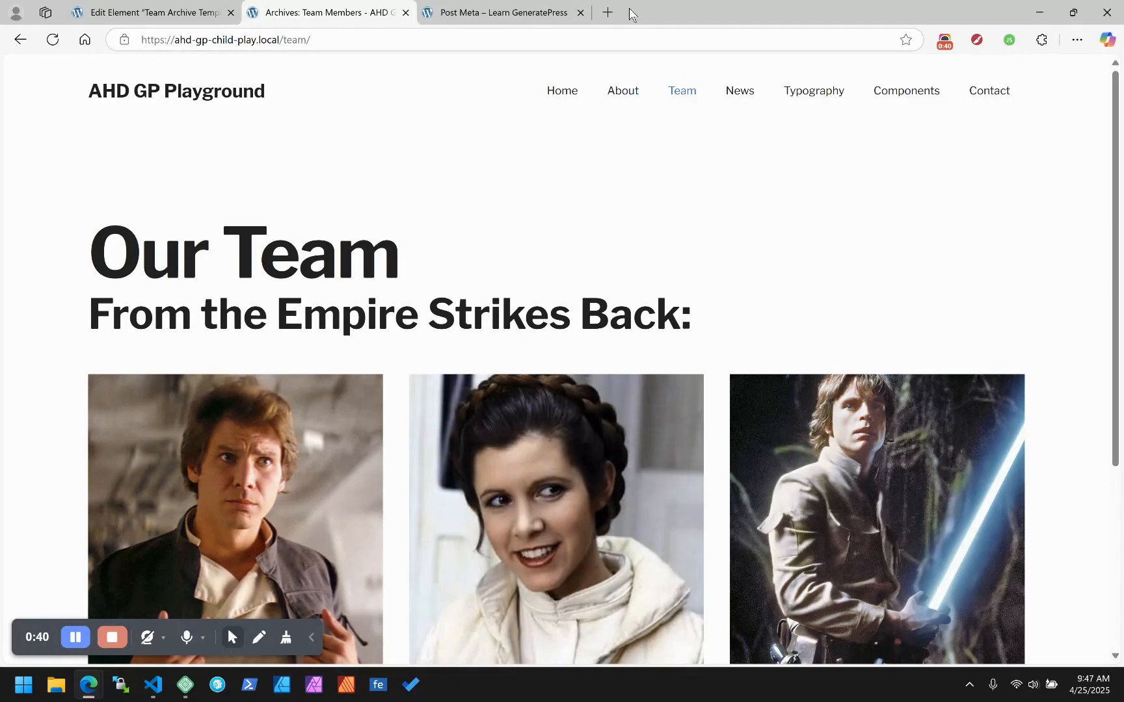
Read the GenerateBlocks Post Meta documentation, including the {{post_meta}} tag and its Dynamic Tag examples.
click(579, 13)
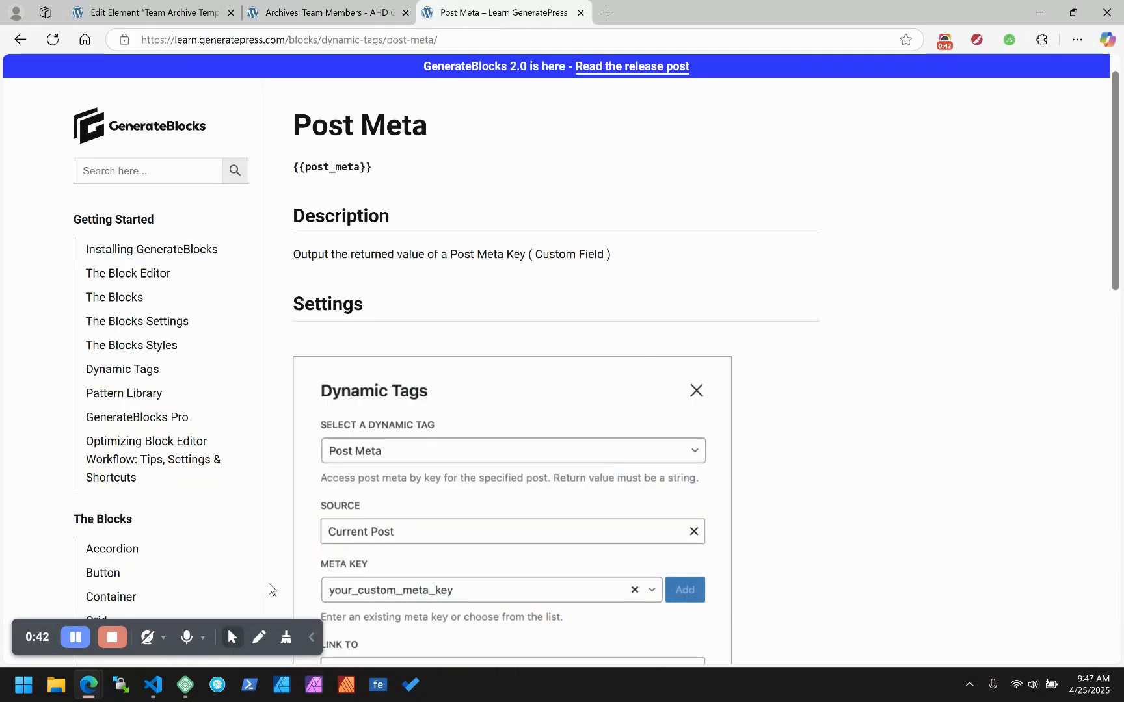
click(312, 637)
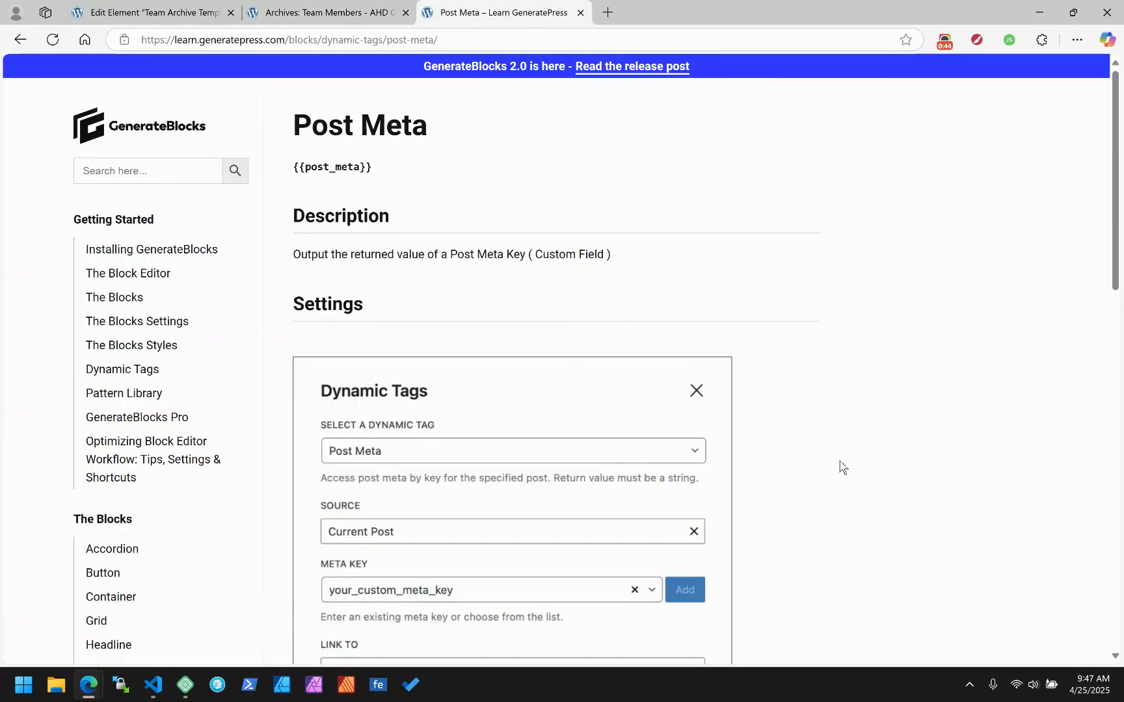
drag(369, 171, 293, 168)
click(381, 182)
scroll(757, 403, down, 15)
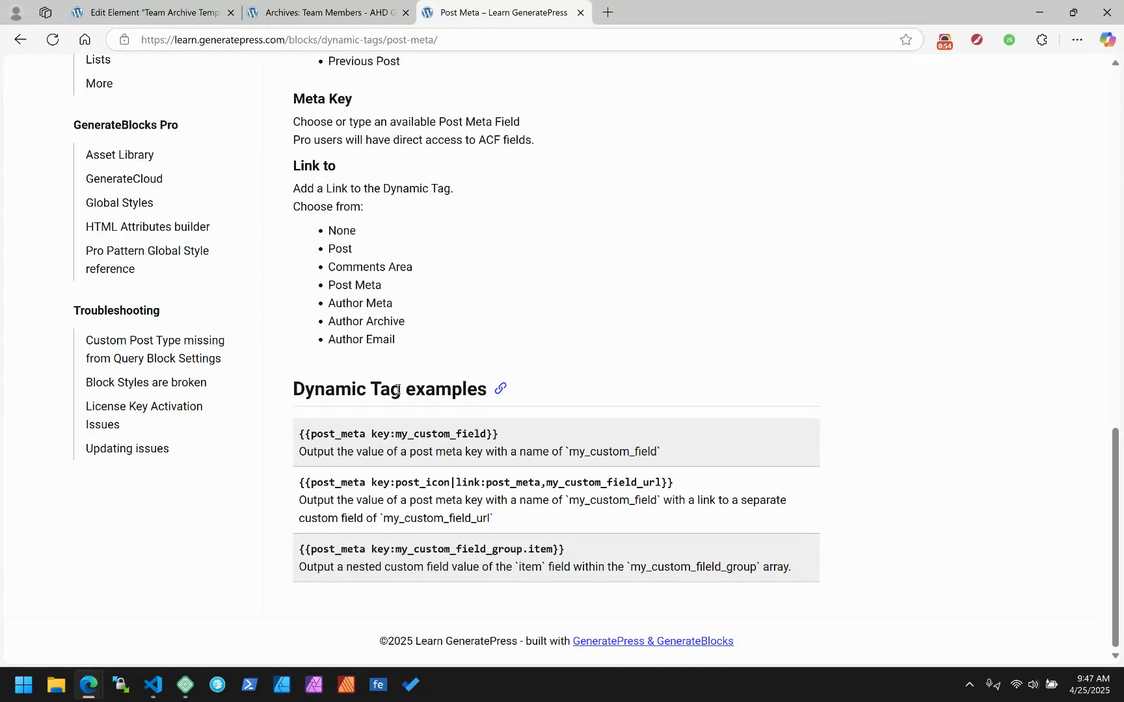
drag(396, 390, 292, 389)
click(694, 326)
Review the member cards and bio buttons on the live Team page alongside the Team Archive Template.
click(328, 11)
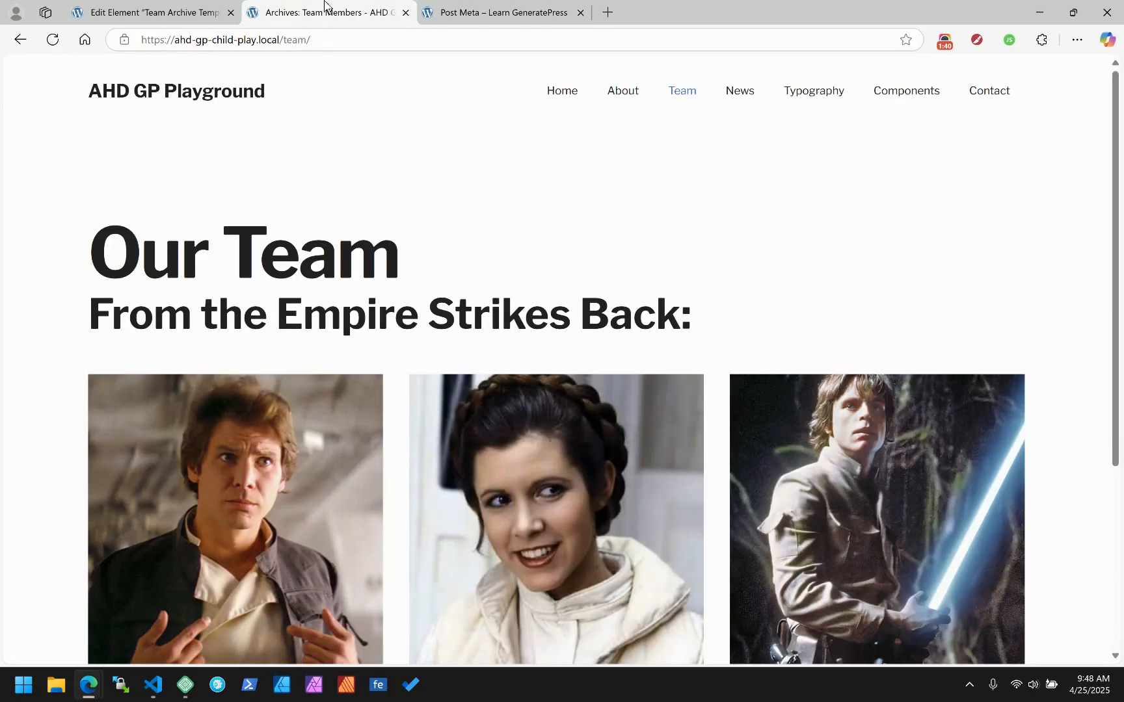
scroll(454, 368, down, 3)
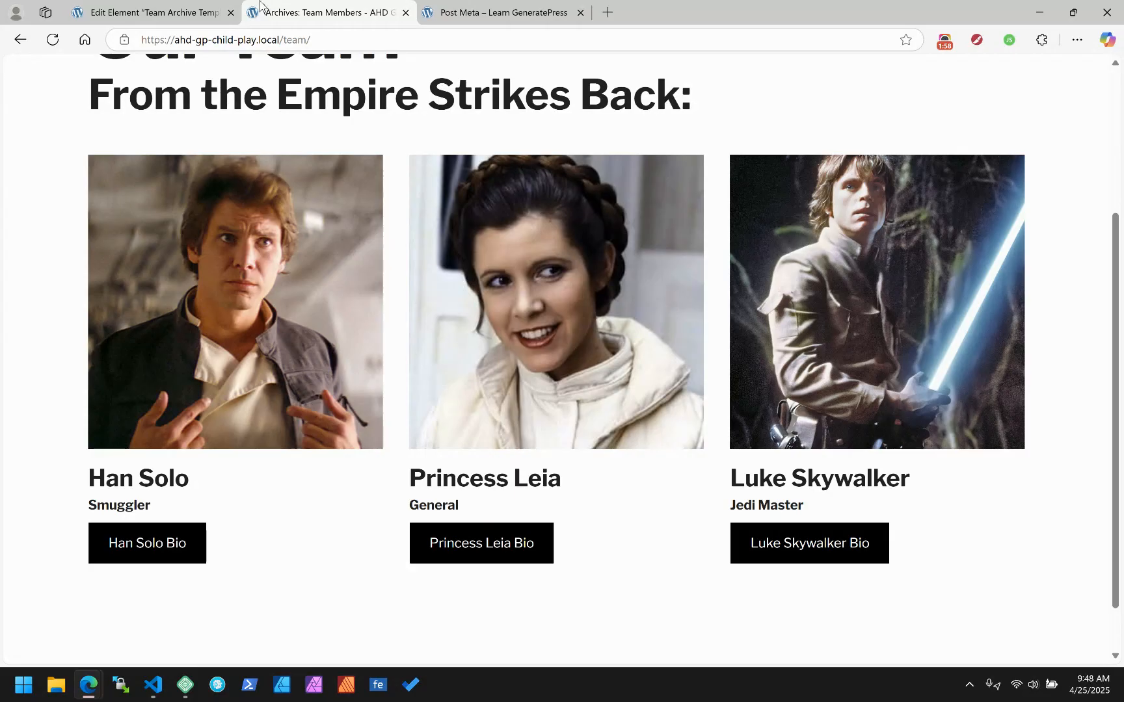
click(170, 13)
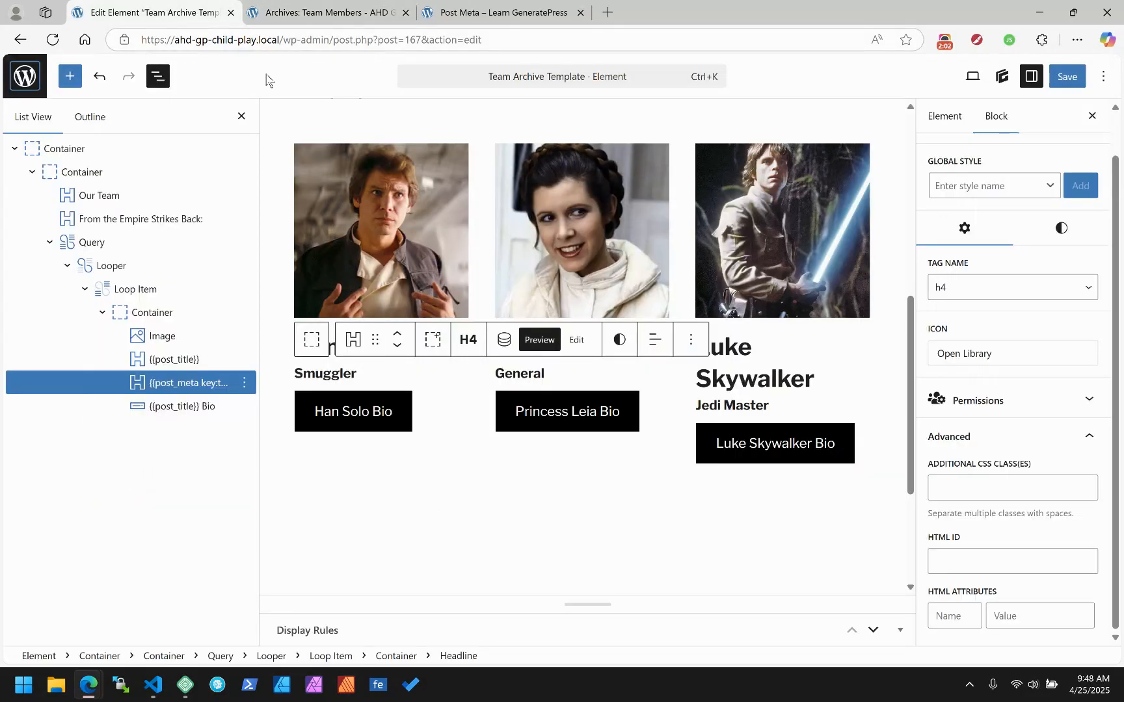
click(332, 8)
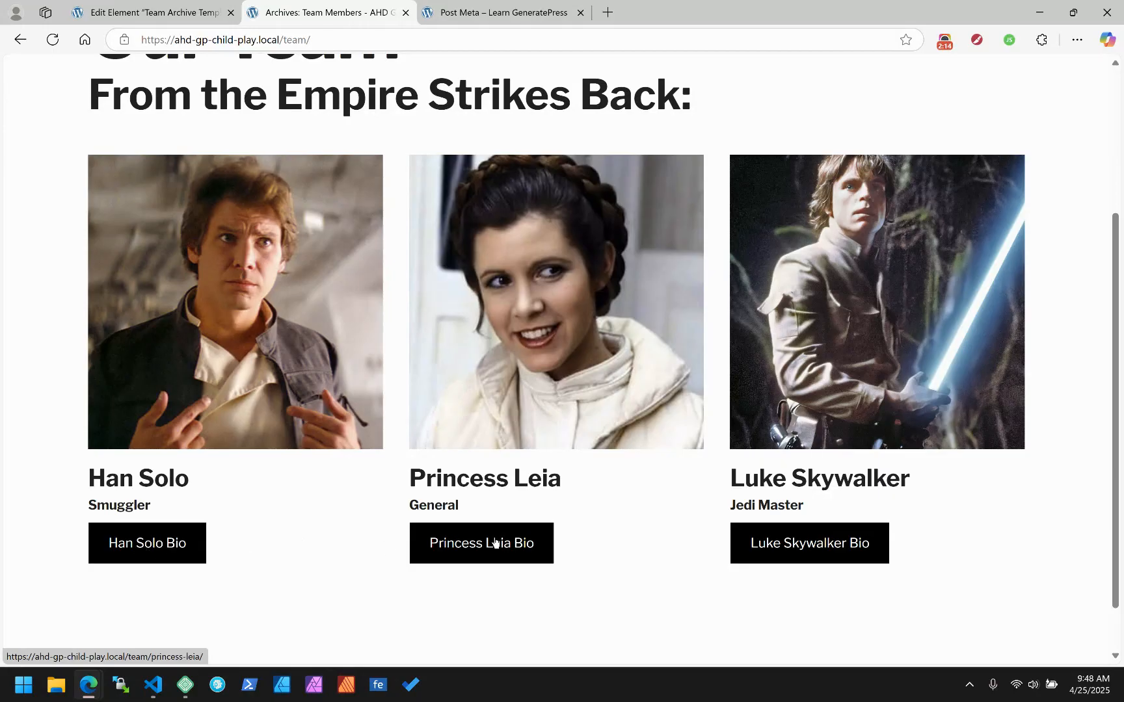
Remove the aria-hidden HTML attribute from the bio button in the Team Archive Template's loop item.
click(238, 13)
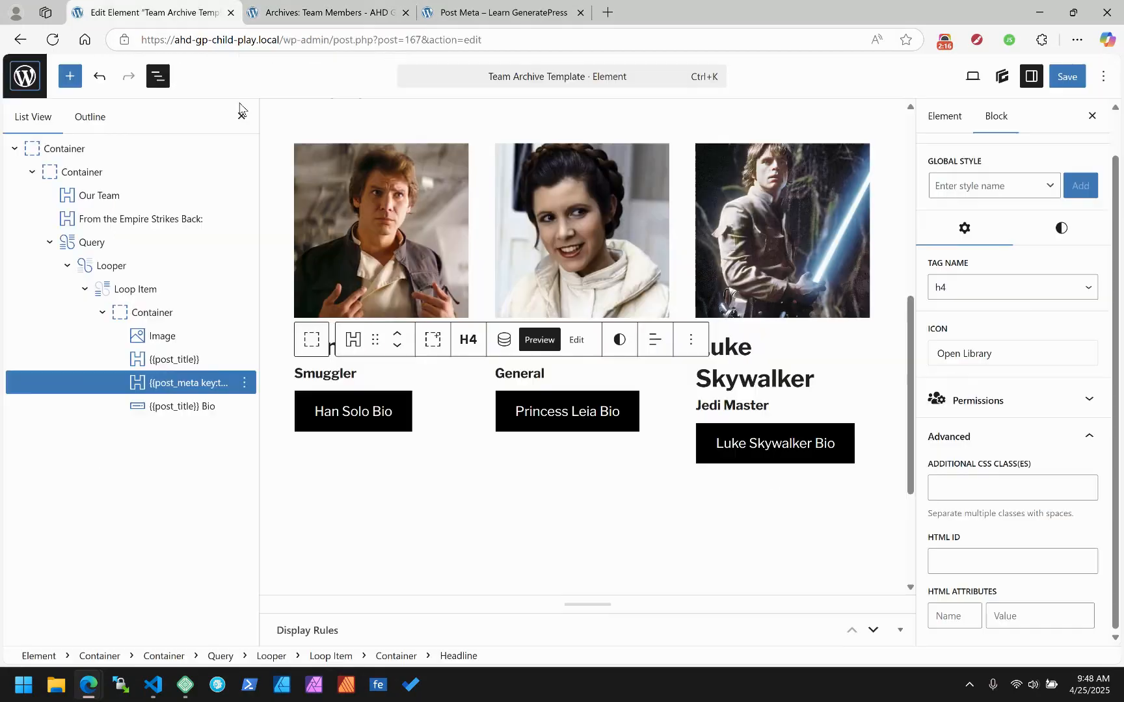
click(357, 416)
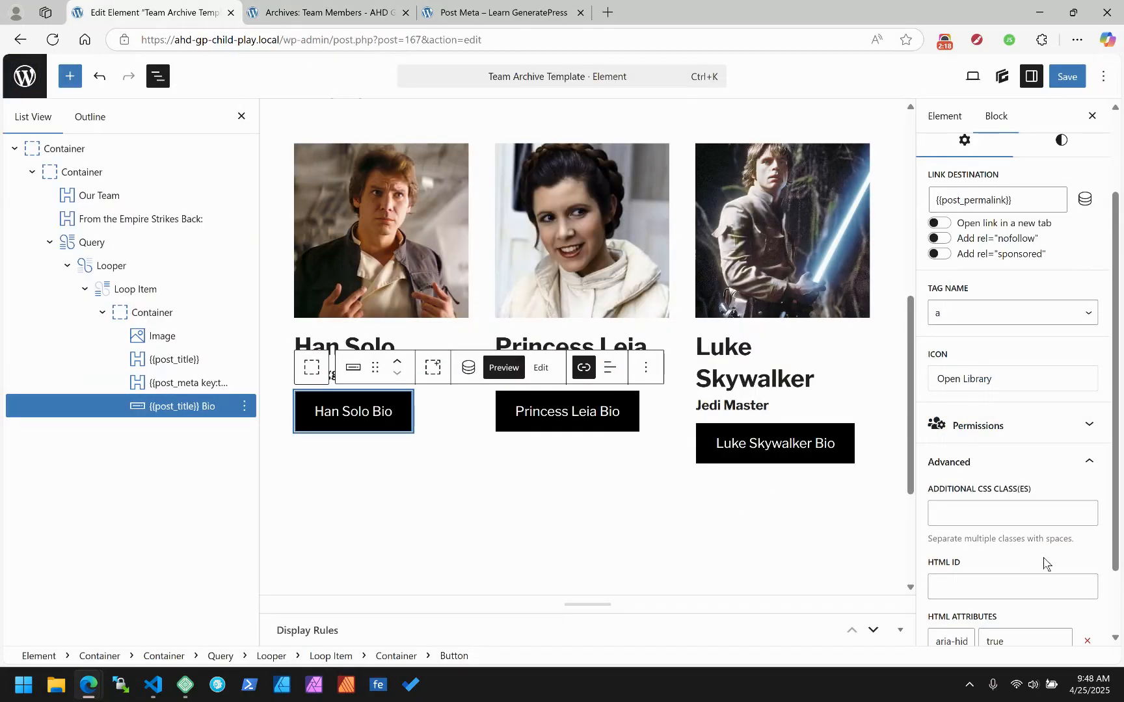
scroll(1041, 563, down, 2)
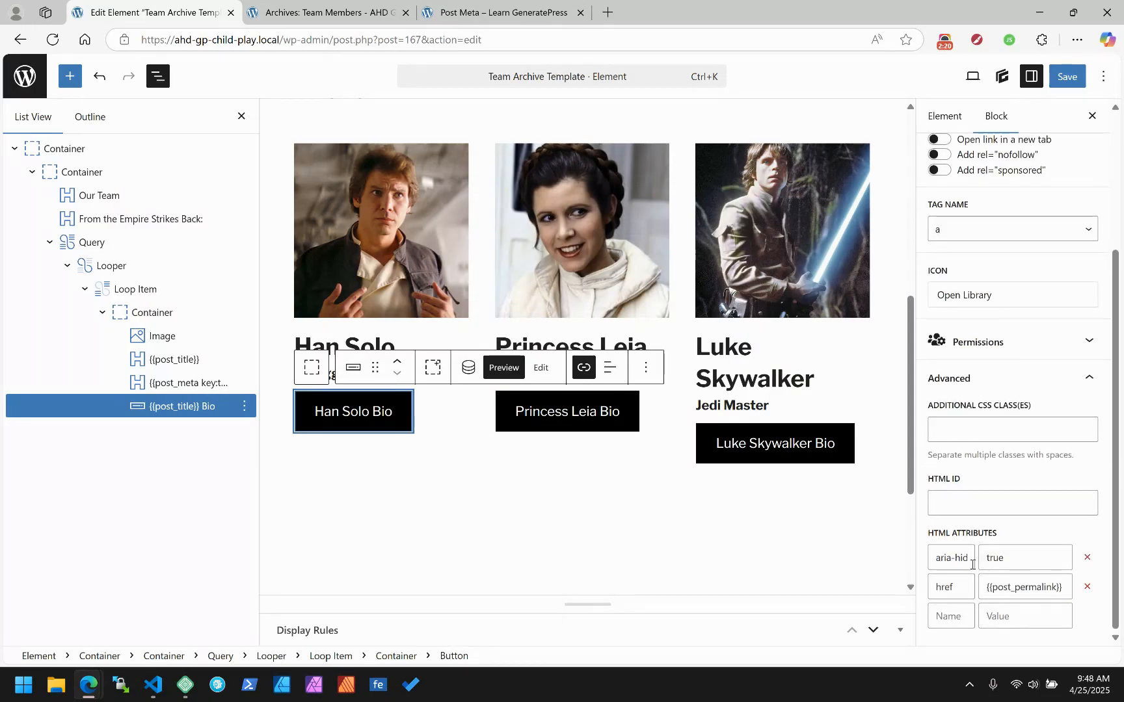
click(1089, 564)
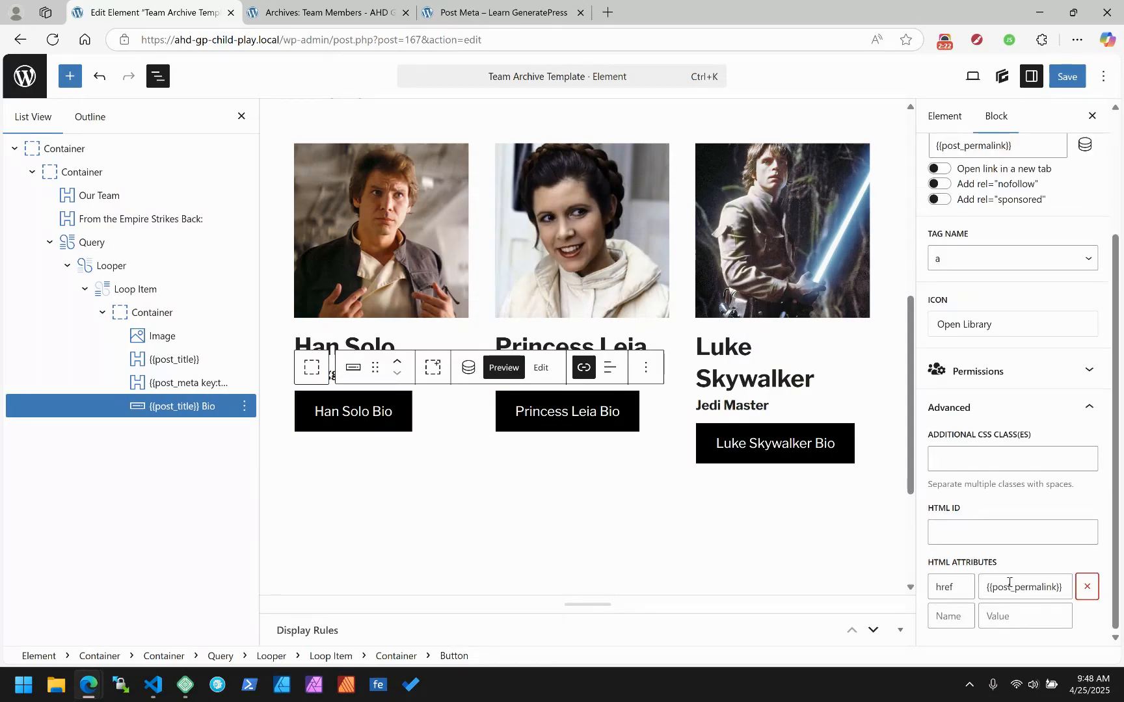
click(1005, 588)
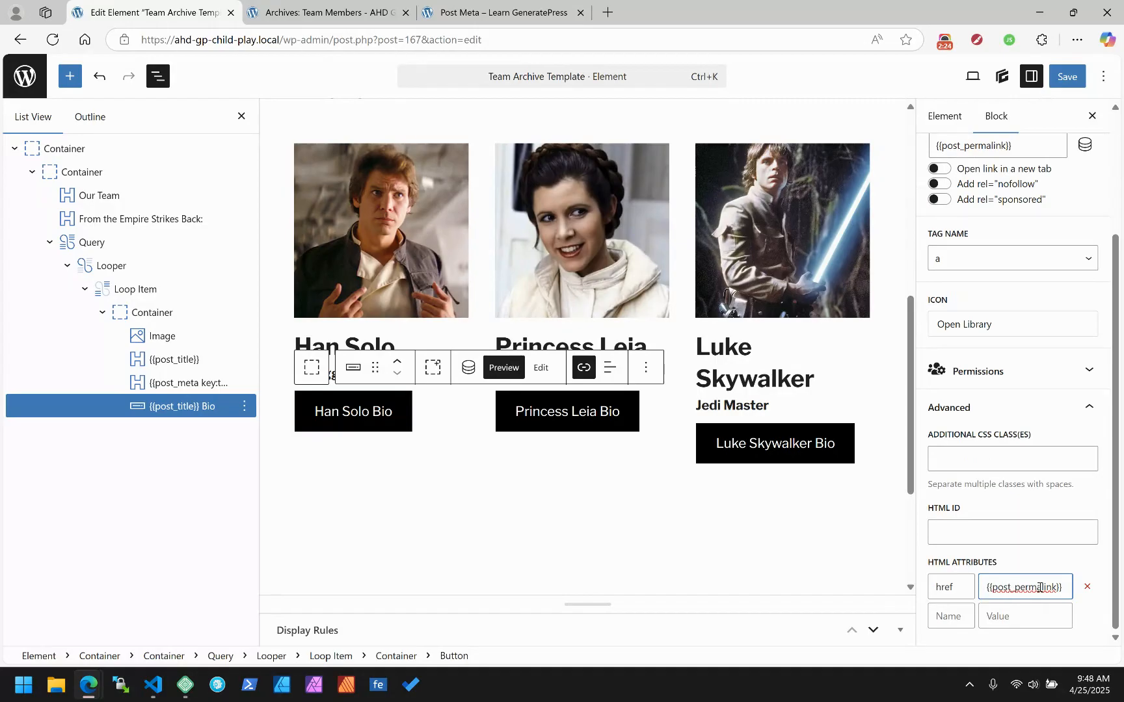
Inspect the bio button's dynamic text by switching between its edit and preview modes.
click(353, 410)
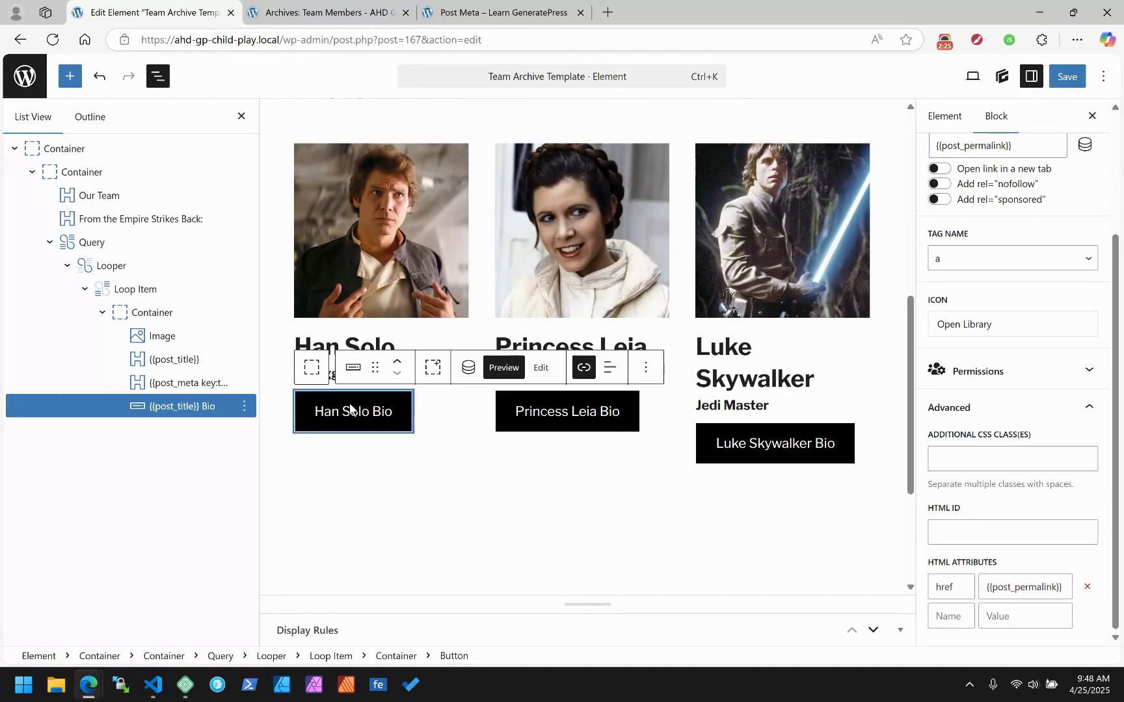
click(541, 367)
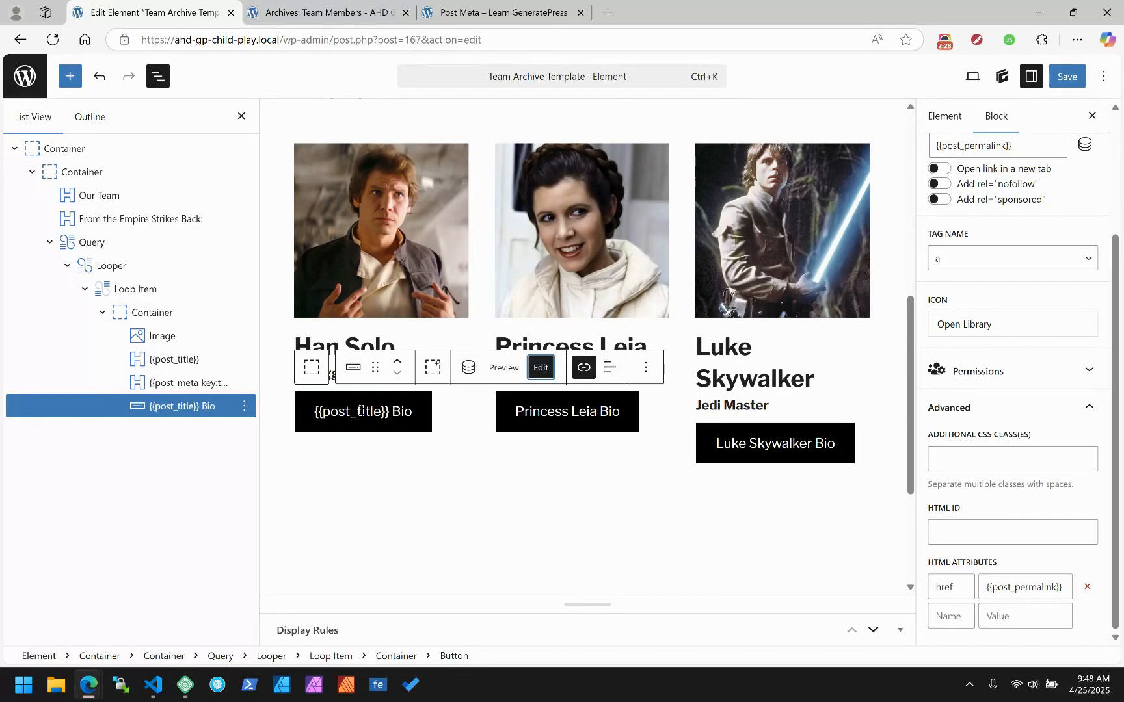
click(404, 417)
click(504, 368)
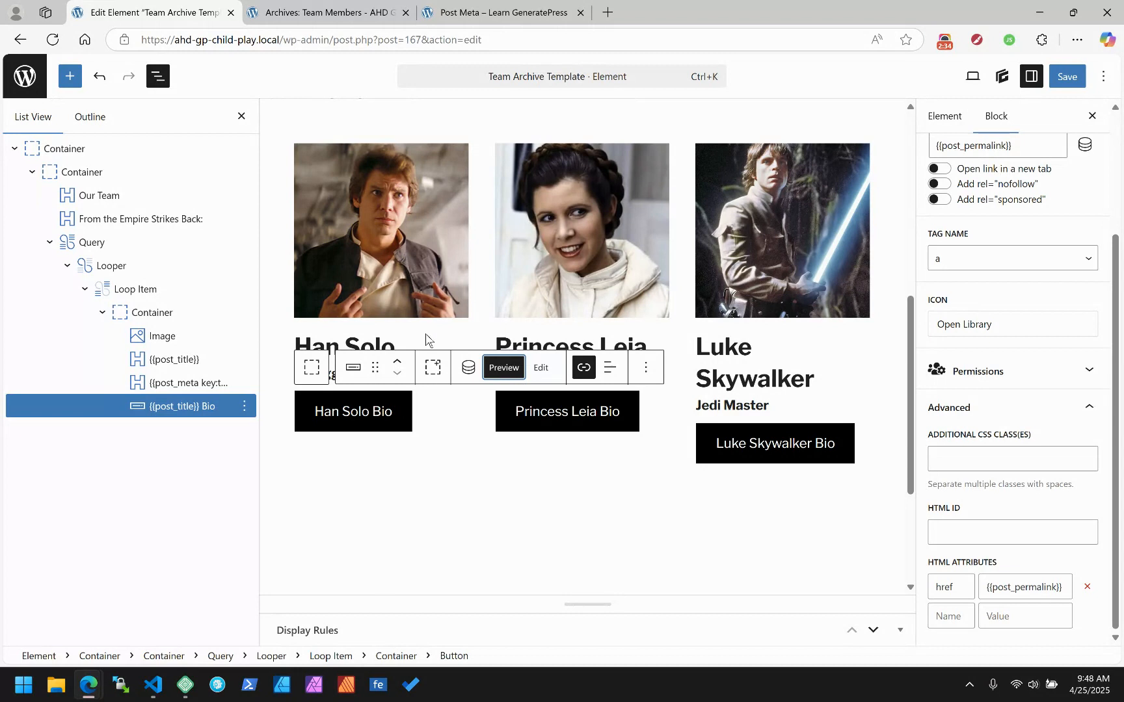
click(742, 427)
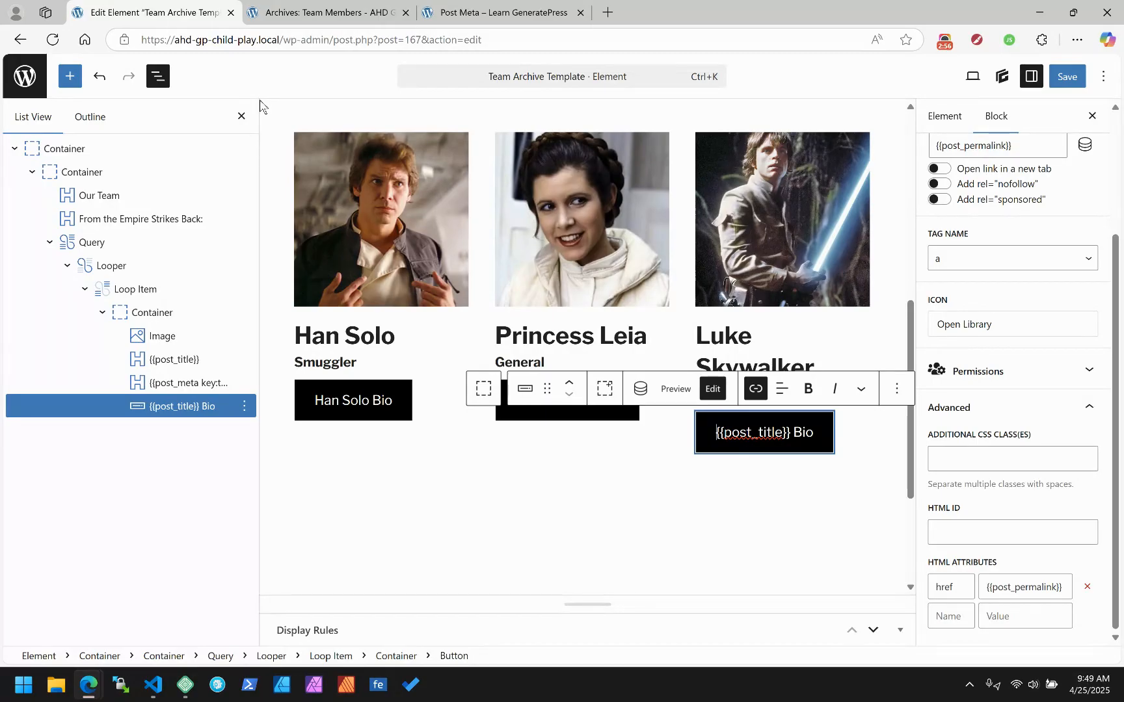
Stay in the editor and save the changes to the Team Archive Template element.
click(25, 78)
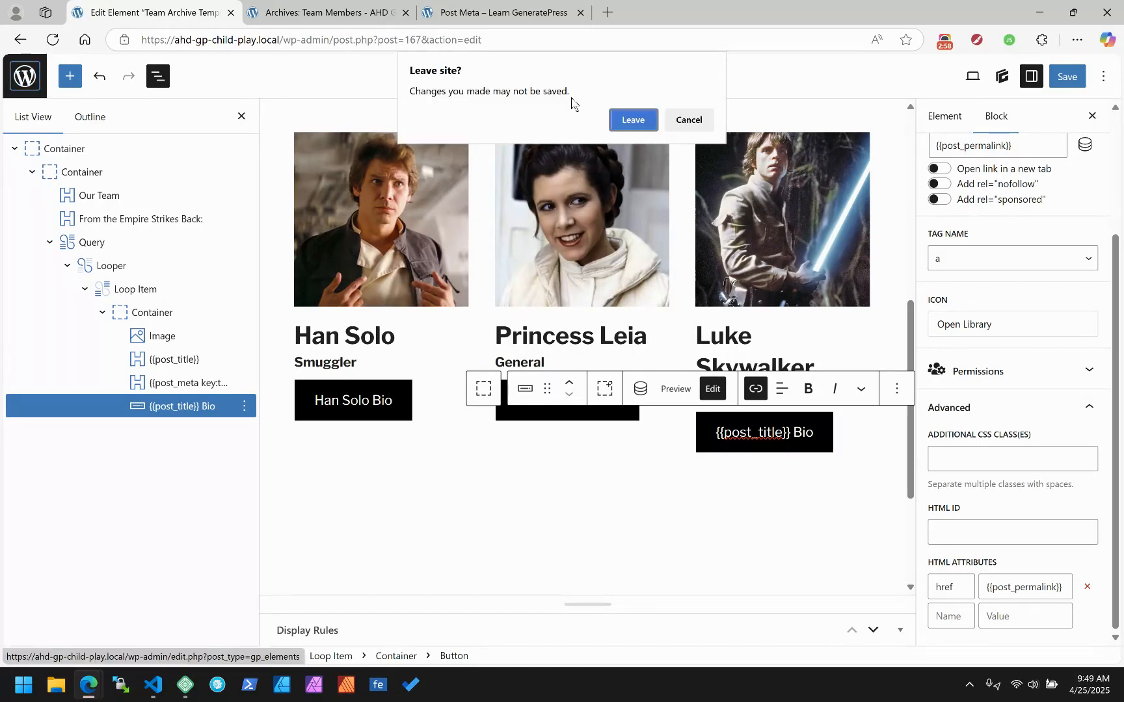
click(685, 126)
key(ctrl+s)
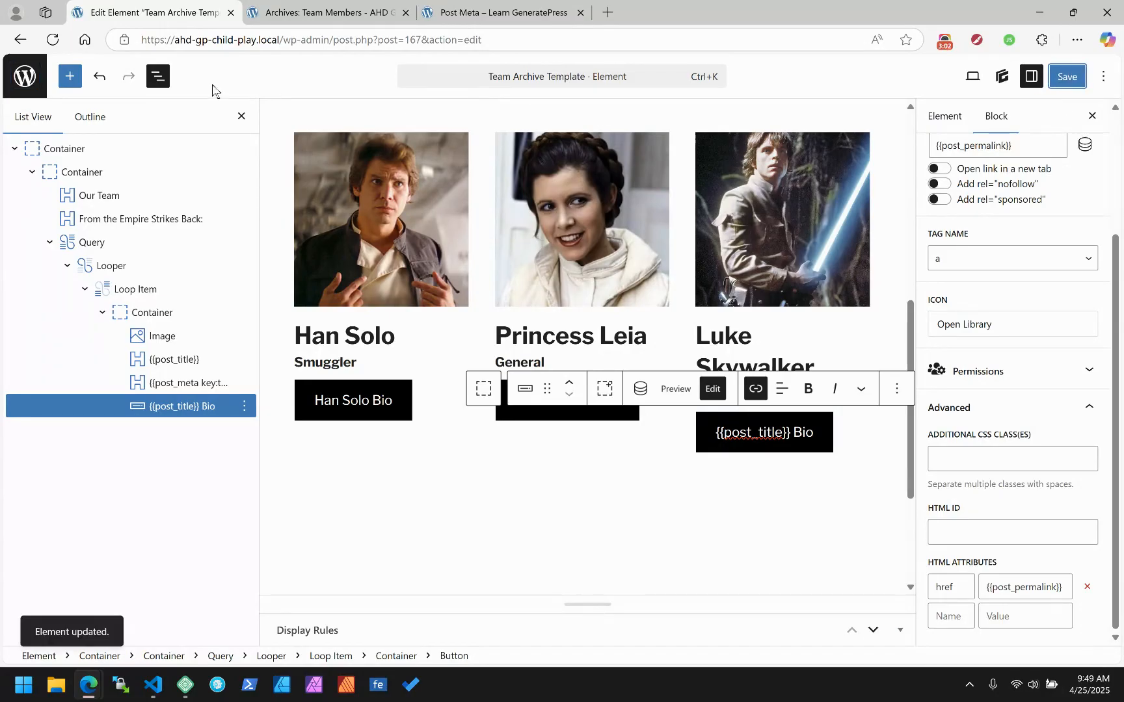
Leave the template editor and open the ACF Field Groups list in the WordPress admin.
click(14, 76)
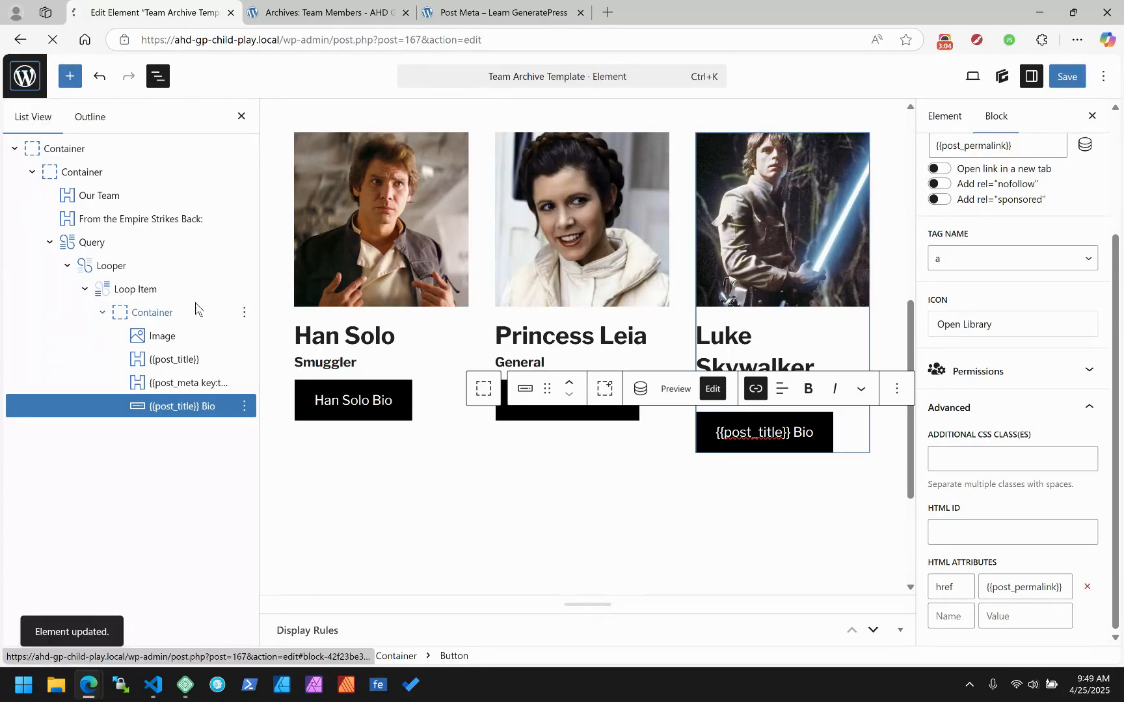
scroll(204, 441, down, 2)
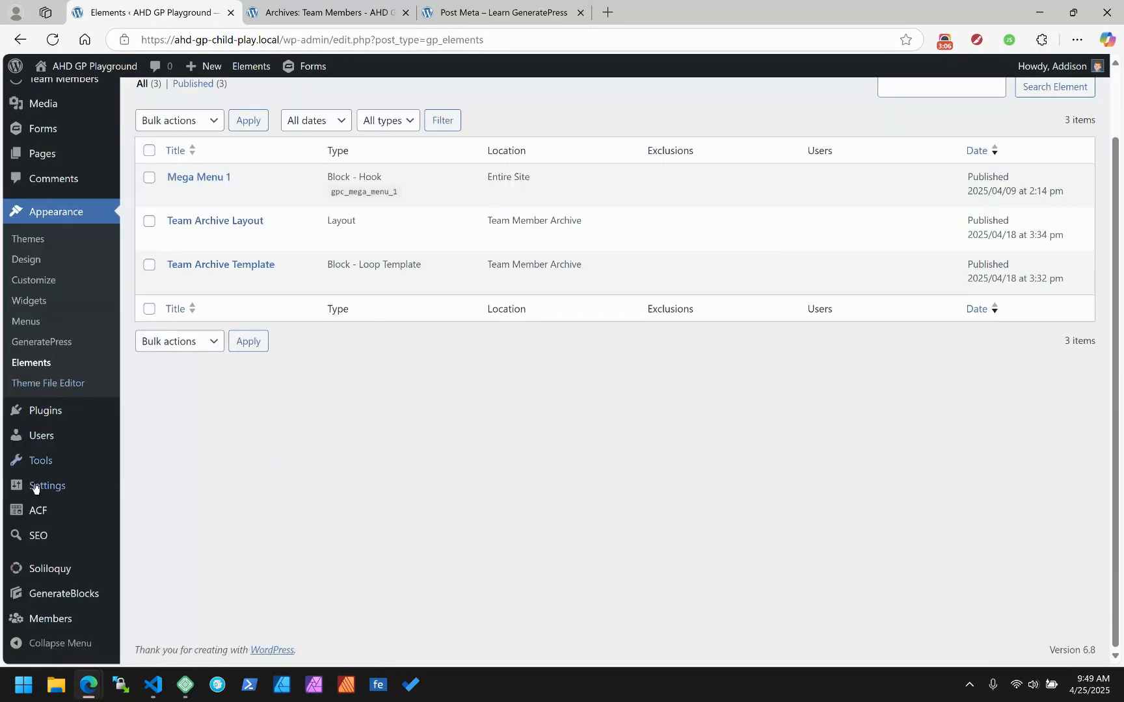
click(31, 508)
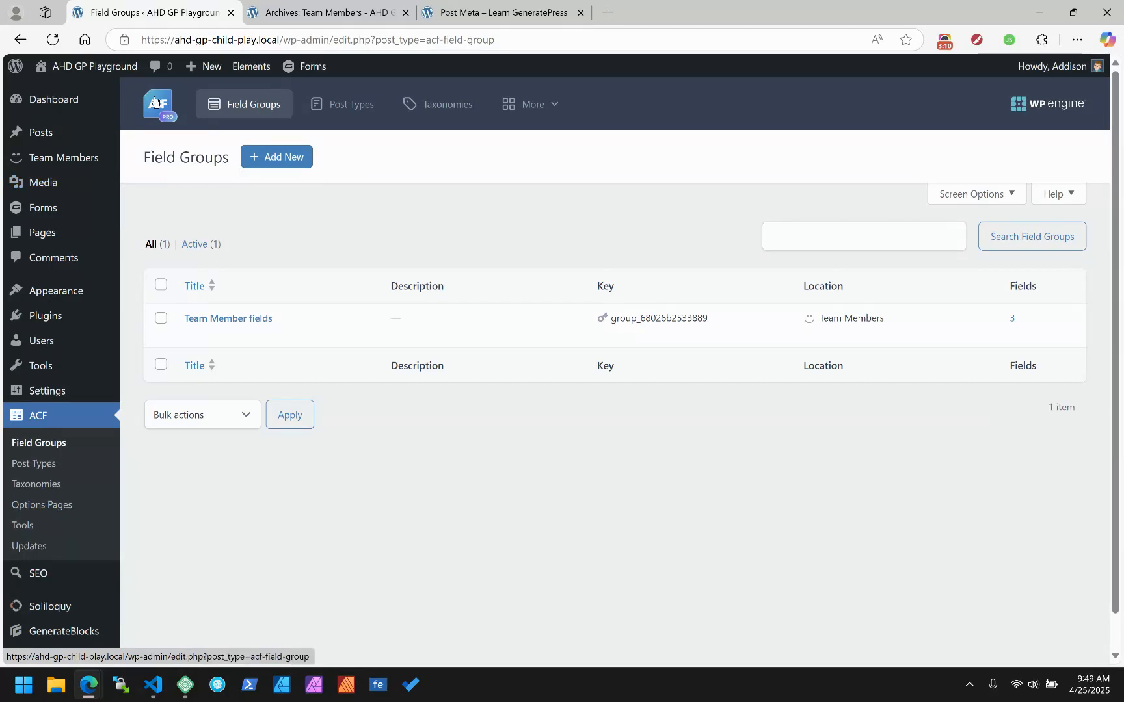
right_click(154, 102)
click(203, 112)
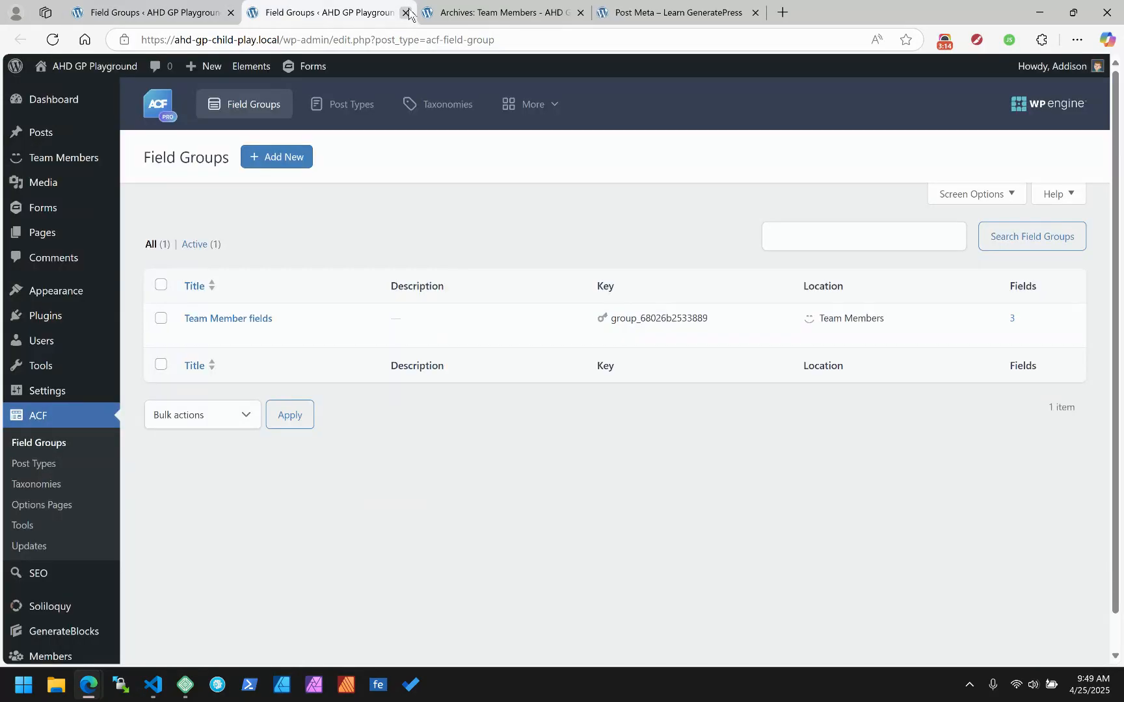
click(405, 12)
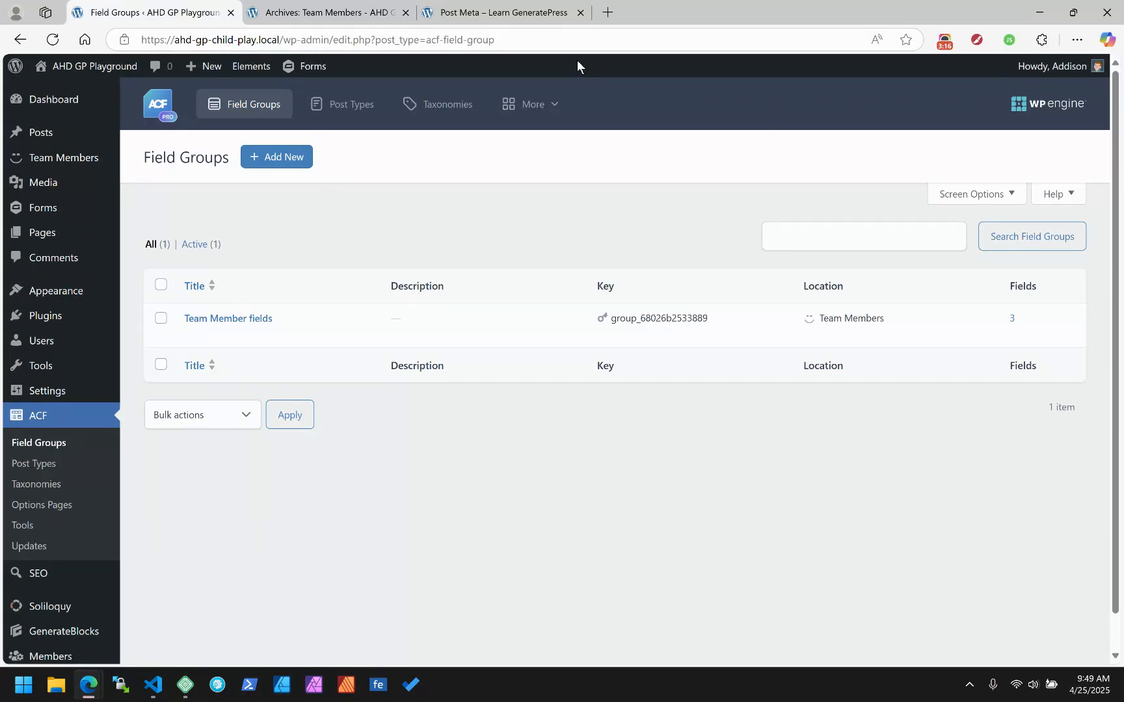
Open the Advanced Custom Fields website in a separate tab by way of the WP Engine site, and close the WP Engine page.
right_click(1053, 114)
click(1041, 124)
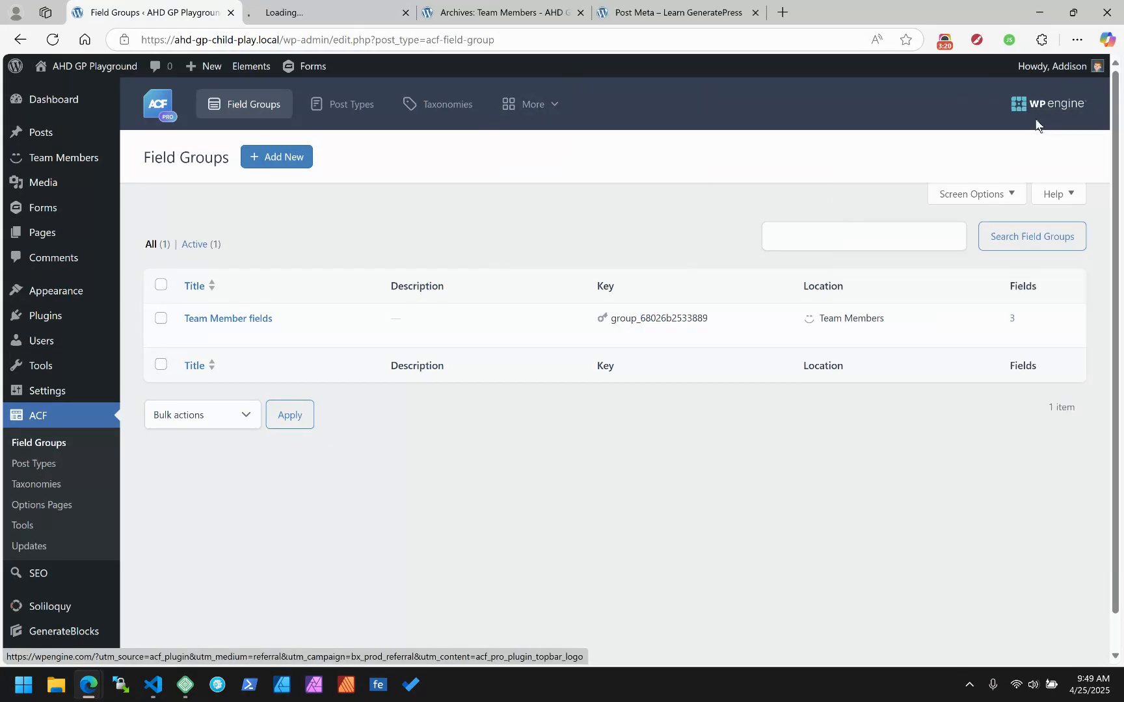
click(319, 7)
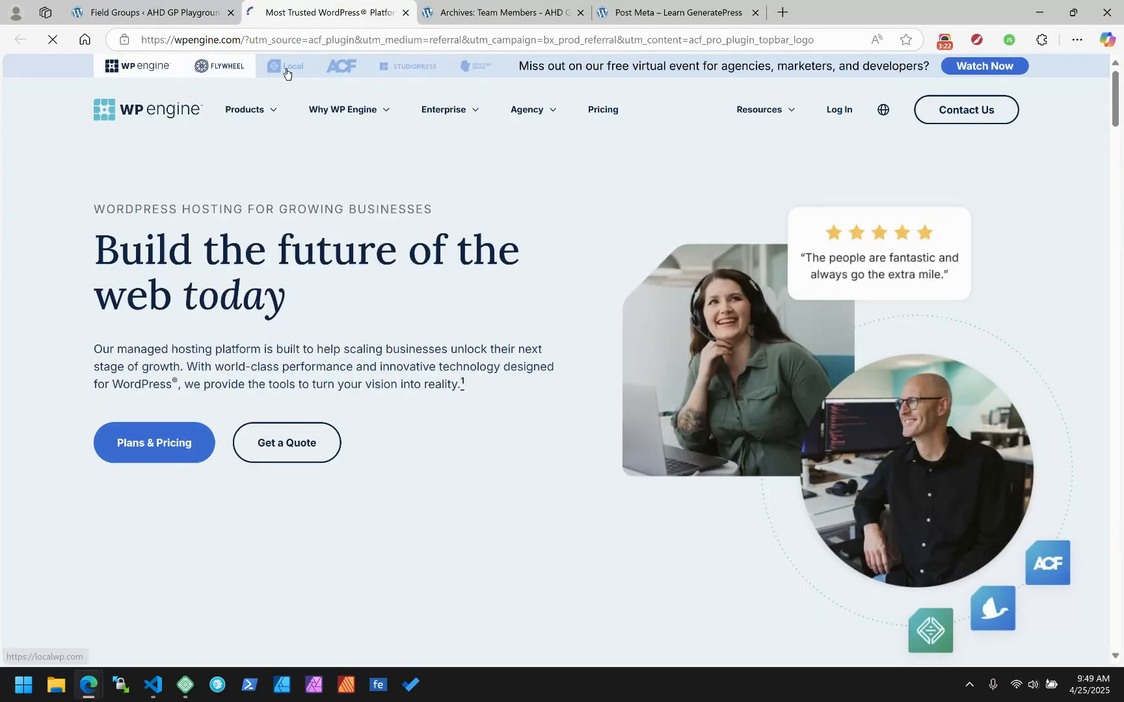
click(355, 67)
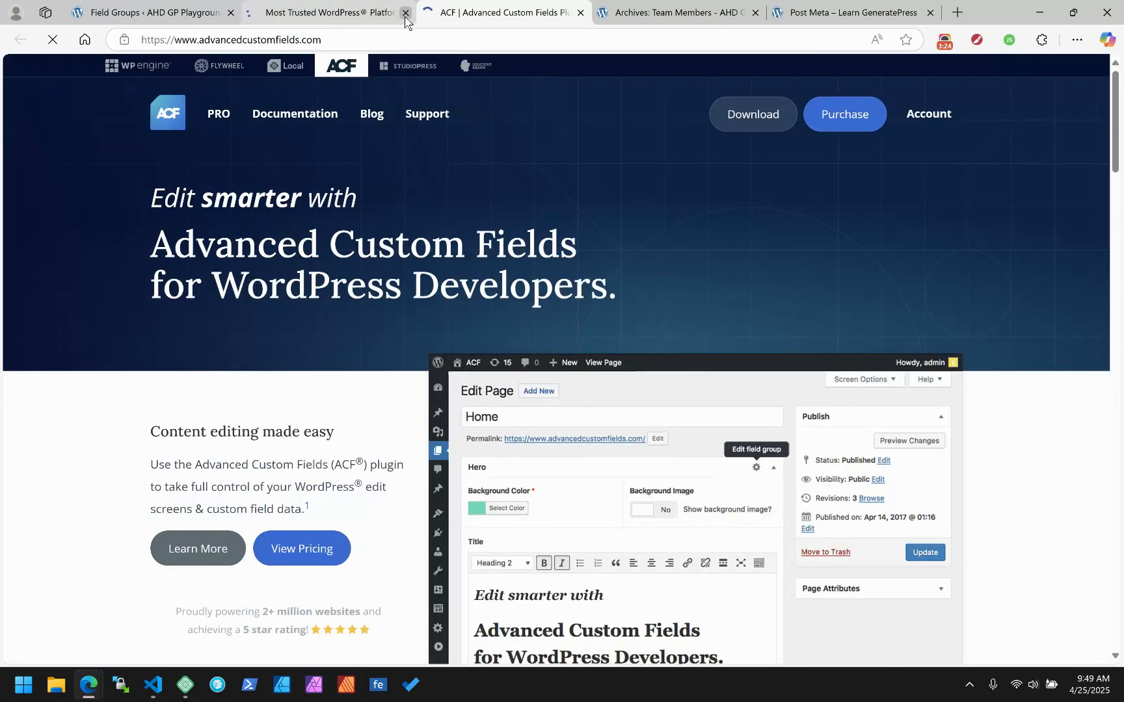
click(405, 13)
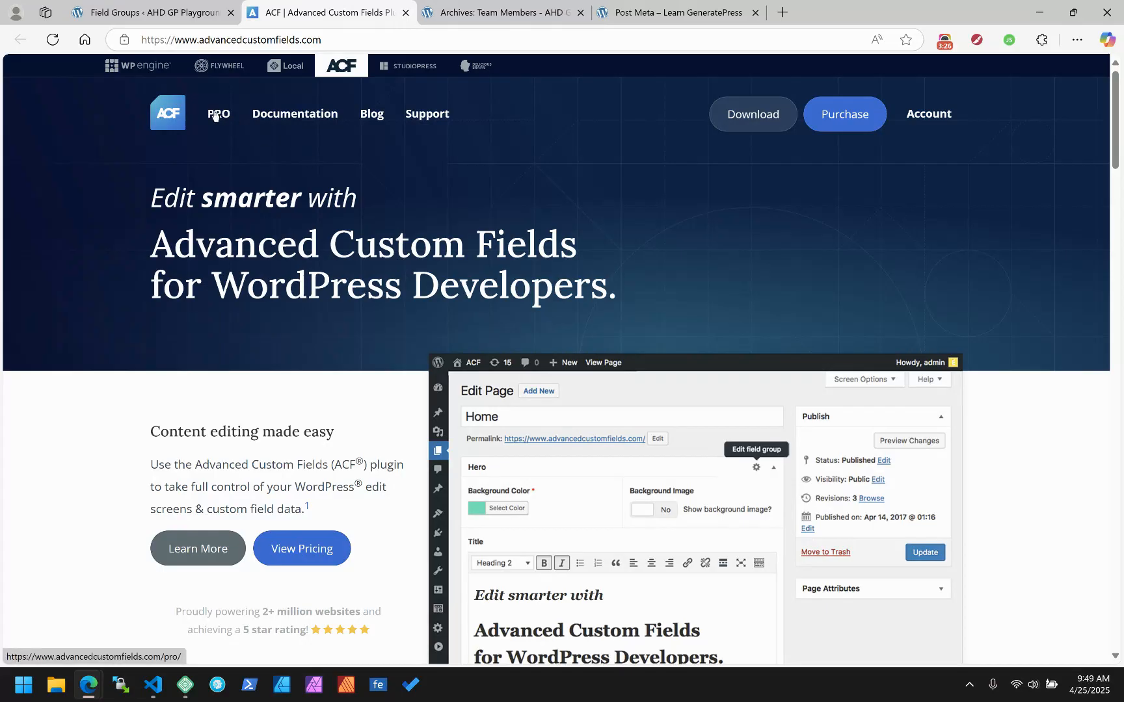
Browse the Field Types section of the Advanced Custom Fields documentation, from the basic types through the layout and relational ones.
click(291, 116)
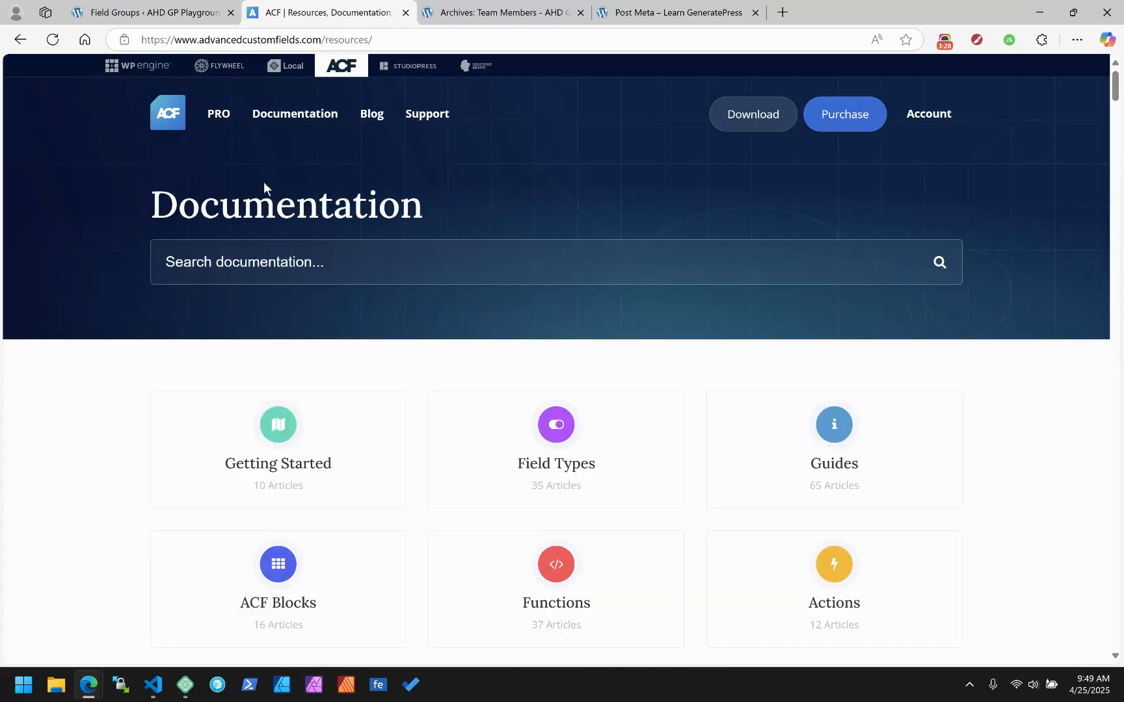
scroll(149, 270, down, 4)
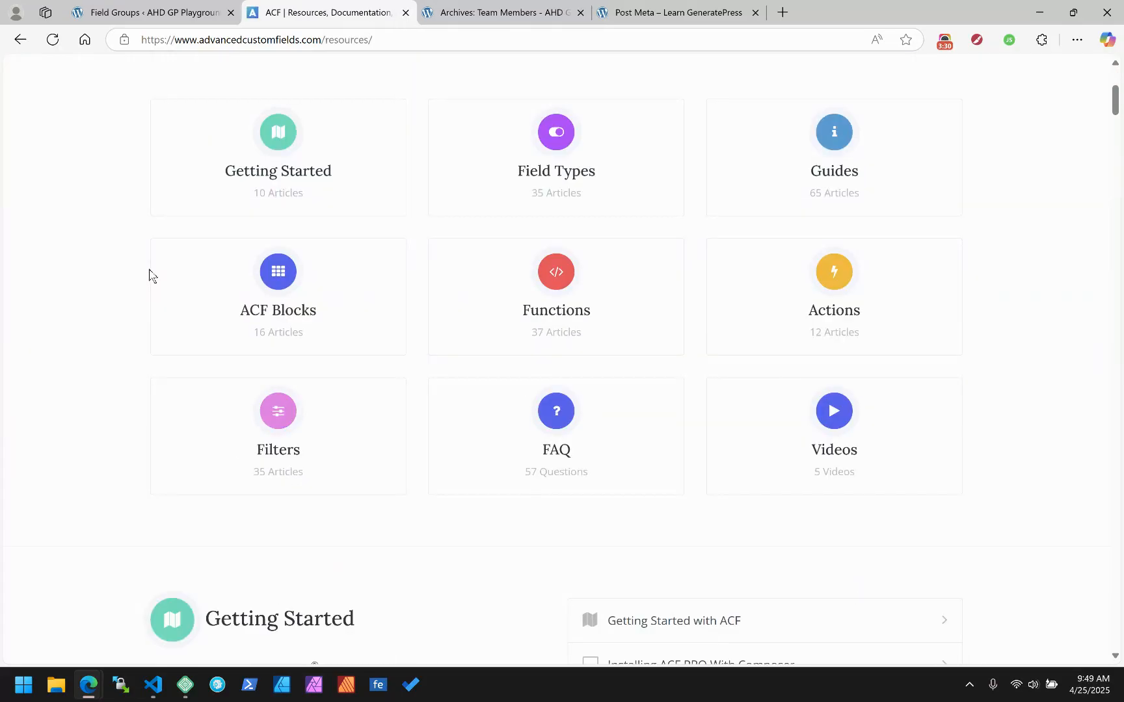
click(512, 176)
scroll(892, 426, down, 6)
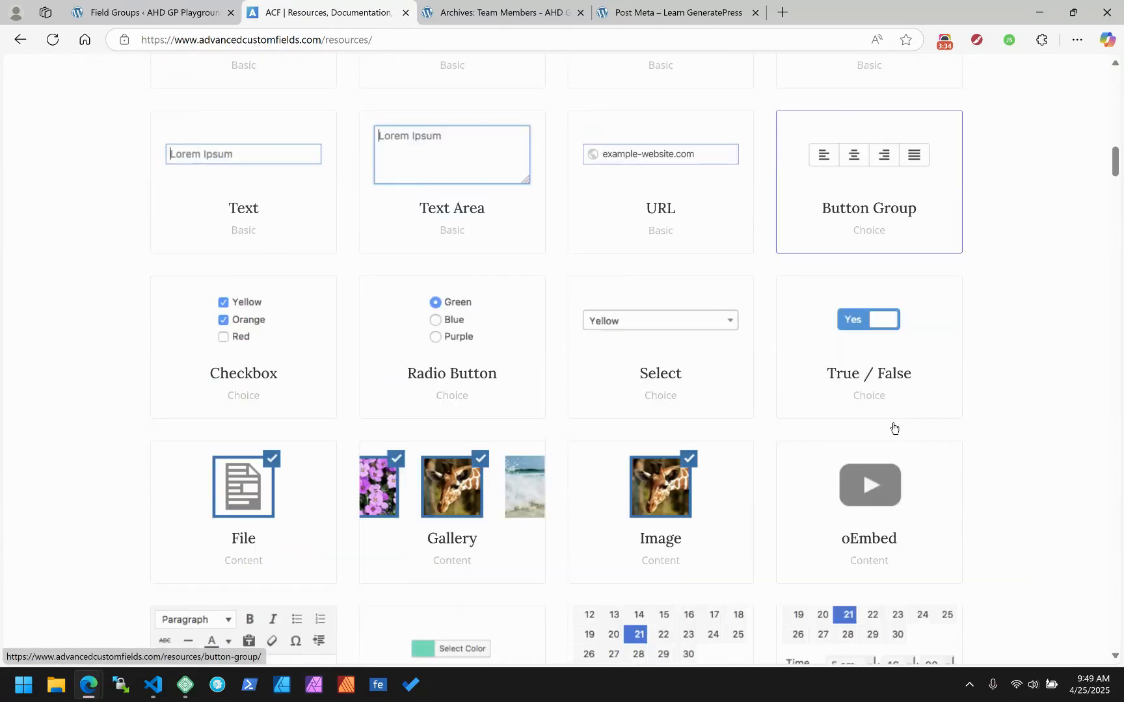
scroll(995, 414, down, 4)
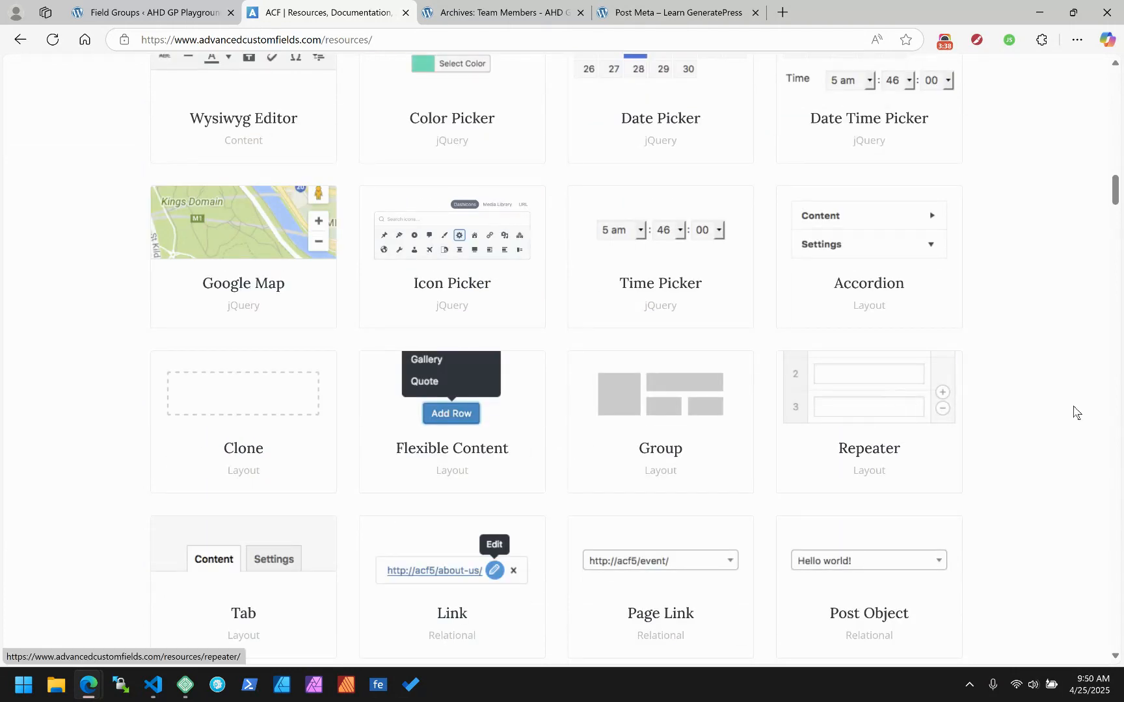
scroll(1053, 413, down, 2)
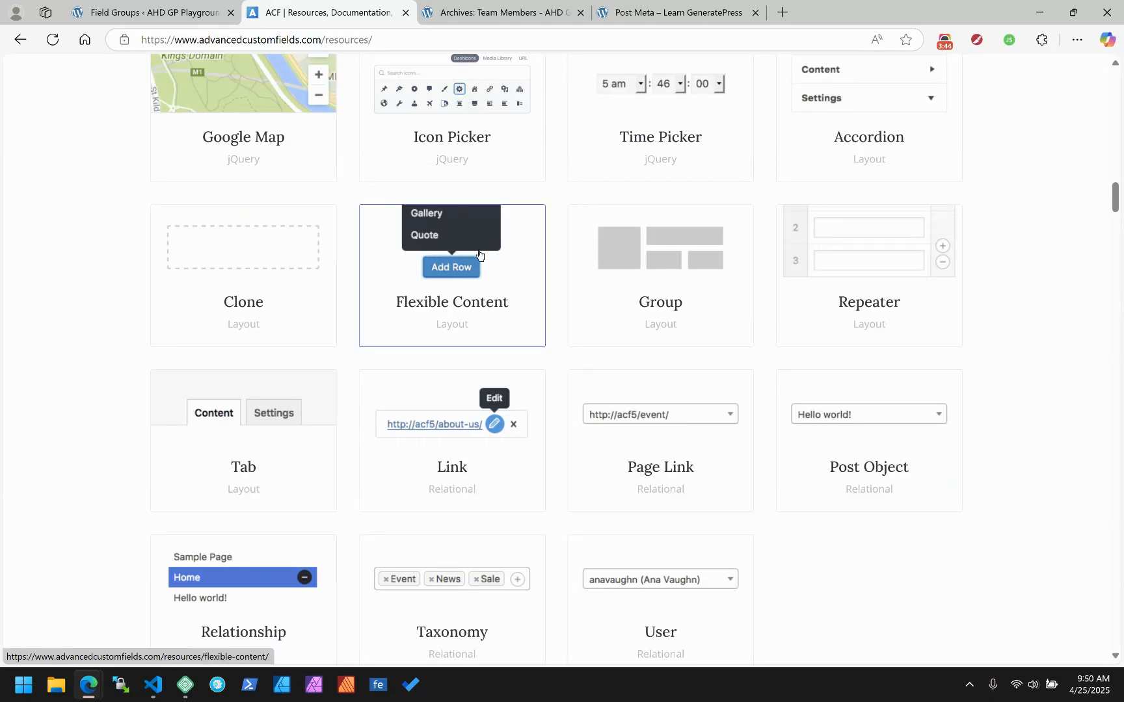
scroll(877, 251, up, 1)
Open the Repeater field documentation and examine its description and screenshots.
click(859, 357)
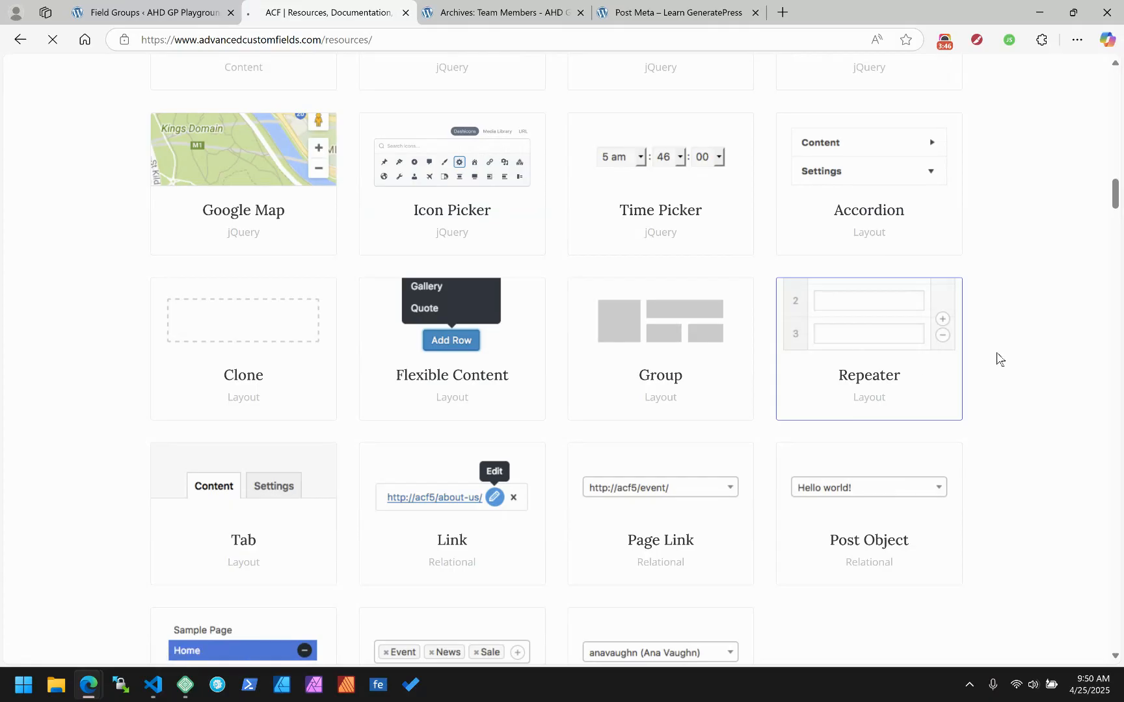
scroll(389, 321, down, 3)
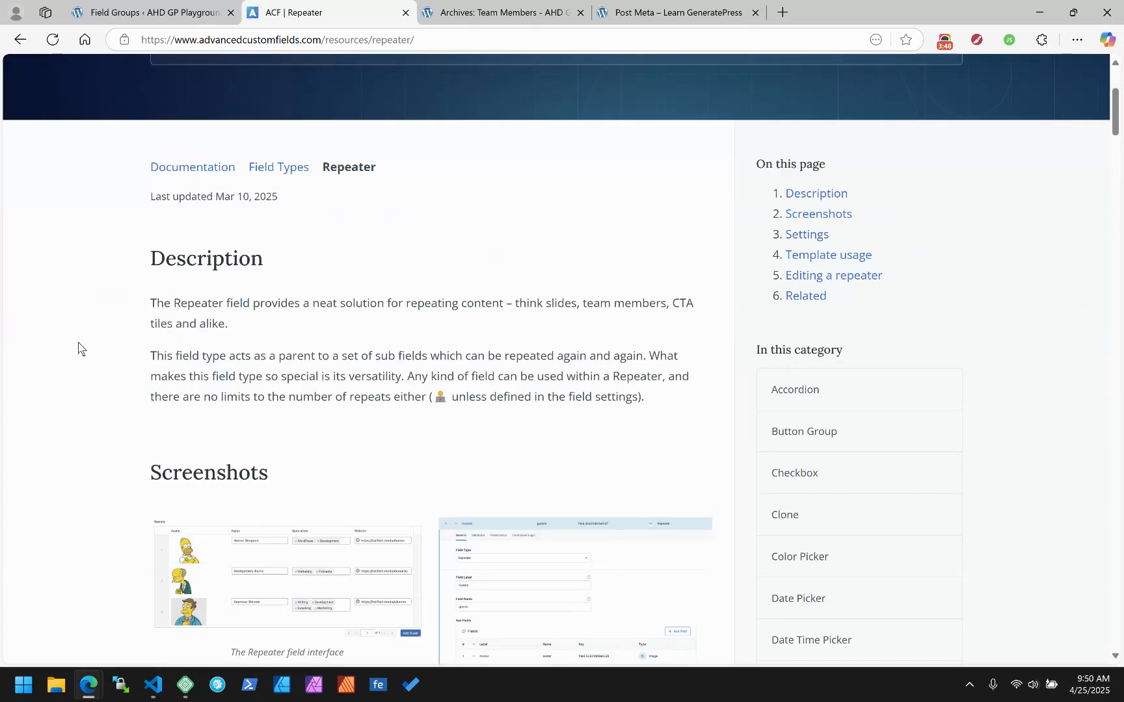
scroll(78, 349, down, 3)
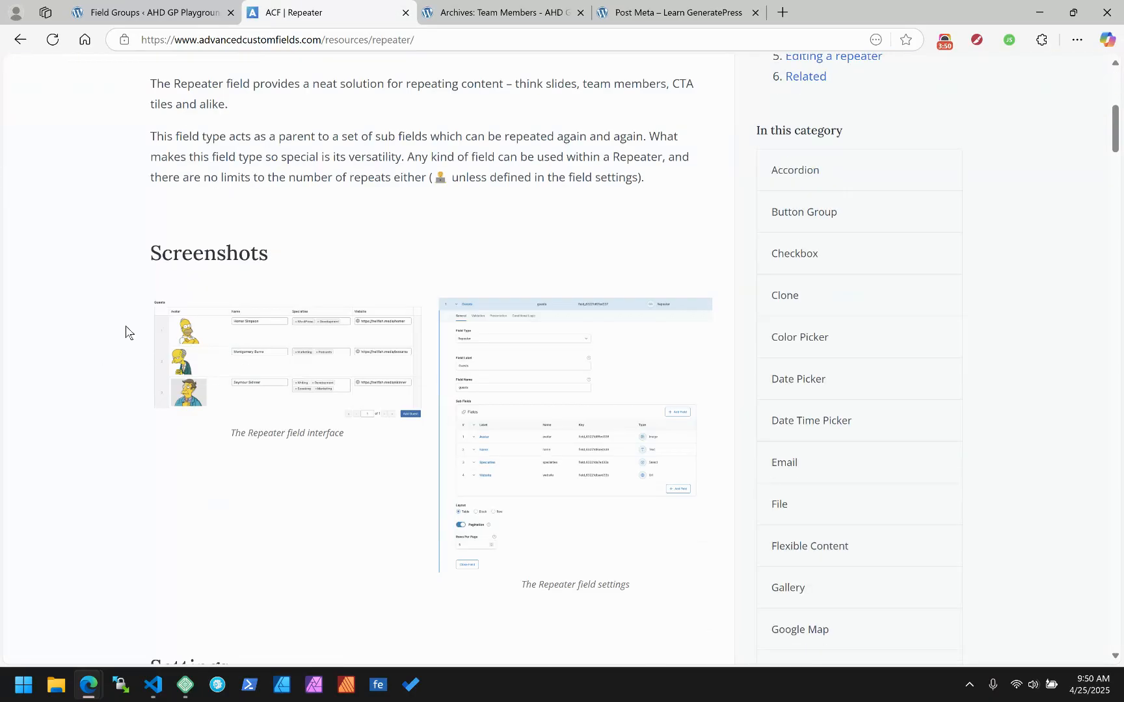
Enlarge the Repeater field interface screenshot to examine it, and close the documentation page to return to the ACF Field Groups list.
click(322, 354)
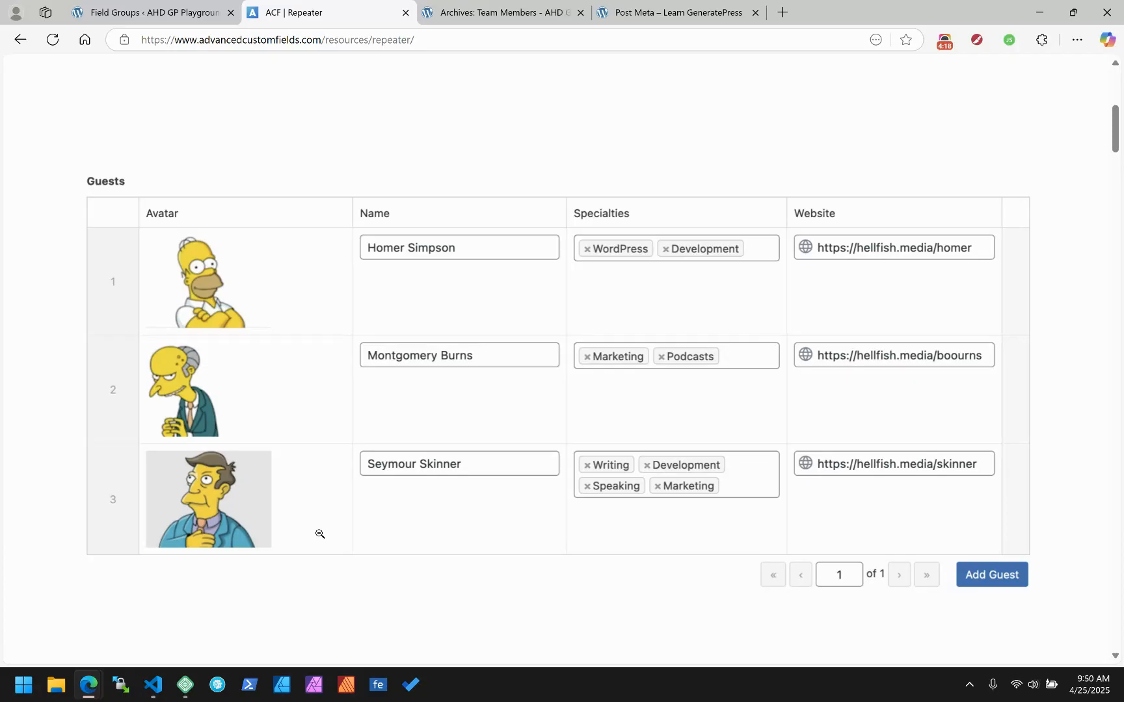
click(365, 118)
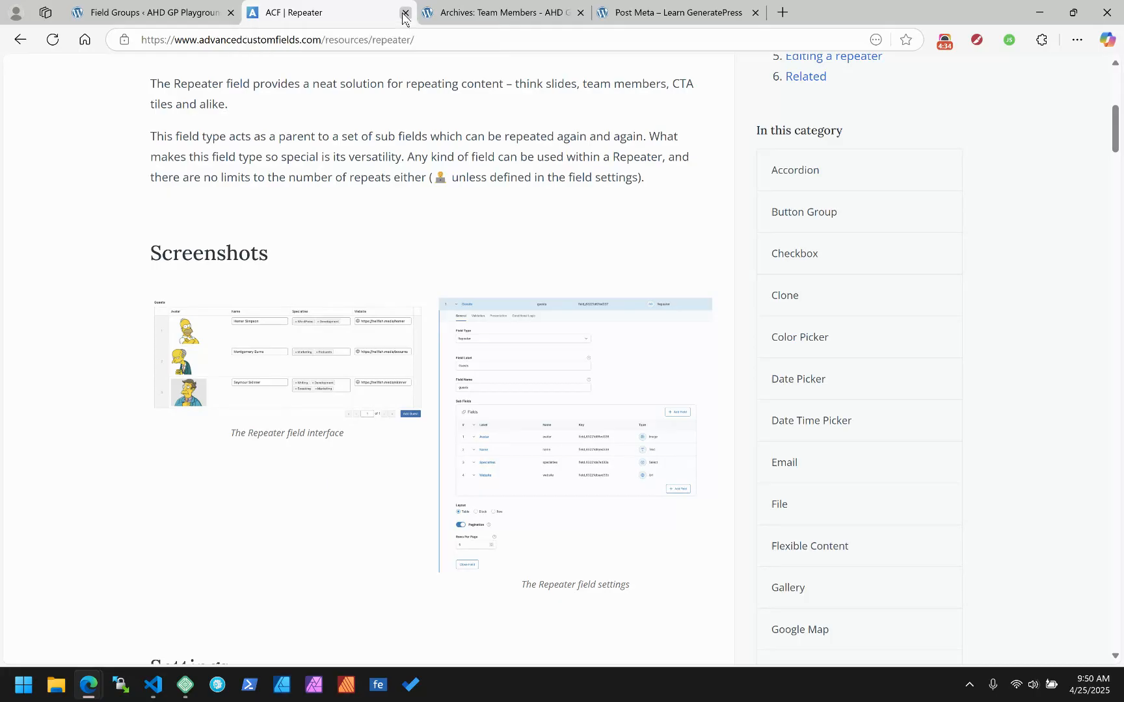
click(404, 13)
click(188, 13)
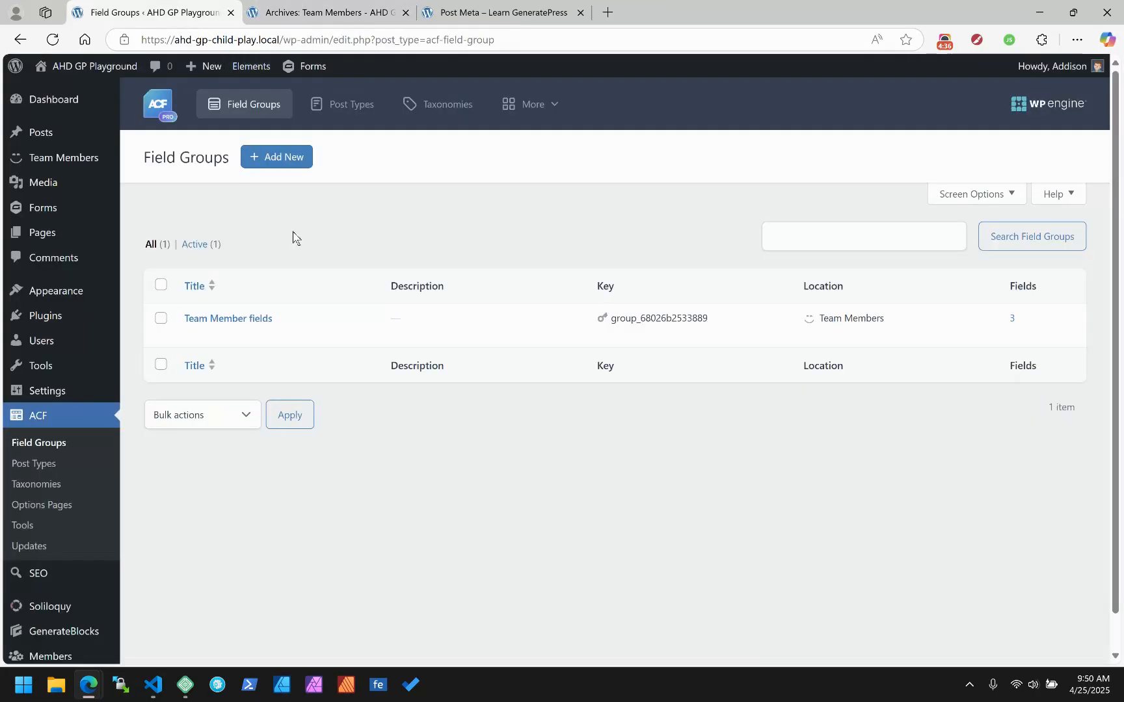
Open the Team Member fields group and expand the Social Media repeater field to examine its general settings and sub fields.
click(244, 321)
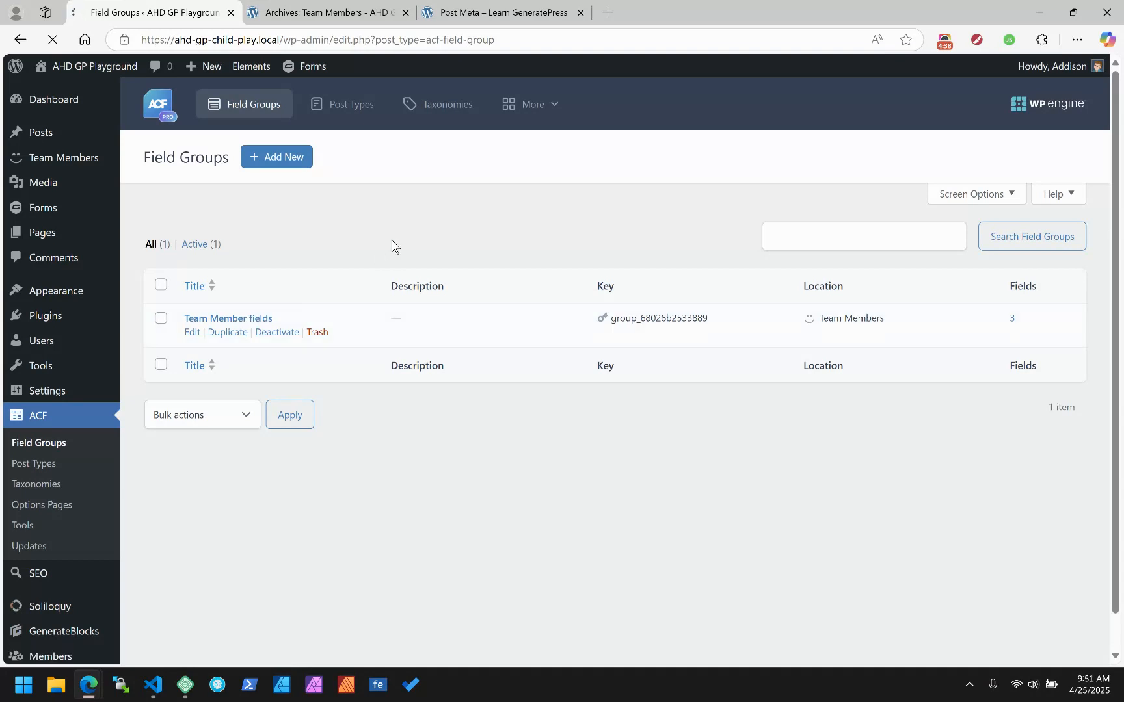
scroll(351, 299, down, 2)
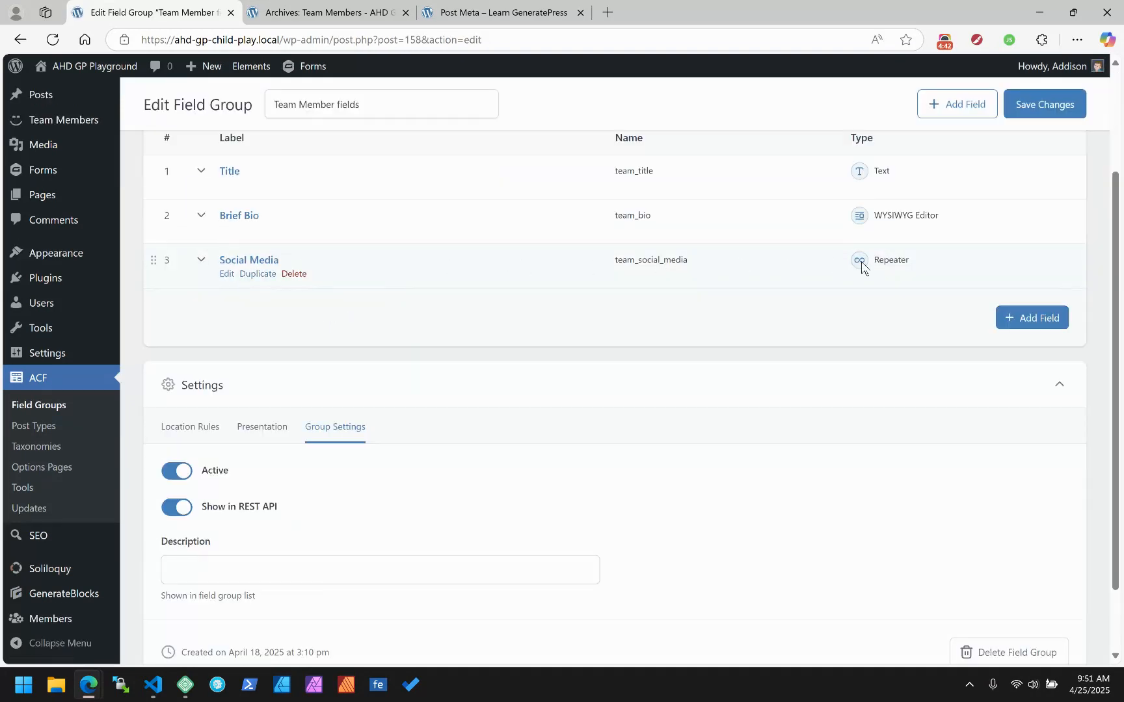
click(200, 260)
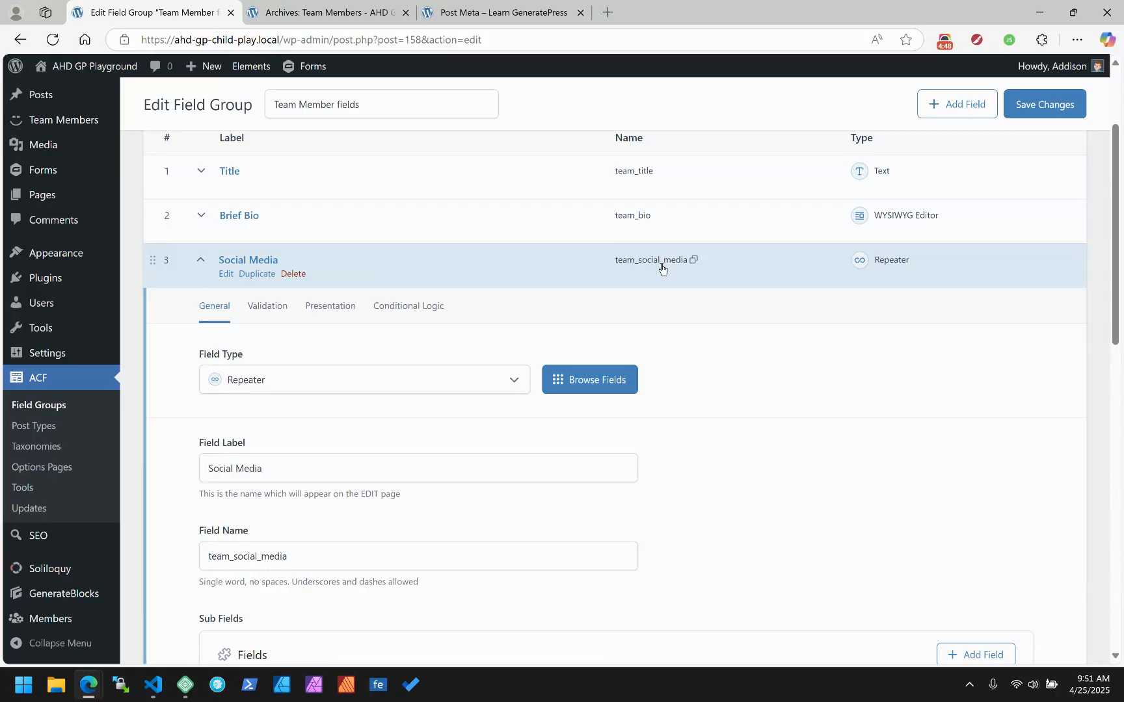
scroll(740, 394, down, 2)
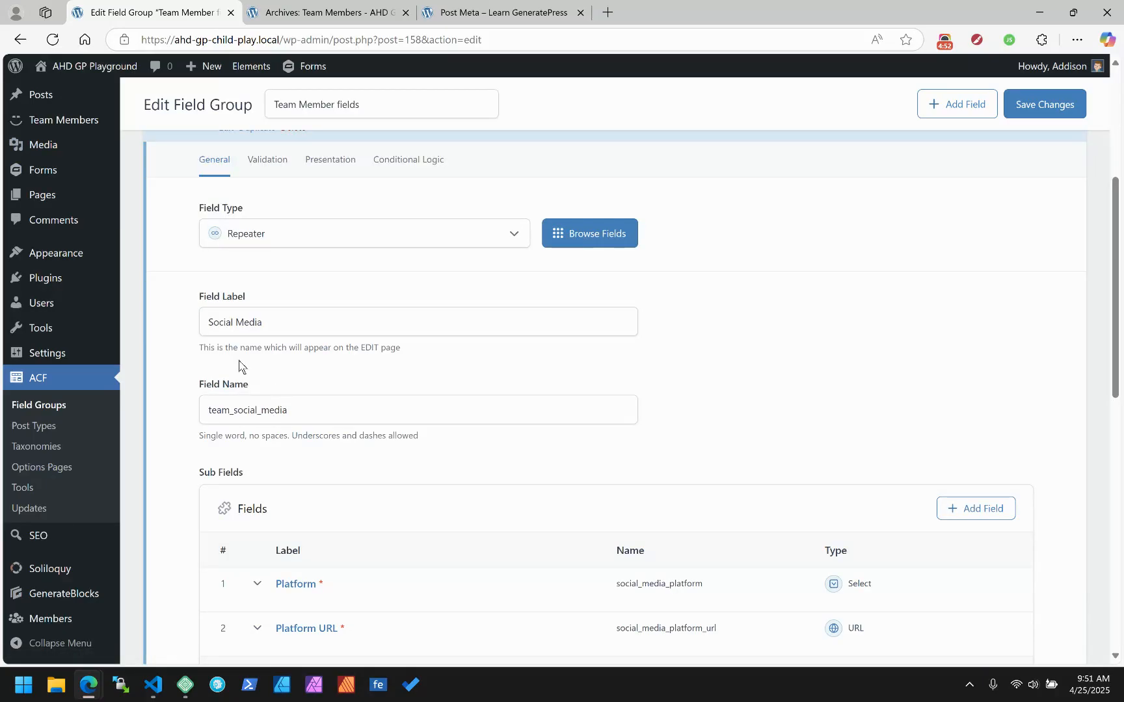
scroll(231, 286, up, 1)
scroll(226, 299, down, 4)
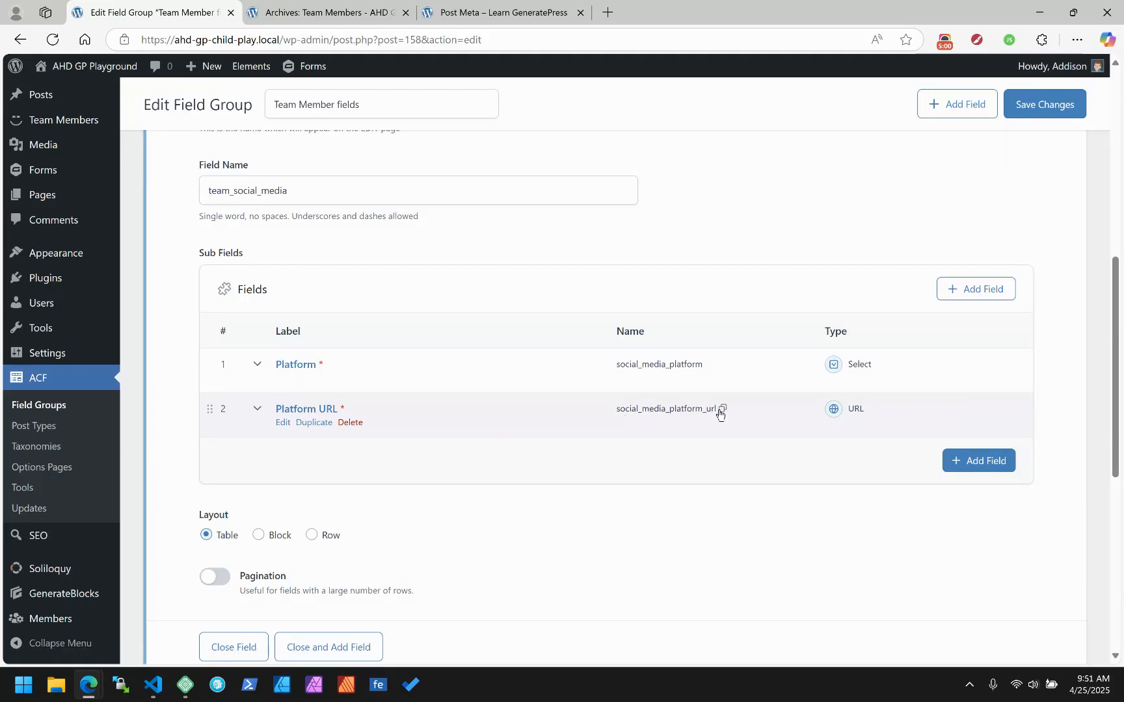
Expand the Platform URL sub field and examine its field type, label and name settings.
click(296, 410)
scroll(290, 406, down, 2)
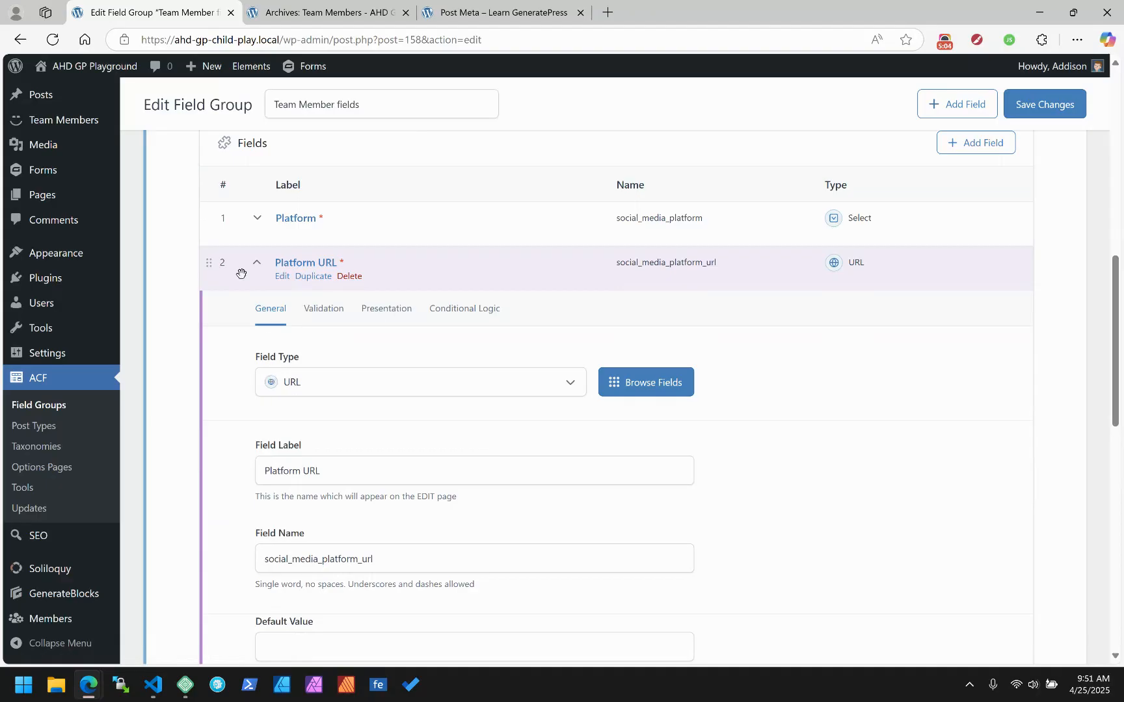
scroll(253, 390, down, 2)
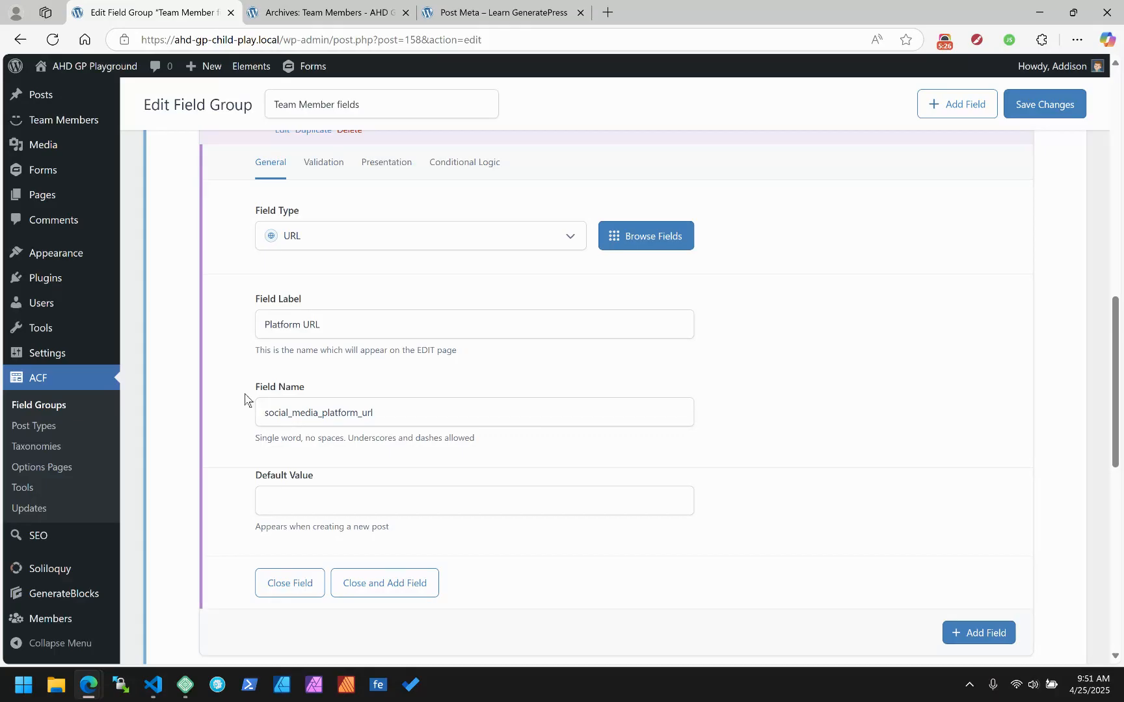
scroll(244, 398, up, 2)
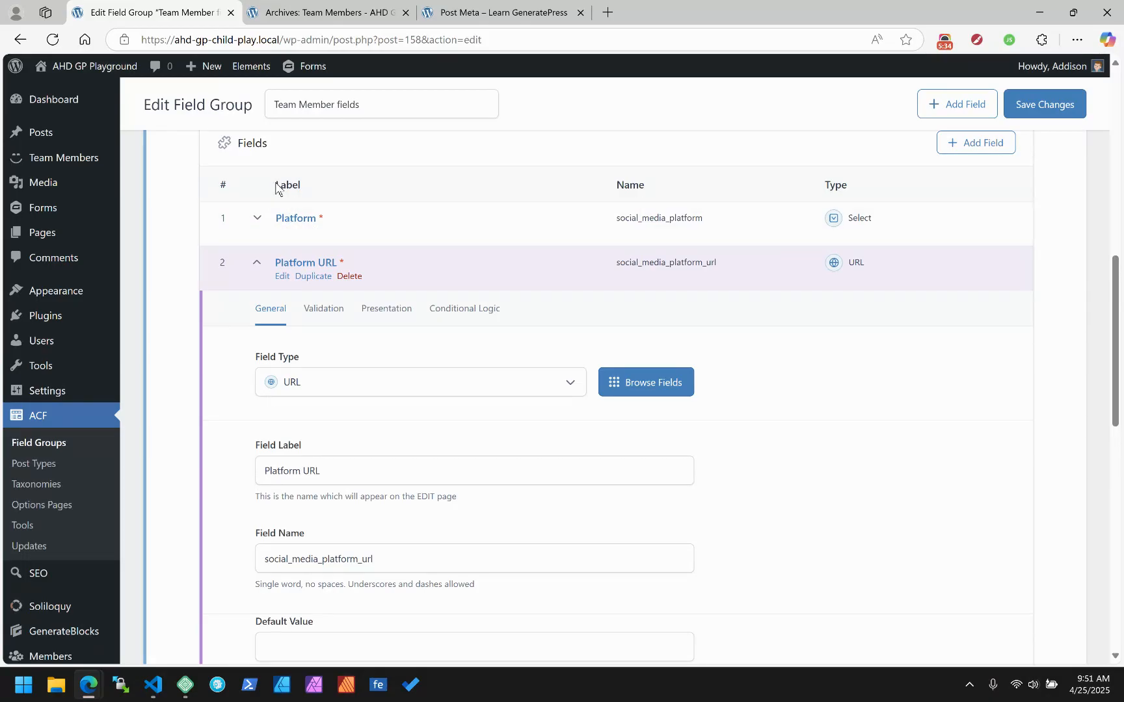
Expand the Platform sub field and enlarge its Choices box until all the SVG choices can be read.
click(257, 220)
scroll(231, 359, down, 3)
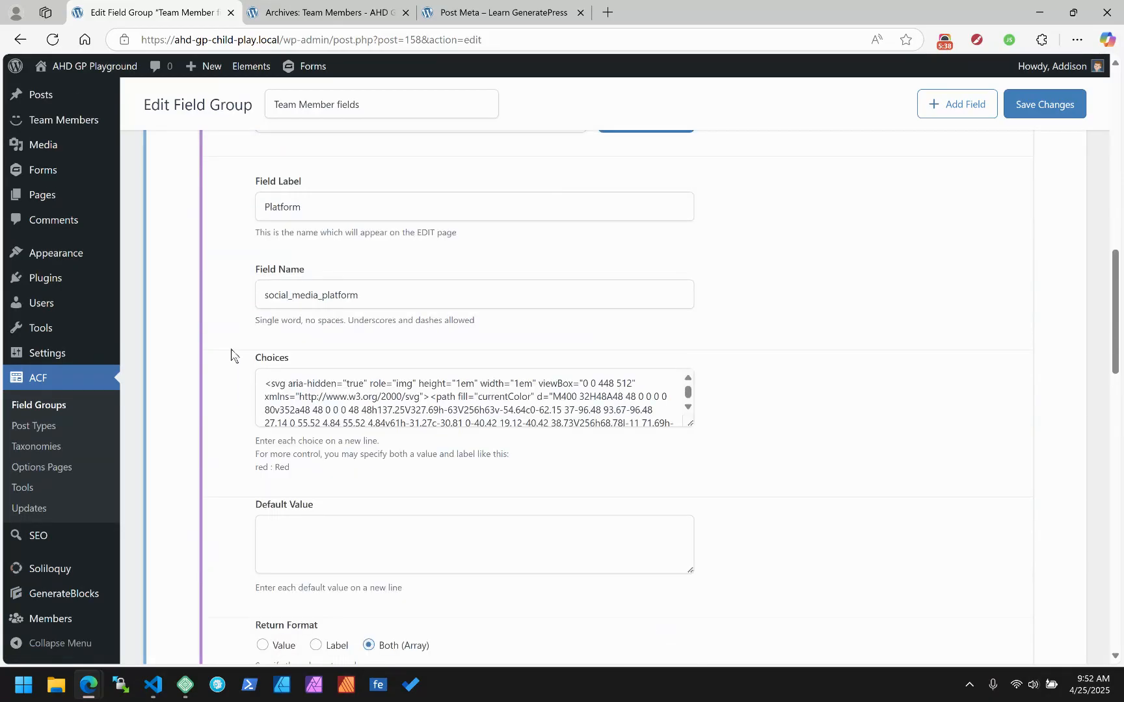
drag(690, 423, 691, 638)
scroll(840, 381, down, 4)
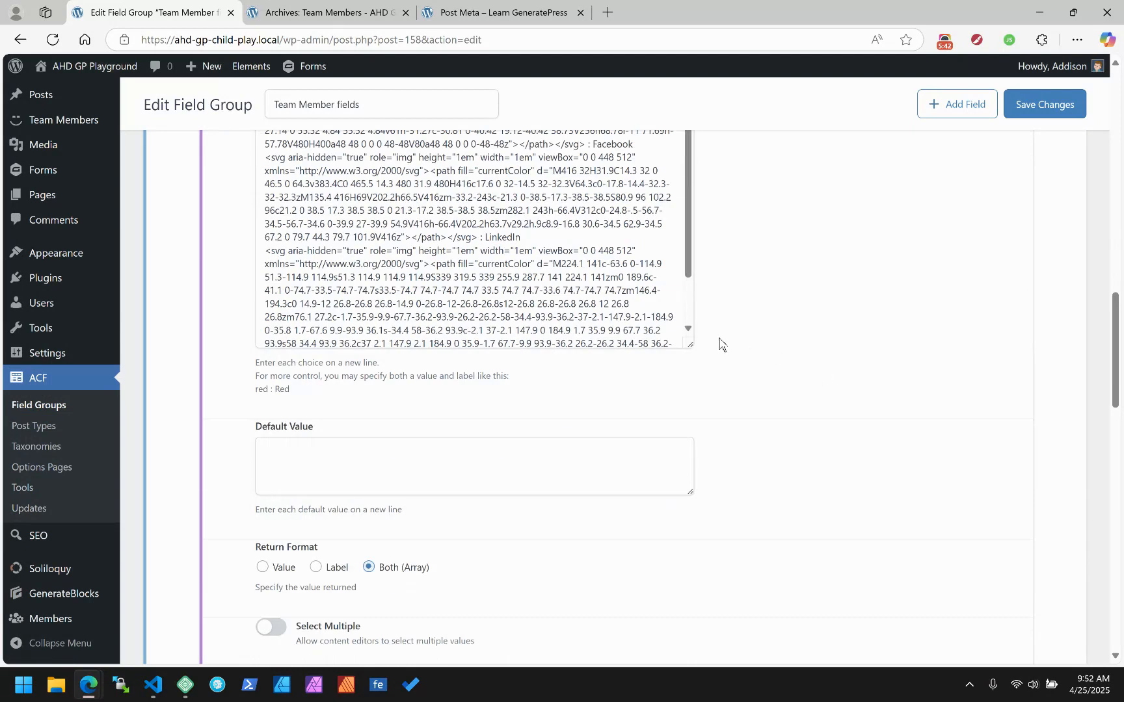
drag(690, 342, 693, 492)
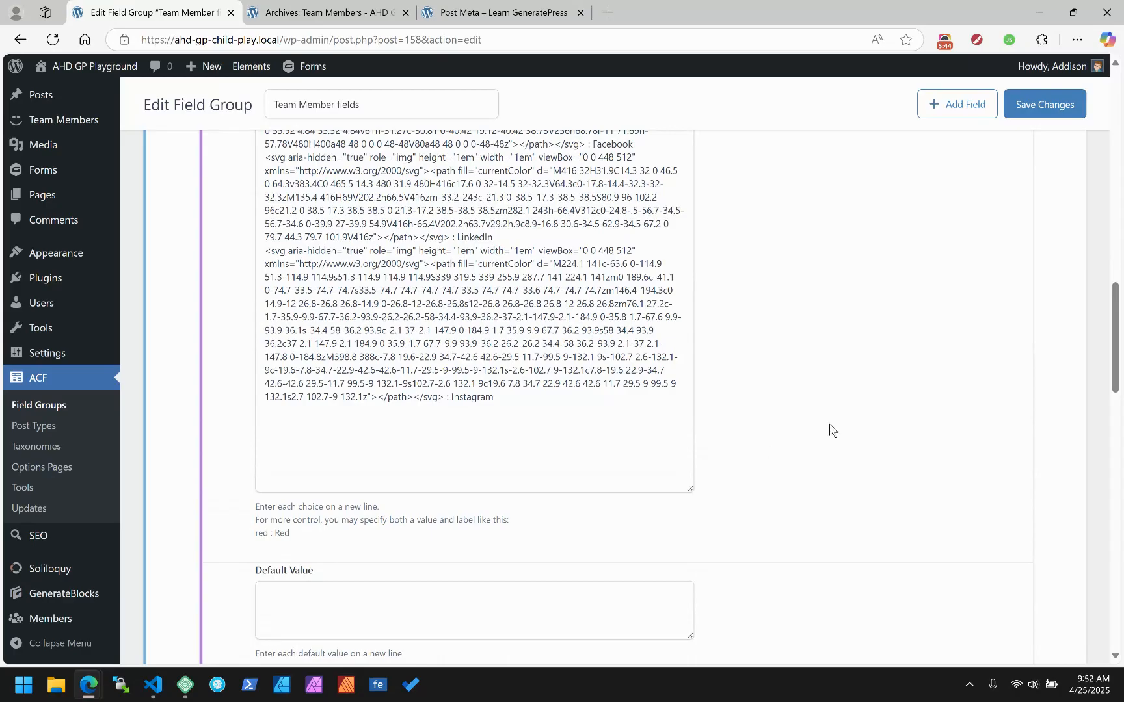
scroll(837, 426, up, 5)
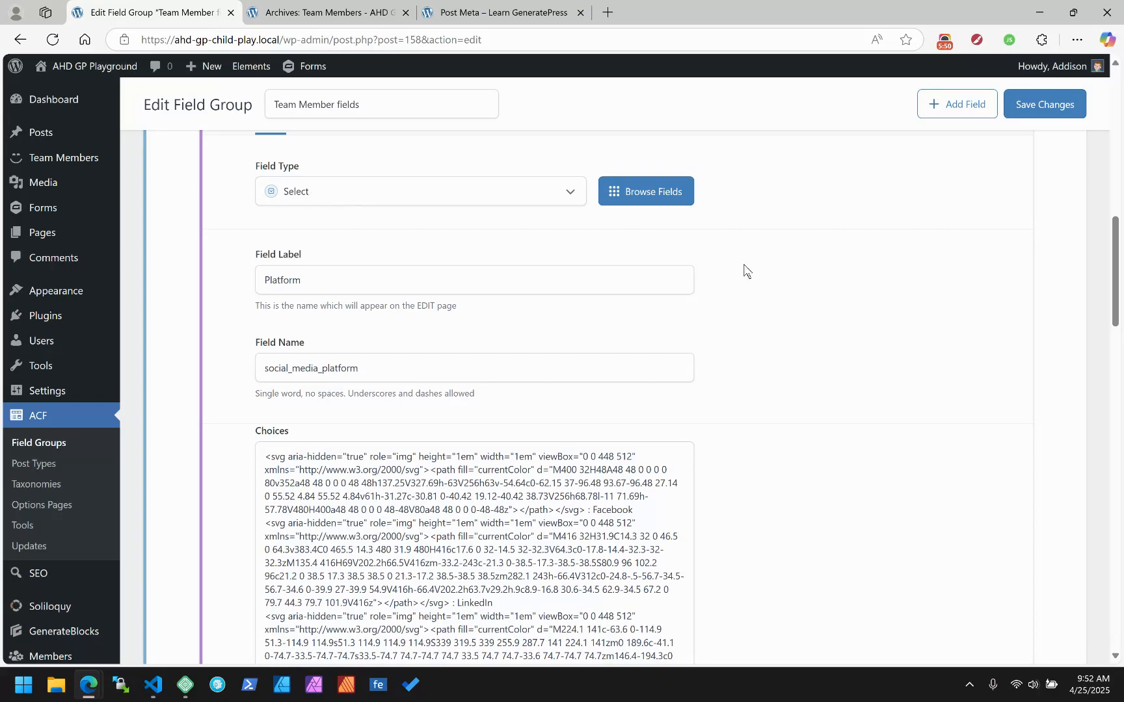
scroll(834, 358, down, 3)
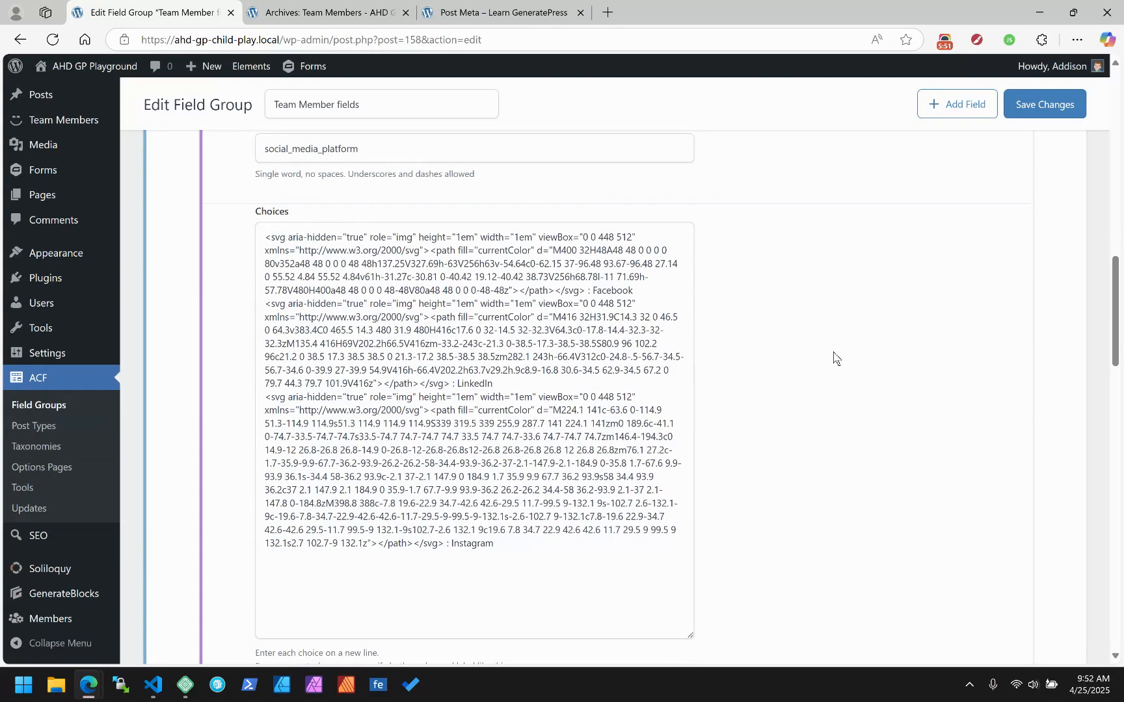
Add the placeholder line "value : Label" below the Instagram entry in the Platform field's choices.
click(544, 541)
key(Return)
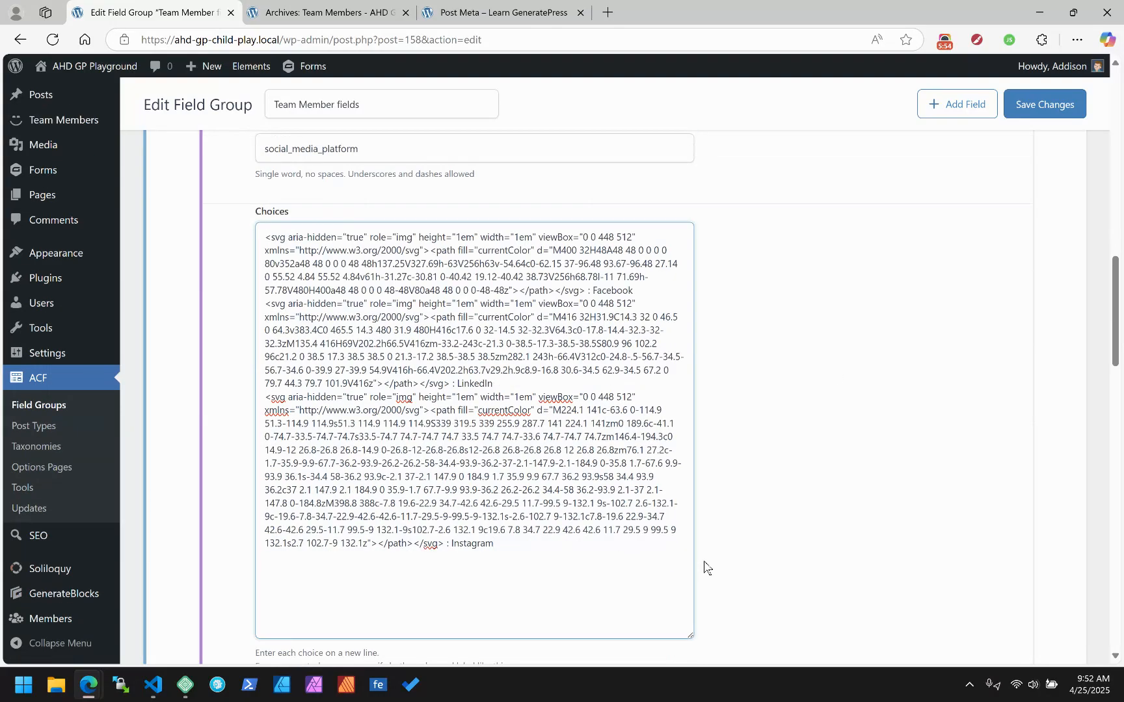
text(value)
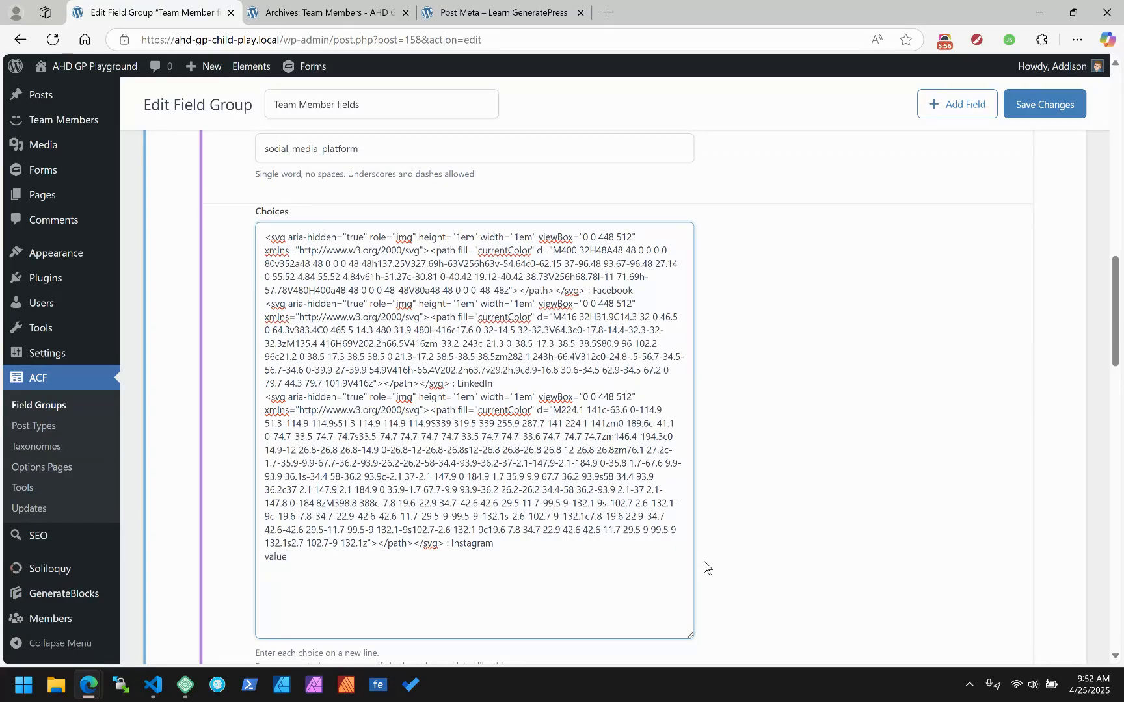
text( : Label)
Open the WordPress Pages list in a separate browser tab, keeping the field group editor open.
mouse_move(34, 114)
right_click(39, 194)
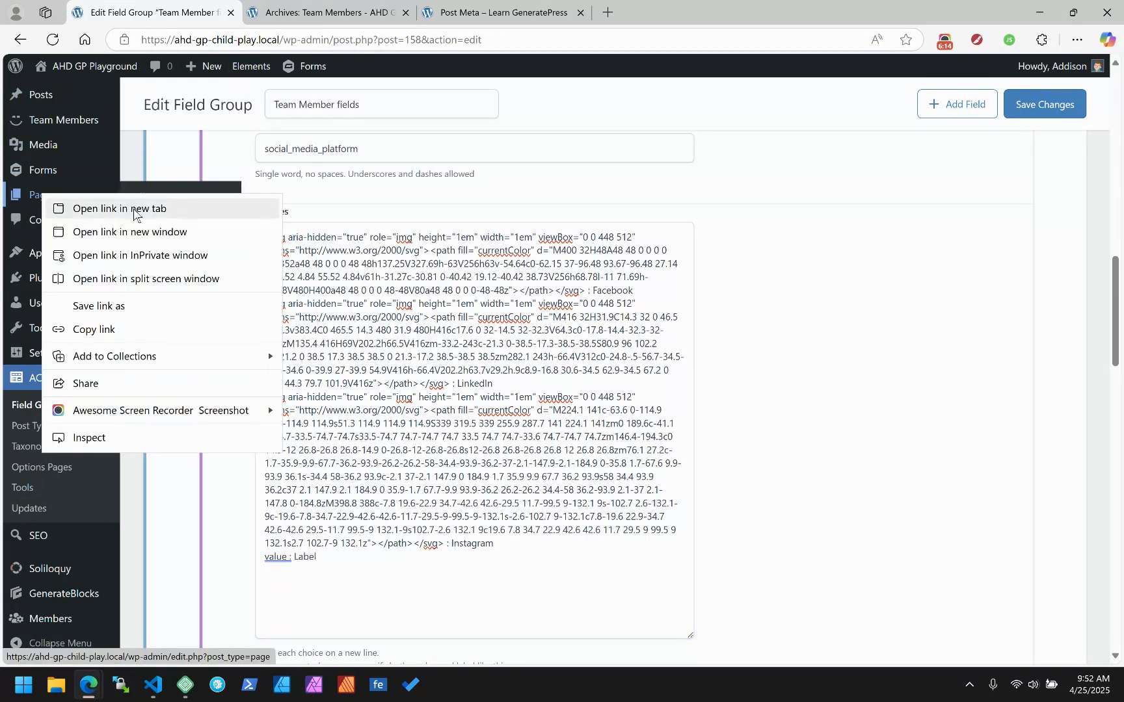
key(Escape)
middle_click(134, 210)
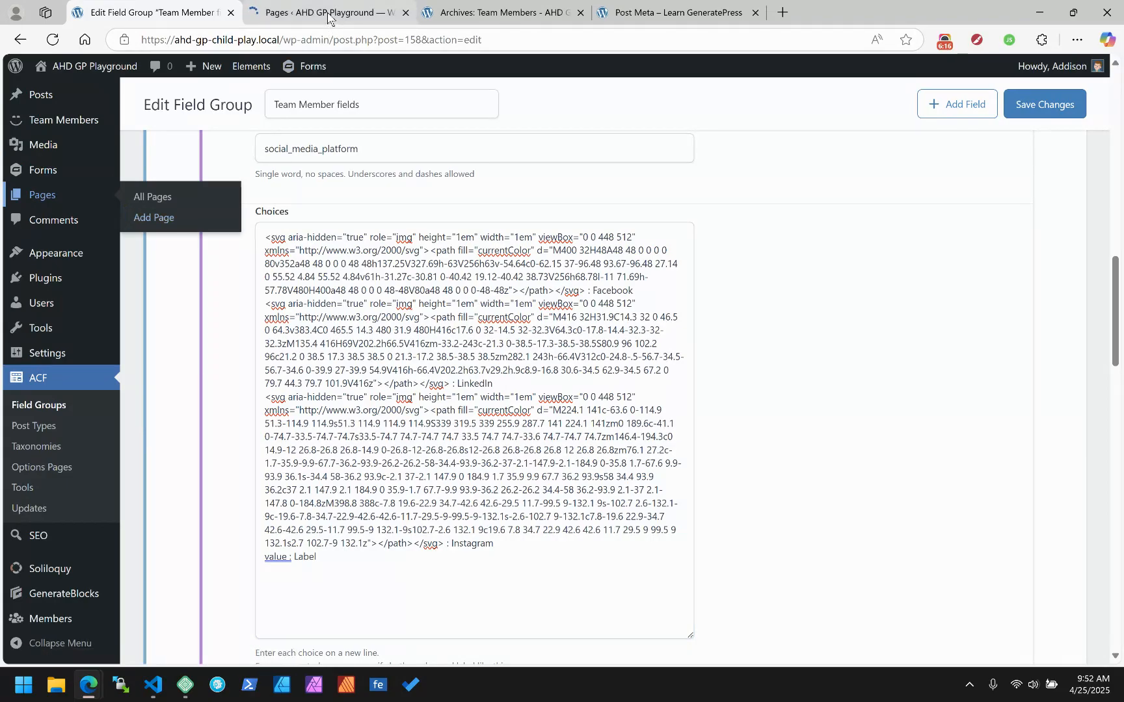
Highlight the Facebook, LinkedIn and Instagram labels one after another in the Platform field's choices.
double_click(608, 291)
double_click(466, 384)
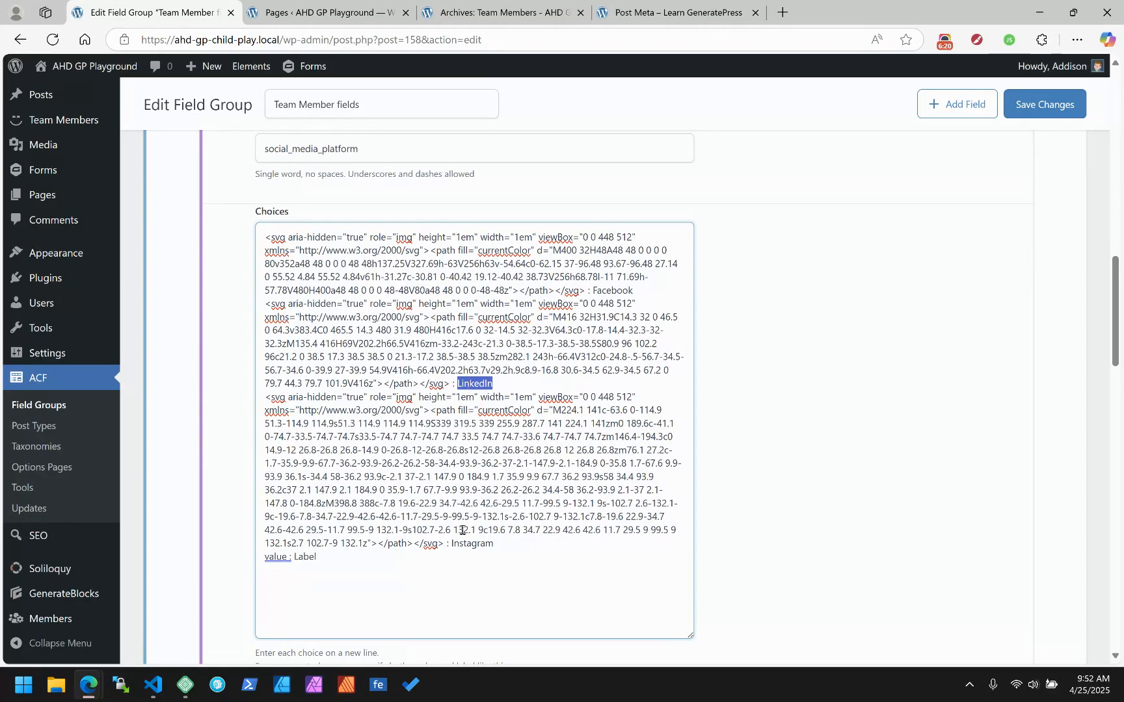
click(462, 544)
double_click(462, 543)
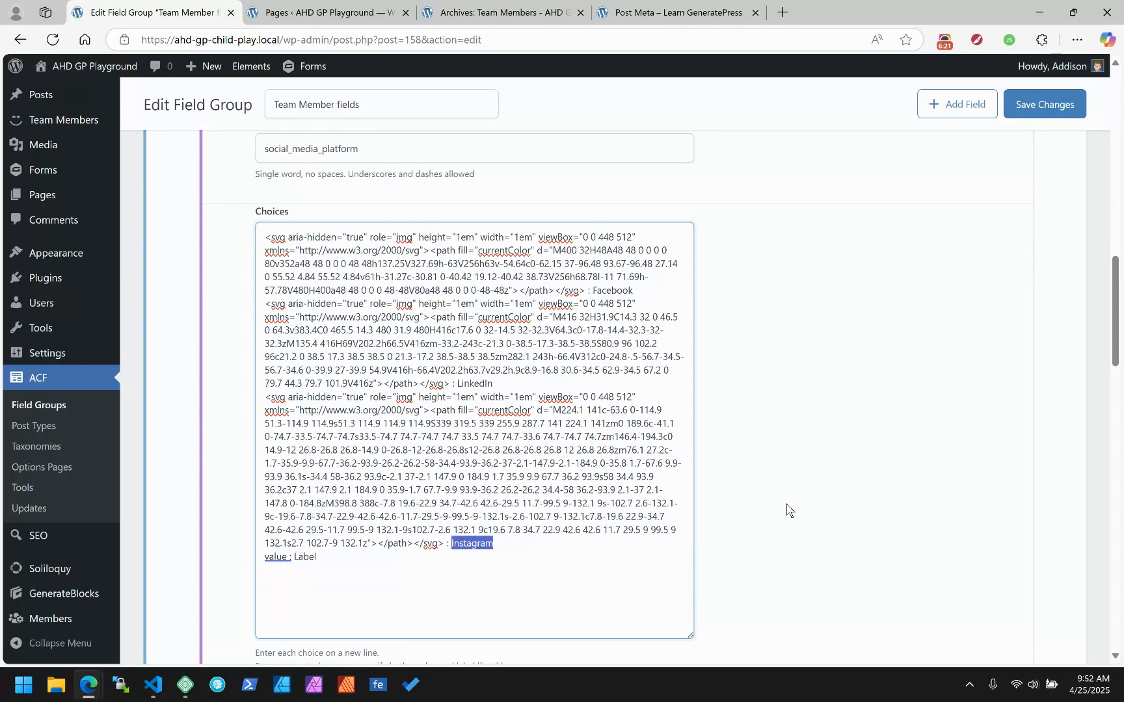
Open the Components page for editing from the Pages list and select the black button in the hero section.
click(344, 14)
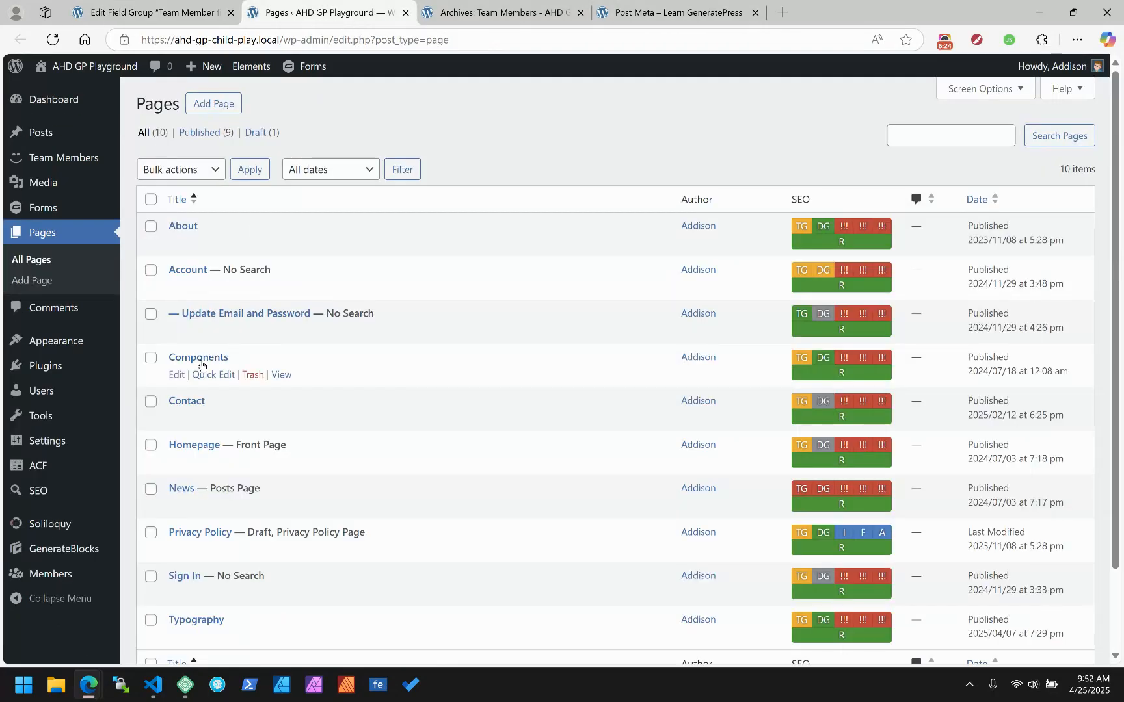
click(199, 359)
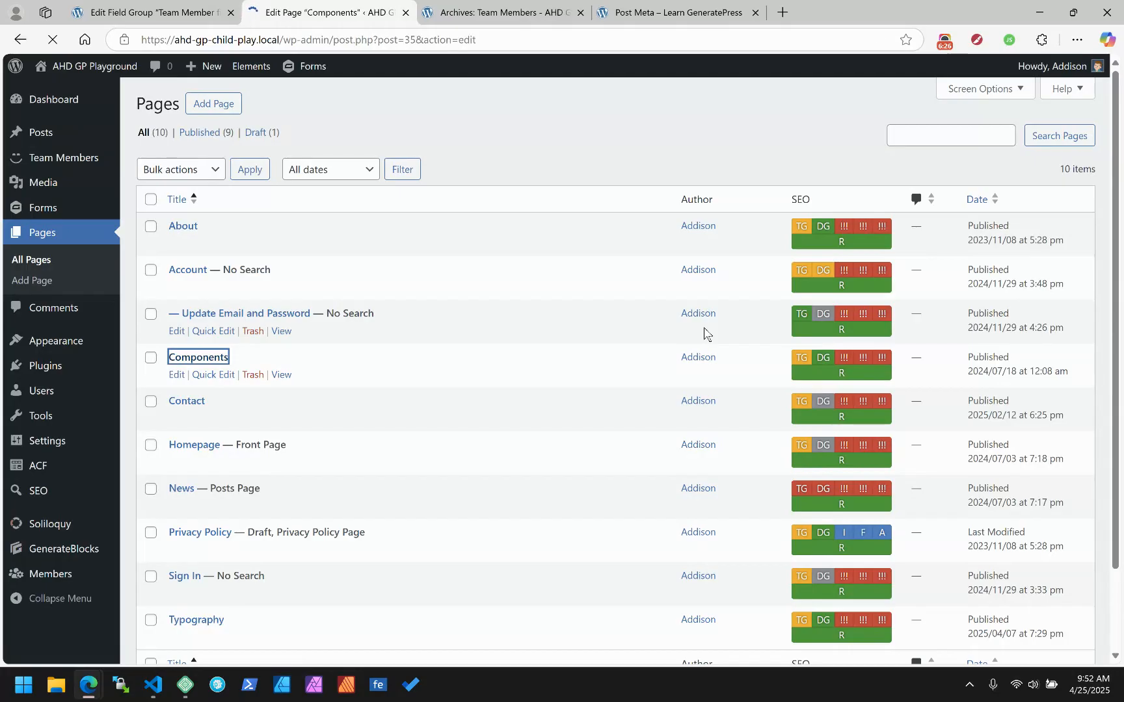
scroll(690, 333, down, 3)
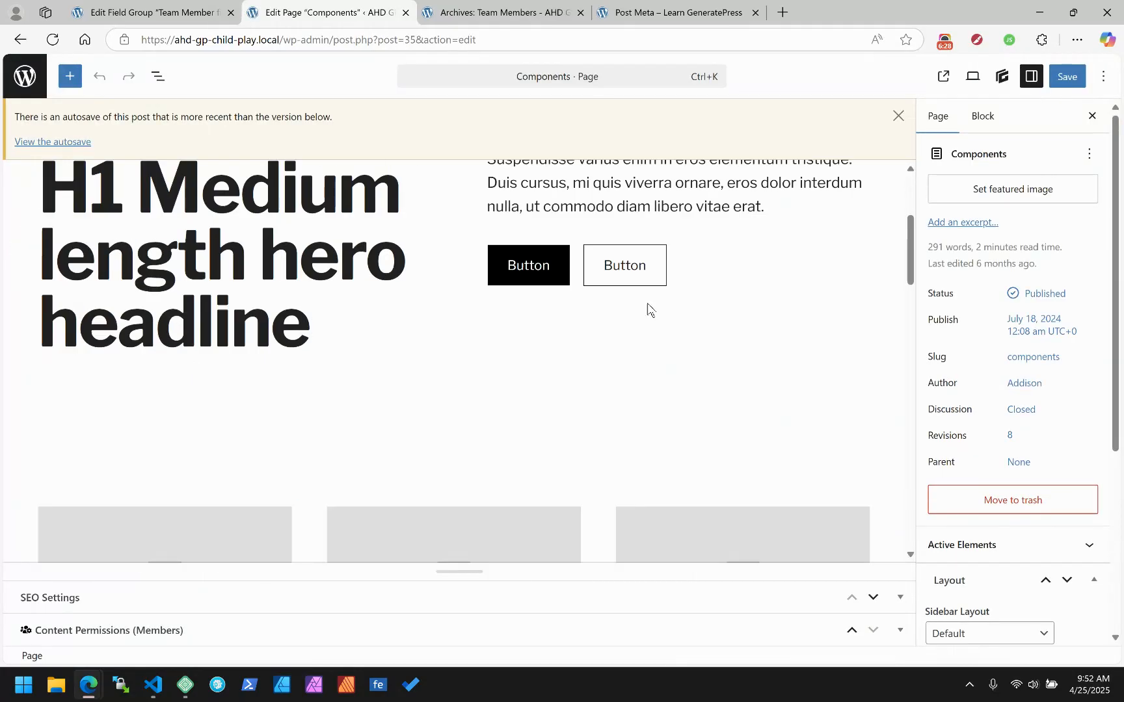
click(531, 265)
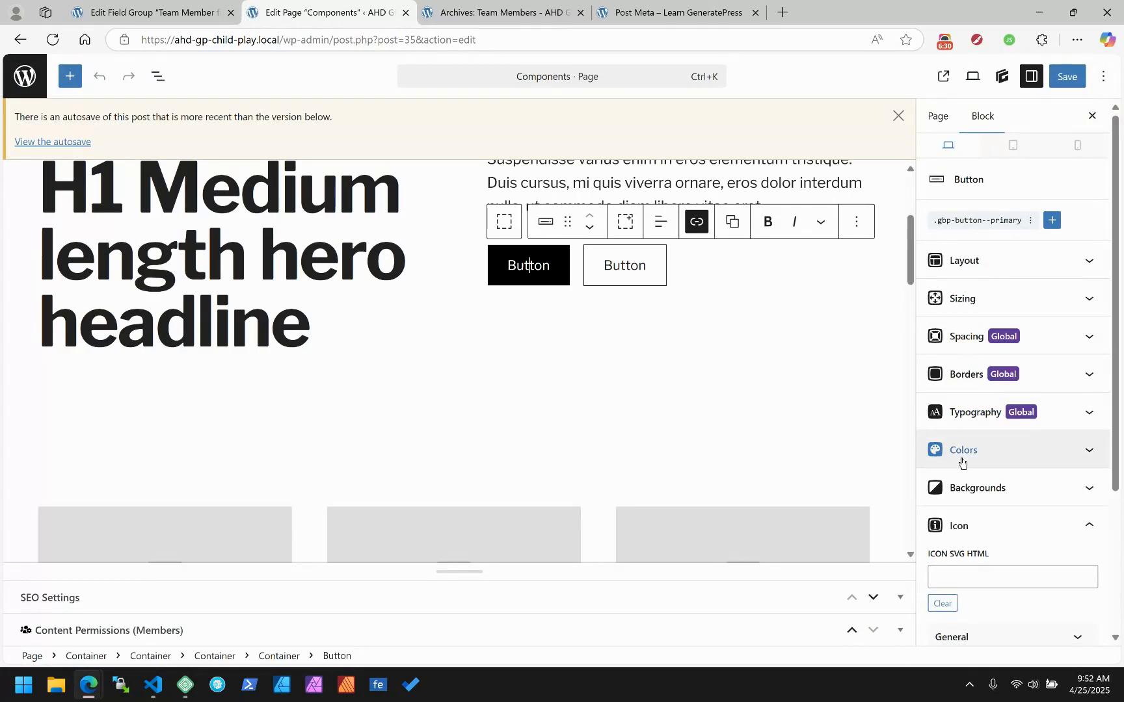
scroll(966, 526, down, 3)
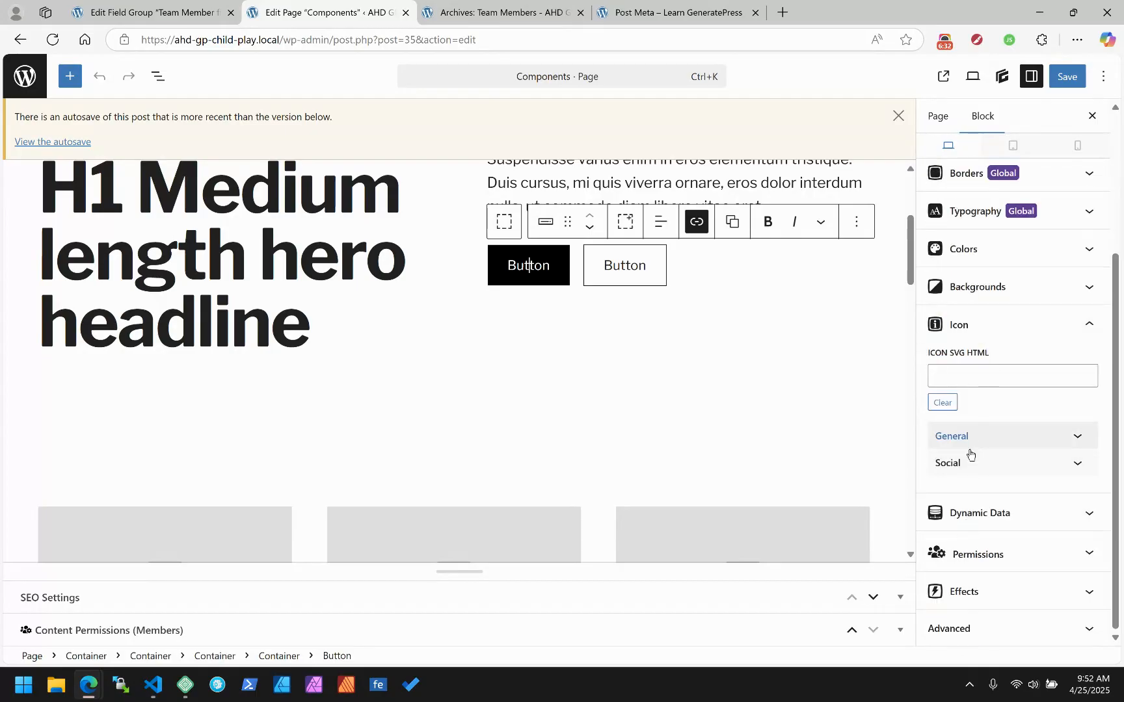
Give the black button the square Pinterest icon from the Social icon set and copy its SVG HTML.
click(1013, 463)
scroll(1021, 429, down, 2)
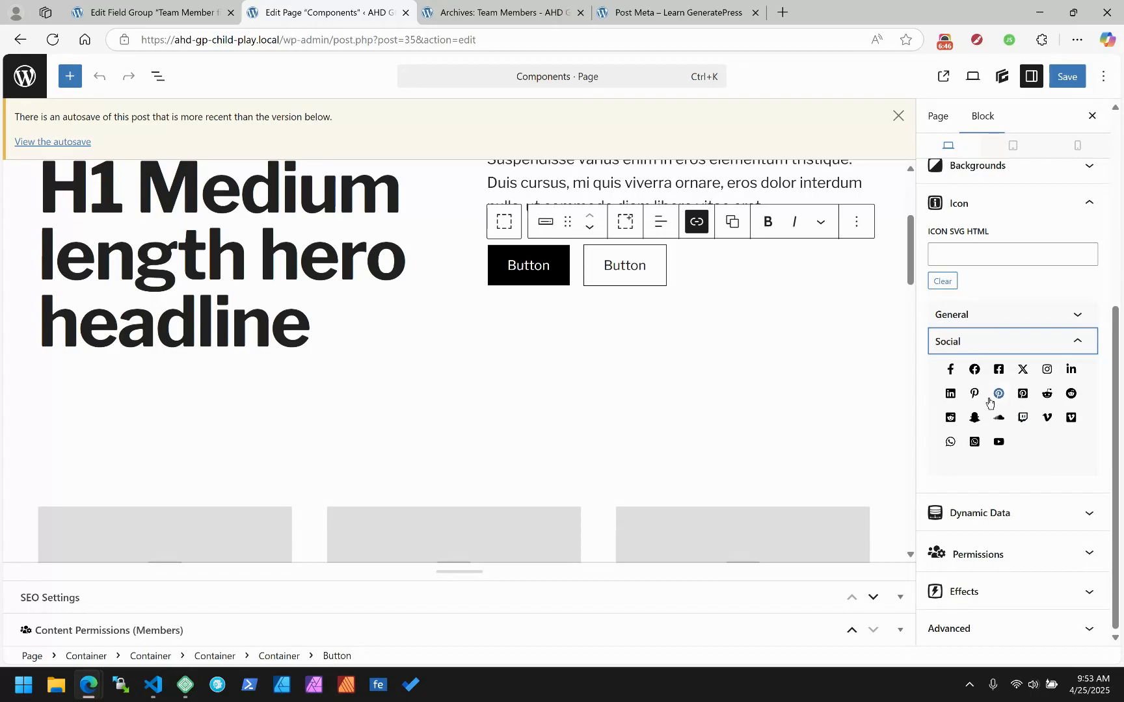
click(1023, 394)
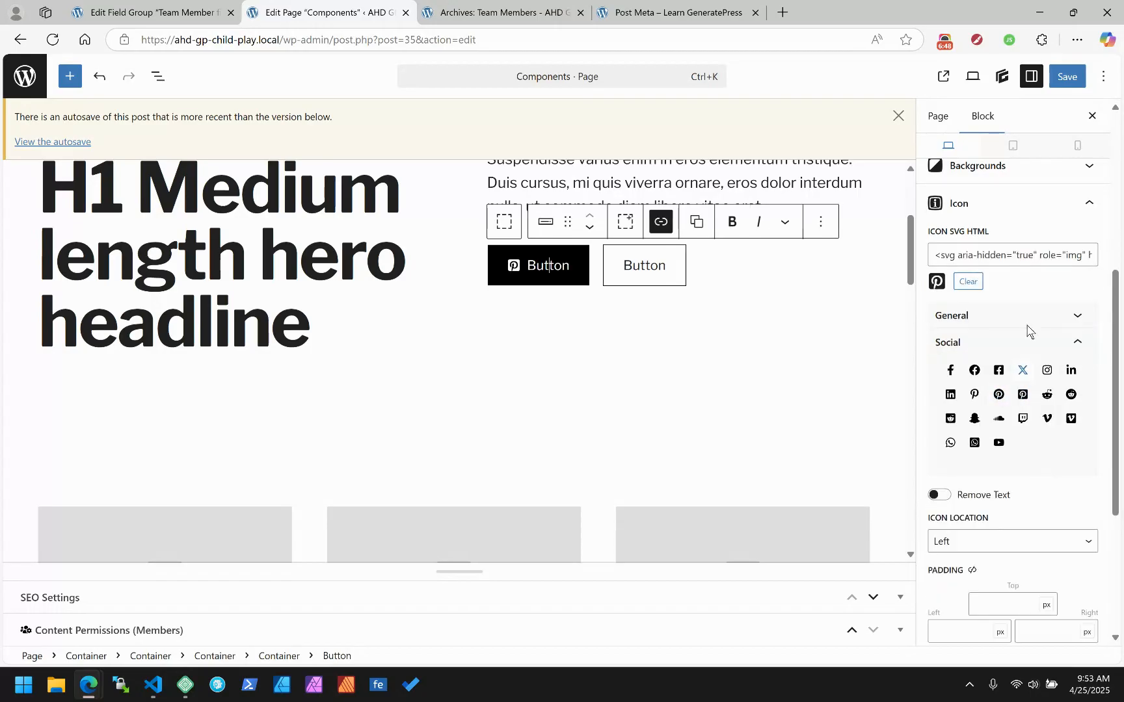
triple_click(1028, 255)
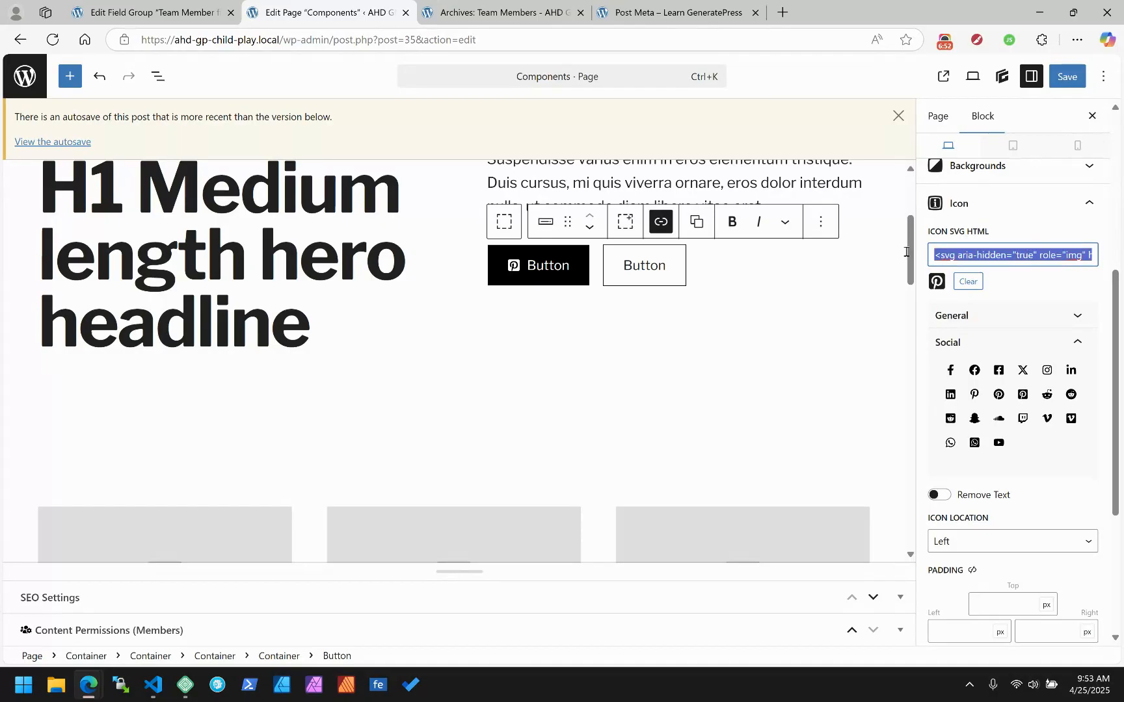
Replace the "value : Label" line in the Platform choices with the copied SVG labelled Pinterest, and check the value and label format in the help text.
click(163, 16)
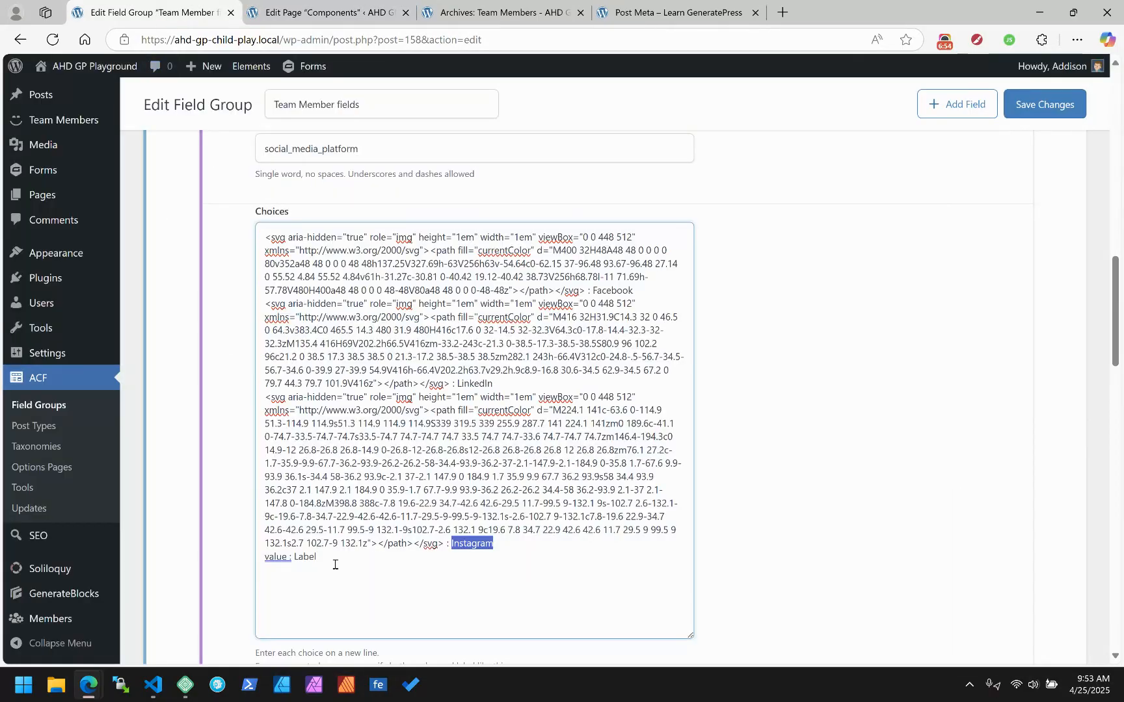
drag(326, 557, 261, 561)
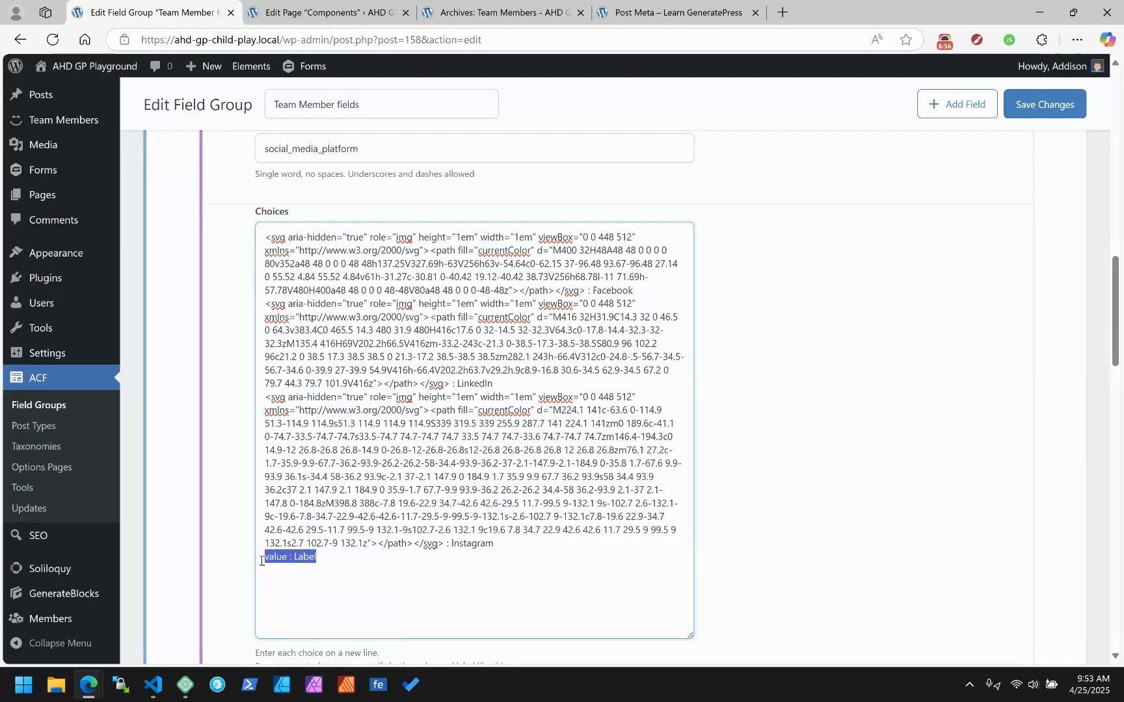
text(<svg aria-hidden="true" role="img" height="1em" width="1em" viewBox="0 0 448 512" xmlns="http://www.w3.org/2000/svg"><path fill="currentColor" d="M448 80v352c0 26.5-21.5 48-48 48H154.4c9.8-16.4 22.4-40 27.4-59.3 3-11.5 15.3-58.4 15.3-58.4 8 15.3 31.4 28.2 56.3 28.2 74.1 0 127.4-68.1 127.4-152.7 0-81.1-66.2-141.8-151.4-141.8-106 0-162.2 71.1-162.2 148.6 0 36 19.2 80.8 49.8 95.1 4.7 2.2 7.1 1.2 8.2-3.3.8-3.4 5-20.1 6.8-27.6.5-2.5.3-4.6-1.7-7-10.1-12.3-18.3-34.9-18.3-56 0-54.2 41-106.6 110.9-106.6 60.3 0 102.6 41.1 102.6 99.9 0 66.4-33.5 112.4-77.2 112.4-24.1 0-42.1-19.9-36.4-44.4 6.9-29.2 20.3-60.7 20.3-81.8 0-53-75.5-45.7-75.5 25 0 21.7 7.3 36.5 7.3 36.5-31.4 132.8-36.1 134.5-29.6 192.6l2.2.8H48c-26.5 0-48-21.5-48-48V80c0-26.5 21.5-48 48-48h352c26.5 0 48 21.5 48 48z"></path></svg>)
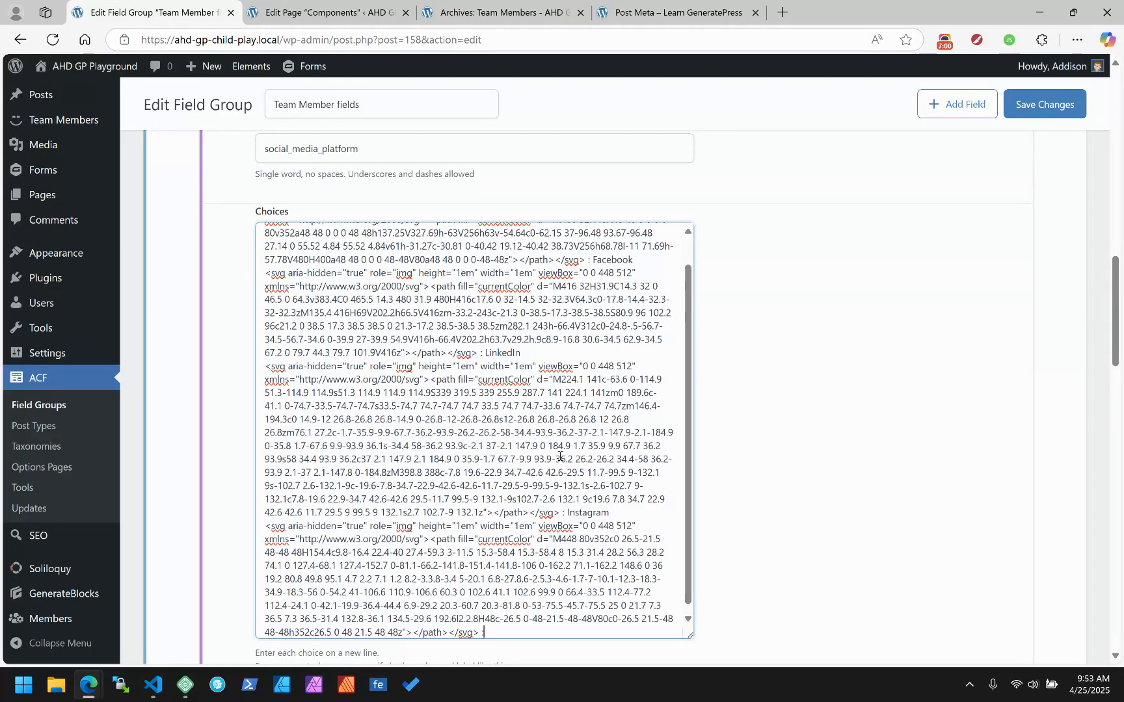
text(: Pinterest)
scroll(838, 371, down, 4)
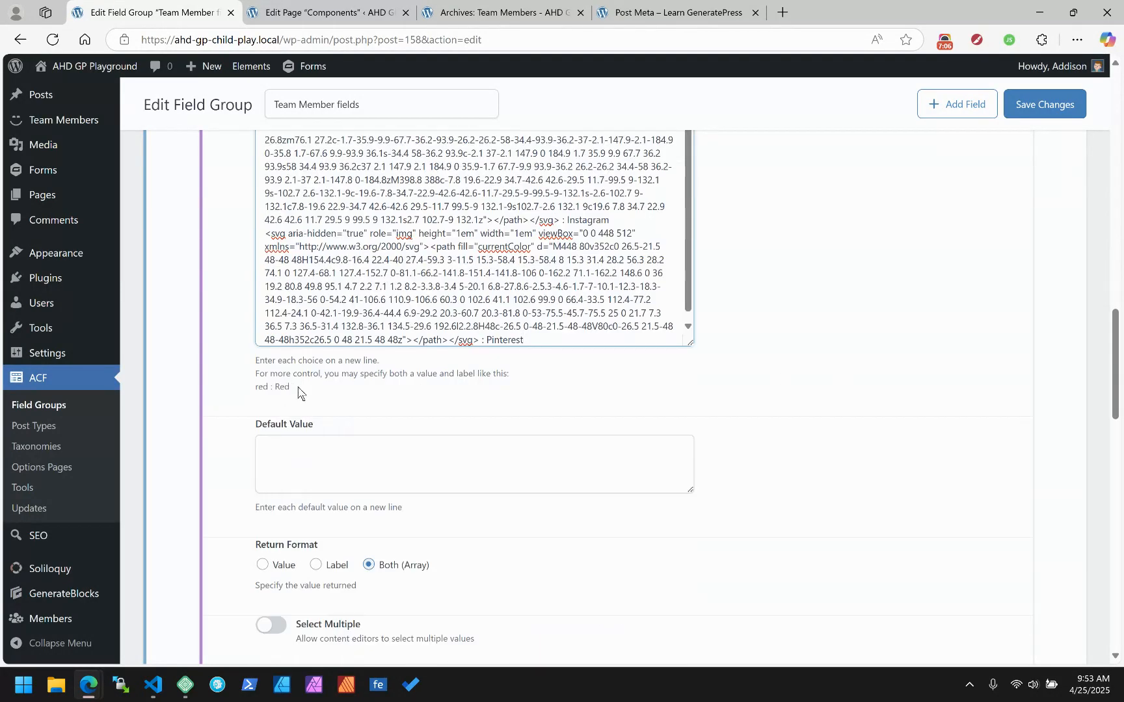
drag(299, 390, 239, 373)
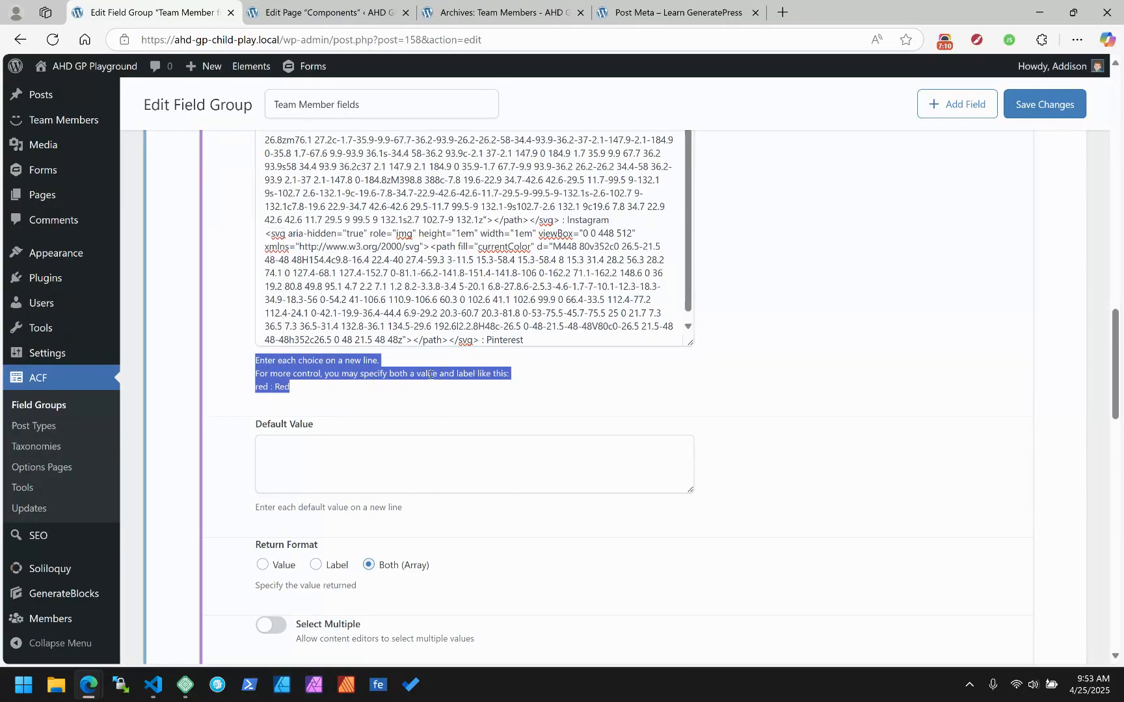
Highlight the "red : Red" example and the Pinterest label in the Platform choices, and save the field group.
double_click(262, 386)
click(272, 391)
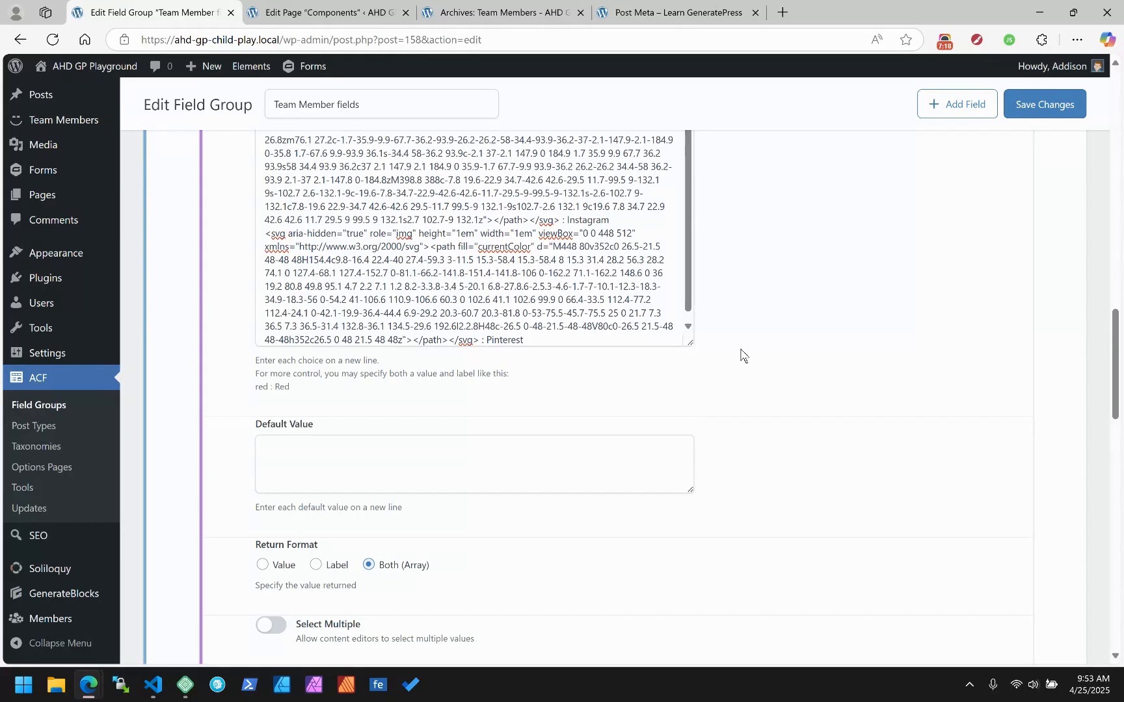
scroll(755, 353, down, 1)
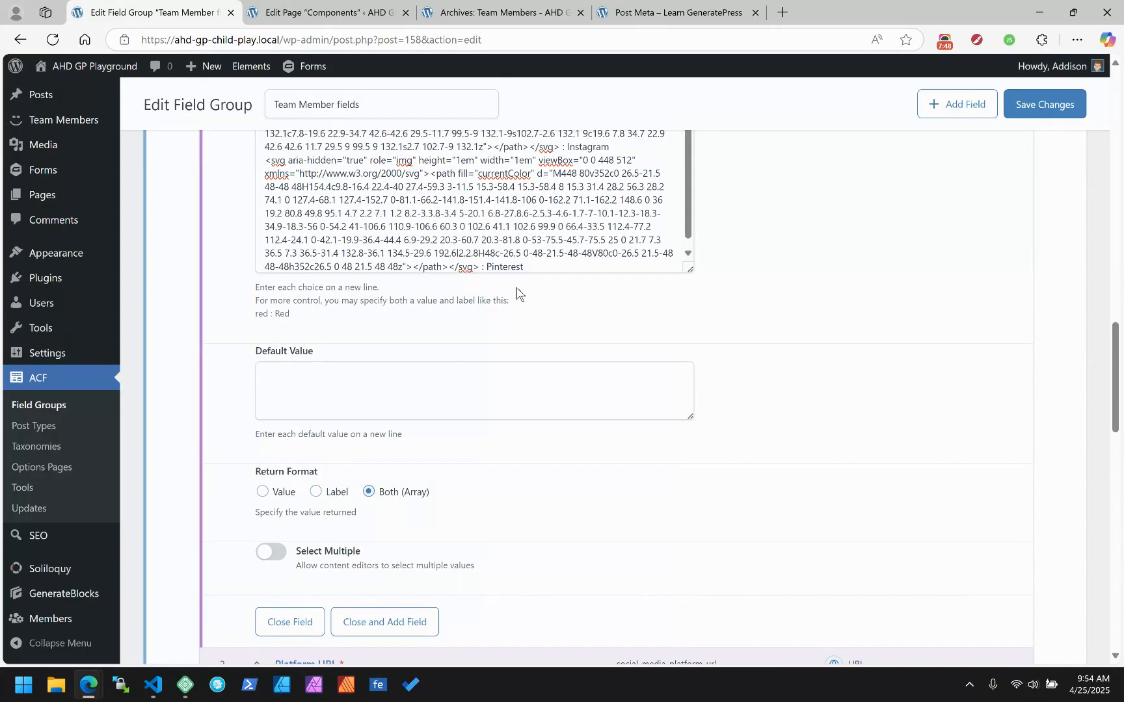
drag(525, 268, 486, 266)
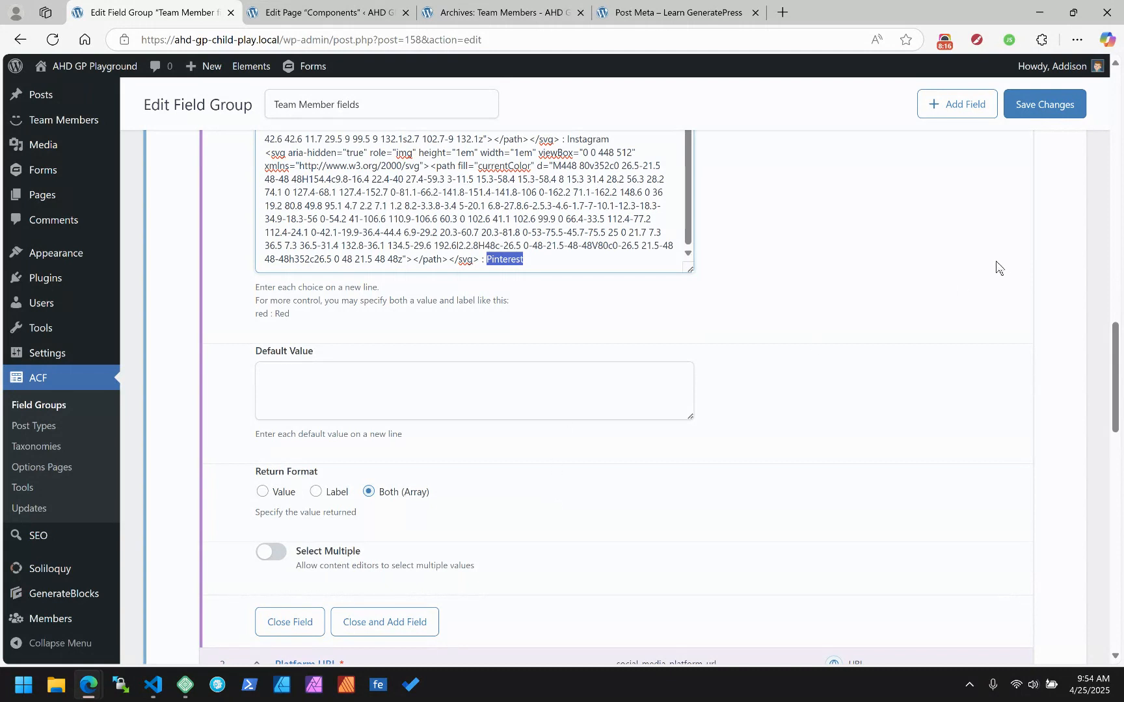
click(1036, 104)
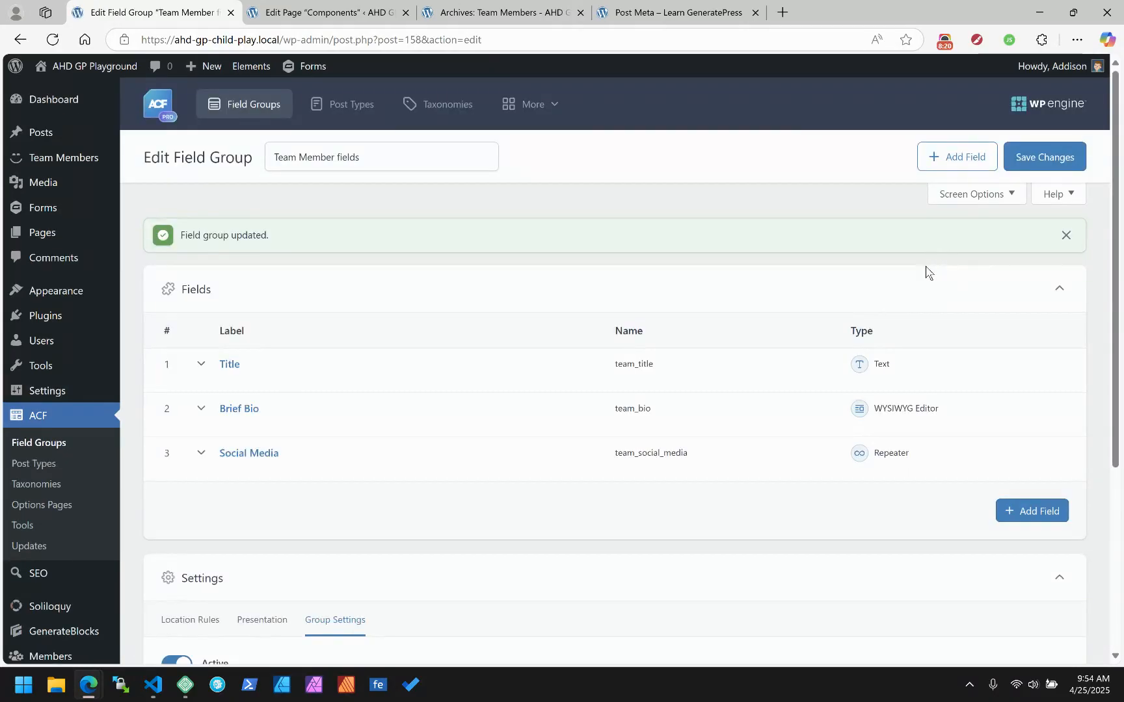
Set the Social Media repeater's button label to "Add Social Media Platform" and save the field group.
click(201, 454)
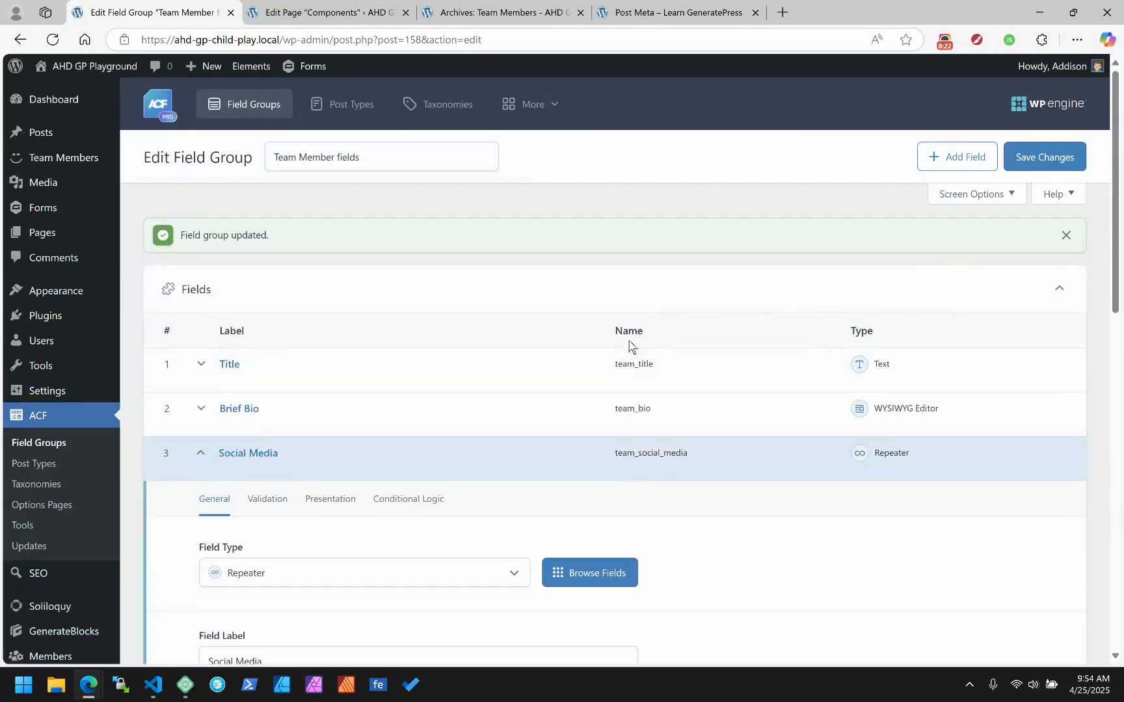
scroll(629, 348, down, 4)
scroll(495, 378, down, 4)
scroll(315, 299, up, 4)
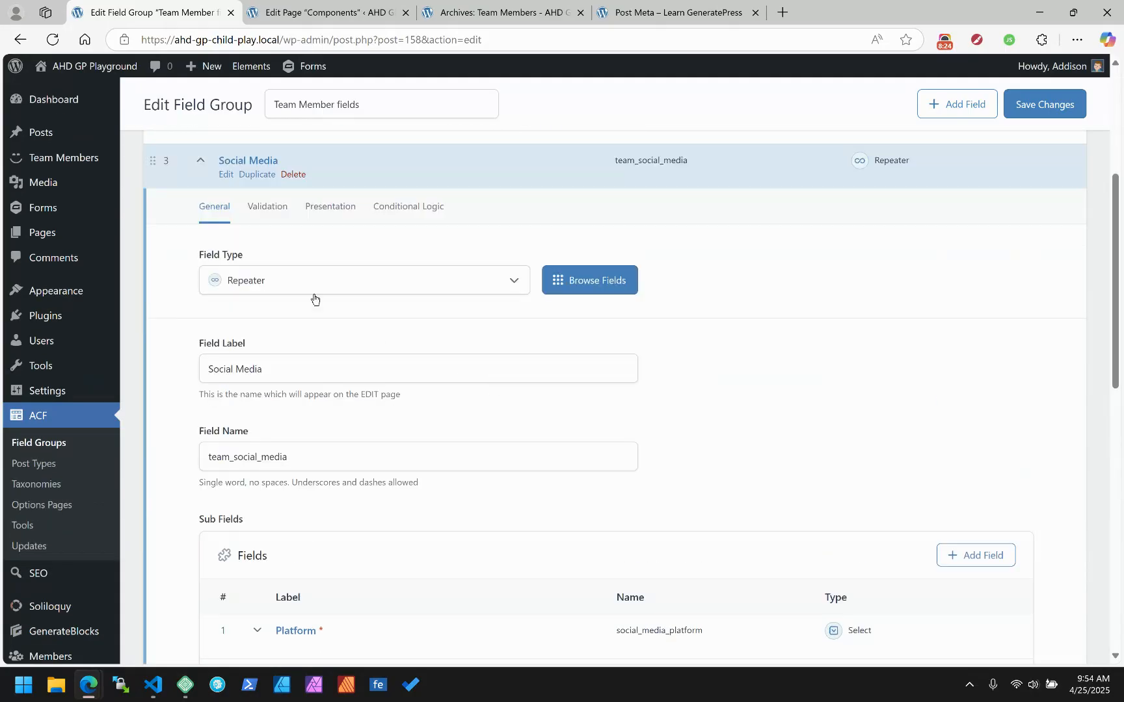
click(326, 213)
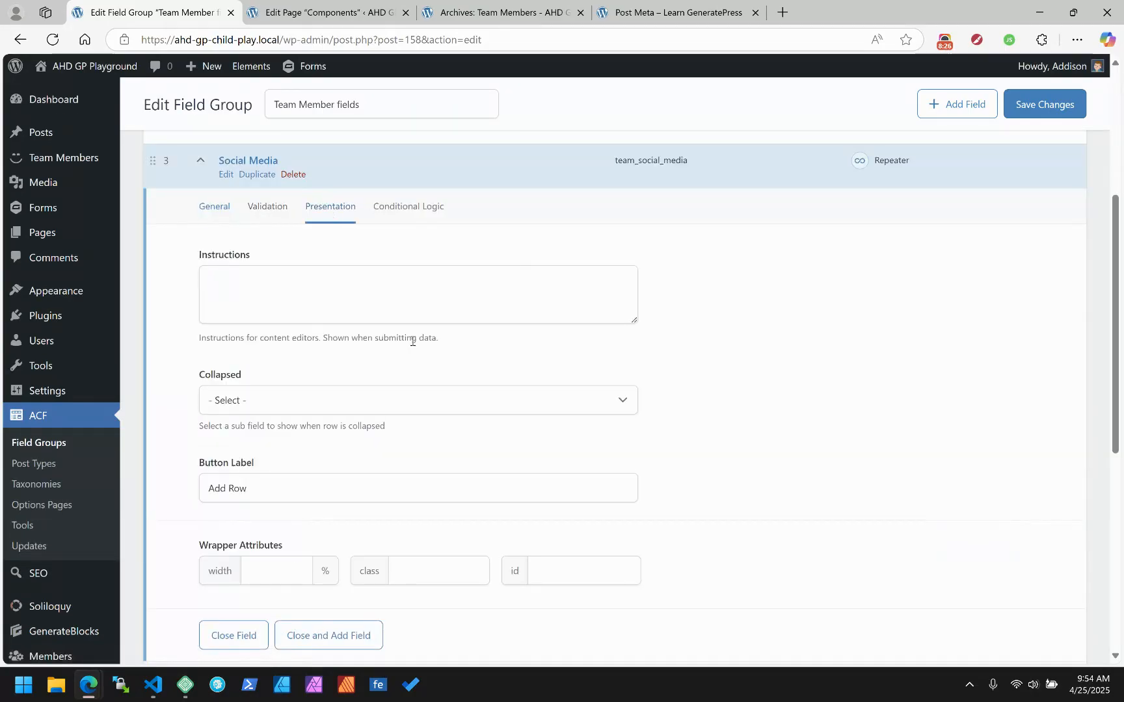
scroll(413, 342, down, 1)
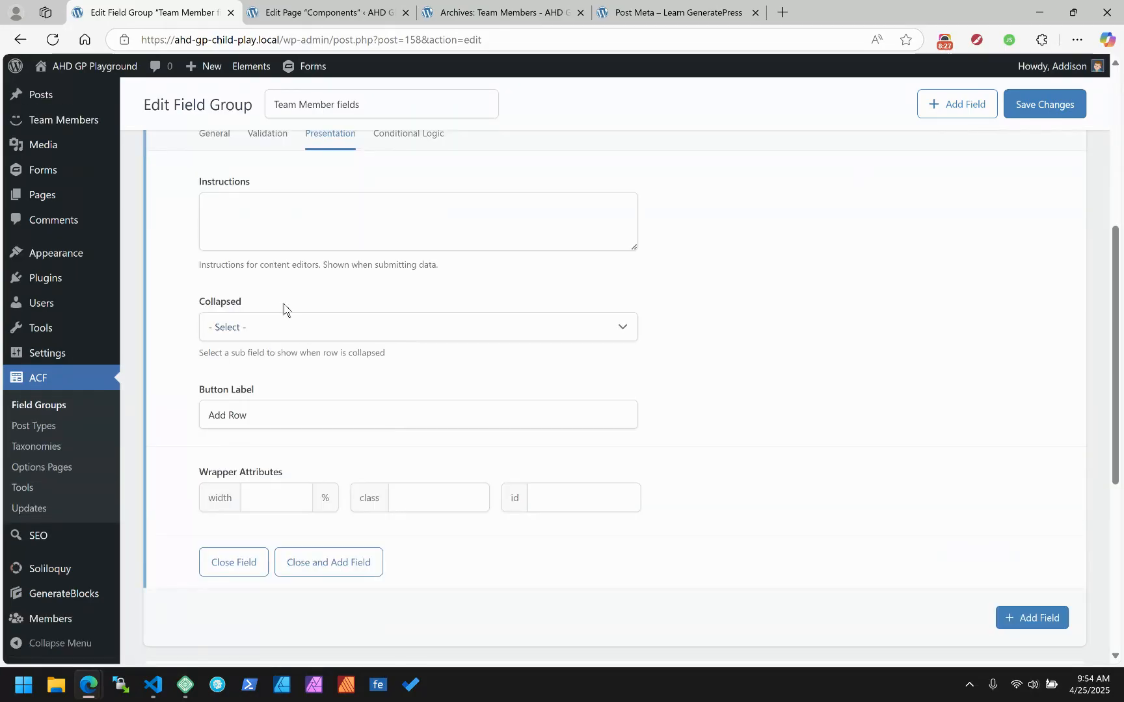
double_click(238, 420)
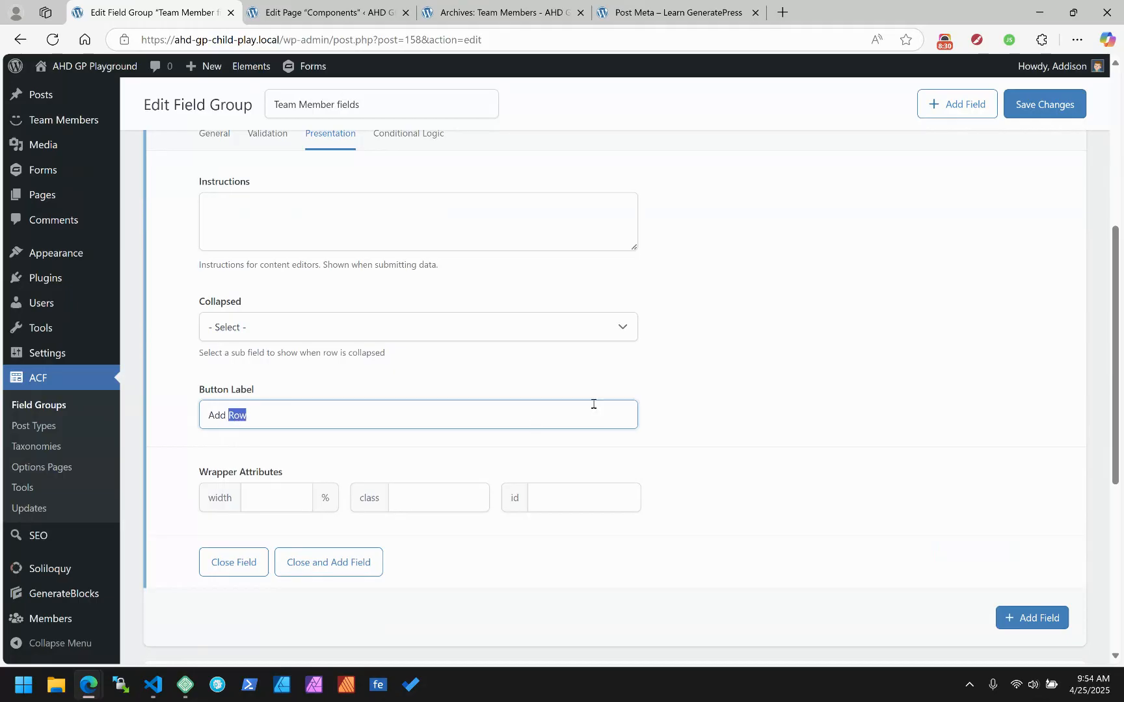
text(Social Media Platform)
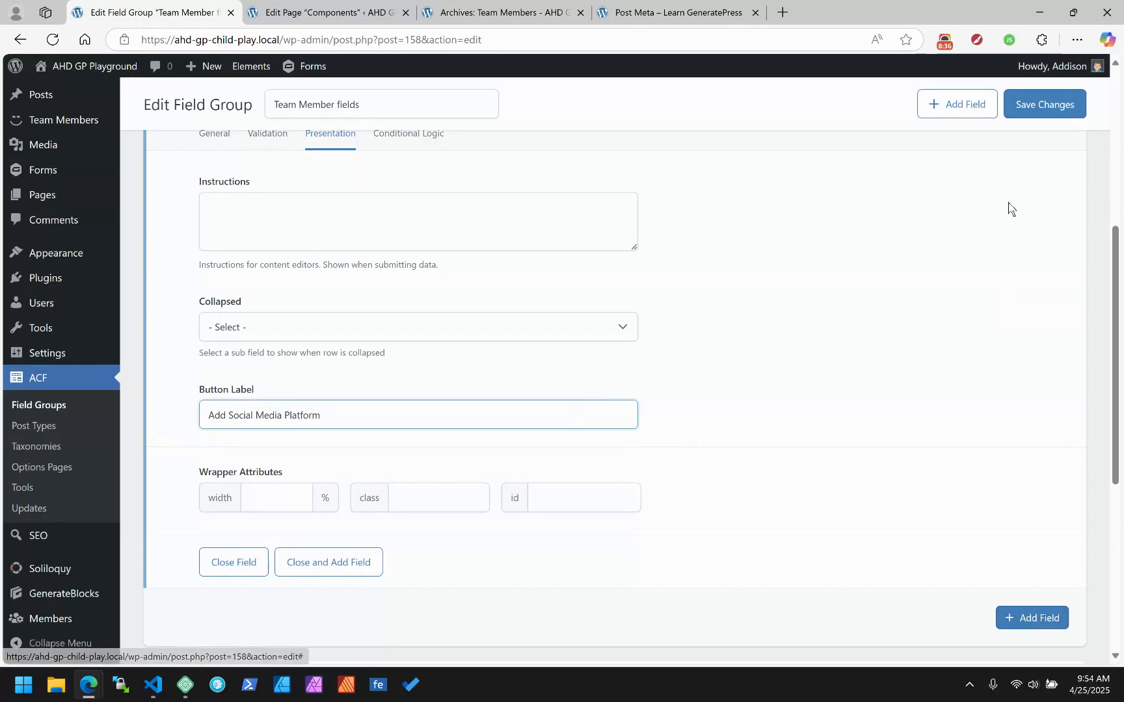
click(1044, 105)
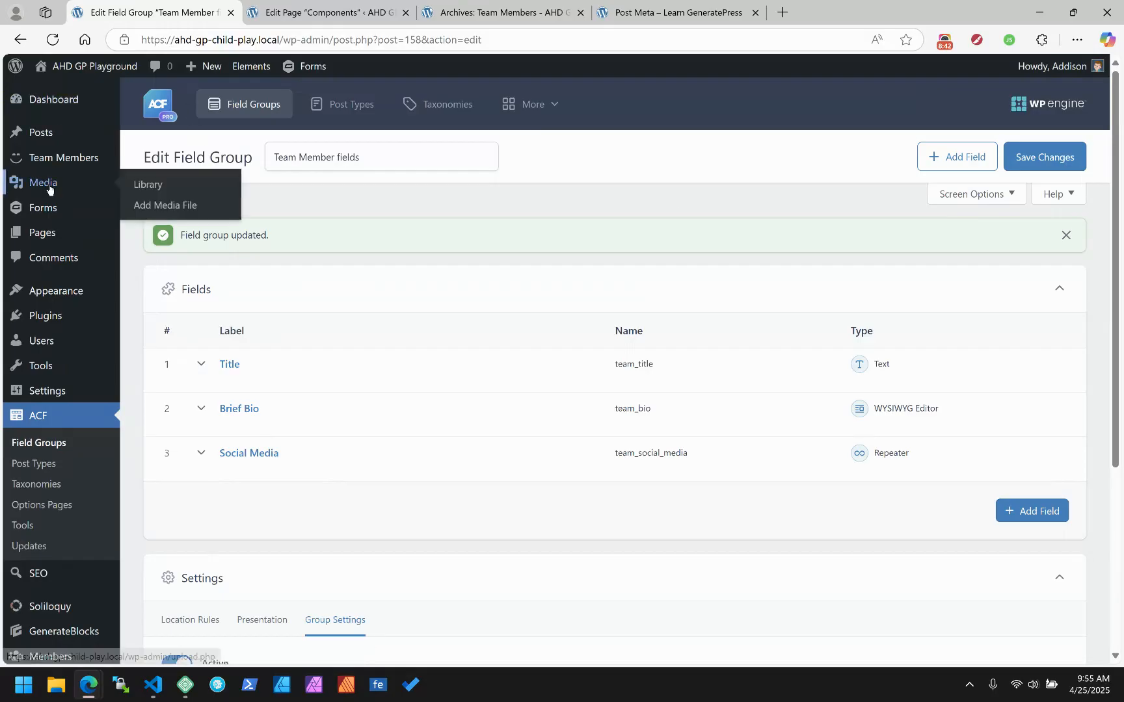
Open the Han Solo team member for editing and add a third row to the Social Media repeater.
click(51, 163)
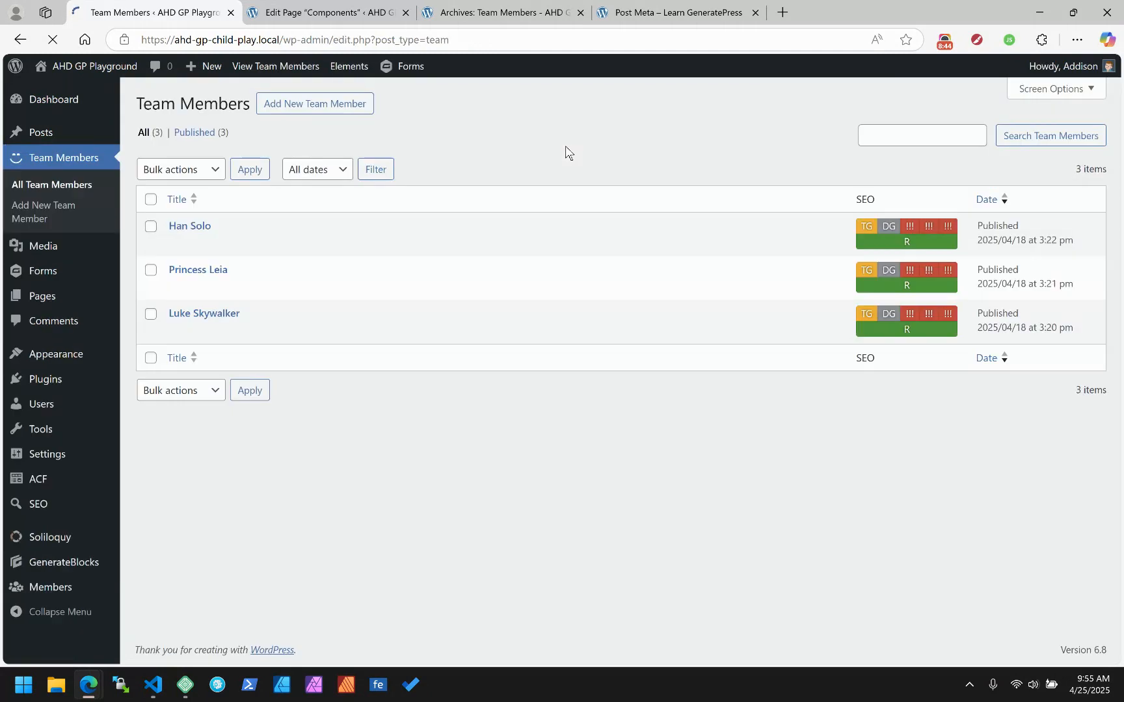
click(183, 226)
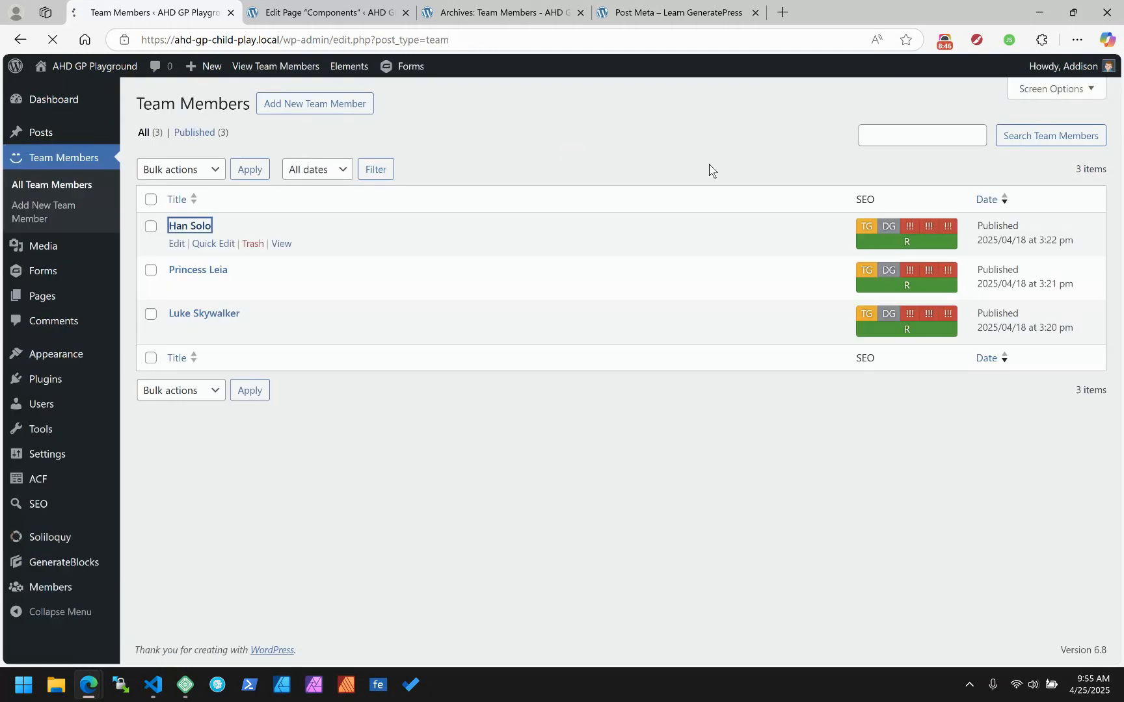
scroll(650, 195, down, 5)
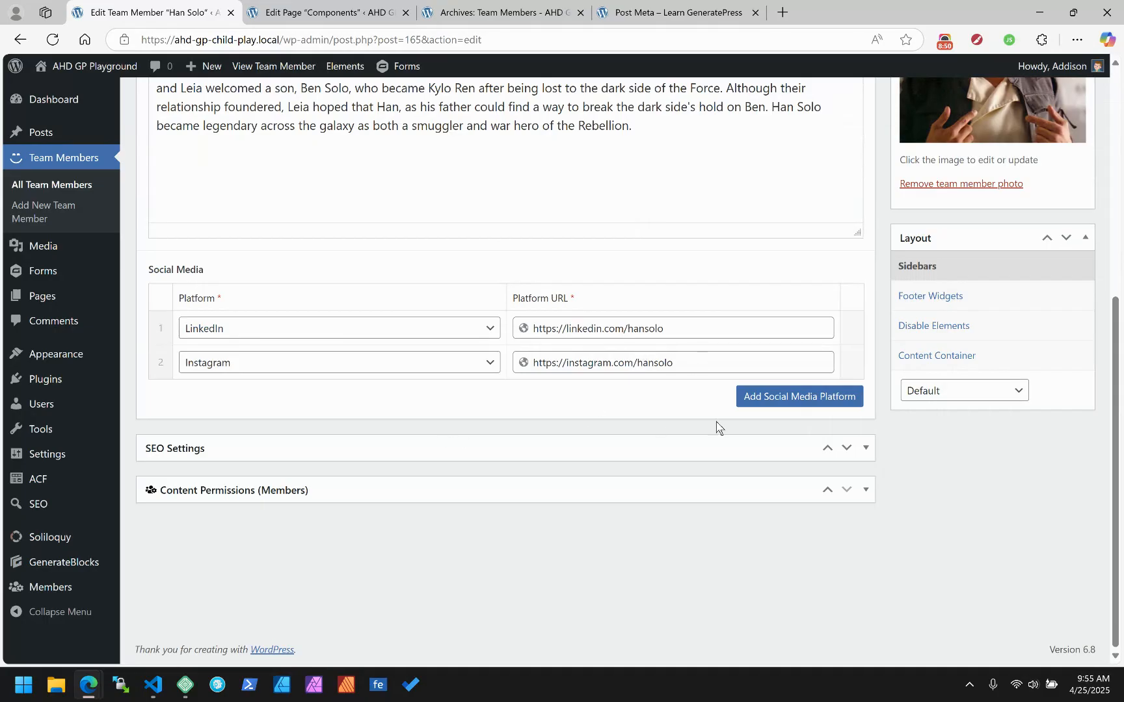
click(794, 397)
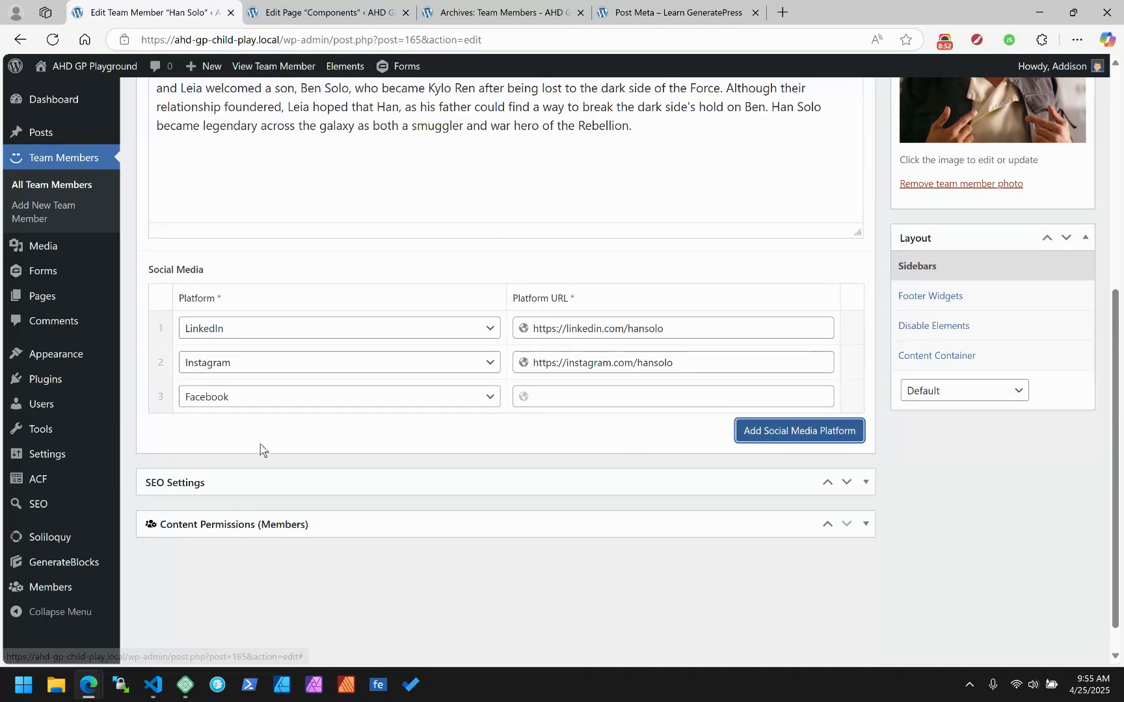
click(230, 398)
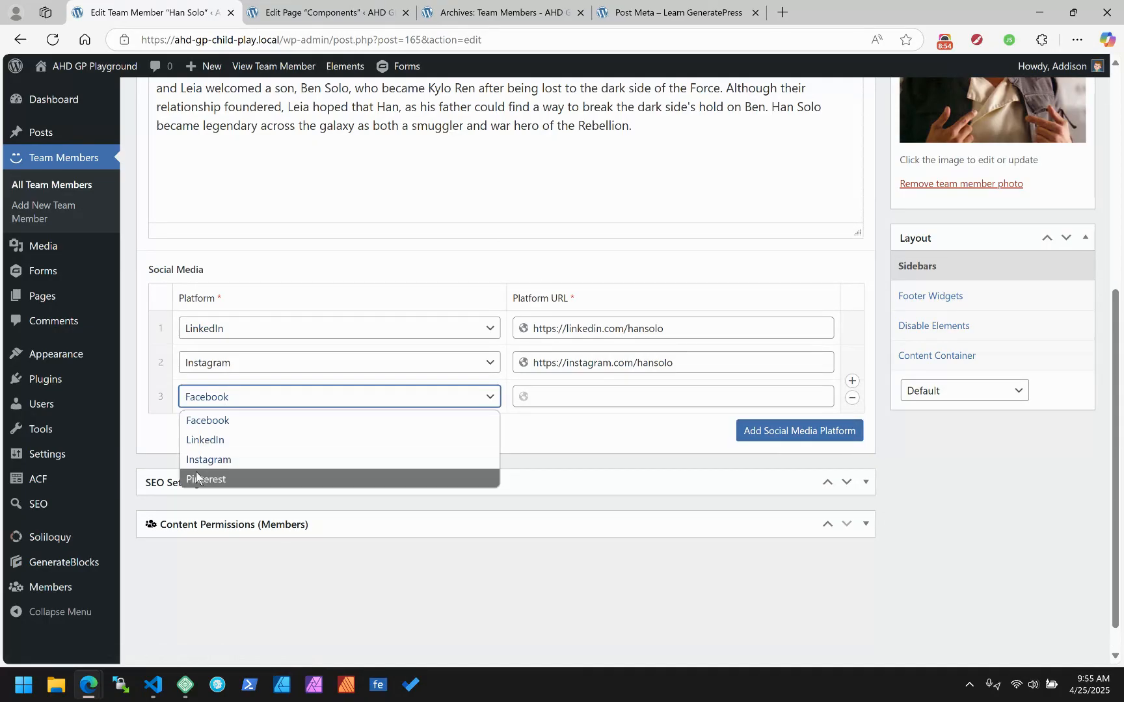
click(221, 478)
click(583, 396)
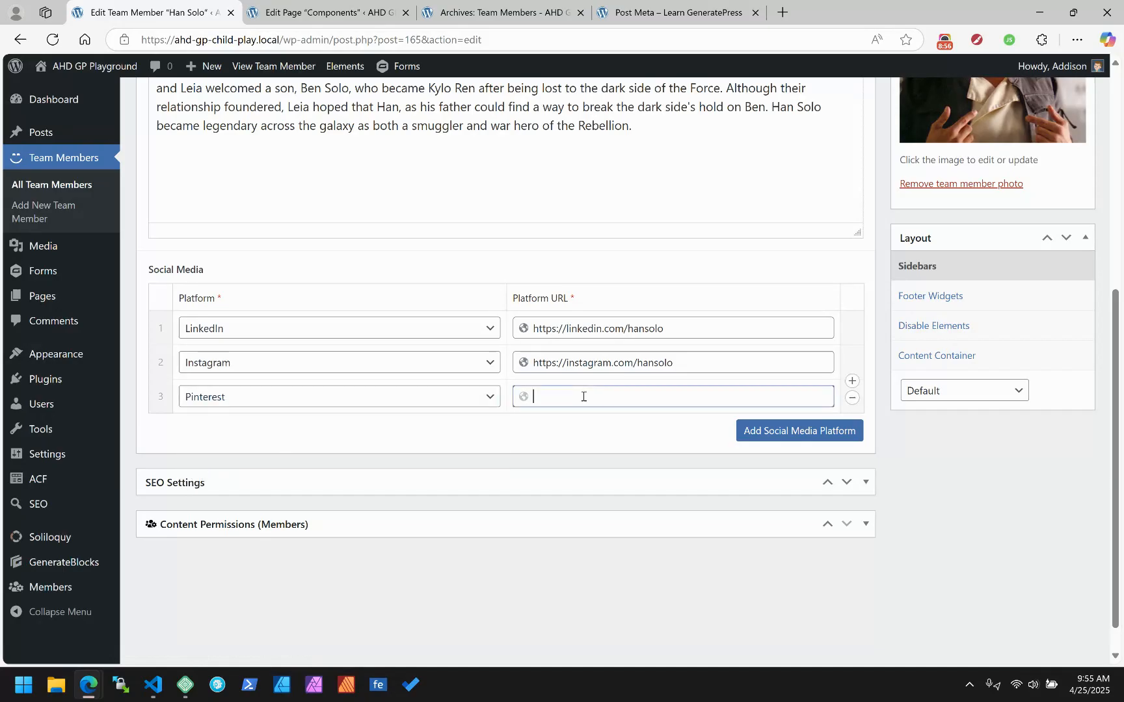
text(https://pe)
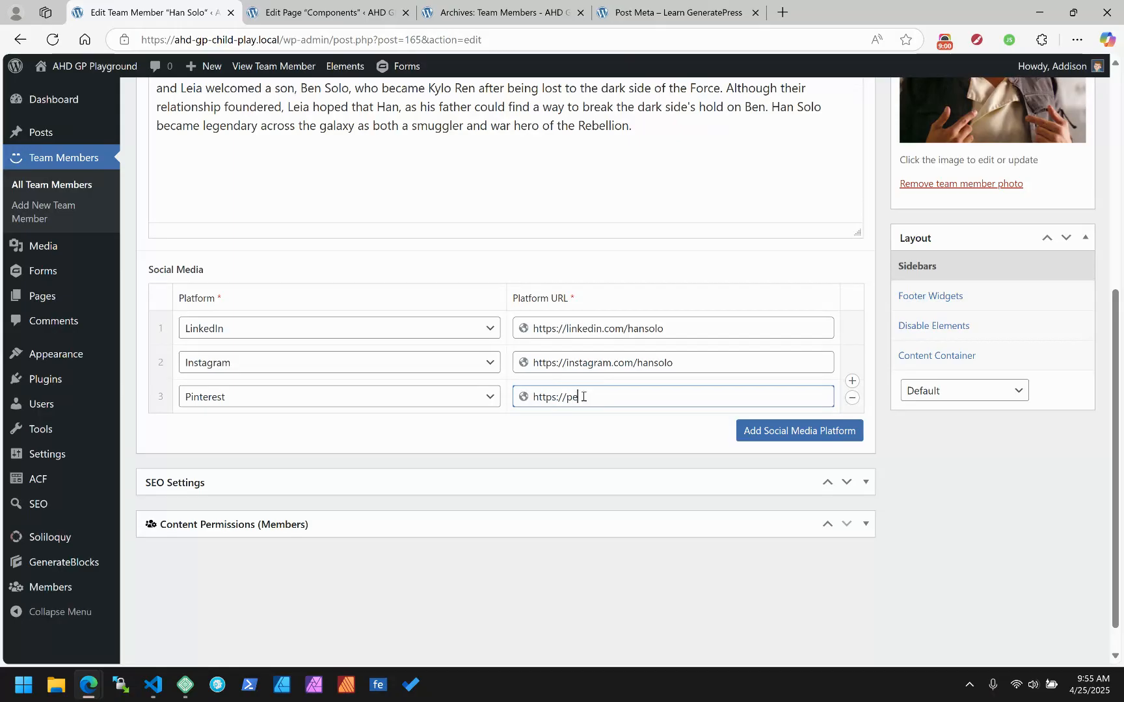
key(BackSpace)
text(interest.com/hansolo)
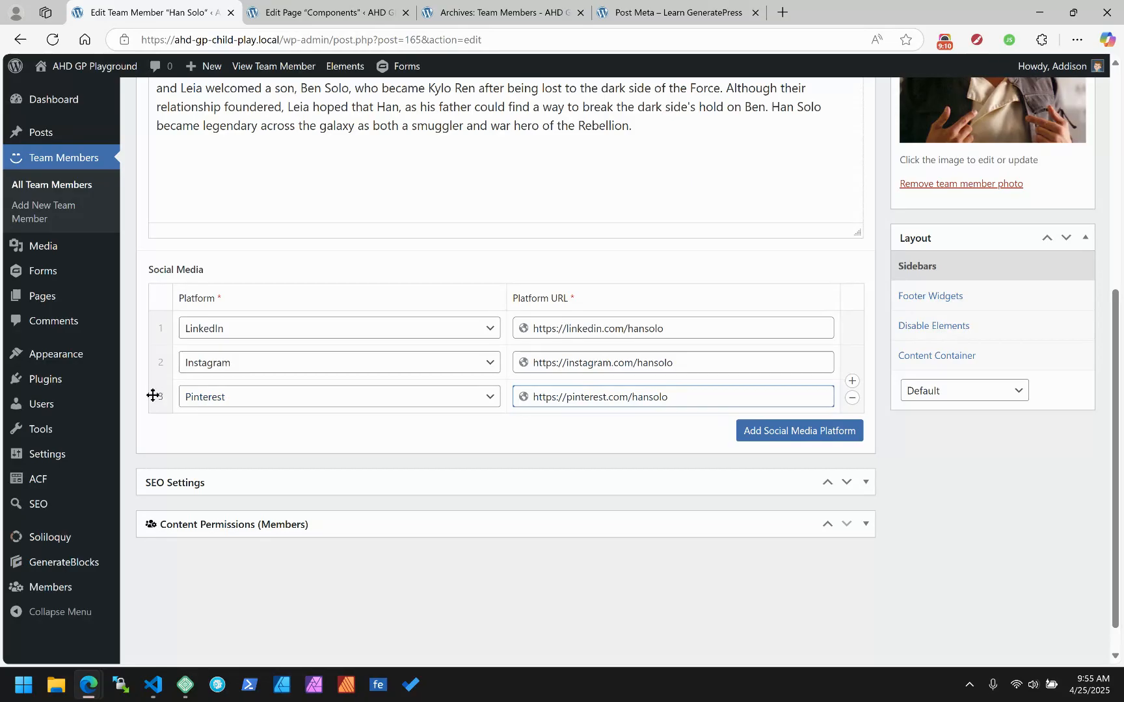
Move the Pinterest row above the Instagram row, update the team member and review the saved Social Media rows.
drag(154, 394, 161, 362)
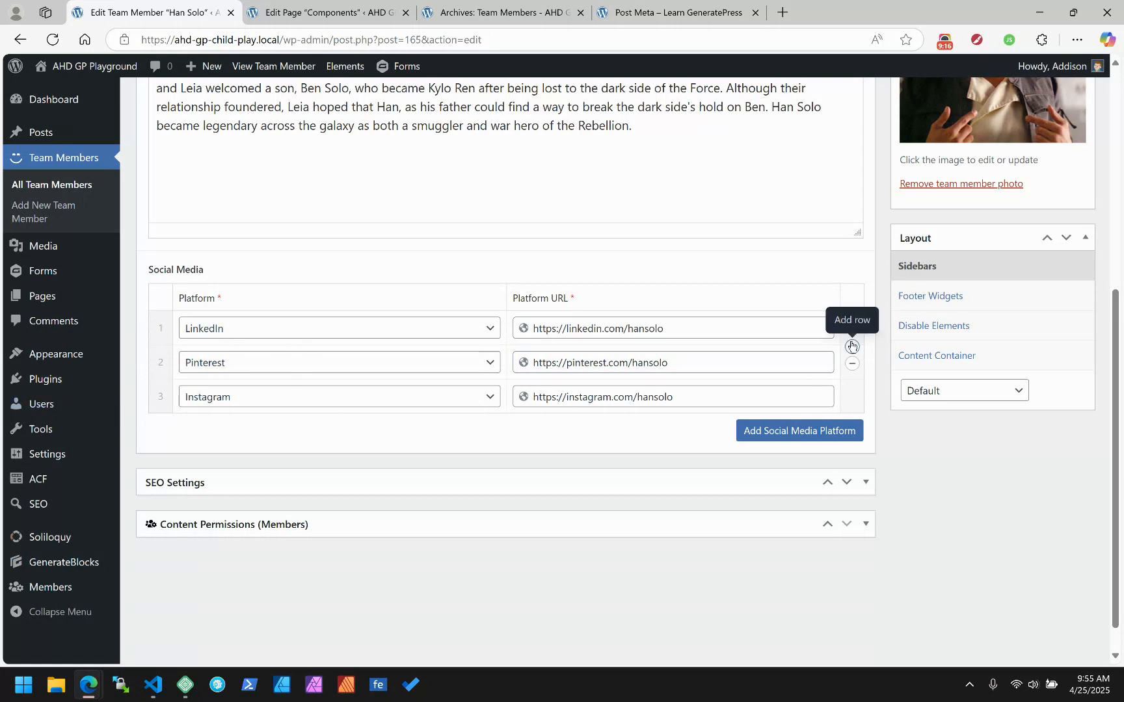
mouse_move(853, 331)
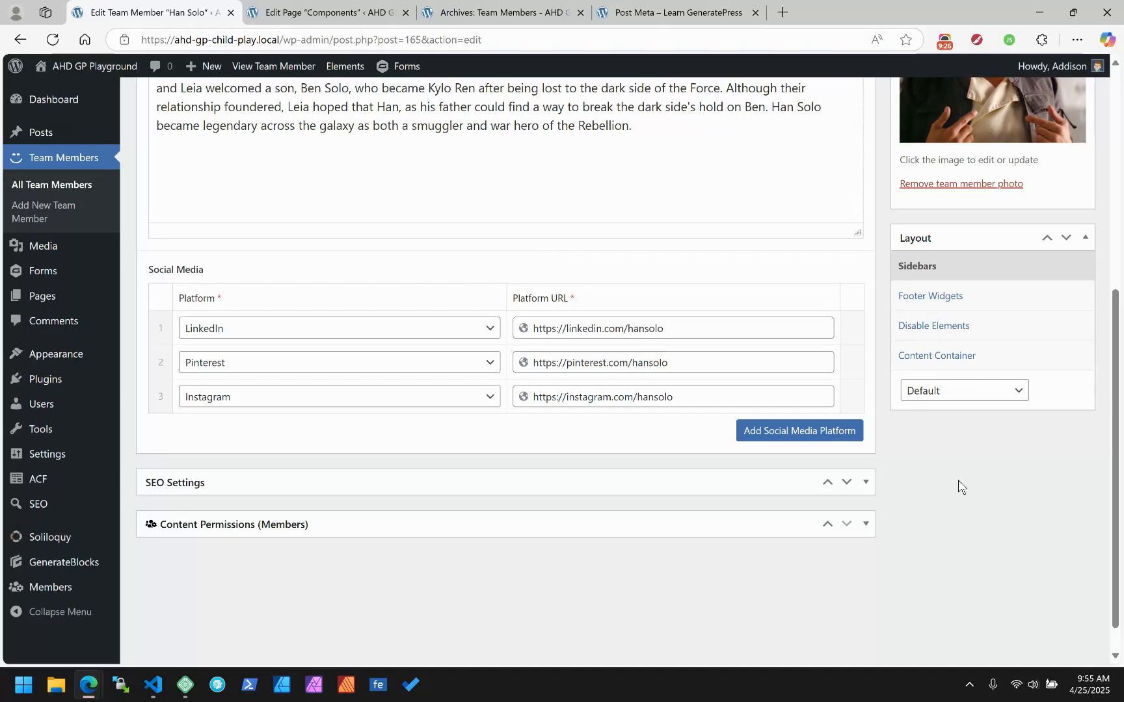
scroll(959, 486, up, 5)
click(1063, 279)
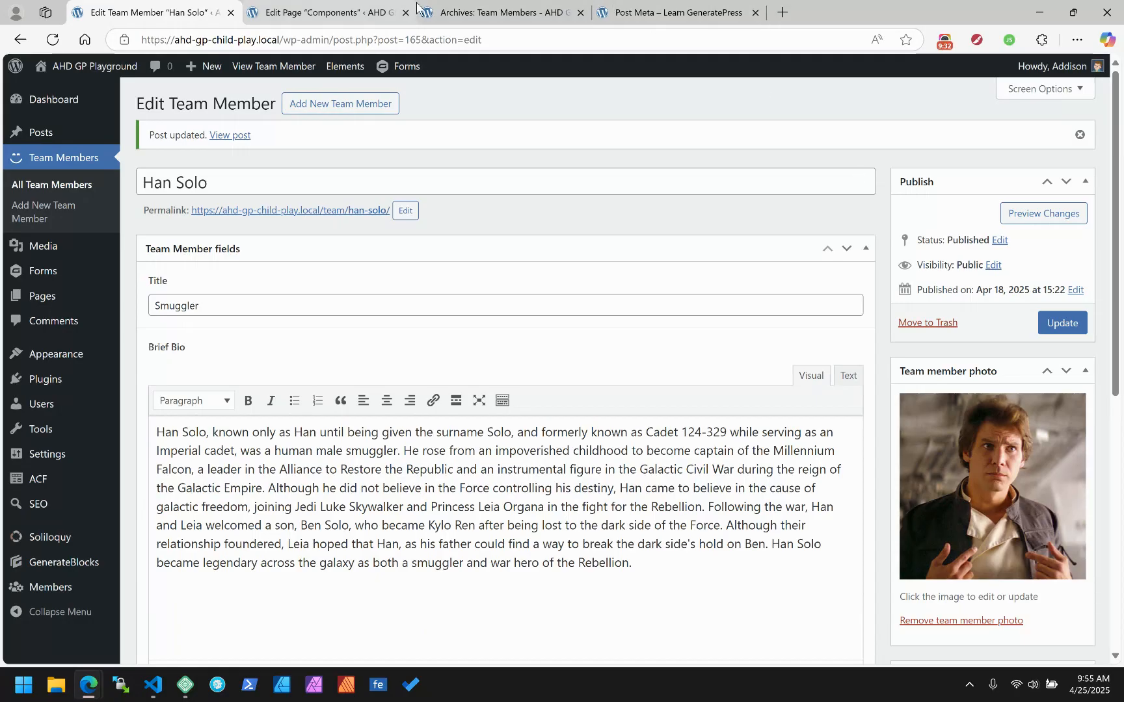
scroll(558, 221, down, 7)
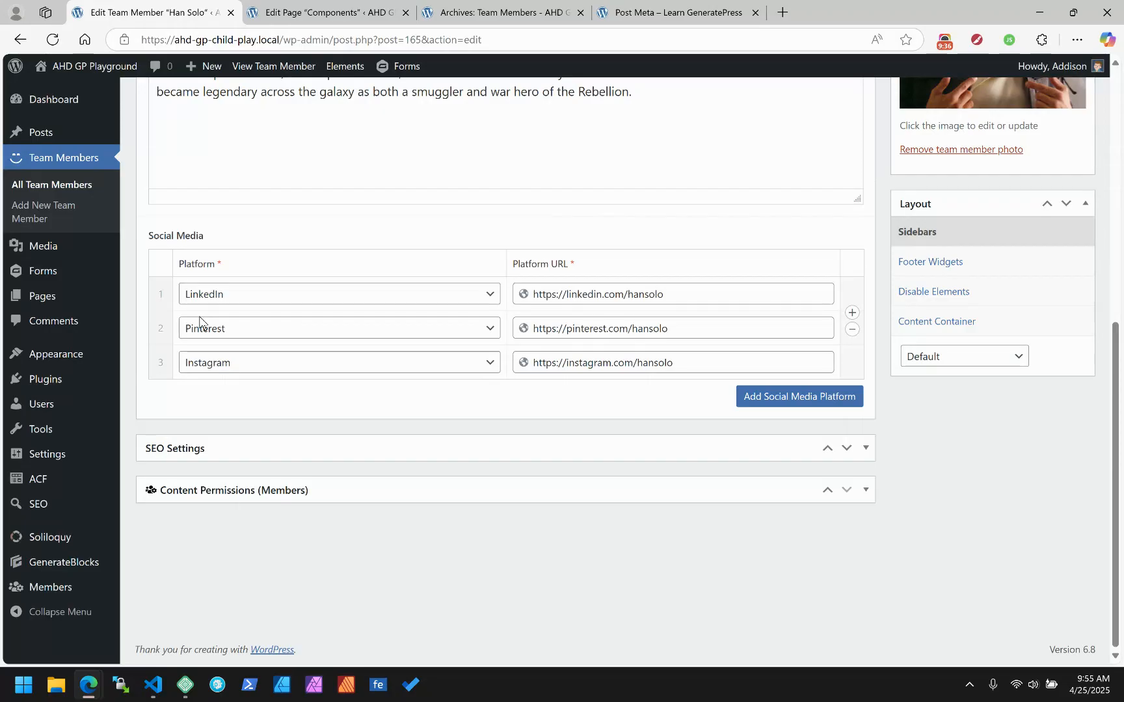
Close the Components page editor and discard its unsaved changes.
click(269, 5)
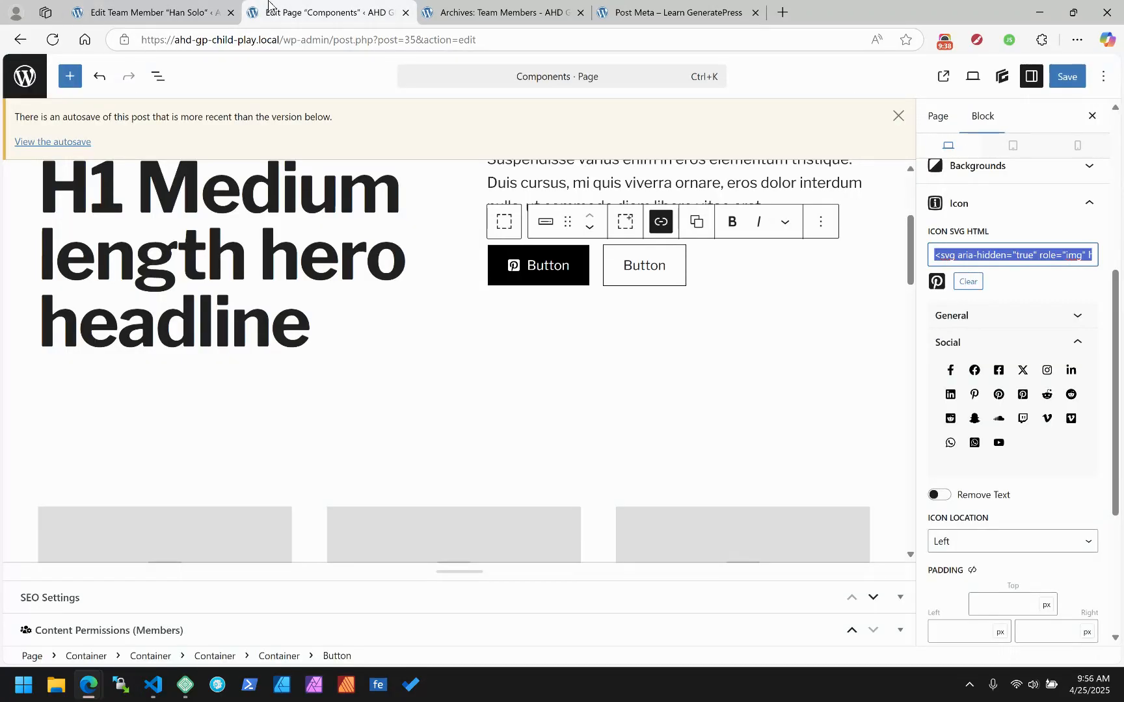
click(406, 13)
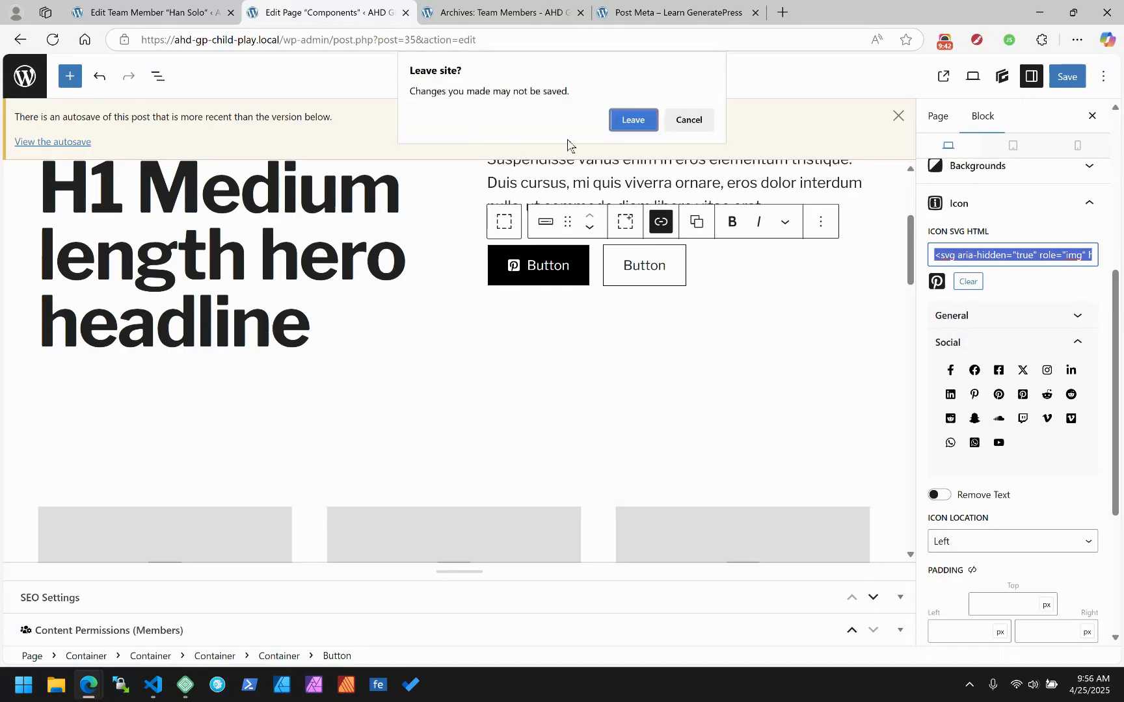
click(628, 122)
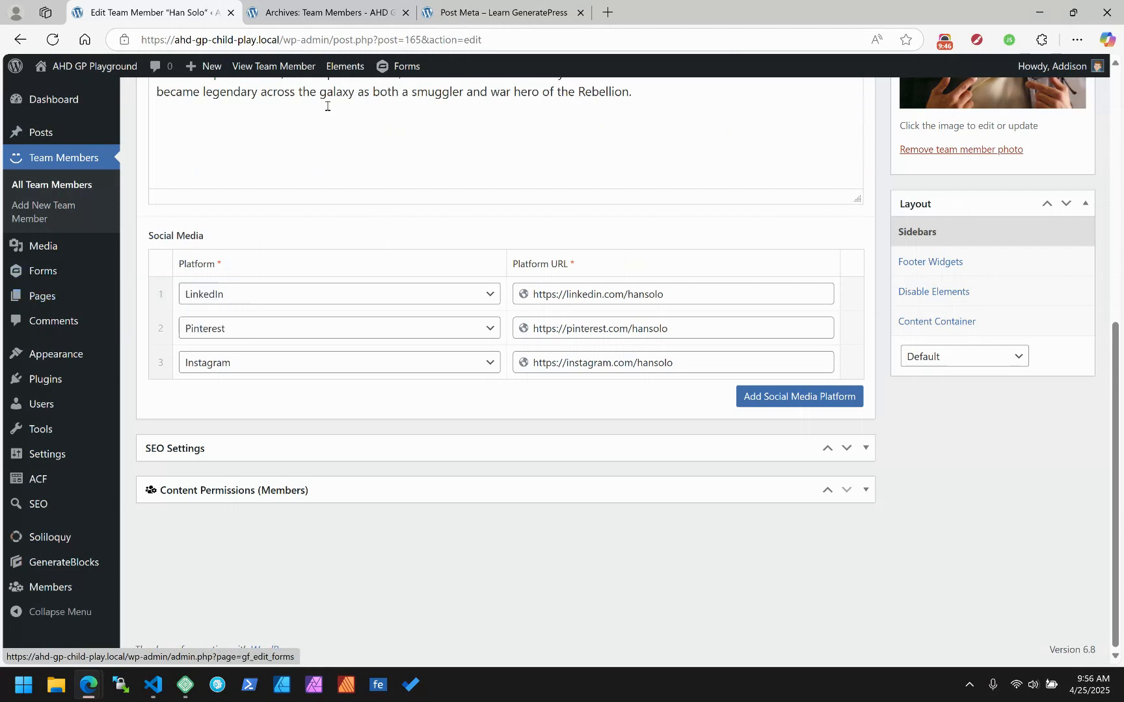
Open the Team Archive Template loop template for editing from the Elements list.
click(345, 66)
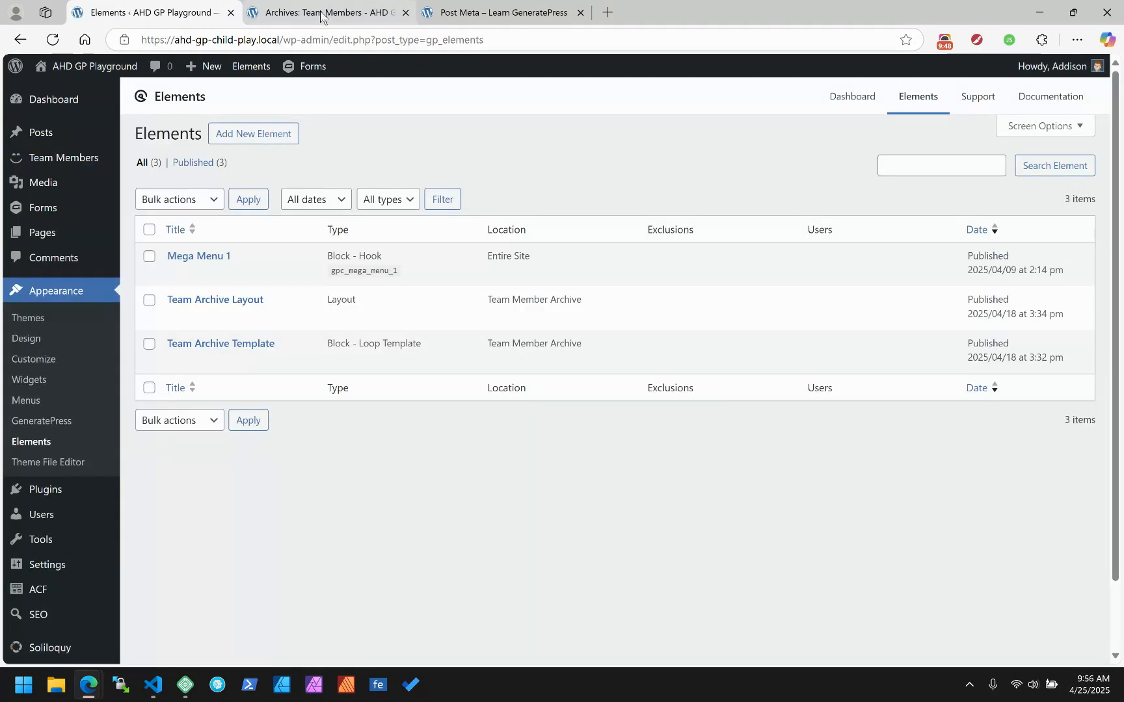
click(320, 14)
click(162, 12)
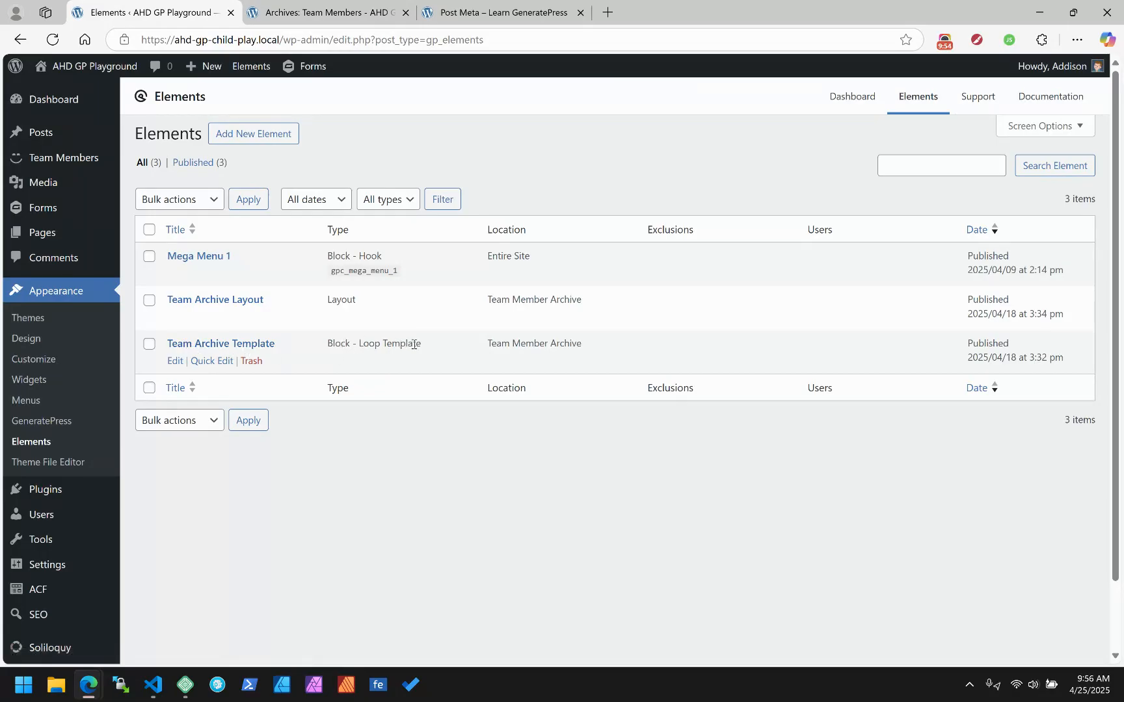
click(254, 343)
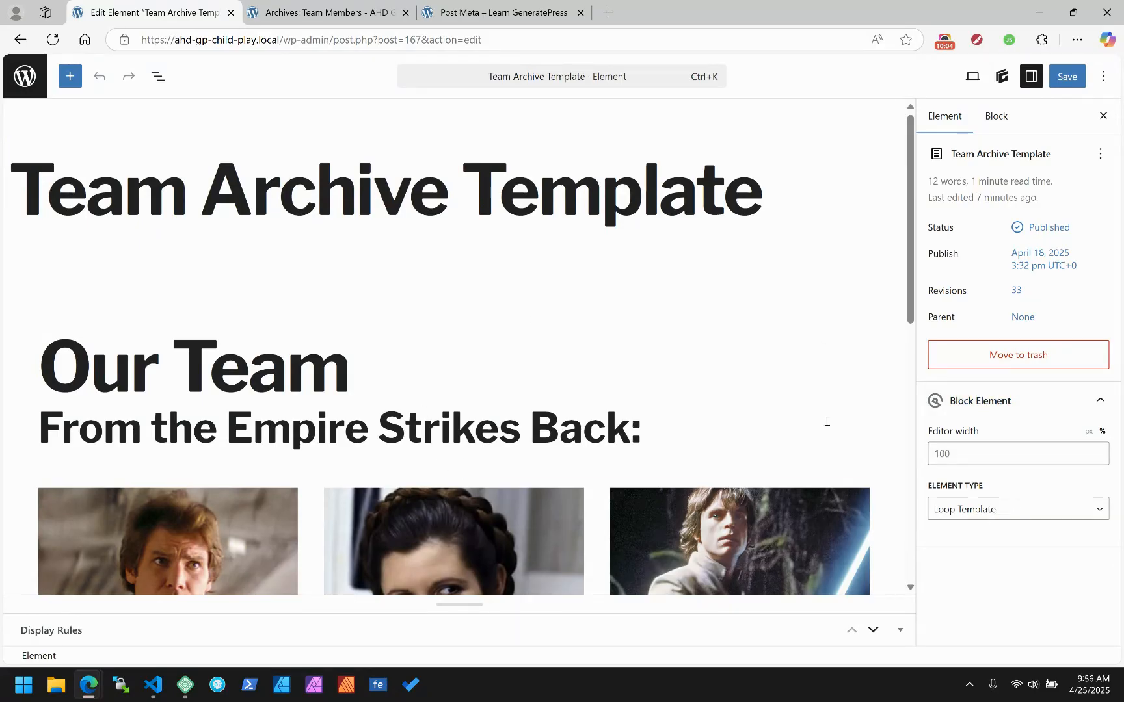
Check the location rule in the Team Archive Template's display rules, and collapse the rules again.
scroll(779, 390, down, 2)
scroll(779, 392, down, 6)
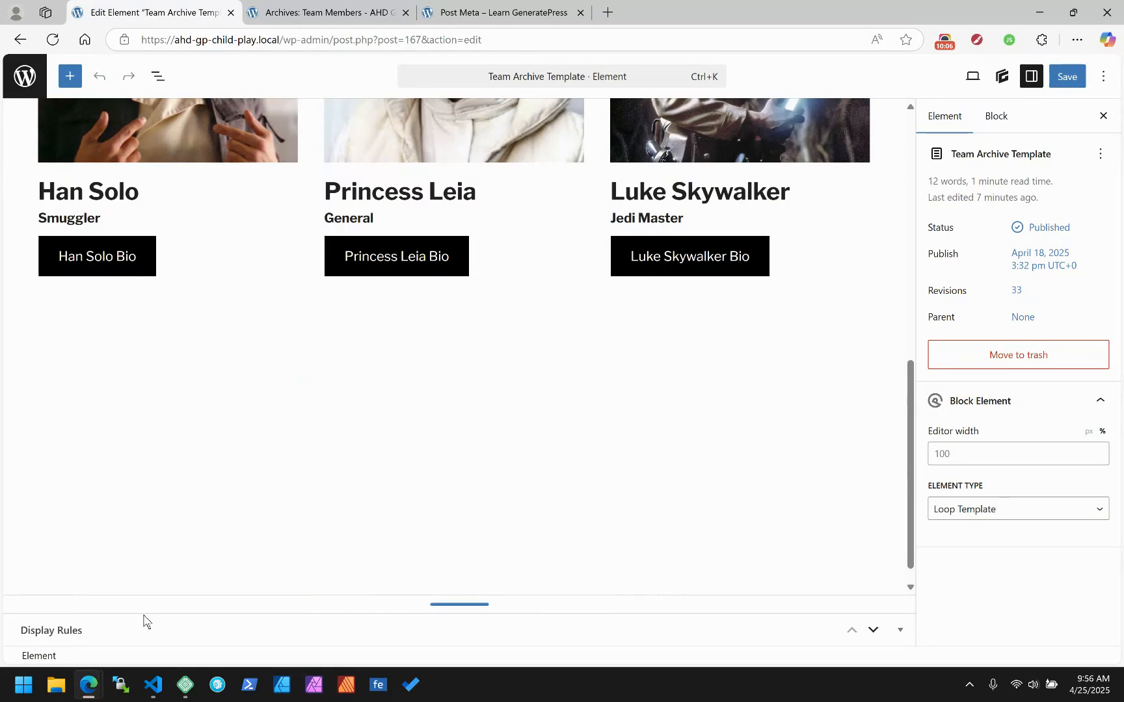
click(68, 629)
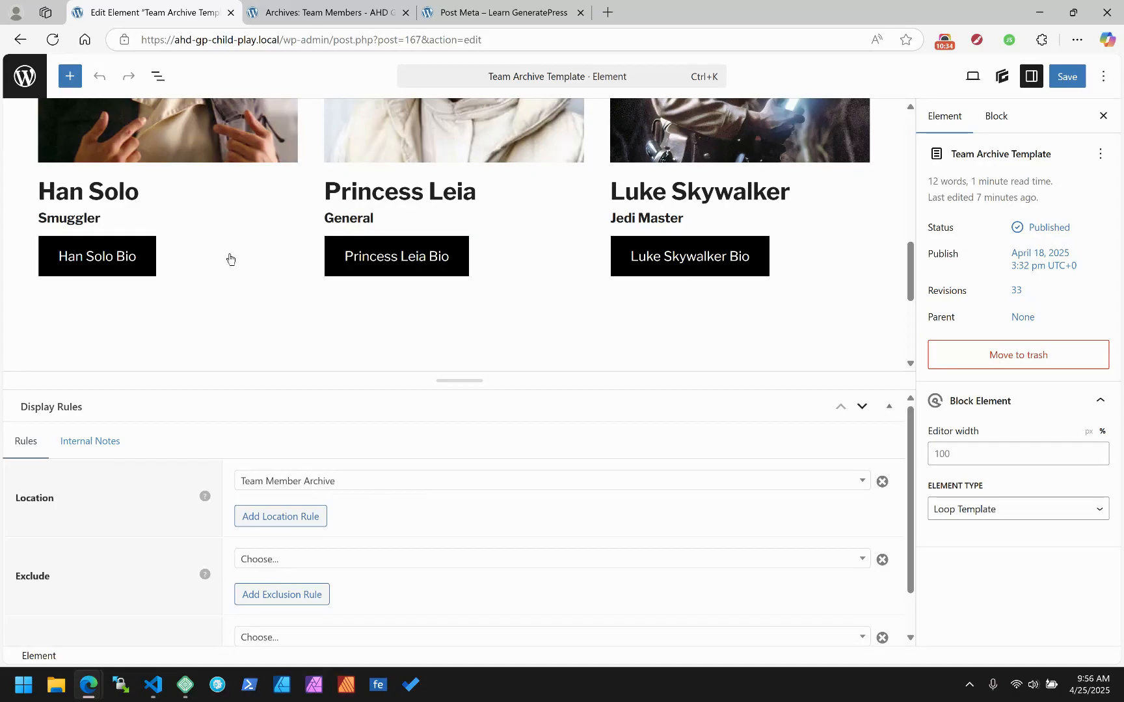
click(706, 409)
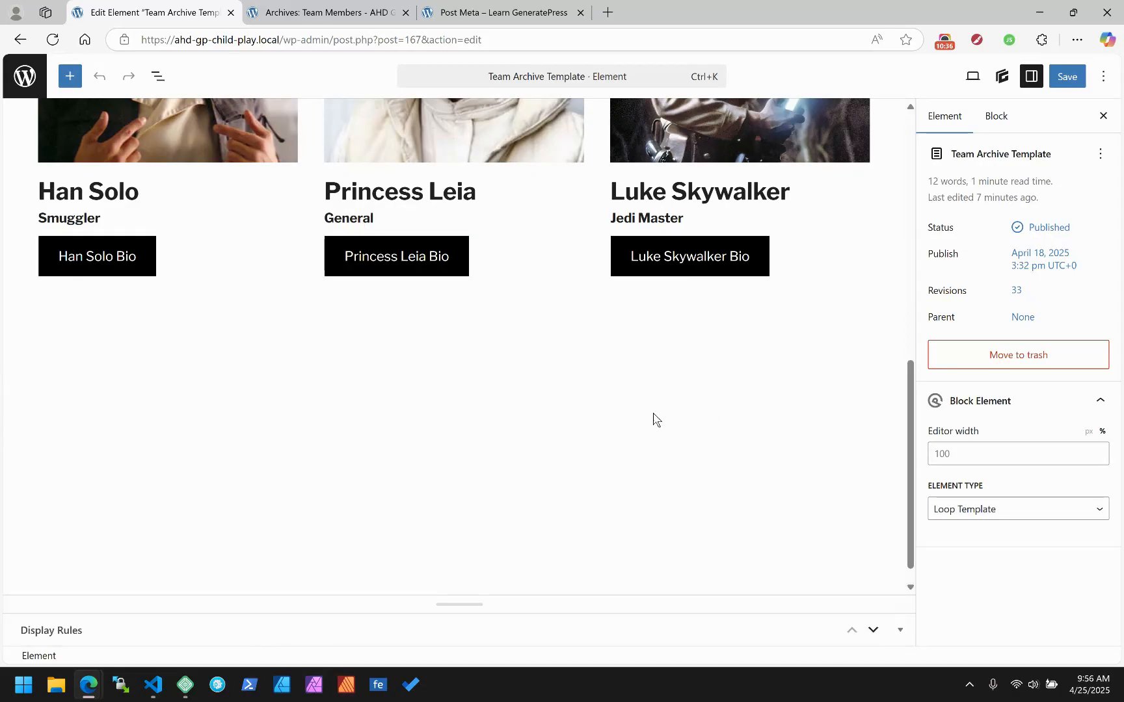
Expand the two nested containers in the template's block structure and select the Query block to view its settings.
scroll(328, 258, up, 6)
click(162, 78)
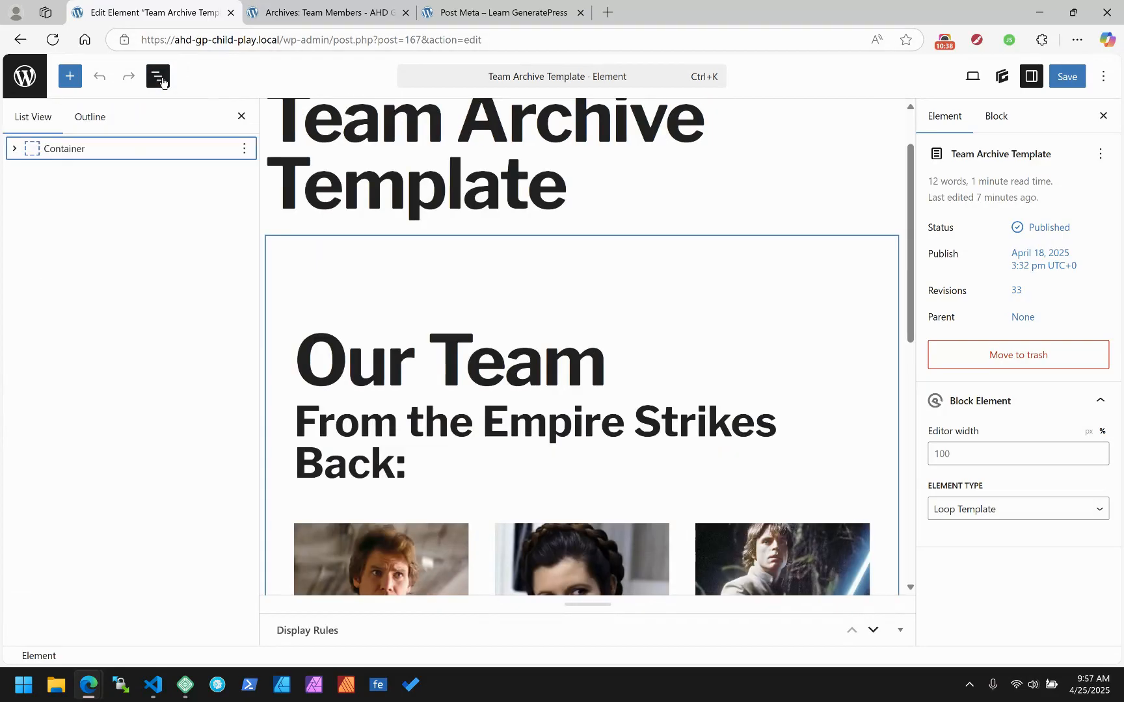
click(15, 150)
click(23, 171)
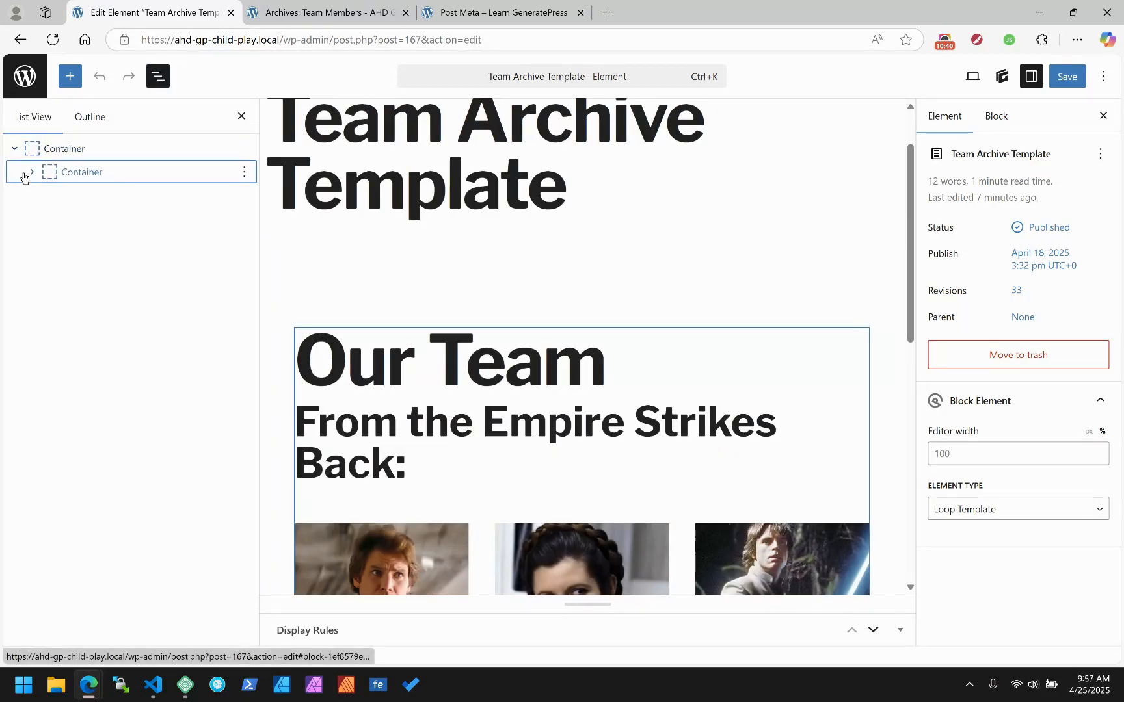
click(88, 242)
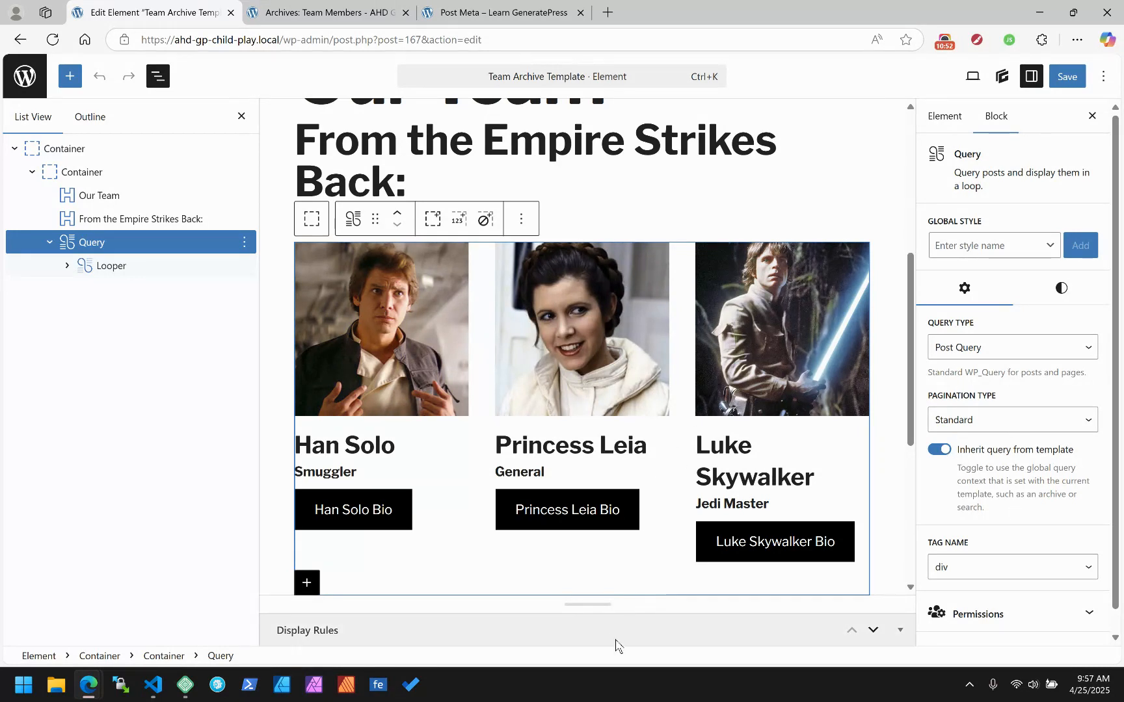
Recheck the template's display rules, and expand the Looper, Loop Item and inner container in the block structure.
click(511, 636)
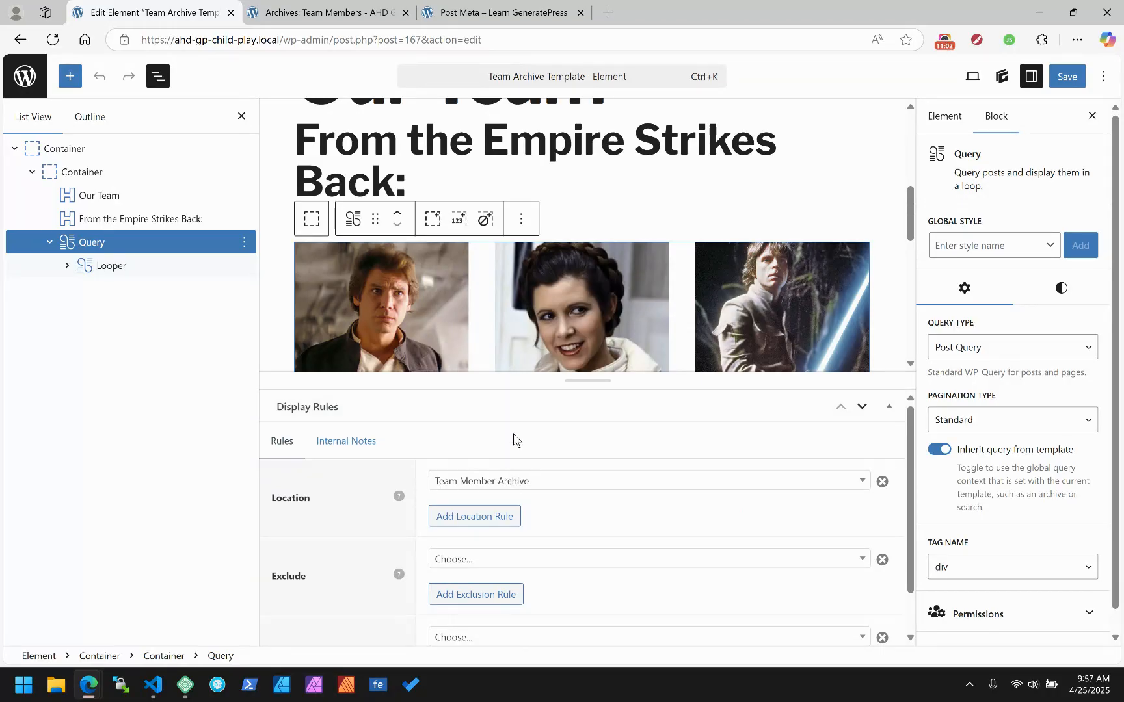
click(510, 410)
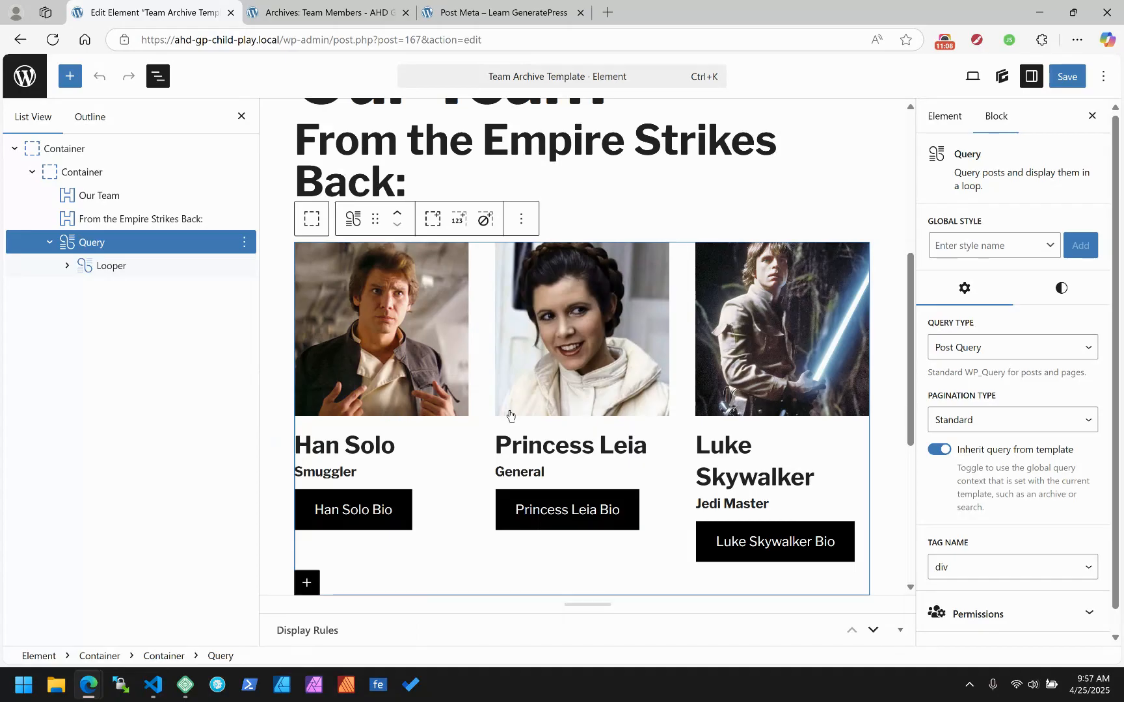
click(67, 266)
click(84, 289)
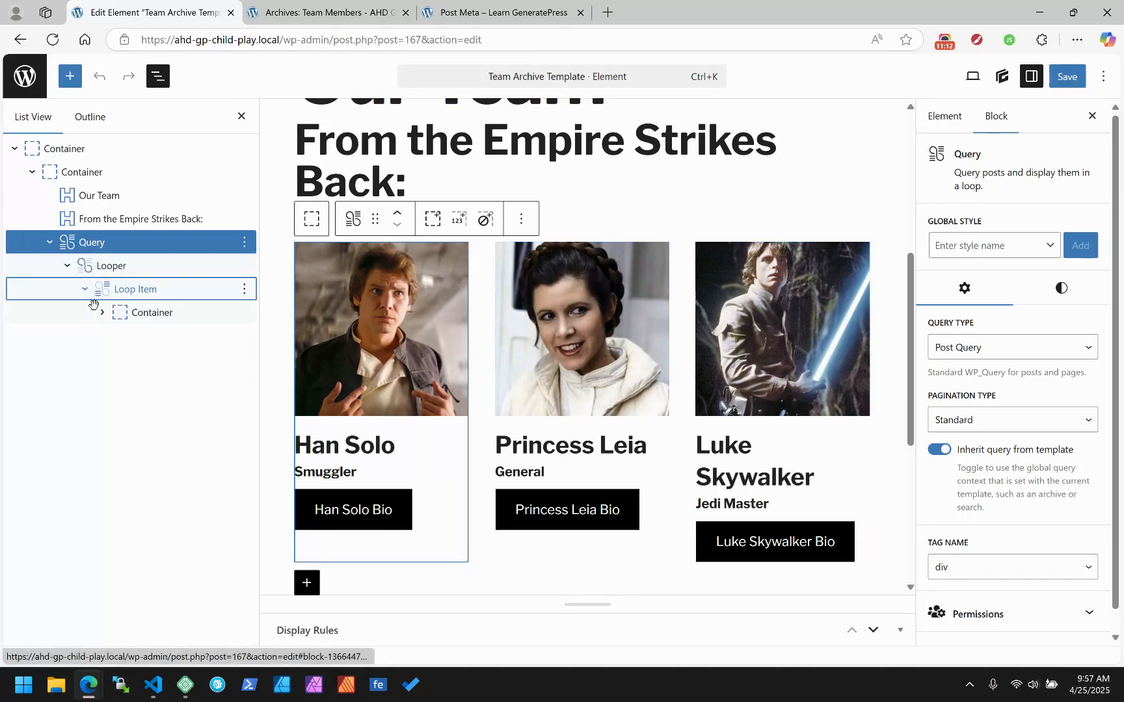
click(101, 313)
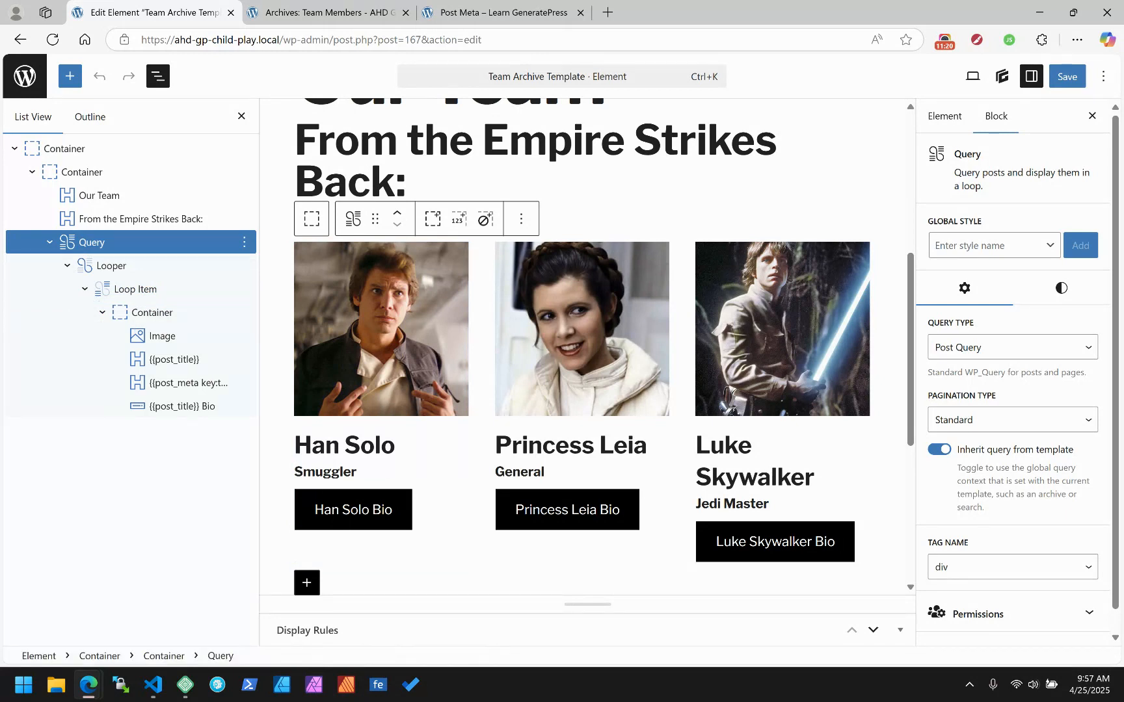
key(alt+Tab)
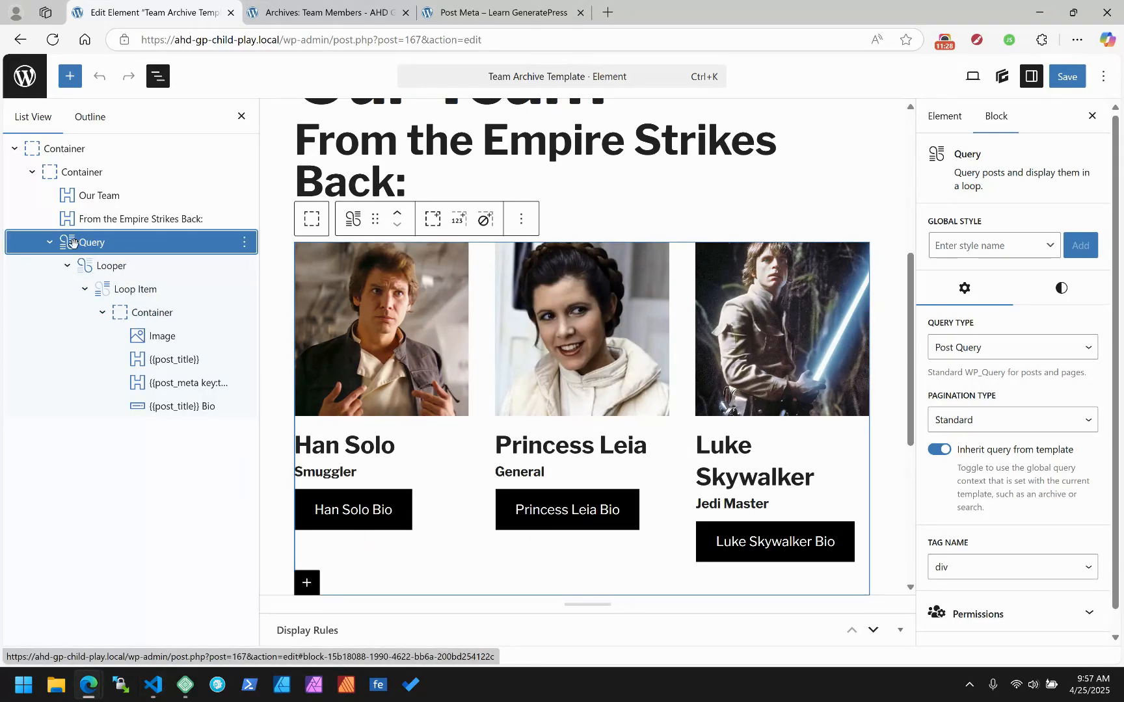
Review the settings of the Looper, the Loop Item and the container nested inside it, including their tag names.
click(91, 266)
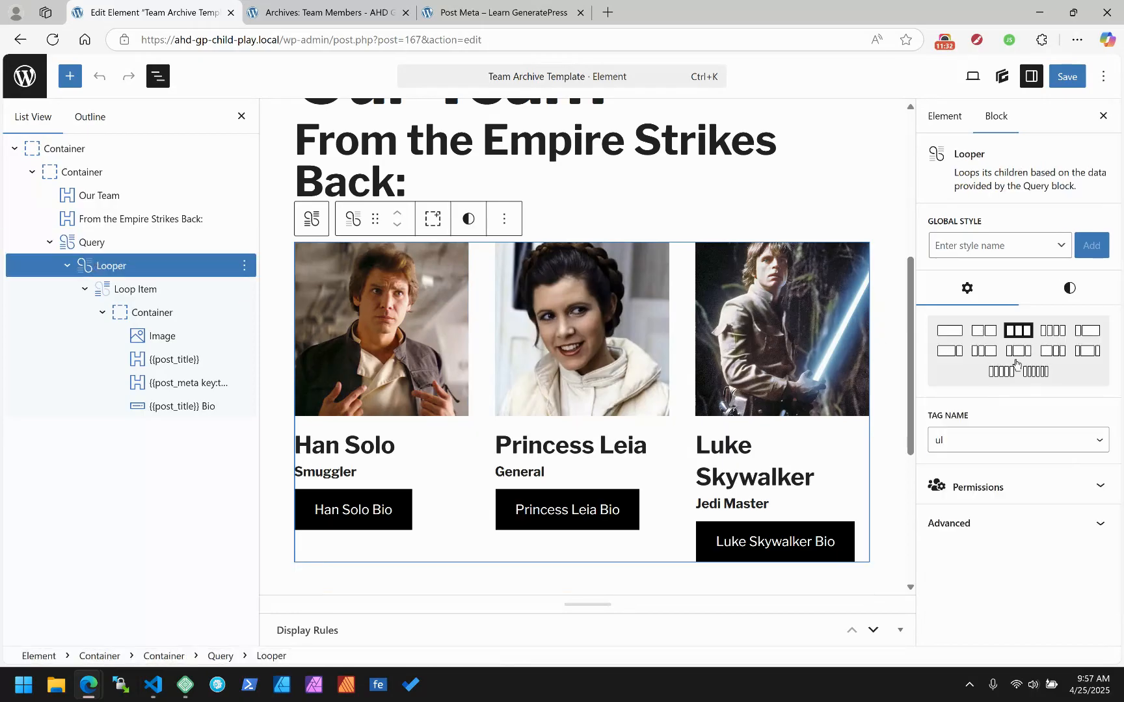
click(134, 290)
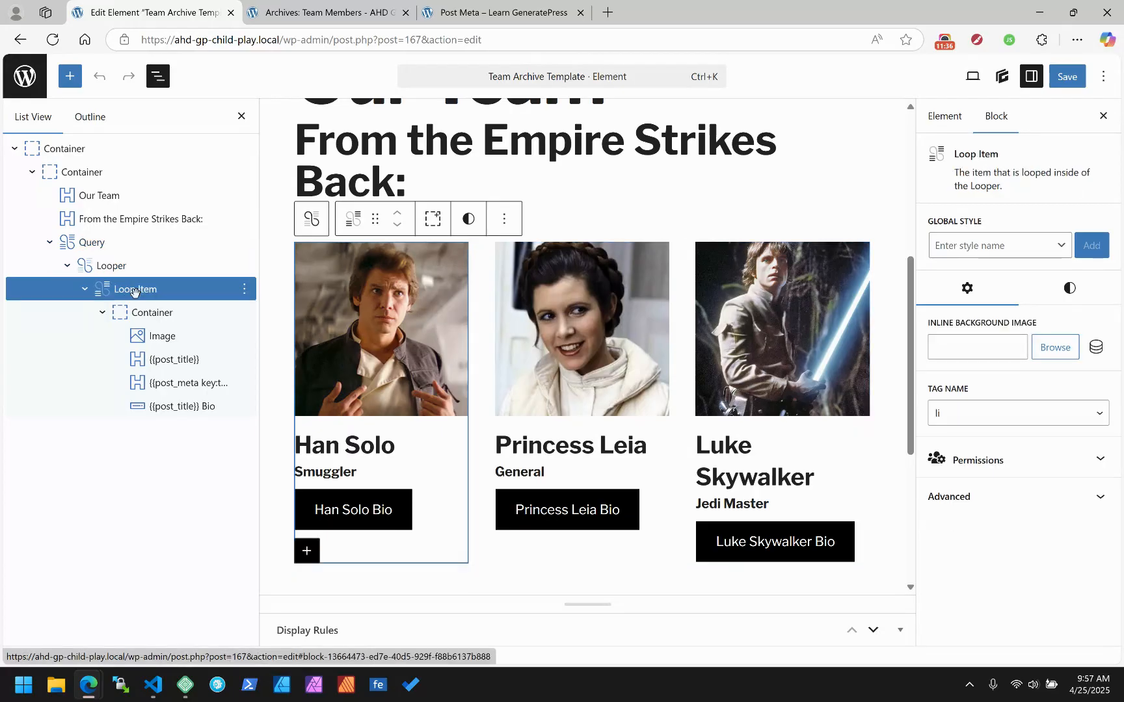
click(110, 266)
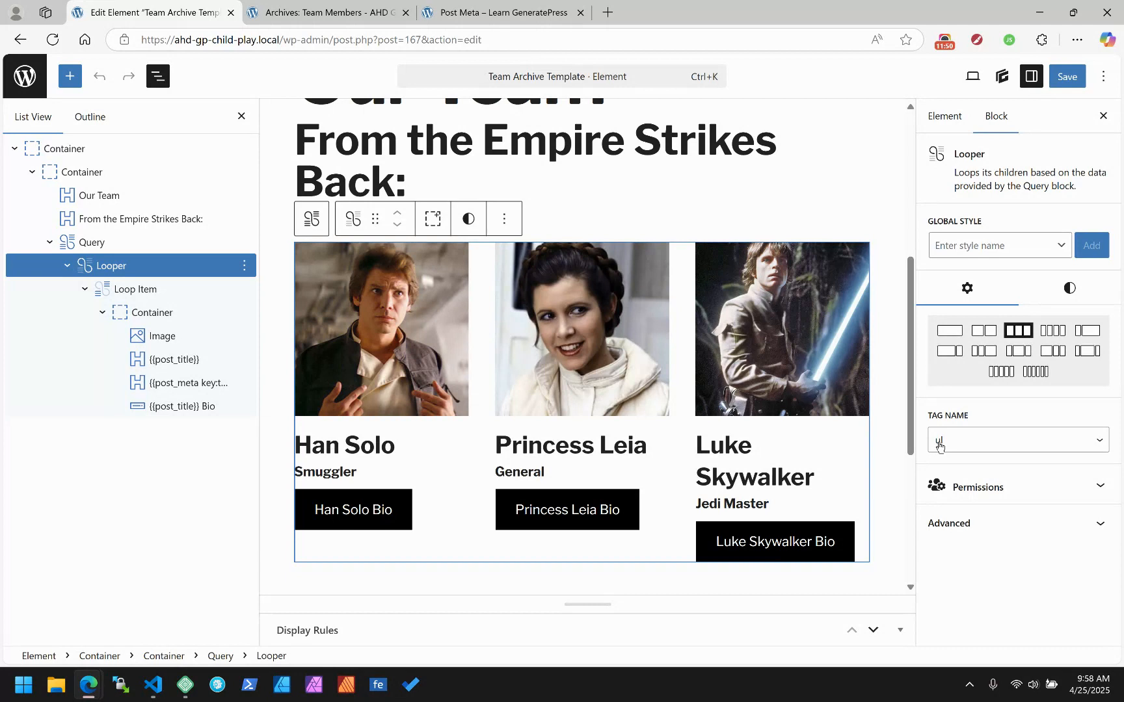
click(128, 292)
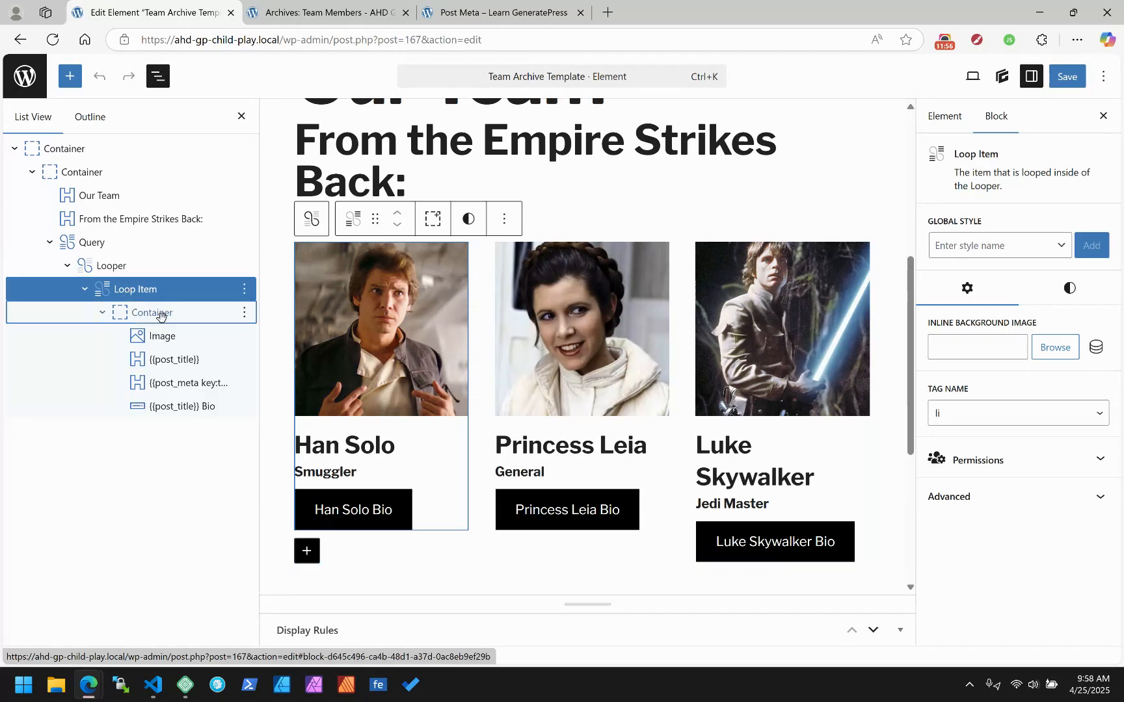
click(145, 312)
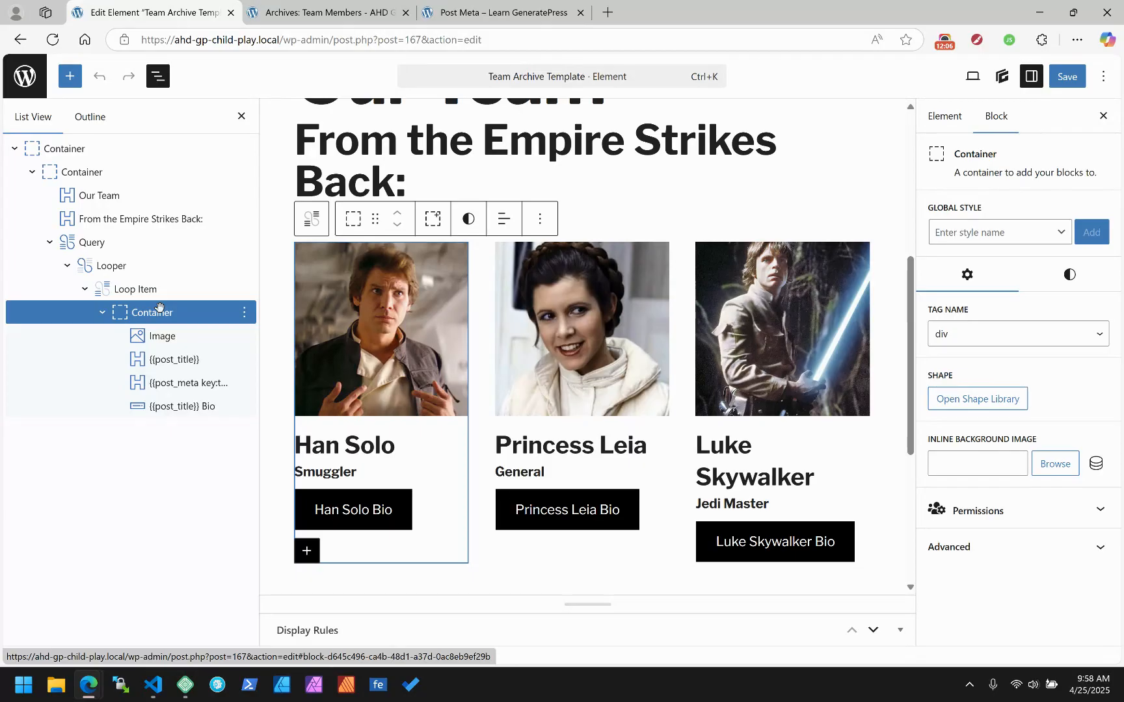
click(157, 382)
click(245, 385)
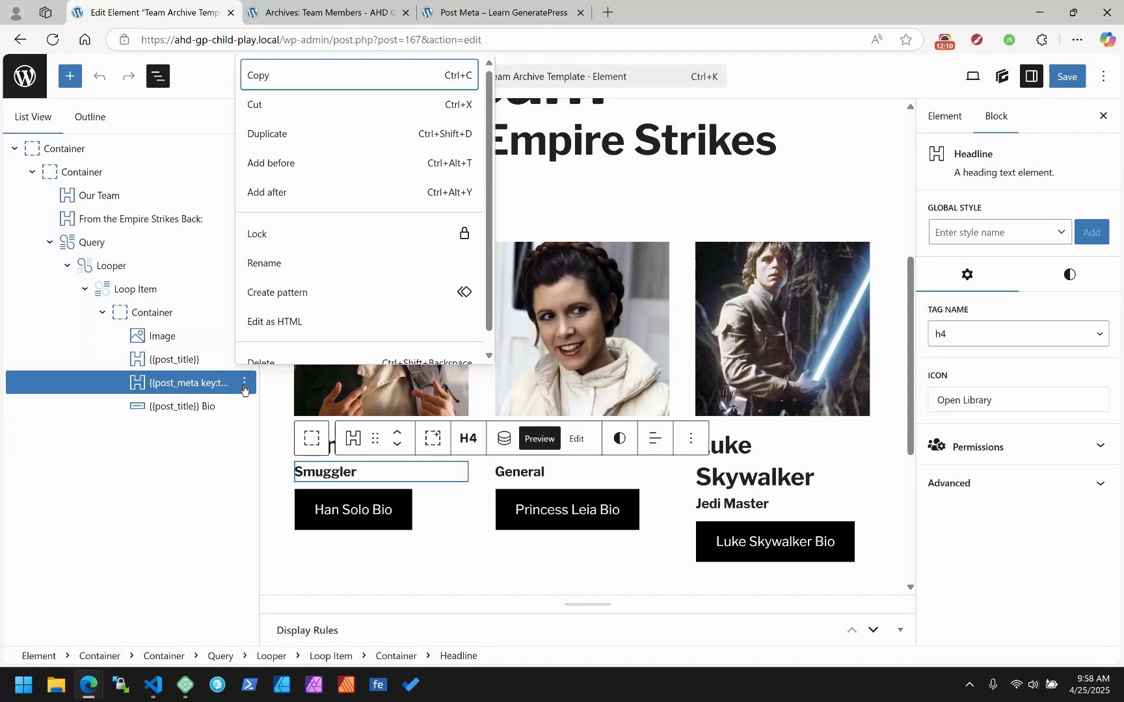
click(268, 193)
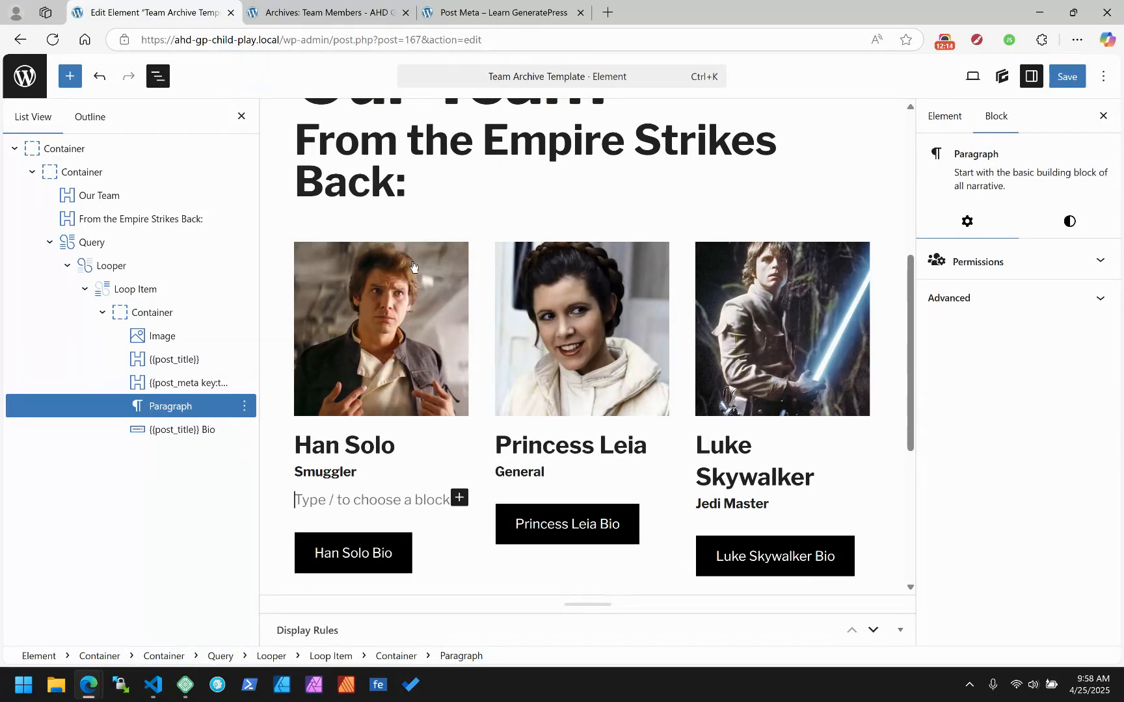
text(/)
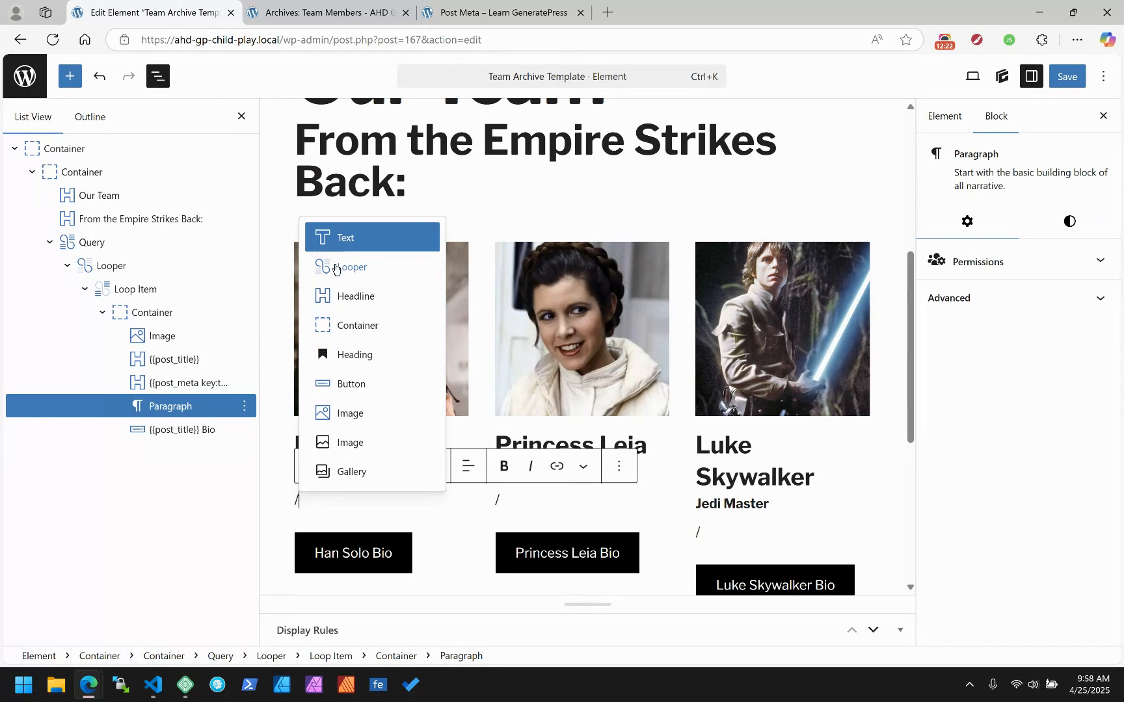
click(336, 269)
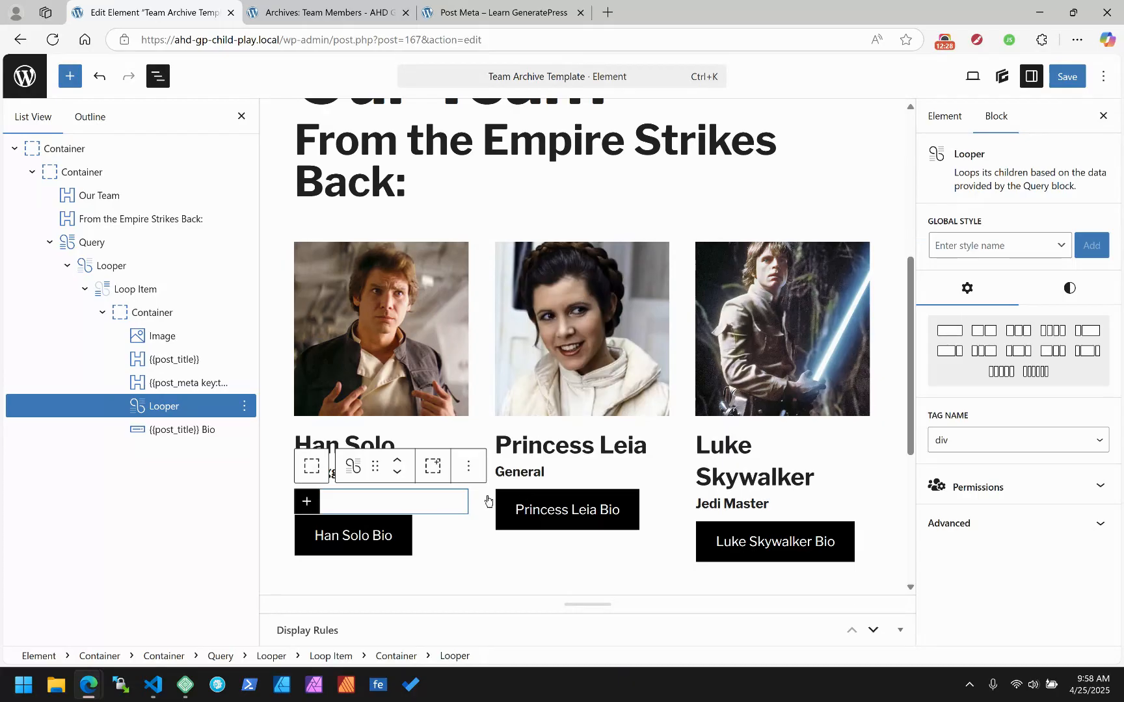
click(471, 468)
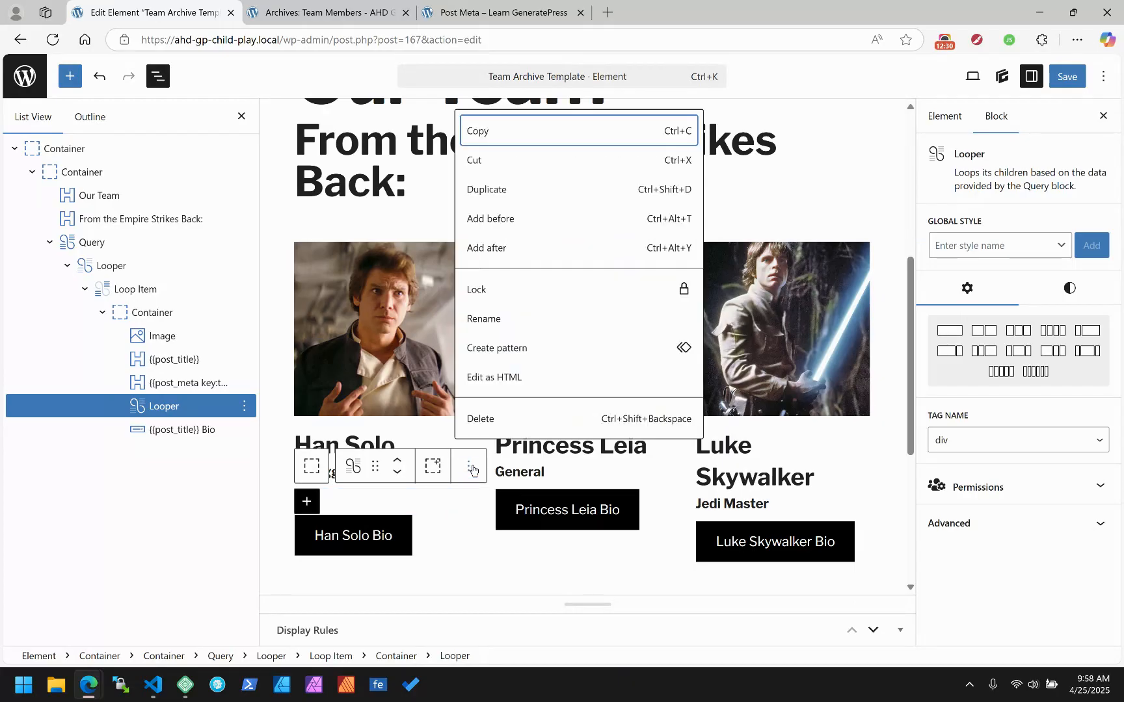
click(470, 420)
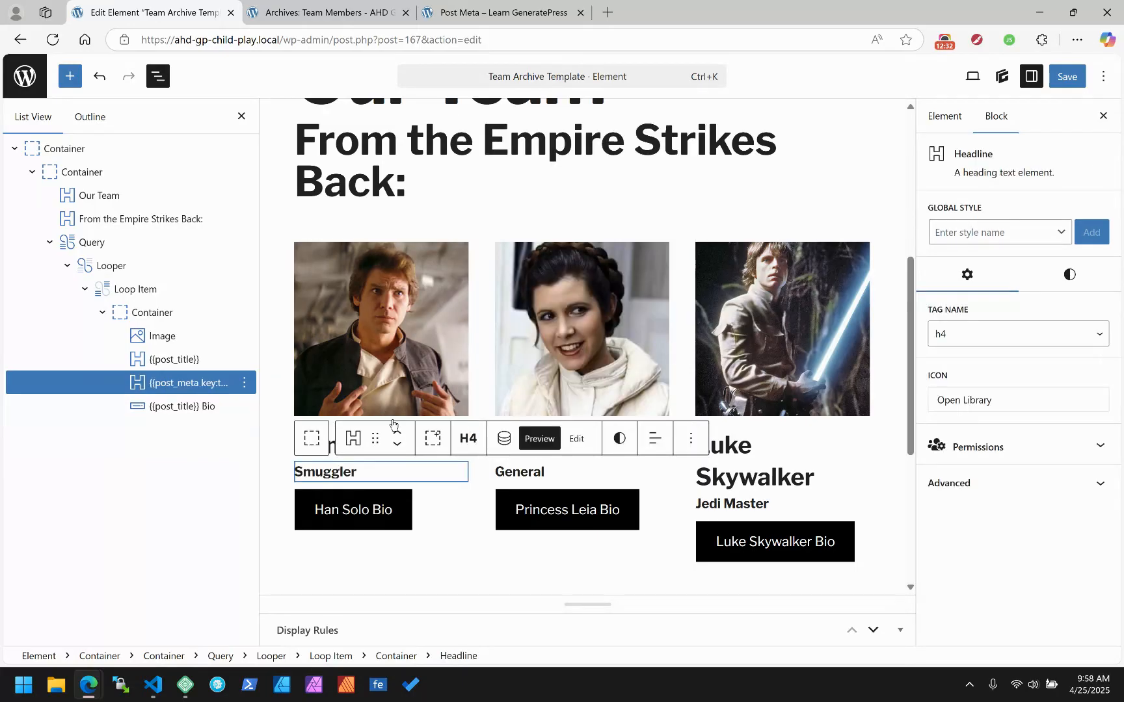
Insert a Query block after the post_meta headline inside the loop item's container.
click(244, 382)
scroll(295, 242, down, 1)
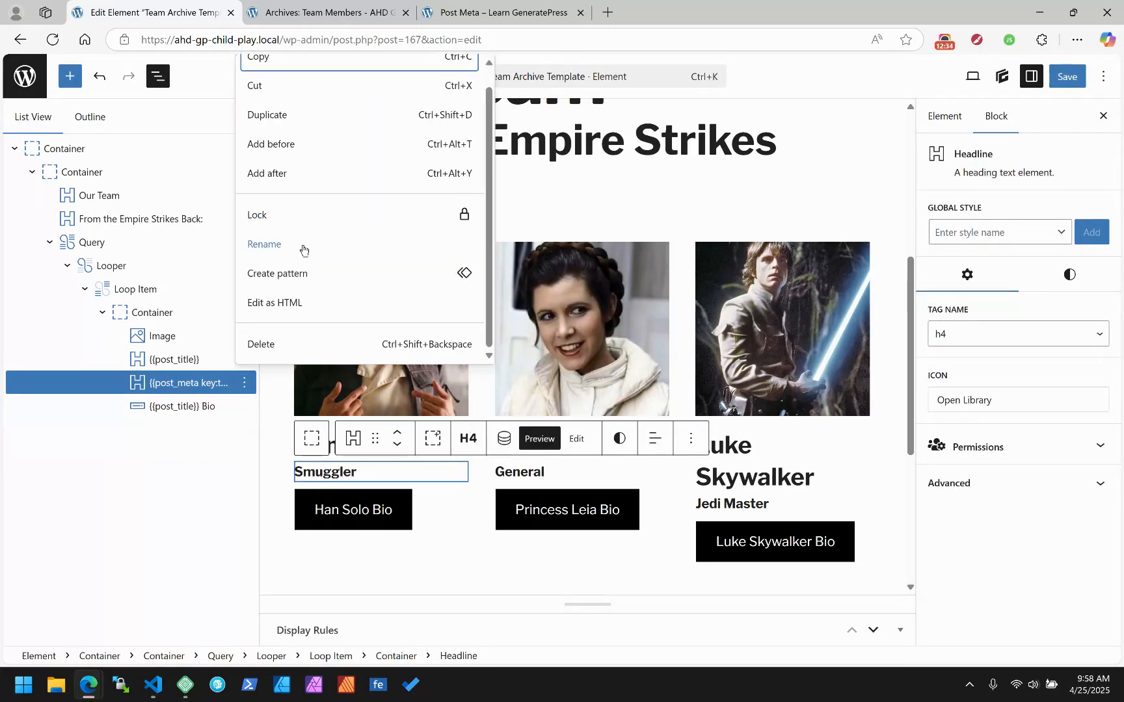
click(284, 183)
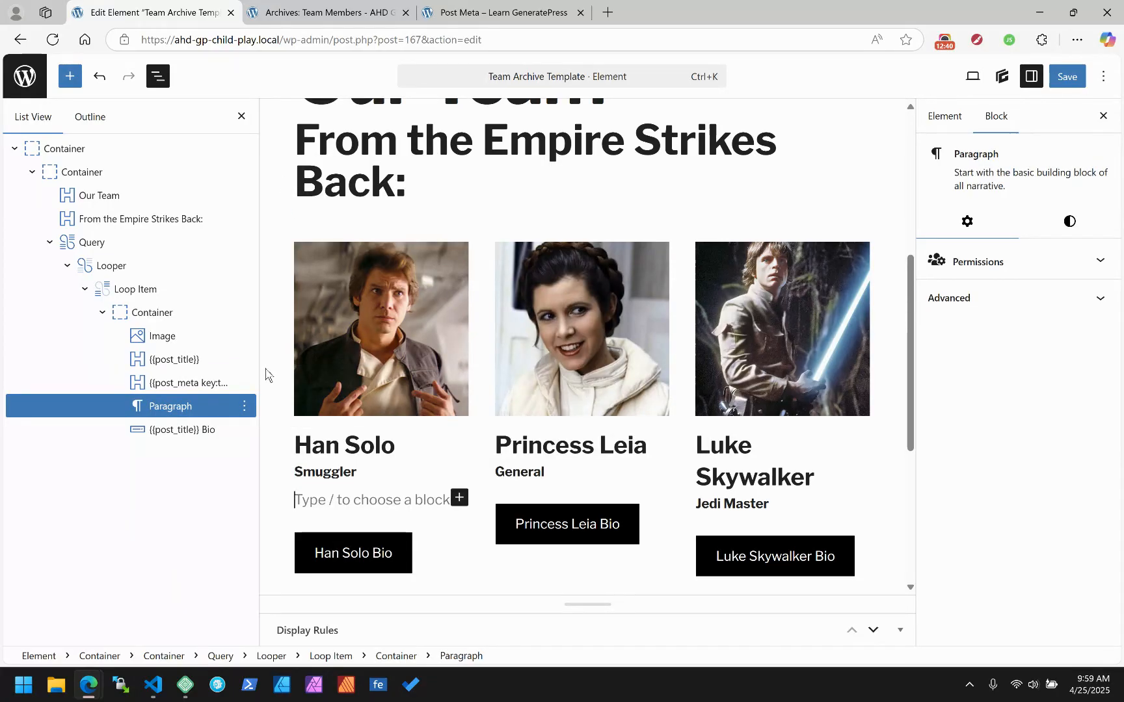
text(/qu)
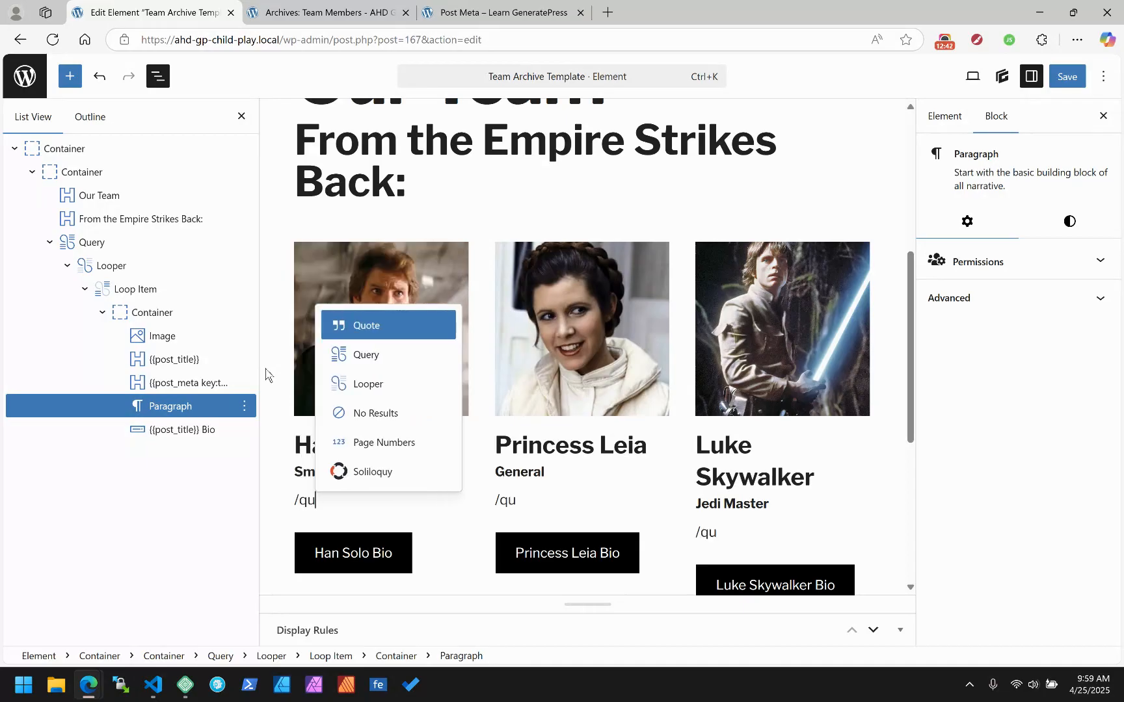
key(Down)
key(Return)
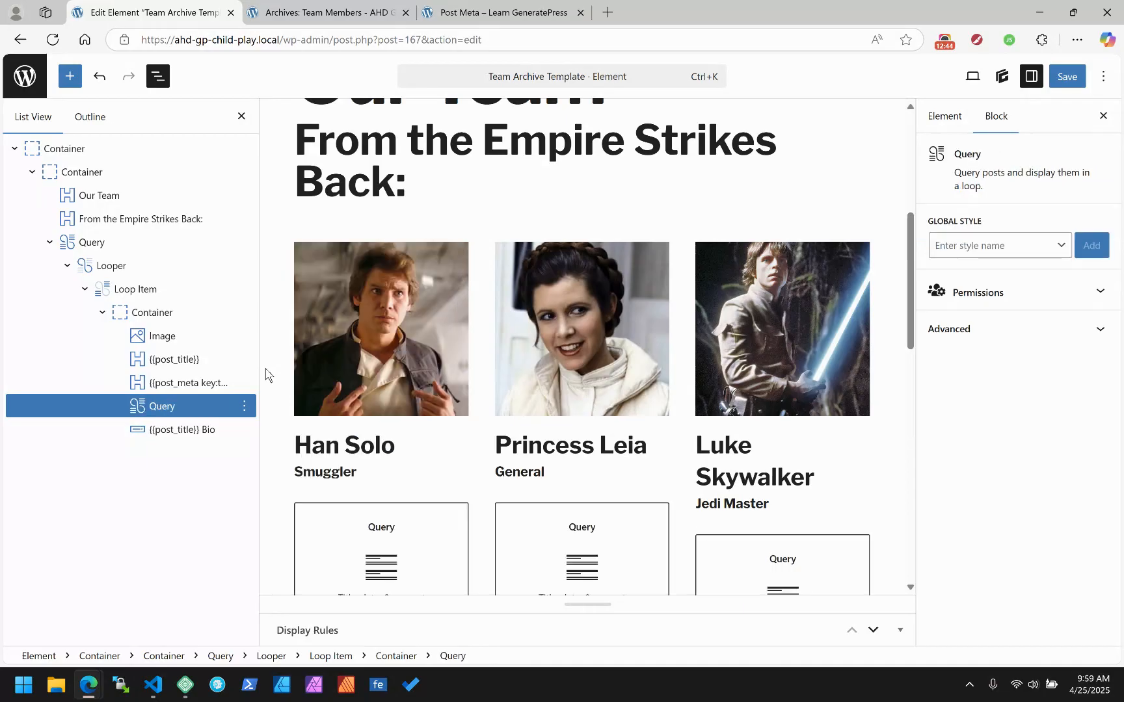
Start the nested Query block from a blank layout.
scroll(401, 407, down, 5)
scroll(427, 463, down, 2)
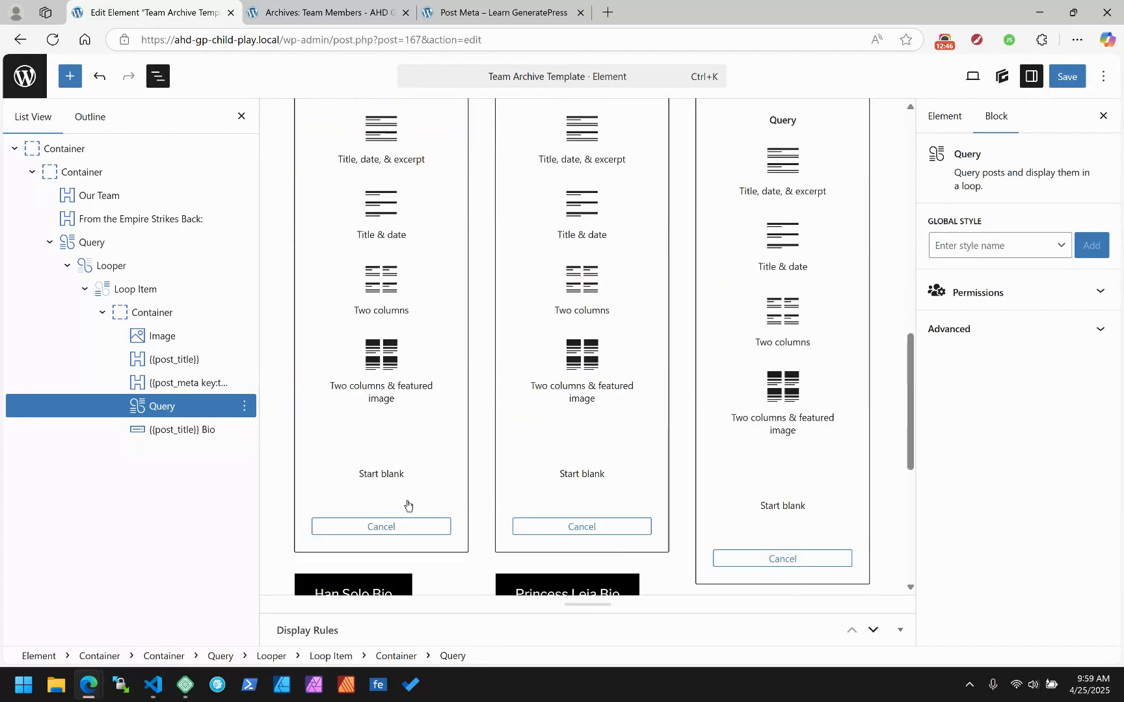
click(382, 473)
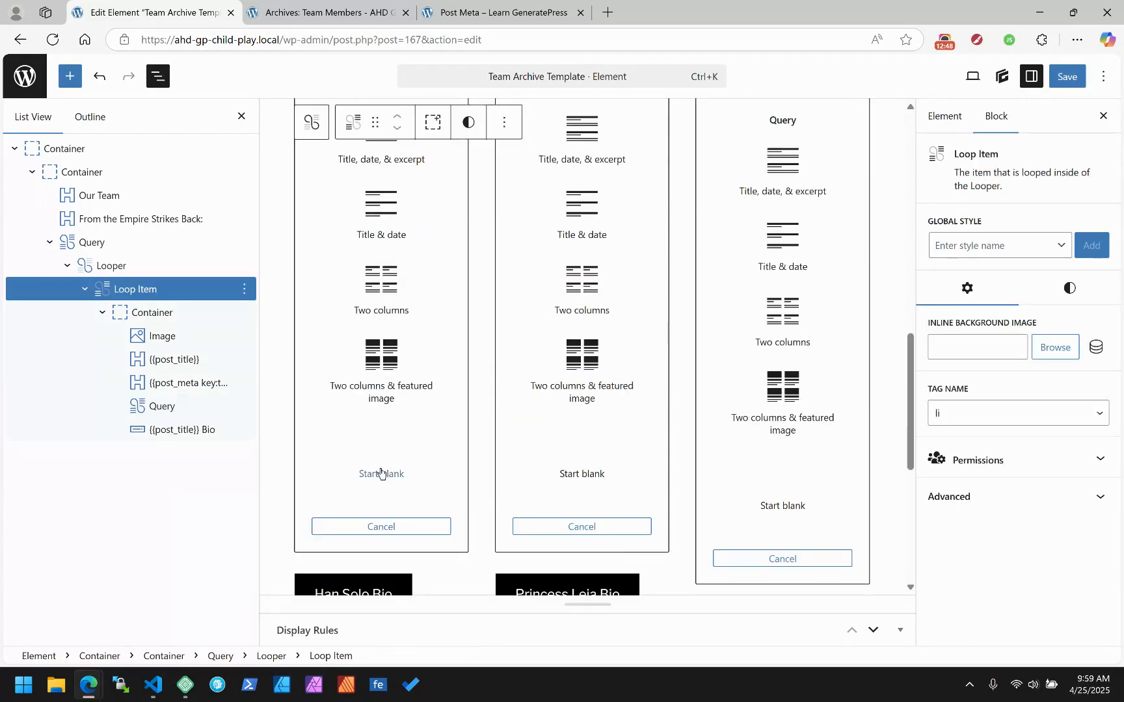
click(162, 407)
click(376, 474)
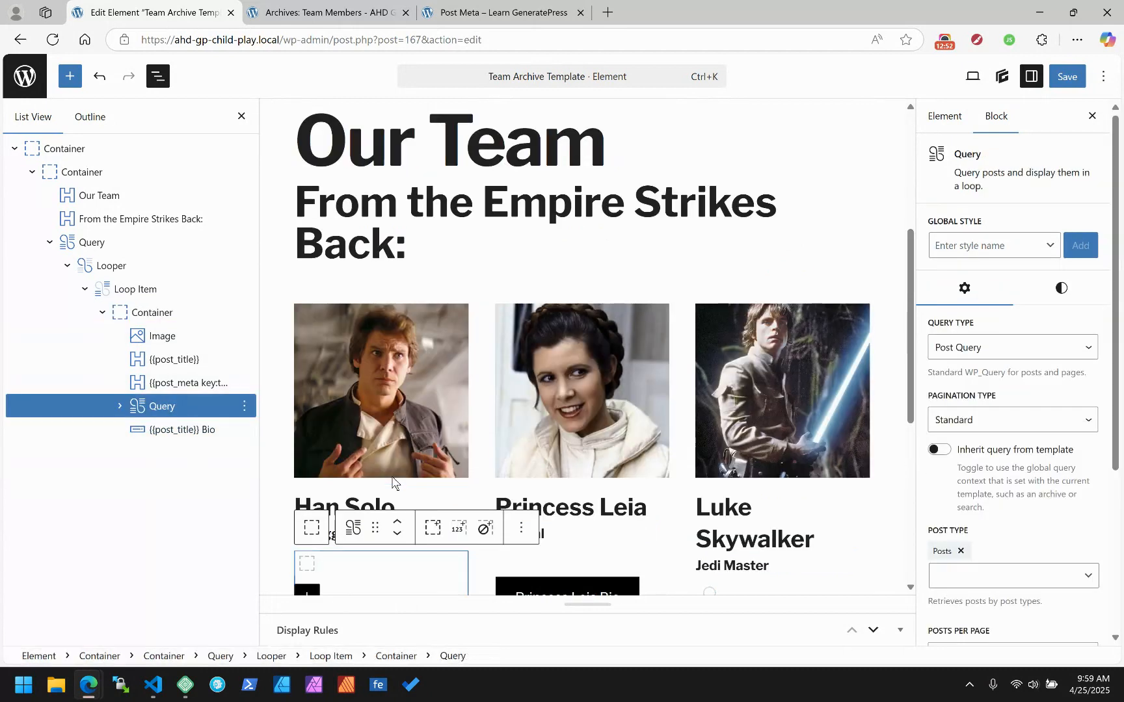
scroll(381, 426, down, 2)
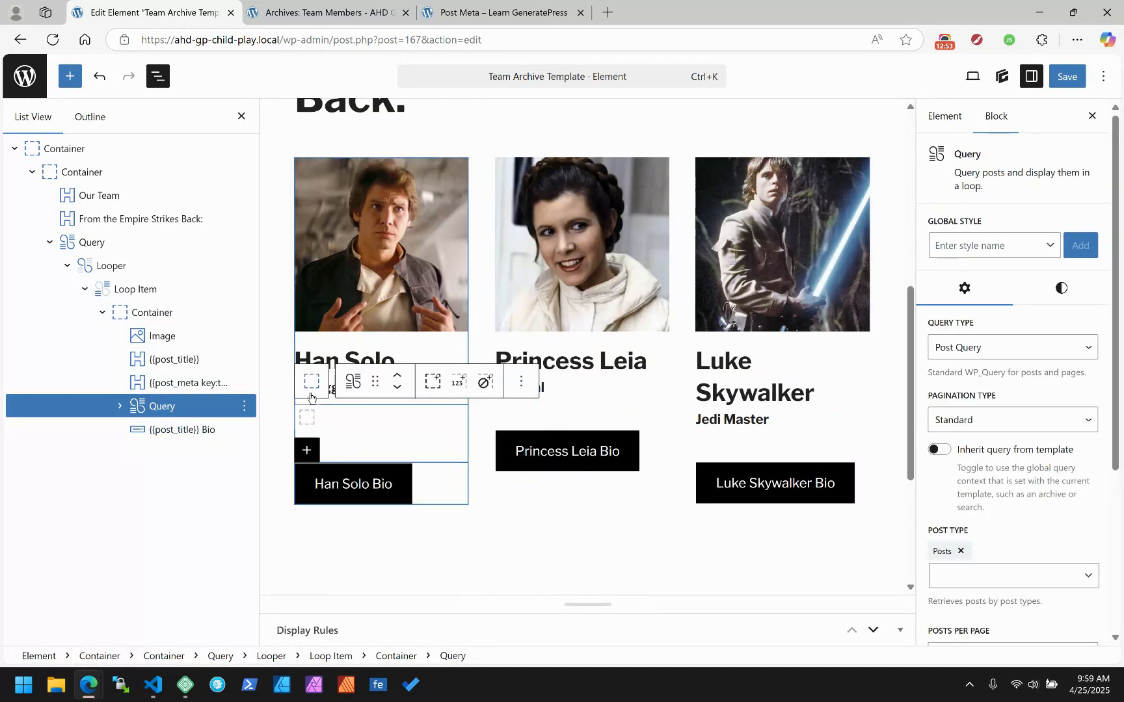
Expand the nested Query down to its Loop Item, and set the Query's type to Post Meta.
click(120, 409)
click(138, 431)
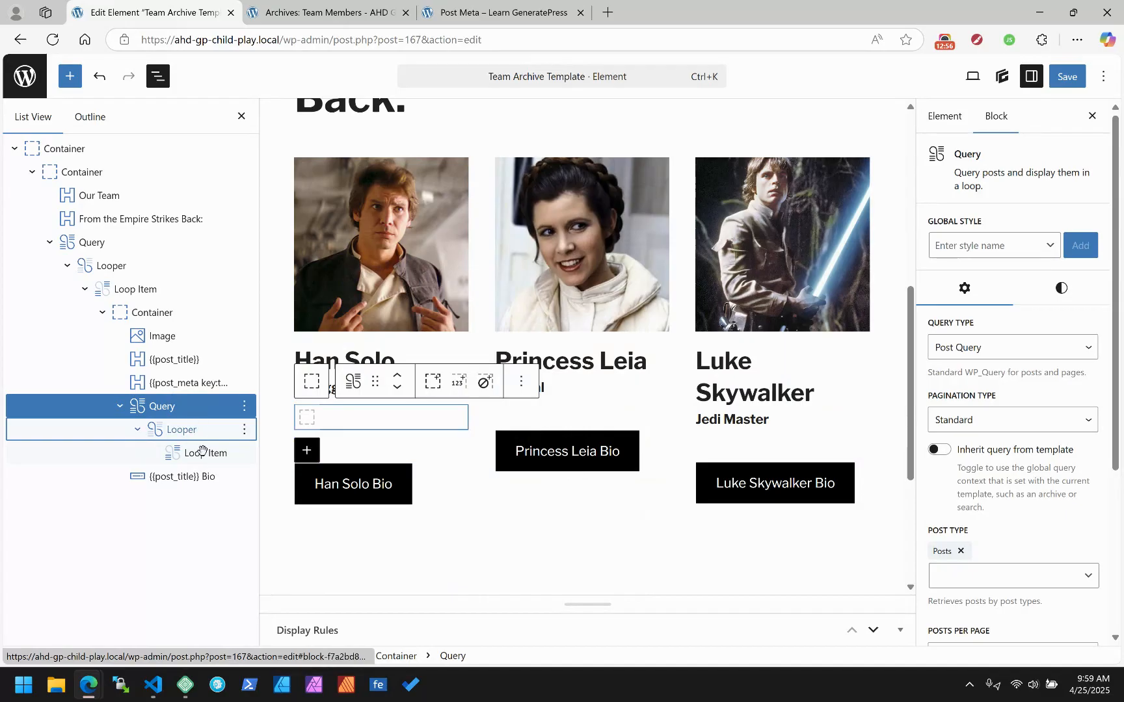
click(164, 407)
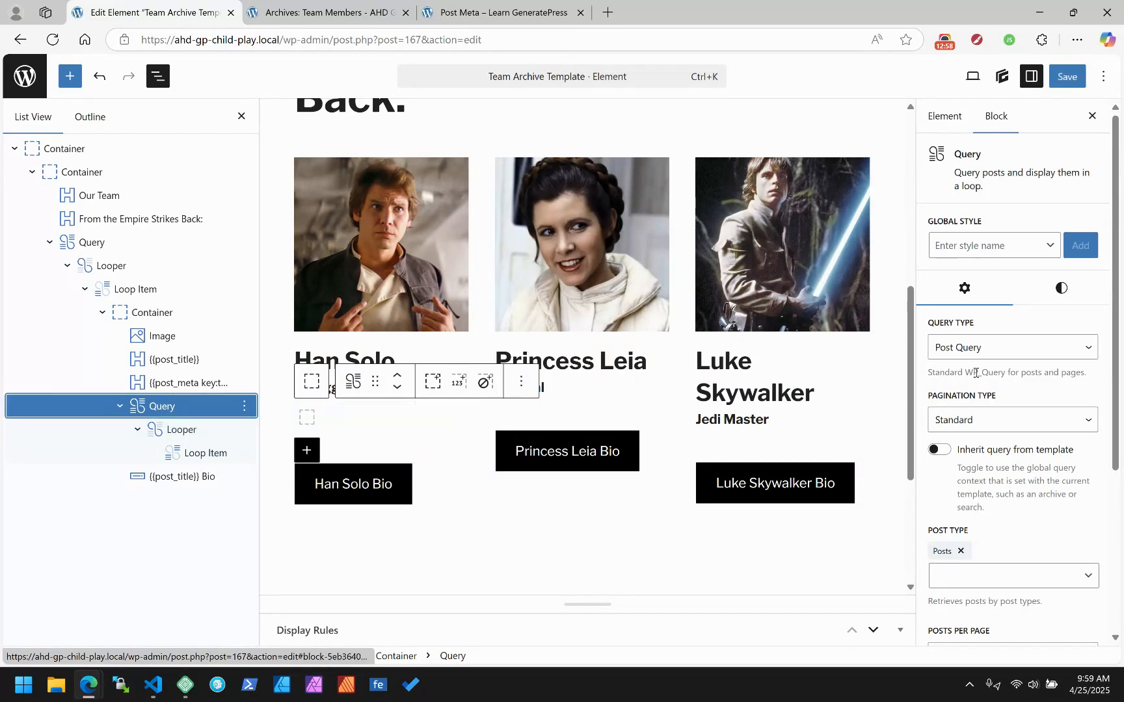
click(1006, 349)
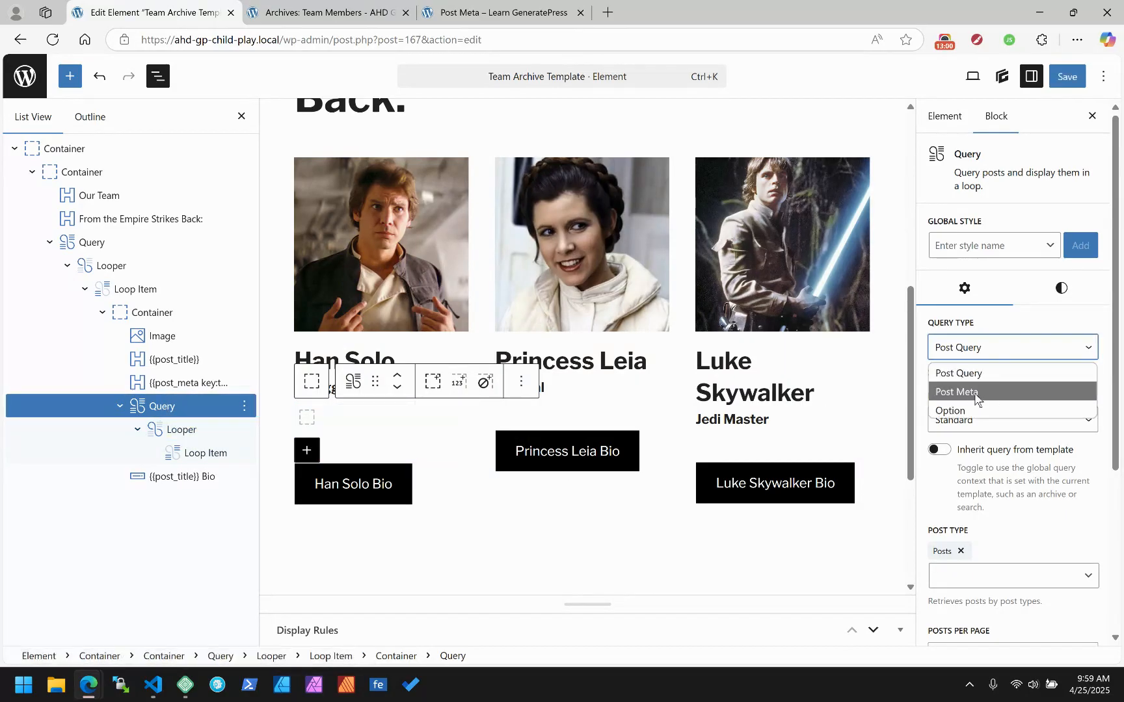
click(956, 392)
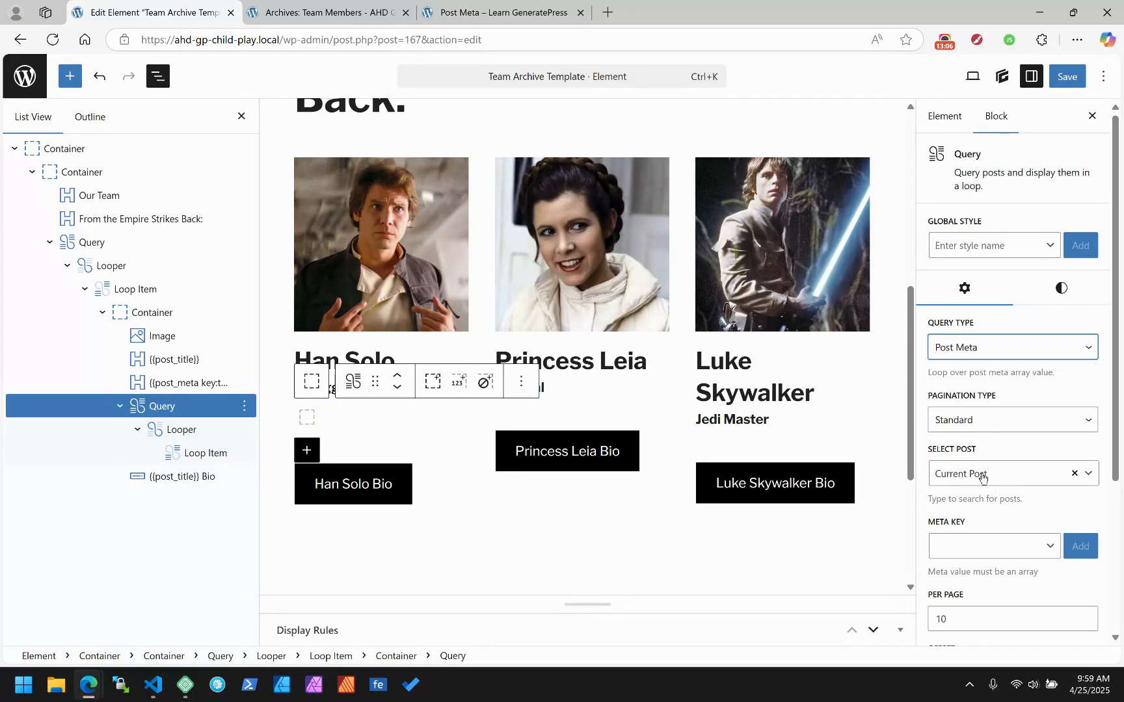
Add team_social_media as the nested Query's meta key for the current post.
click(1016, 548)
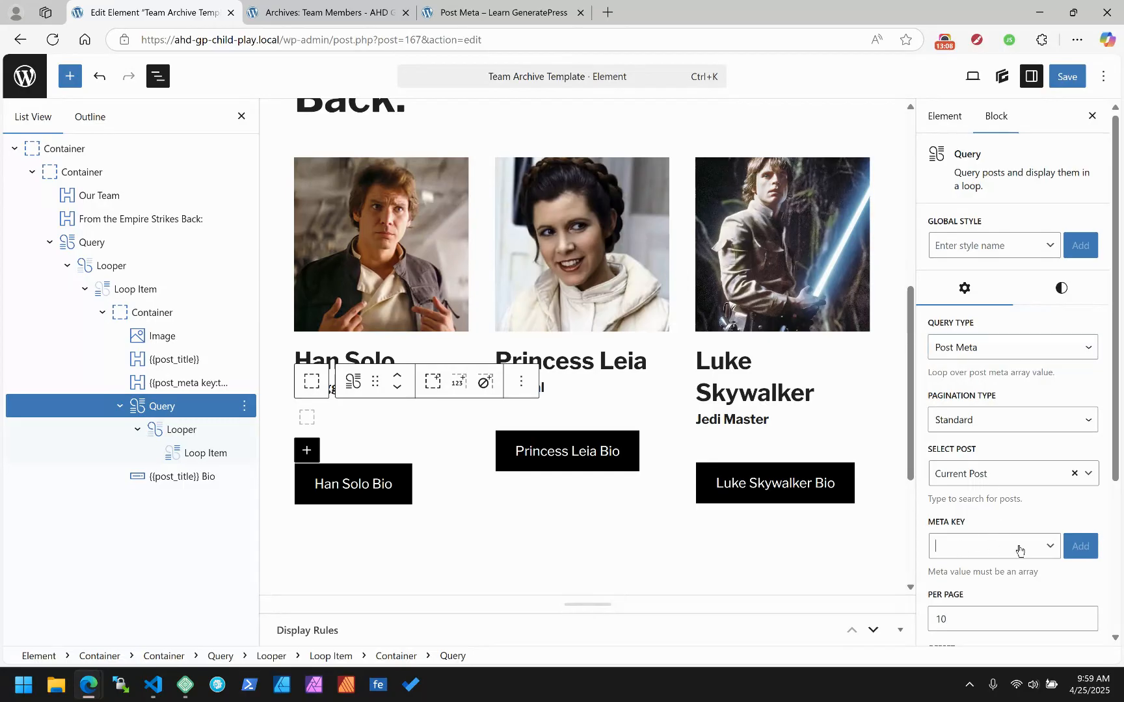
scroll(1040, 520, down, 1)
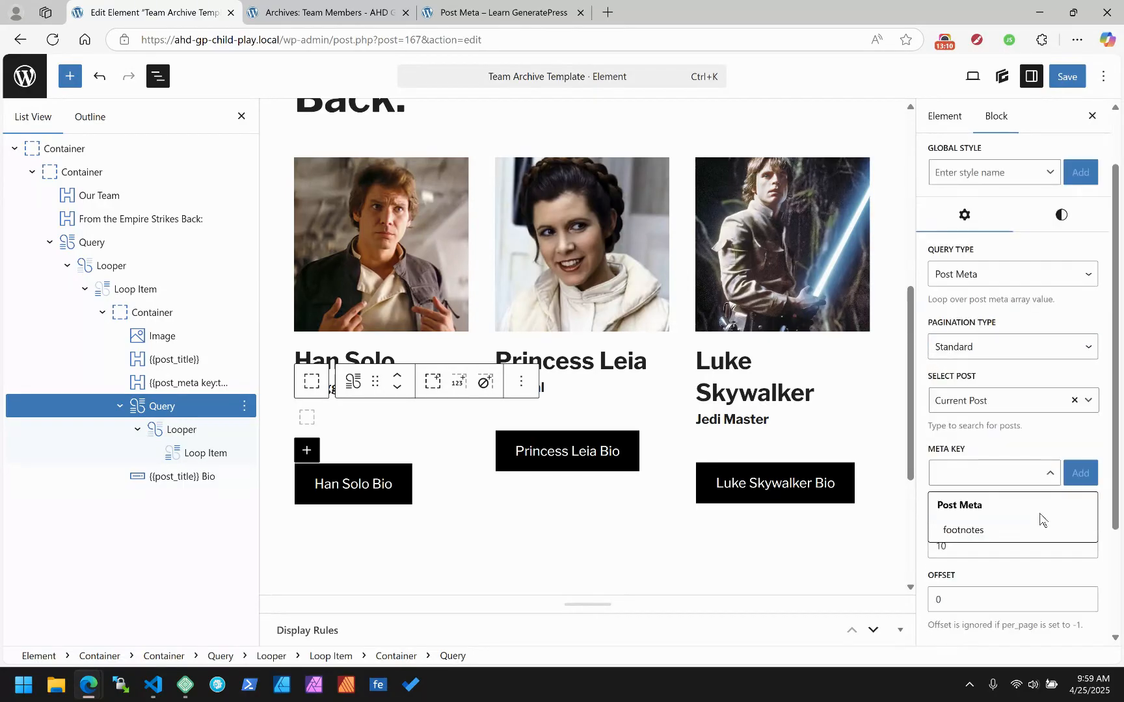
click(950, 476)
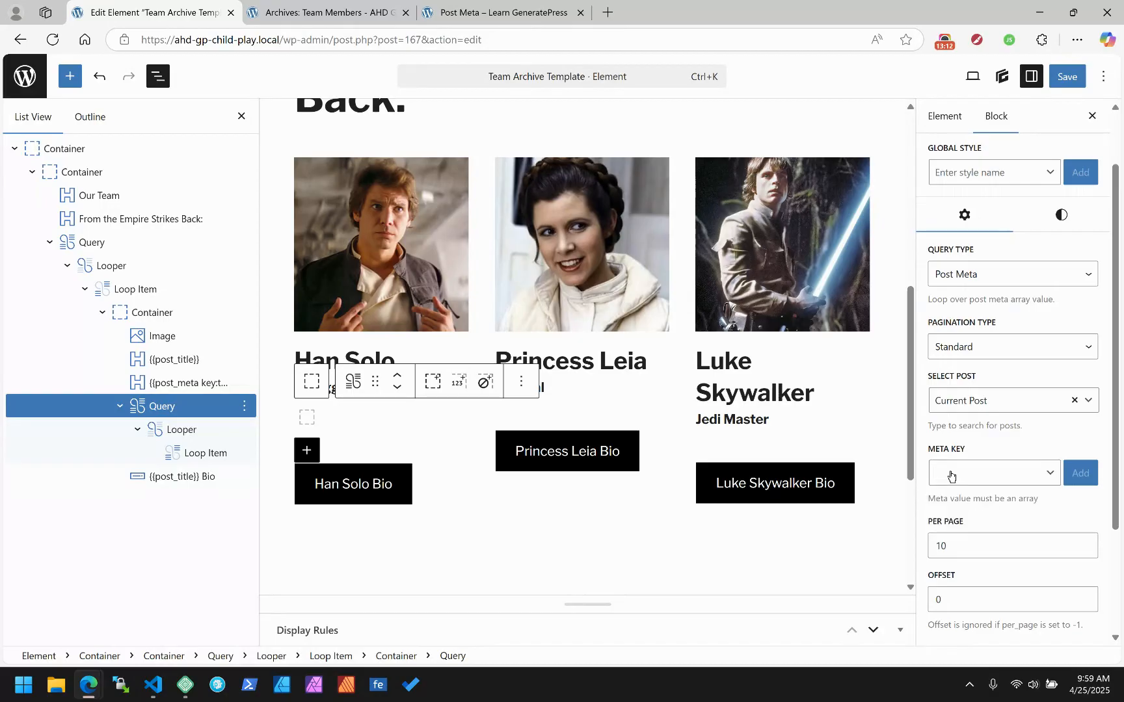
text(t)
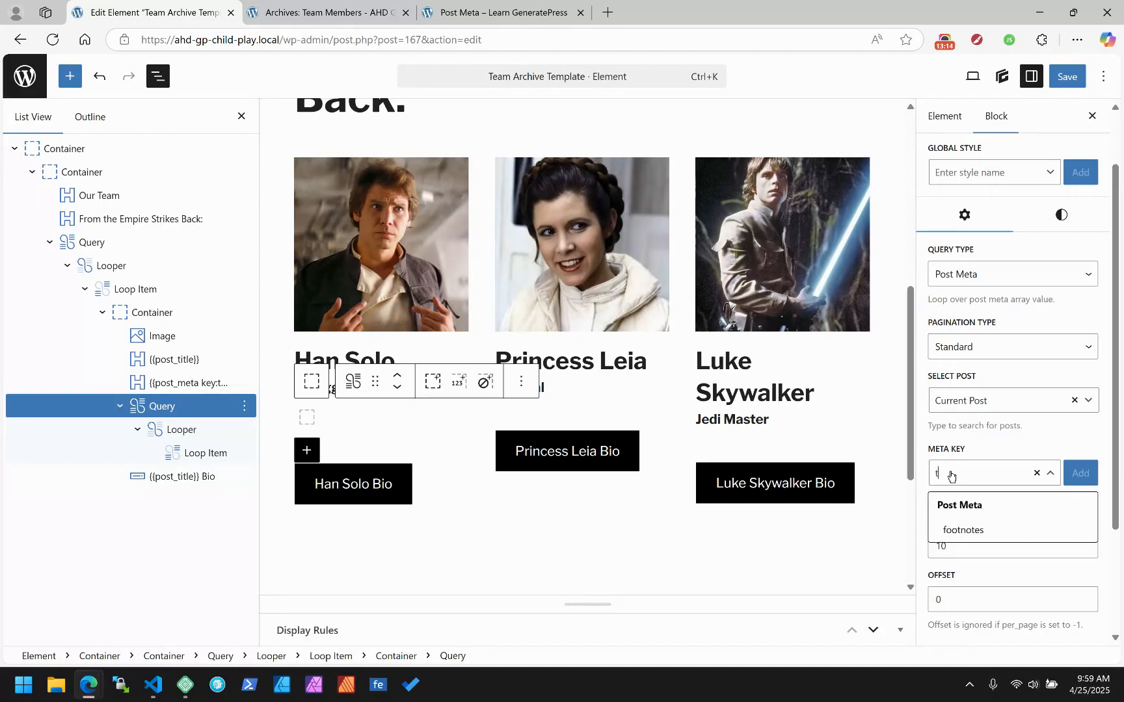
text(eam_solcial_media)
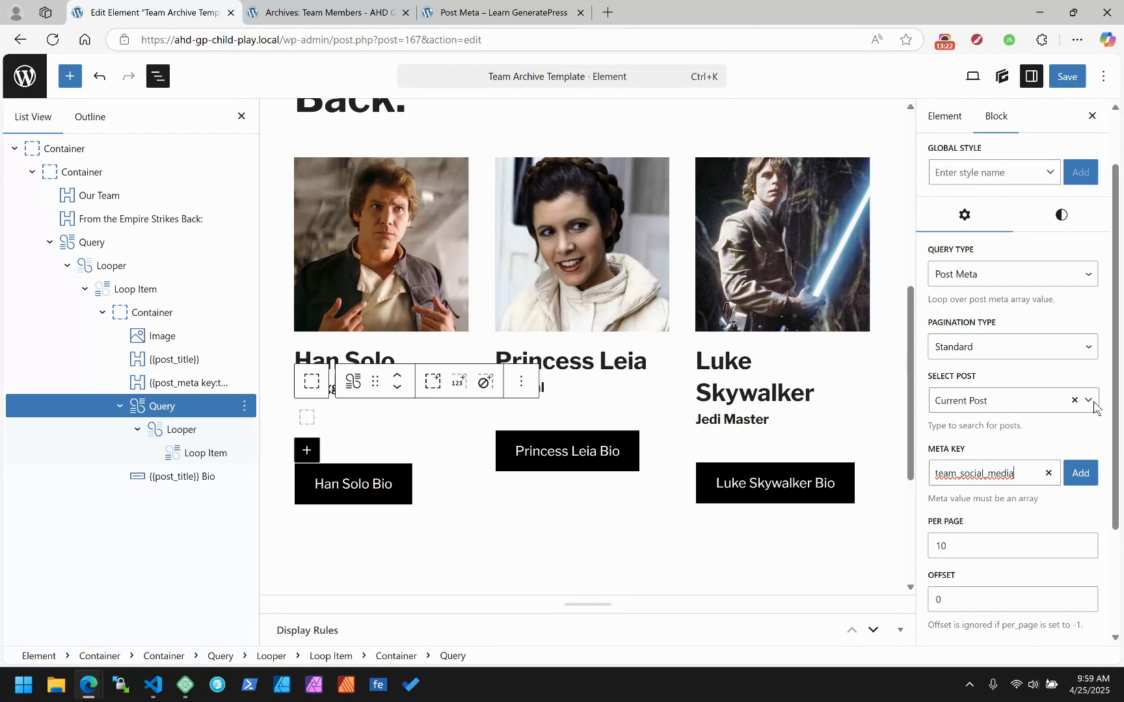
click(1089, 475)
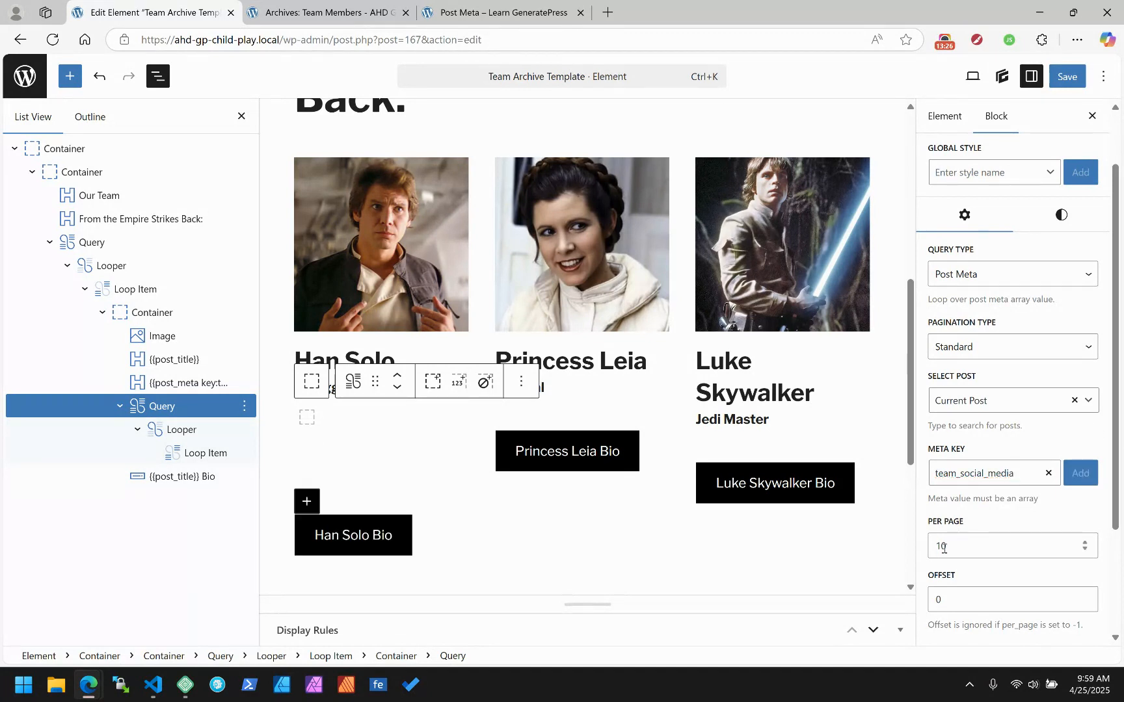
scroll(965, 556, down, 2)
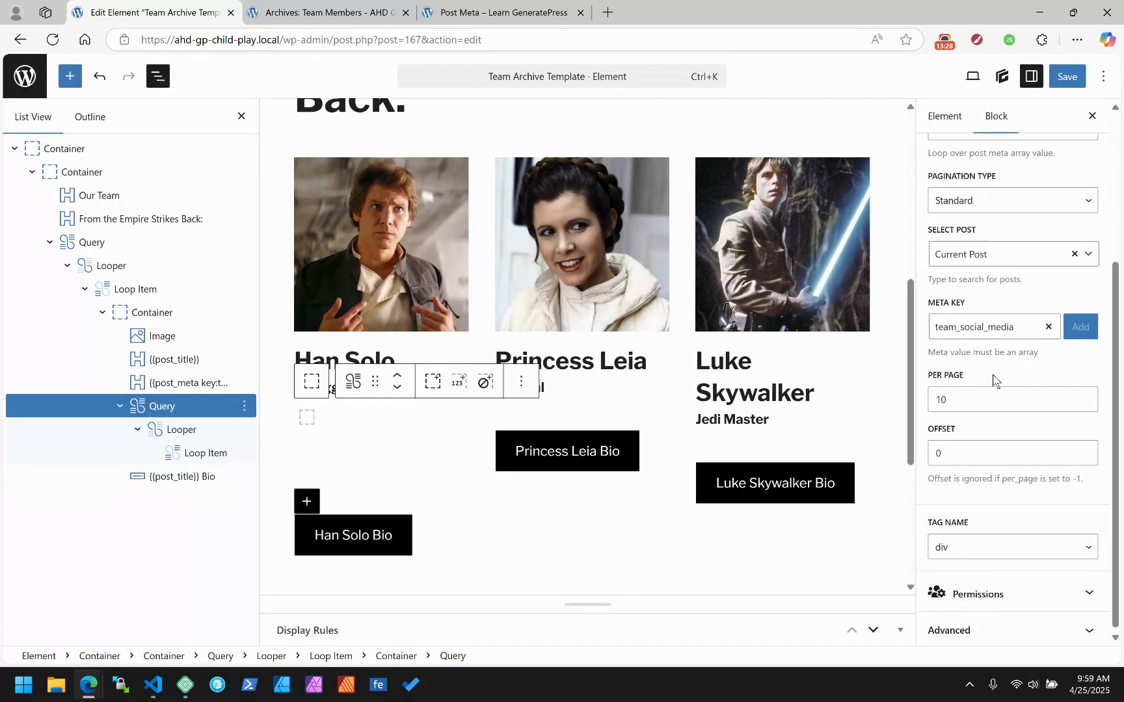
Check the nested Query's pagination type options and keep it on Standard.
scroll(998, 384, up, 1)
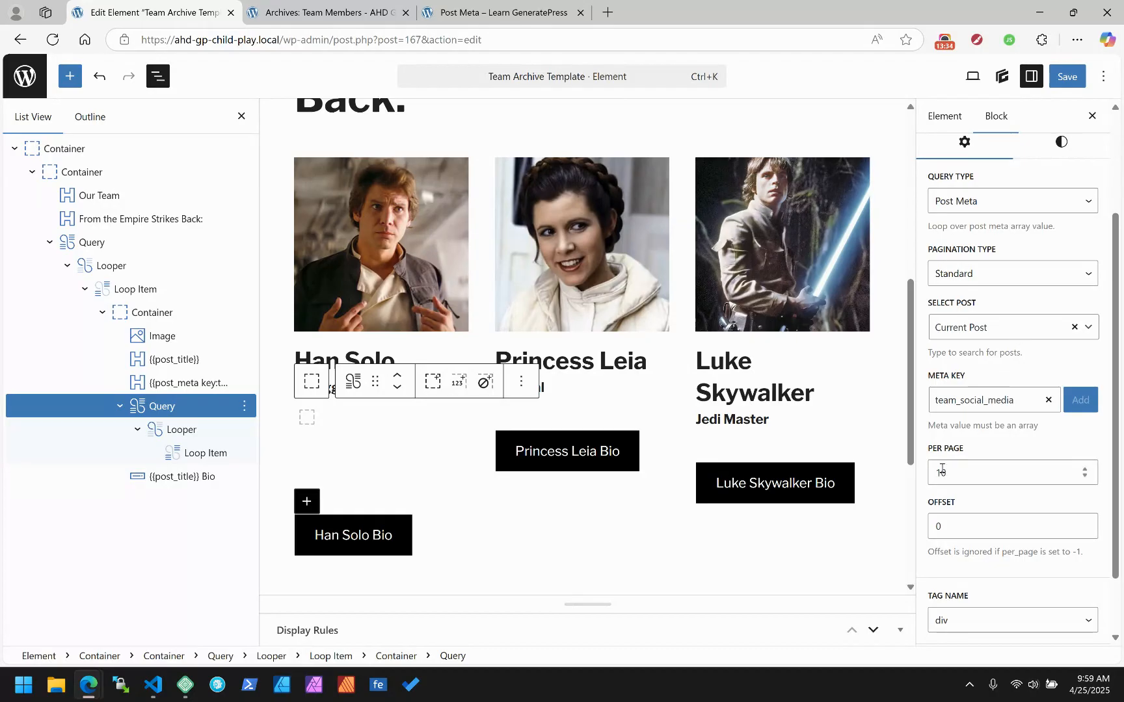
click(988, 269)
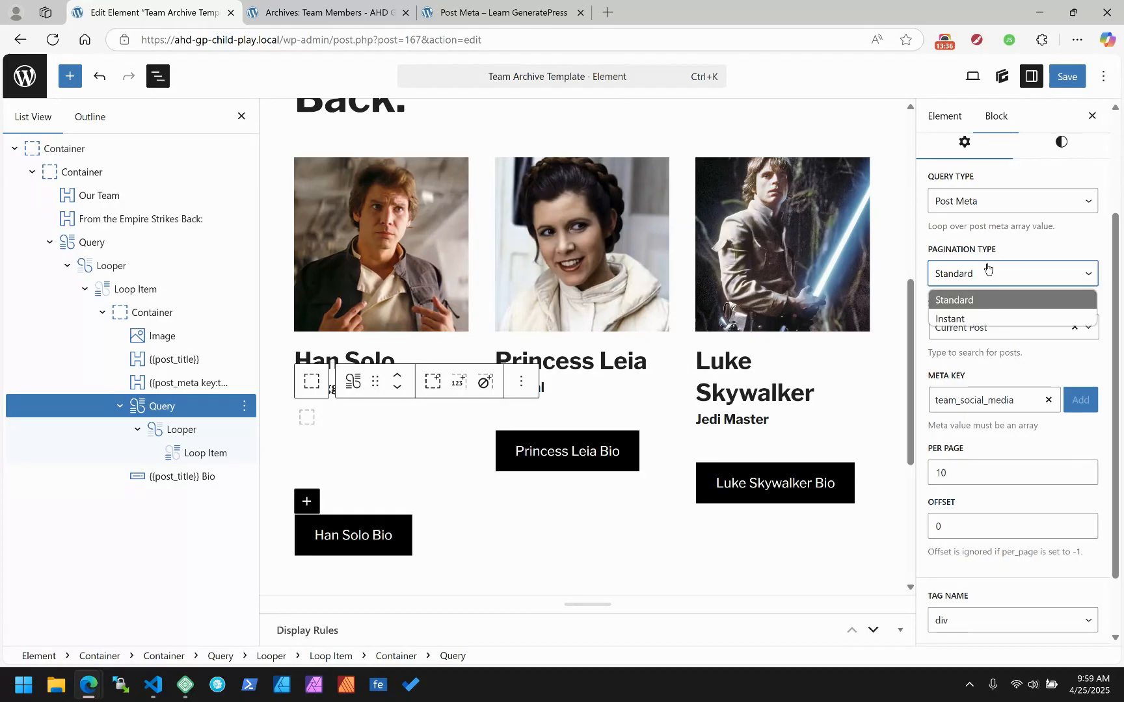
click(990, 301)
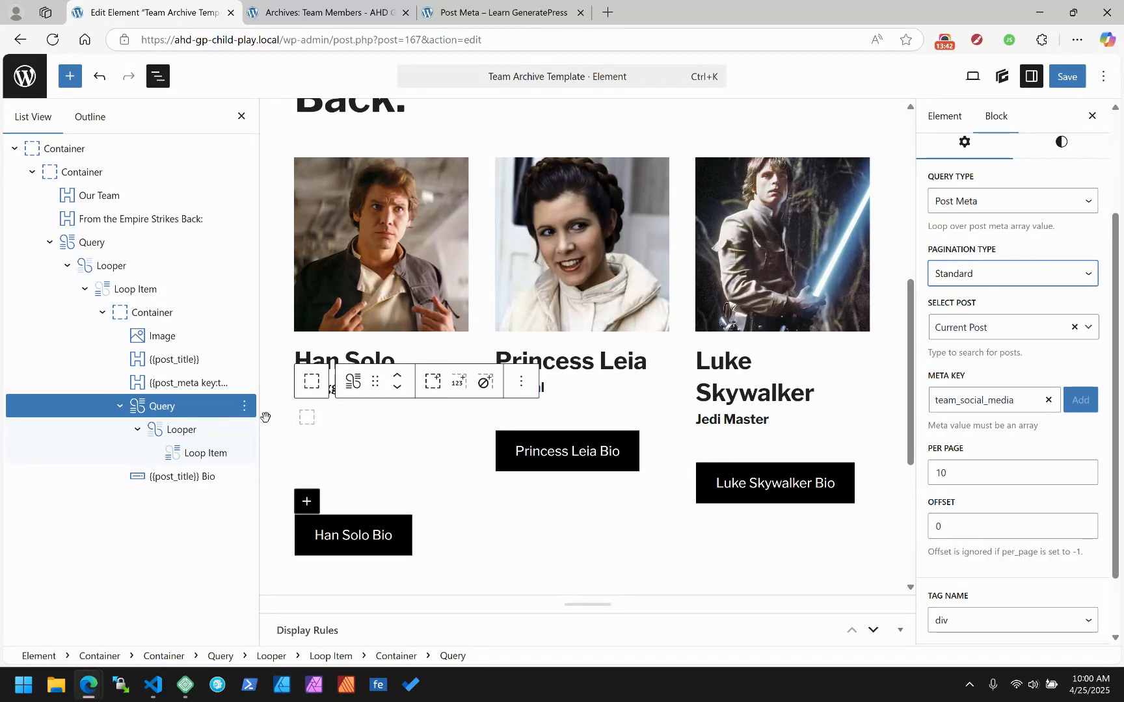
Set the tag name of the nested Query's Looper to ul.
click(189, 451)
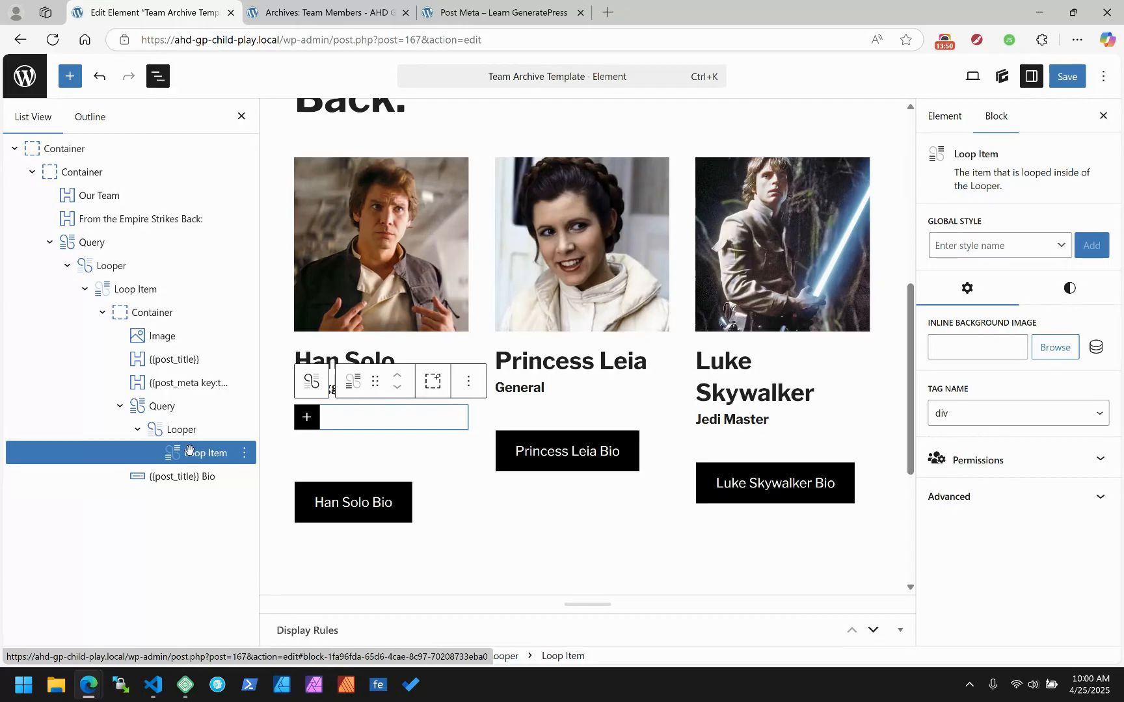
click(181, 429)
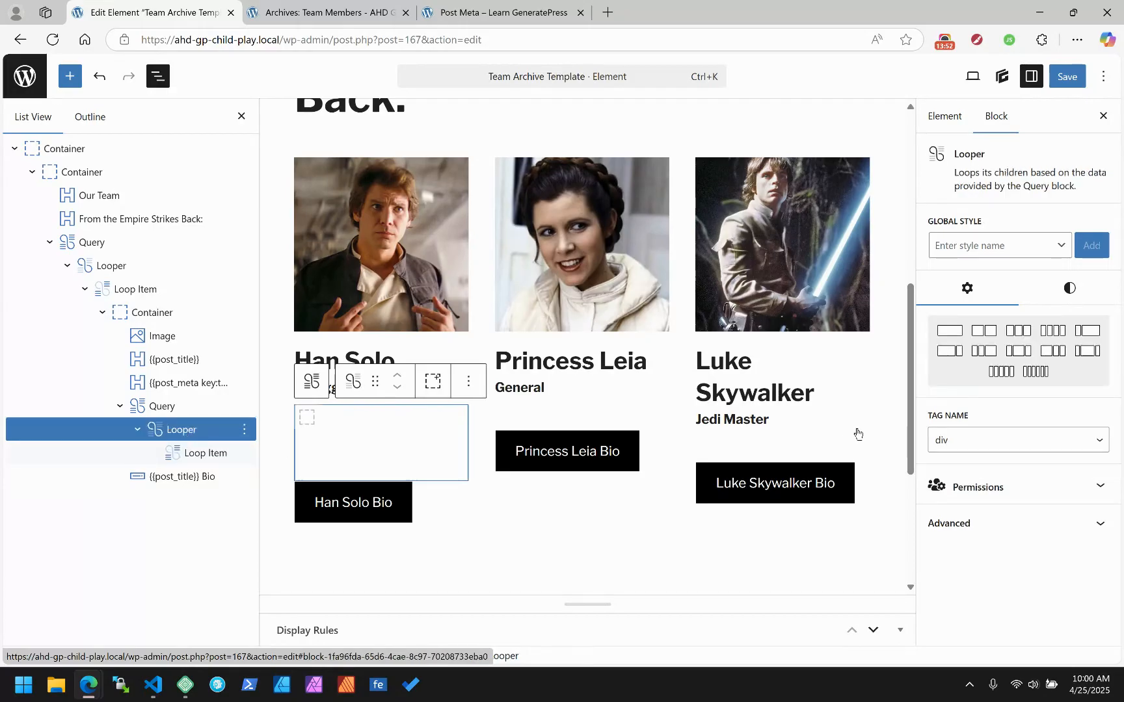
click(970, 442)
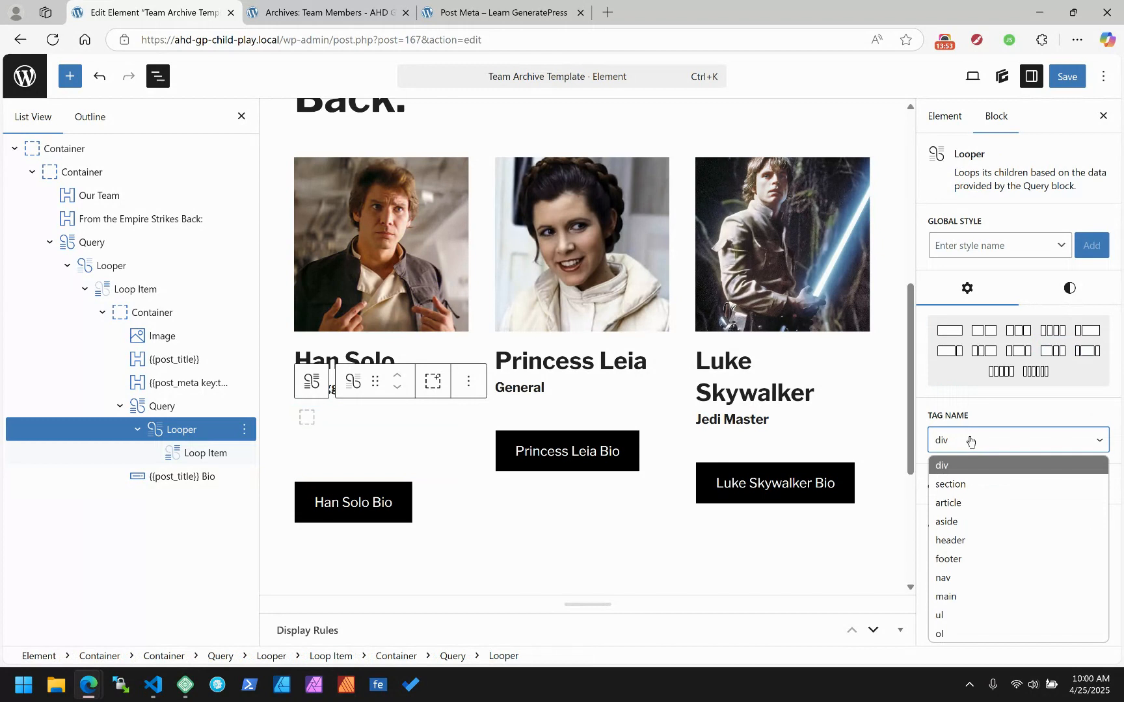
click(957, 615)
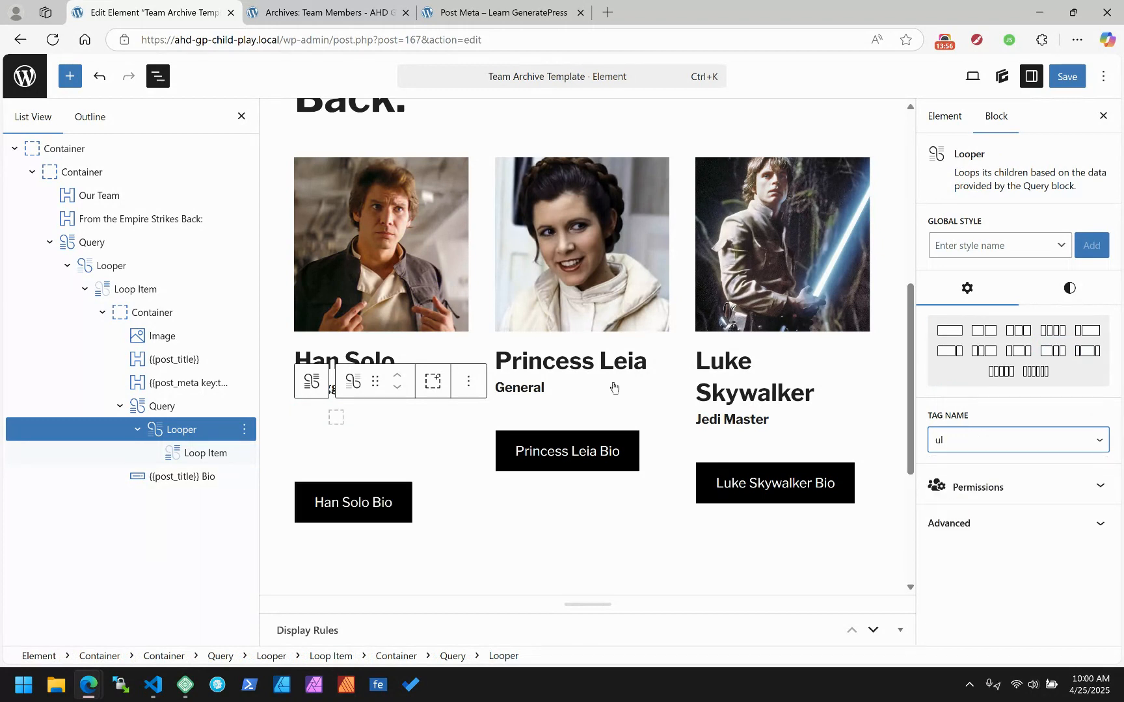
Set the nested Looper's display style to Flex.
click(1069, 287)
scroll(969, 372, down, 1)
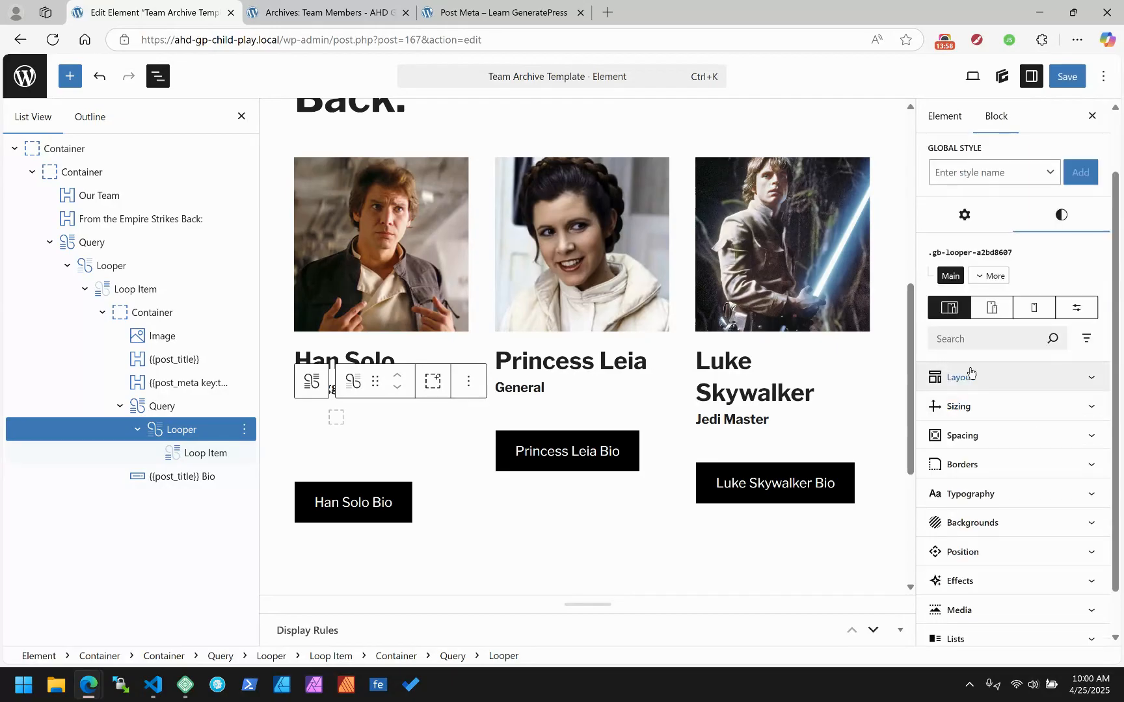
click(970, 375)
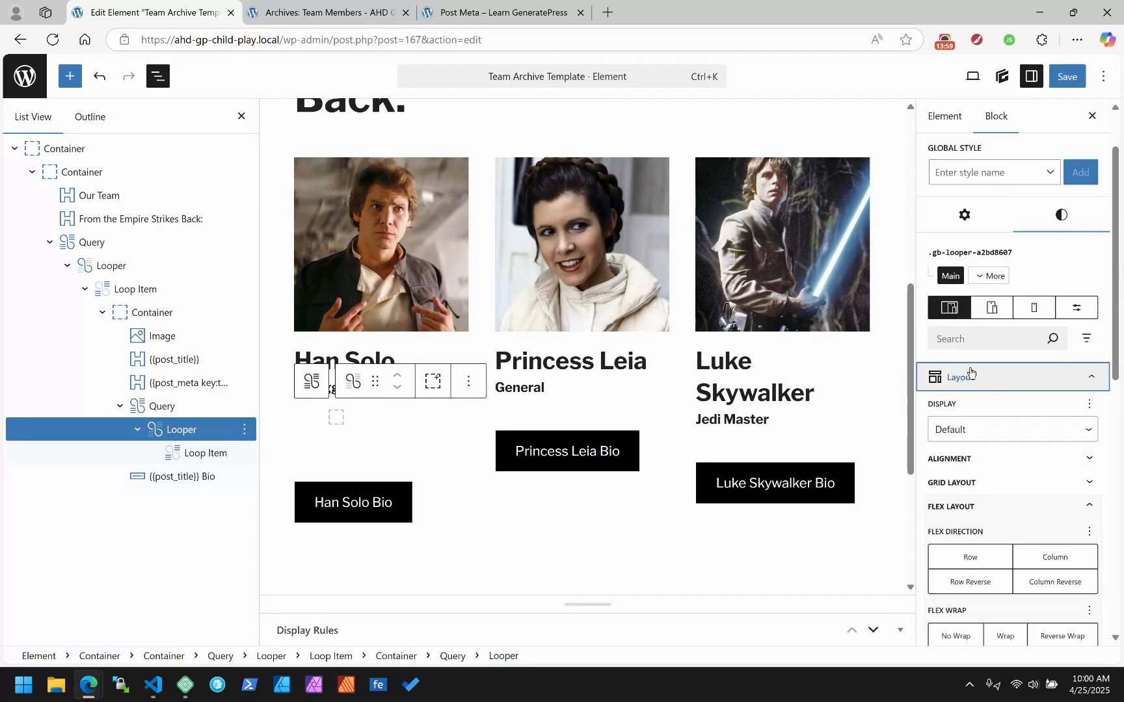
click(973, 430)
click(973, 430)
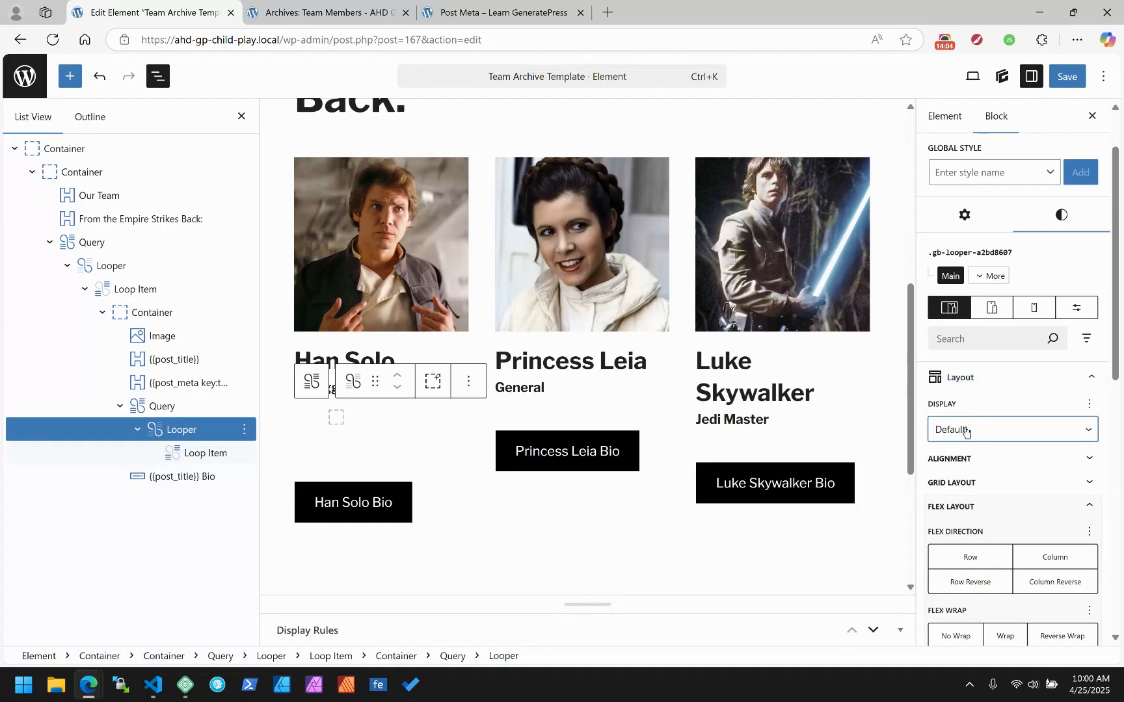
click(966, 431)
click(946, 513)
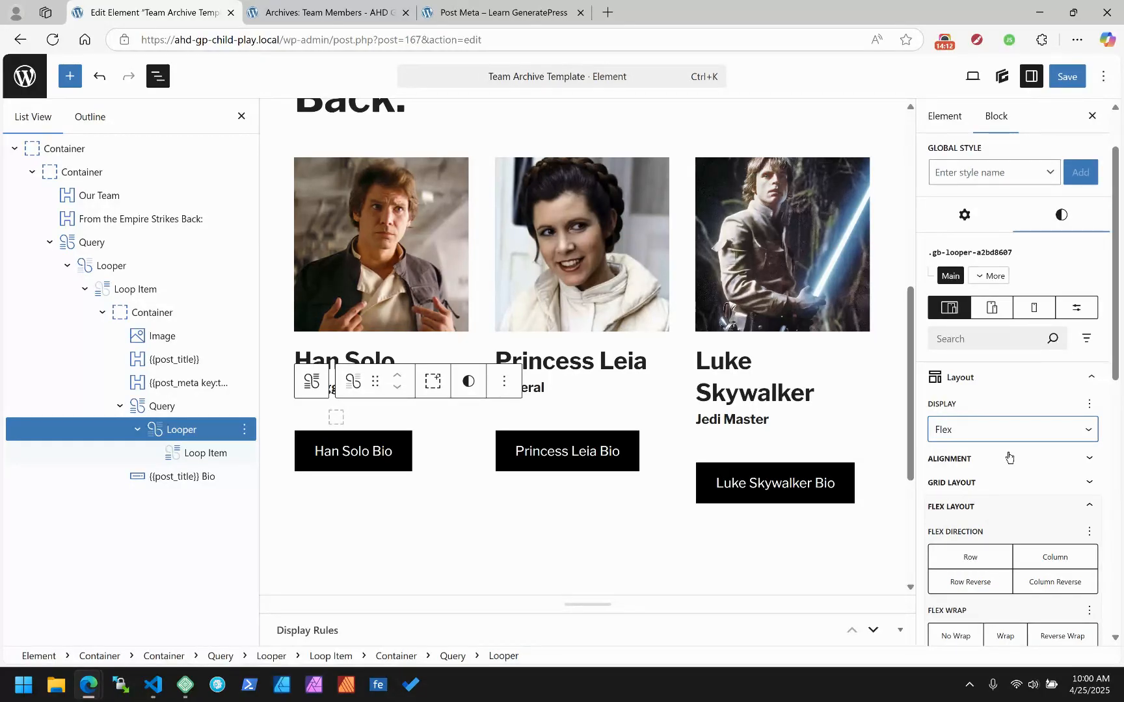
Give the nested Looper's flex layout a column gap and a row gap of 0.5rem each.
scroll(993, 459, down, 2)
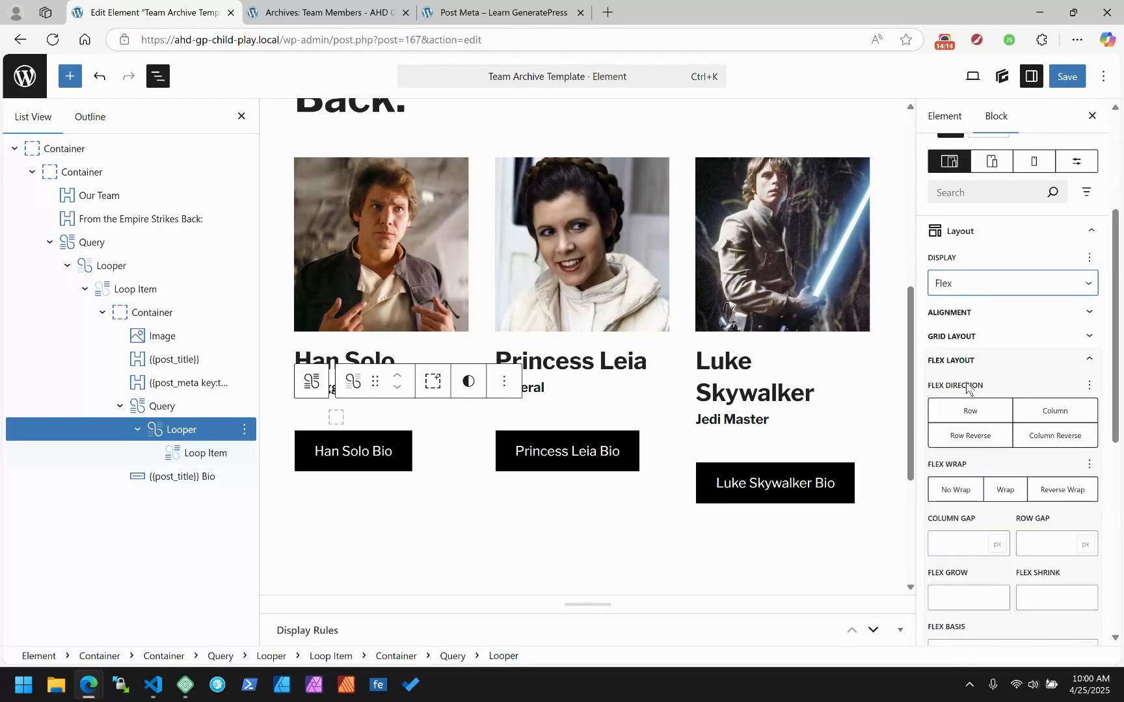
click(948, 543)
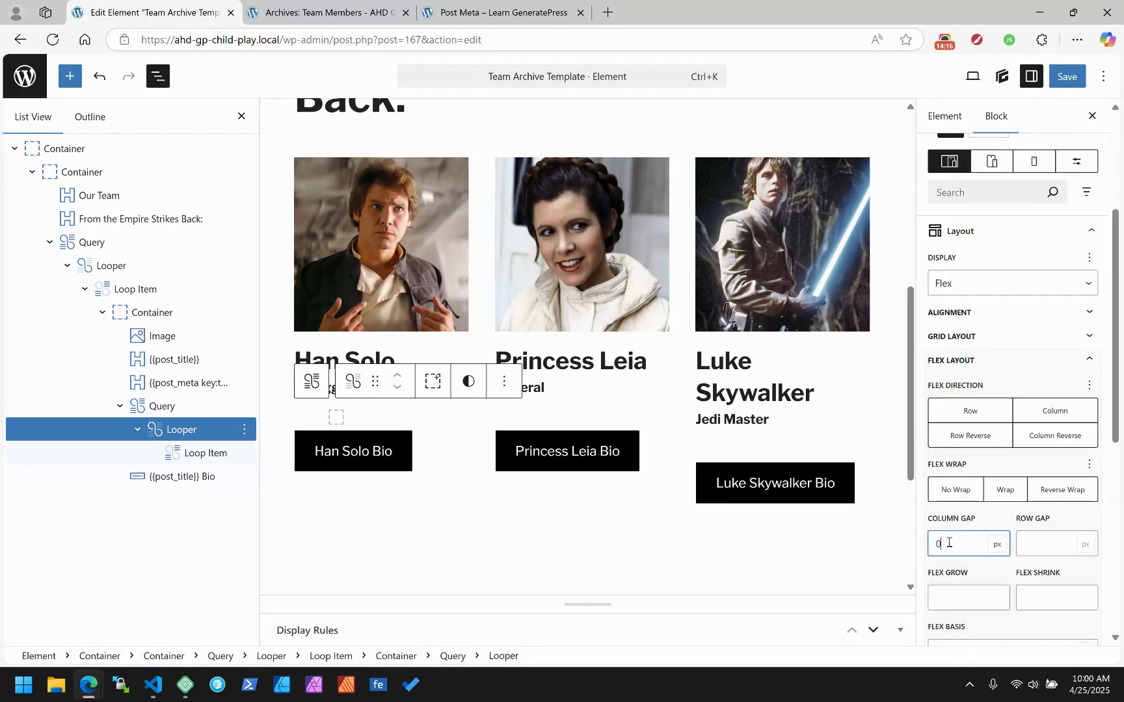
text(0.5rem)
click(1039, 542)
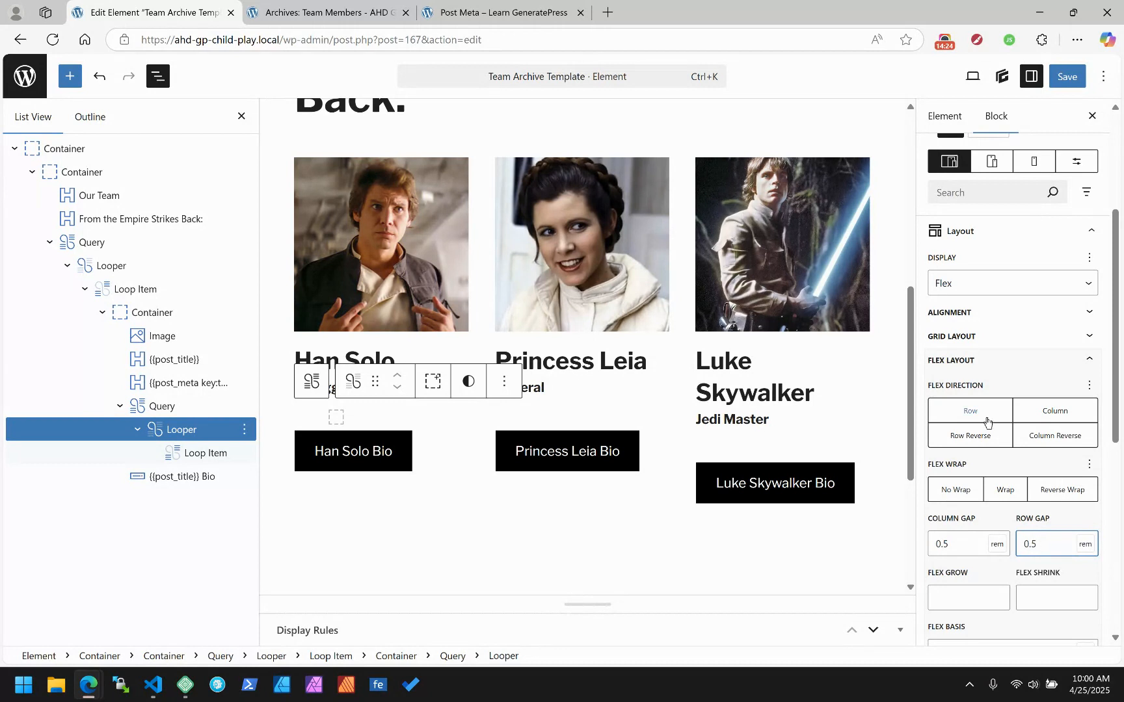
click(992, 361)
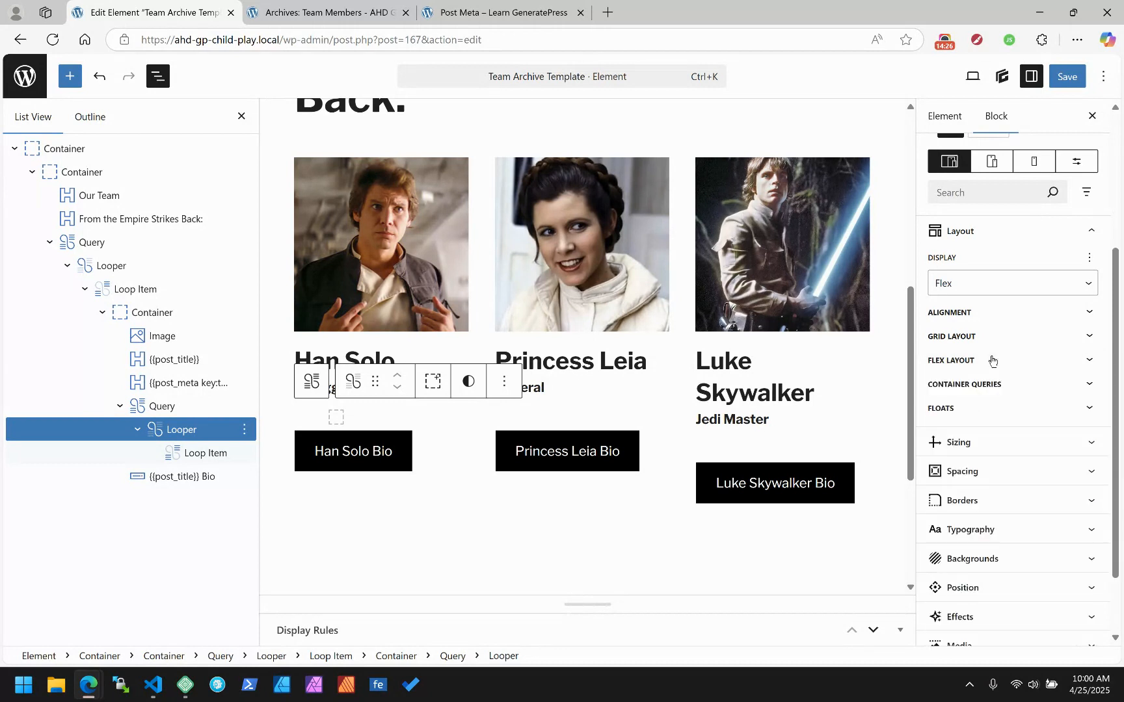
scroll(1028, 349, up, 1)
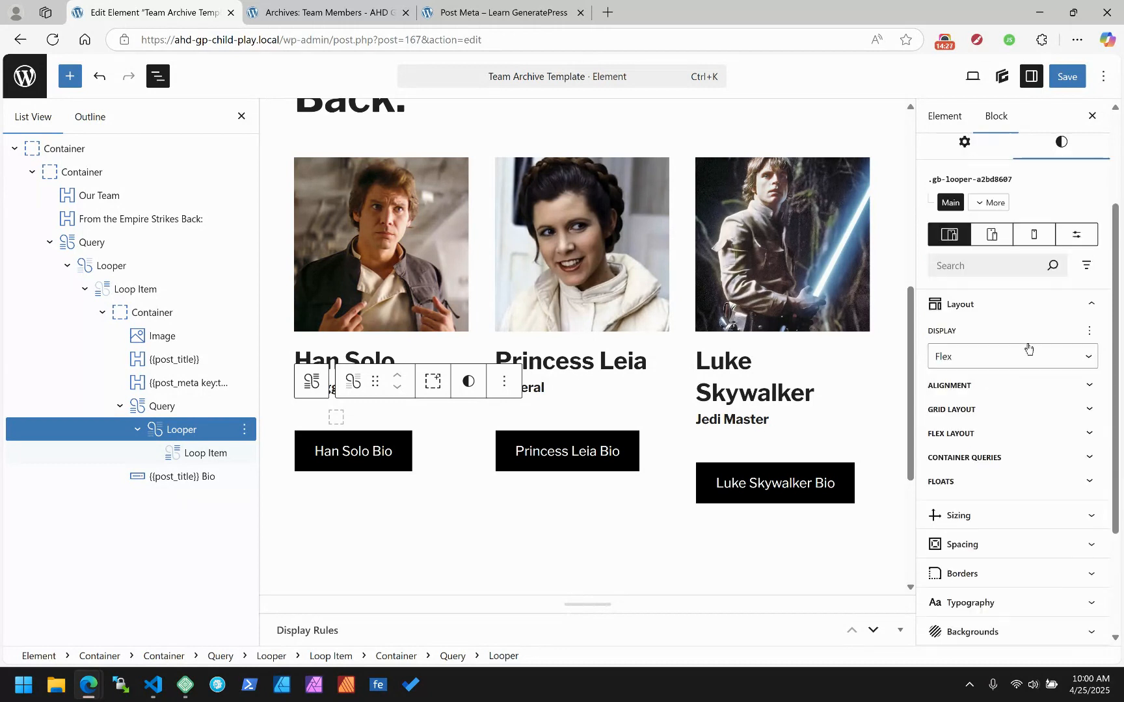
click(983, 317)
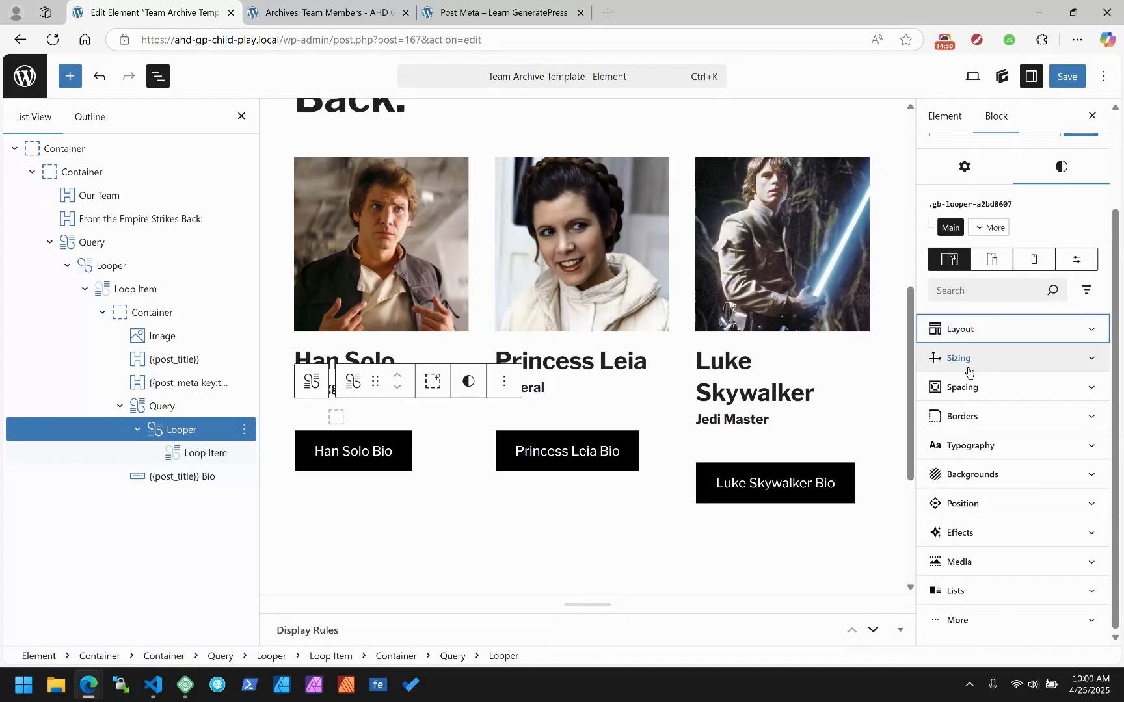
Set the nested Looper's list type to none to remove the bullet markers.
click(975, 570)
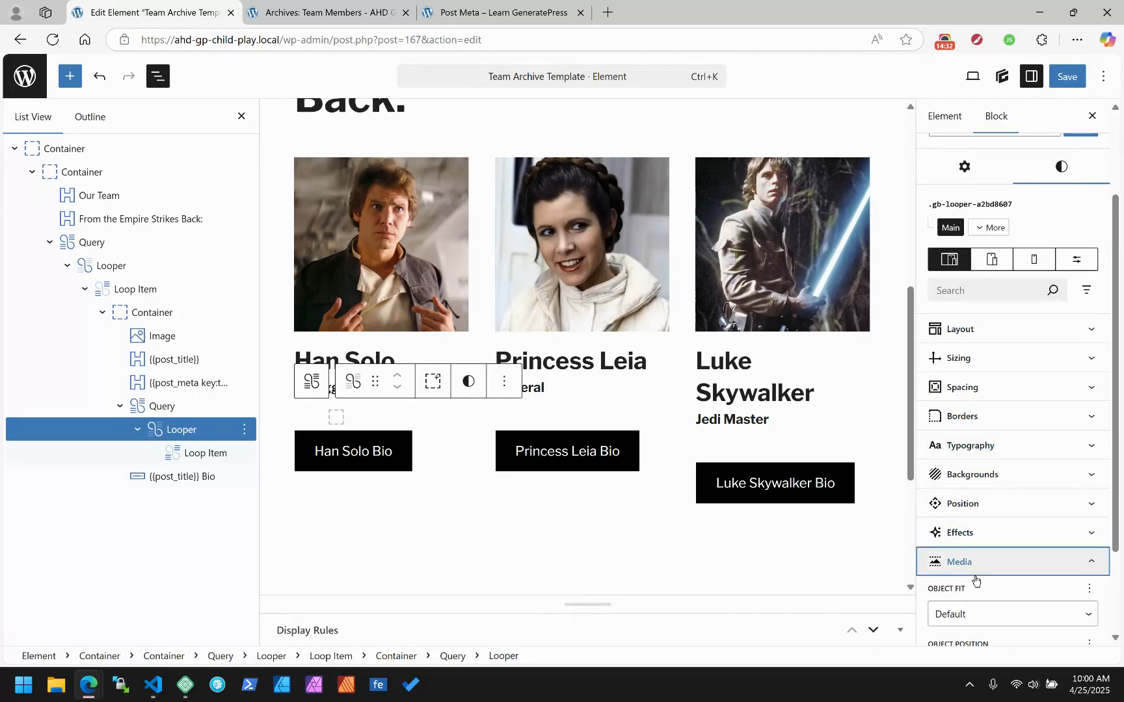
click(975, 566)
click(974, 591)
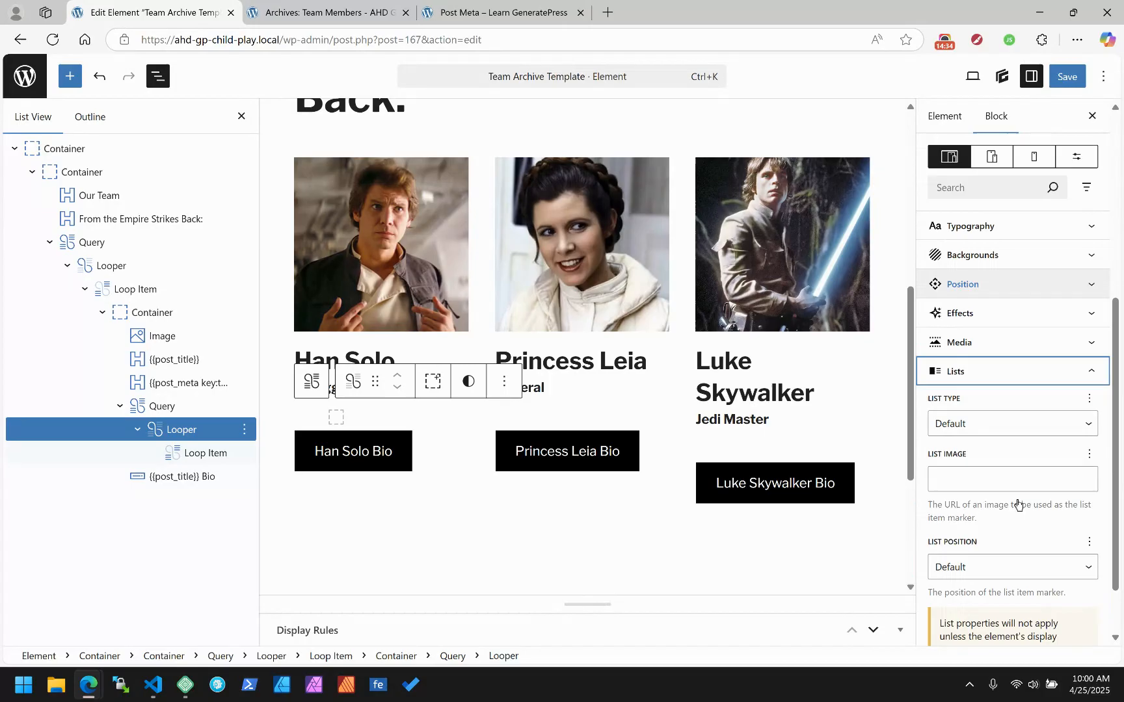
click(934, 432)
click(954, 469)
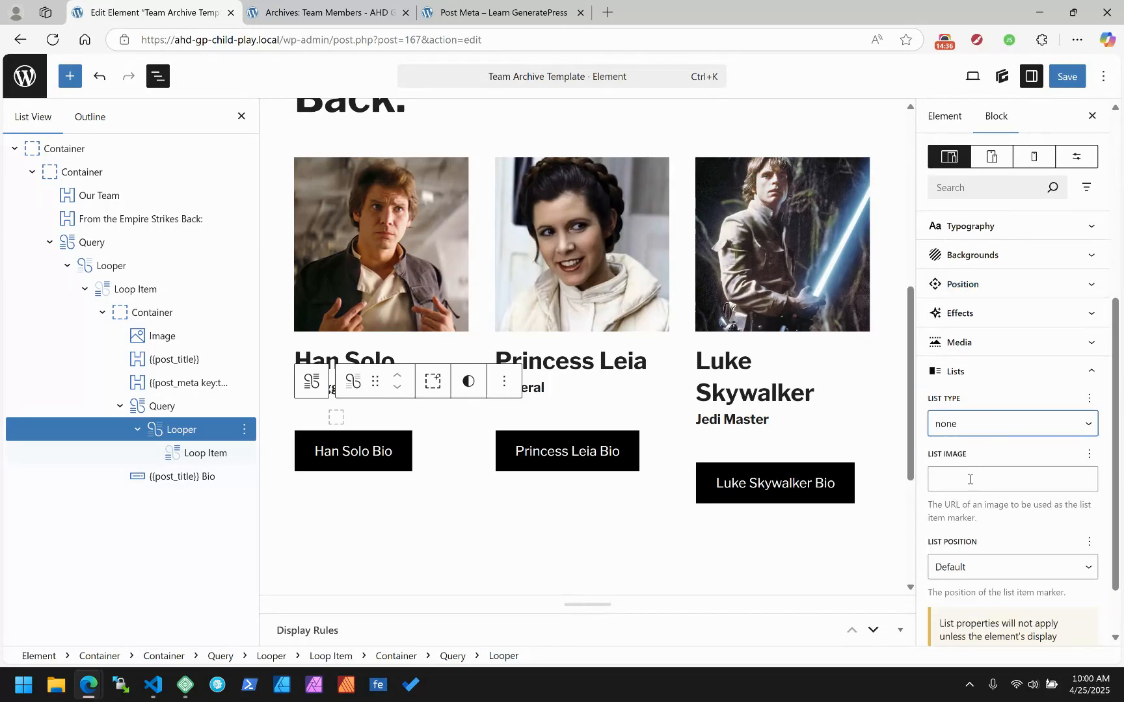
click(962, 372)
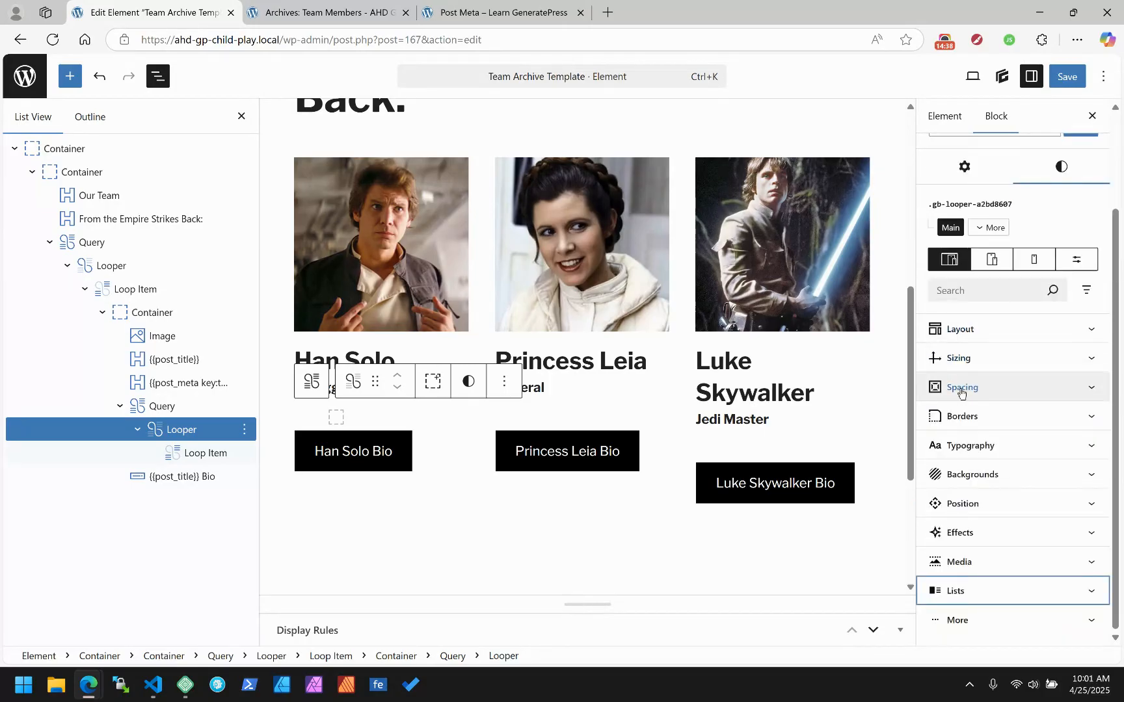
Set the nested Looper's left margin to 0 px and its bottom margin to 0.5rem.
click(962, 388)
click(956, 469)
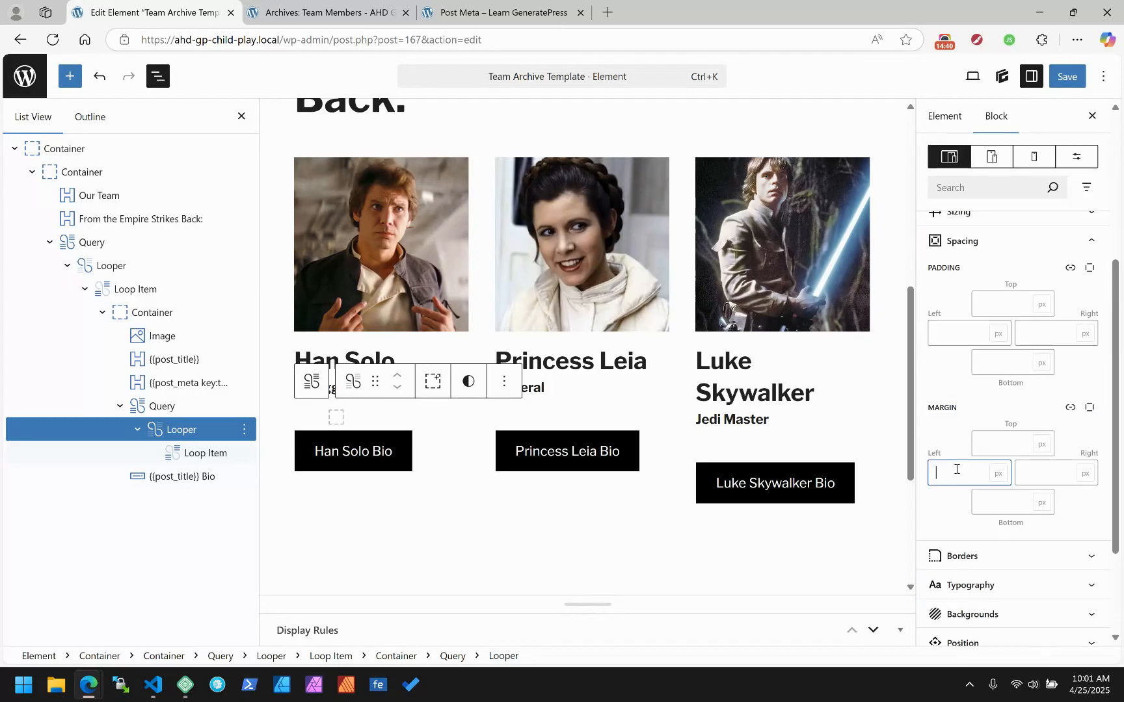
text(0)
key(Tab)
key(Tab)
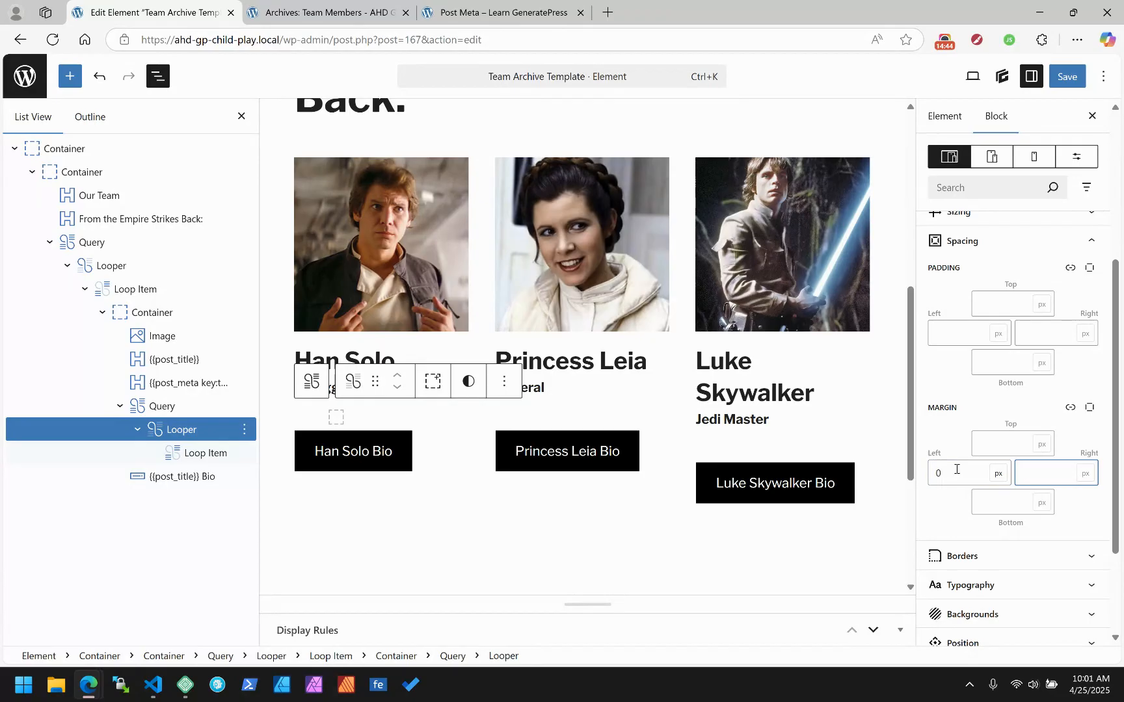
key(Tab)
key(Tab)
text(0.5)
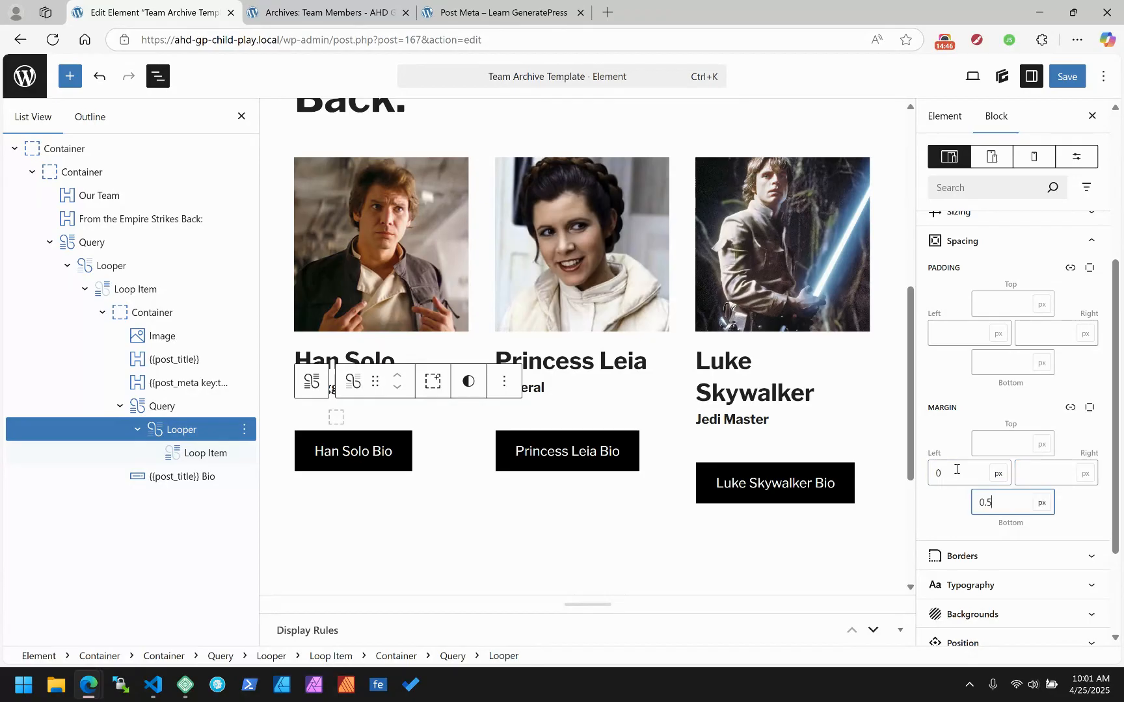
text(rem)
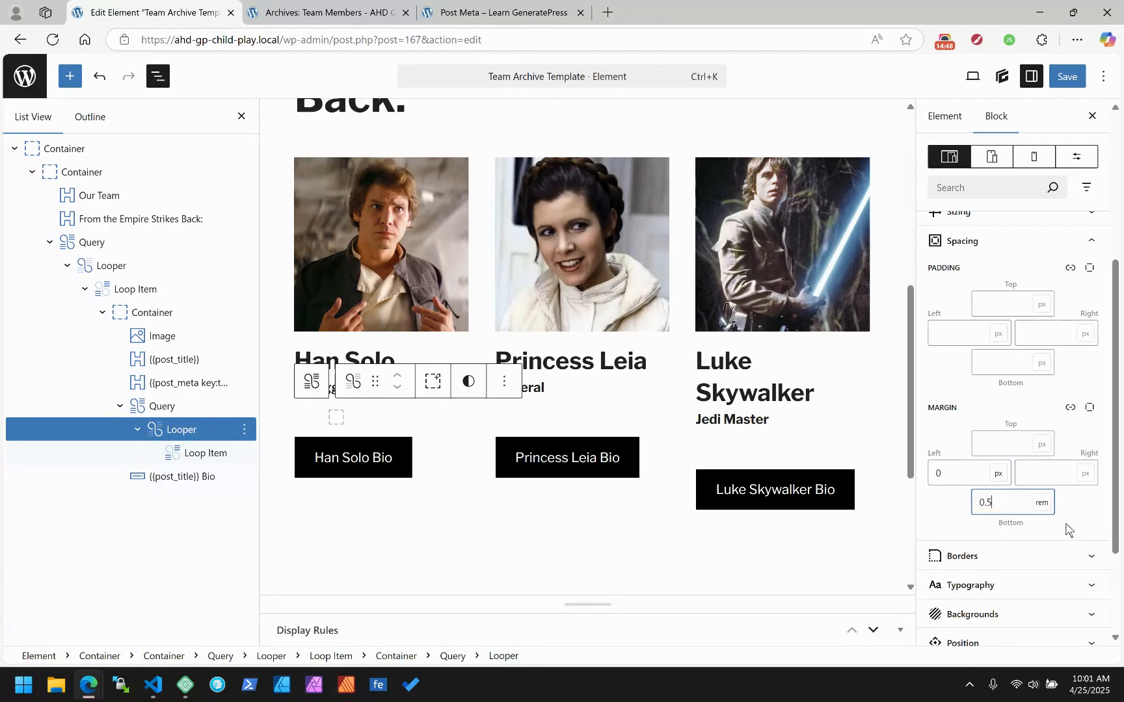
Insert a GenerateBlocks Text block inside the nested Query's Loop Item.
click(200, 457)
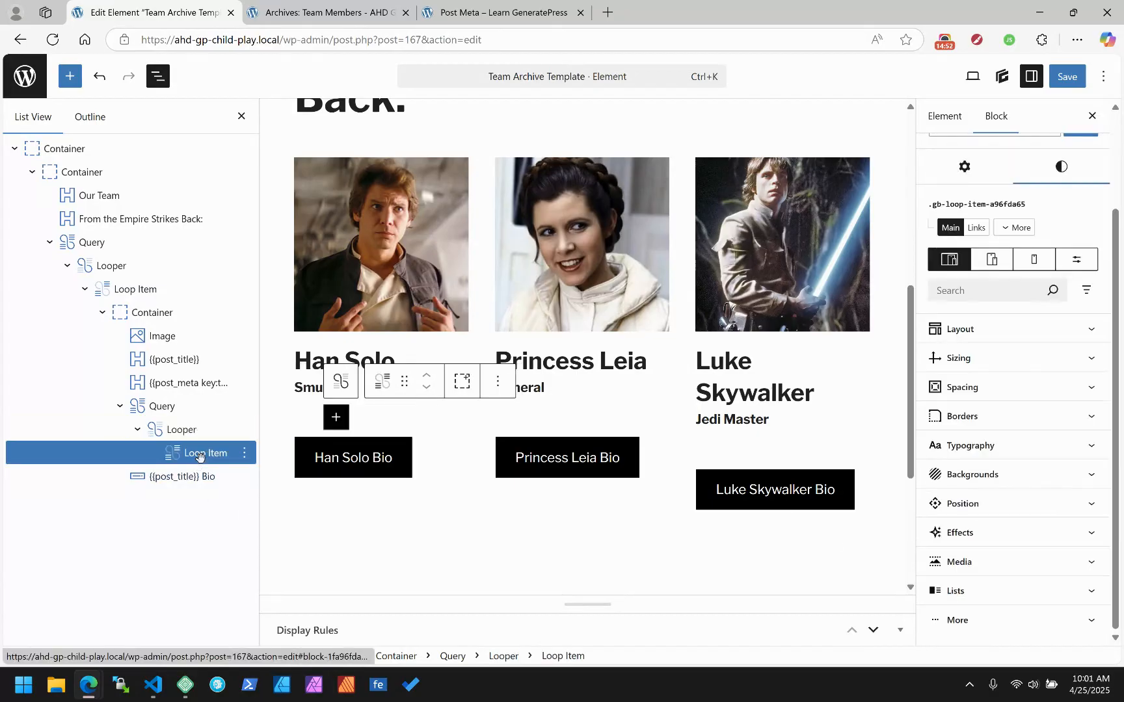
click(337, 415)
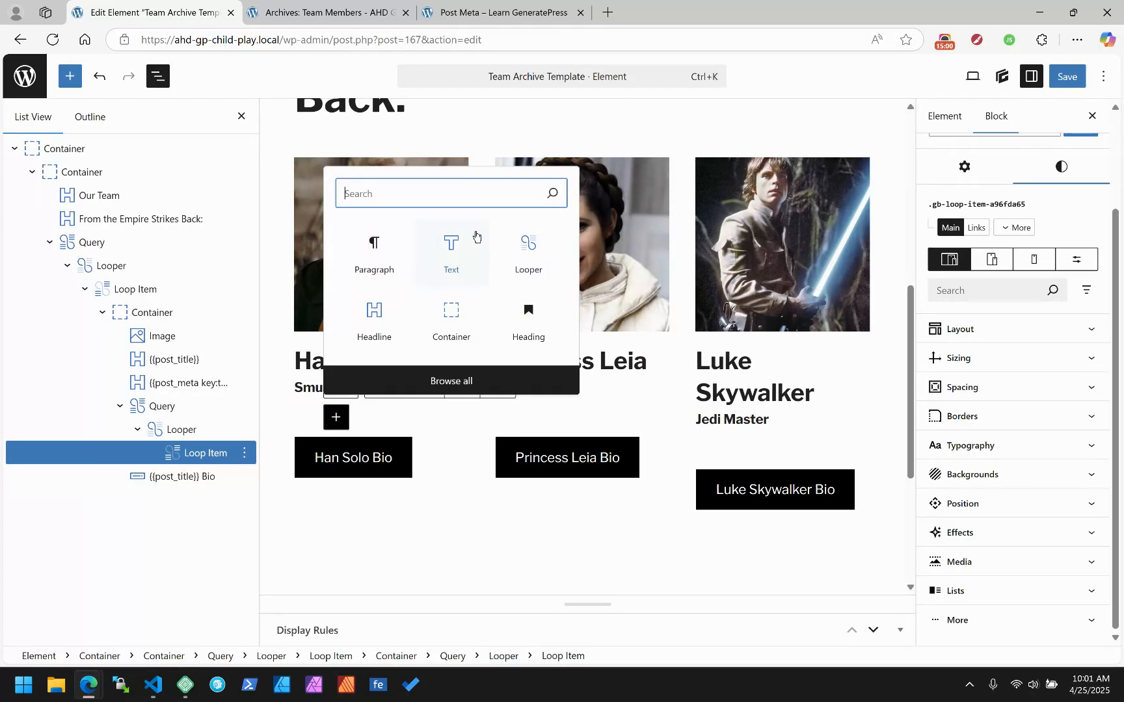
click(451, 247)
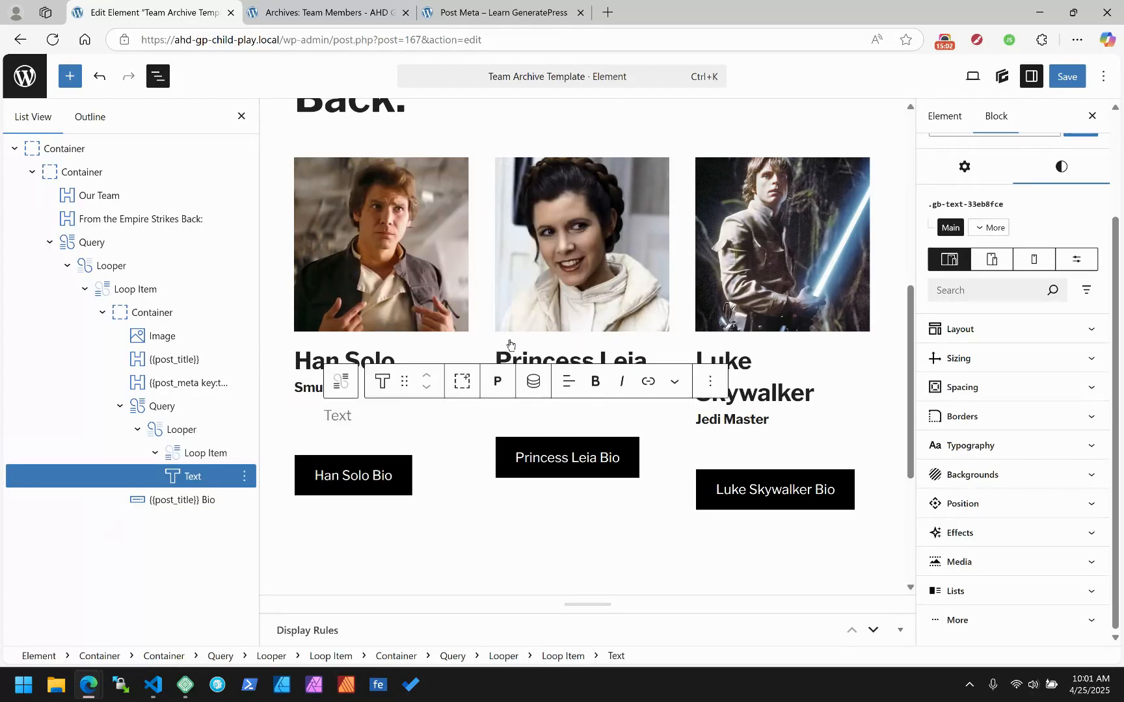
Insert a Loop Item dynamic tag with the meta key social_media_platform into the new Text block, and save the template.
click(532, 383)
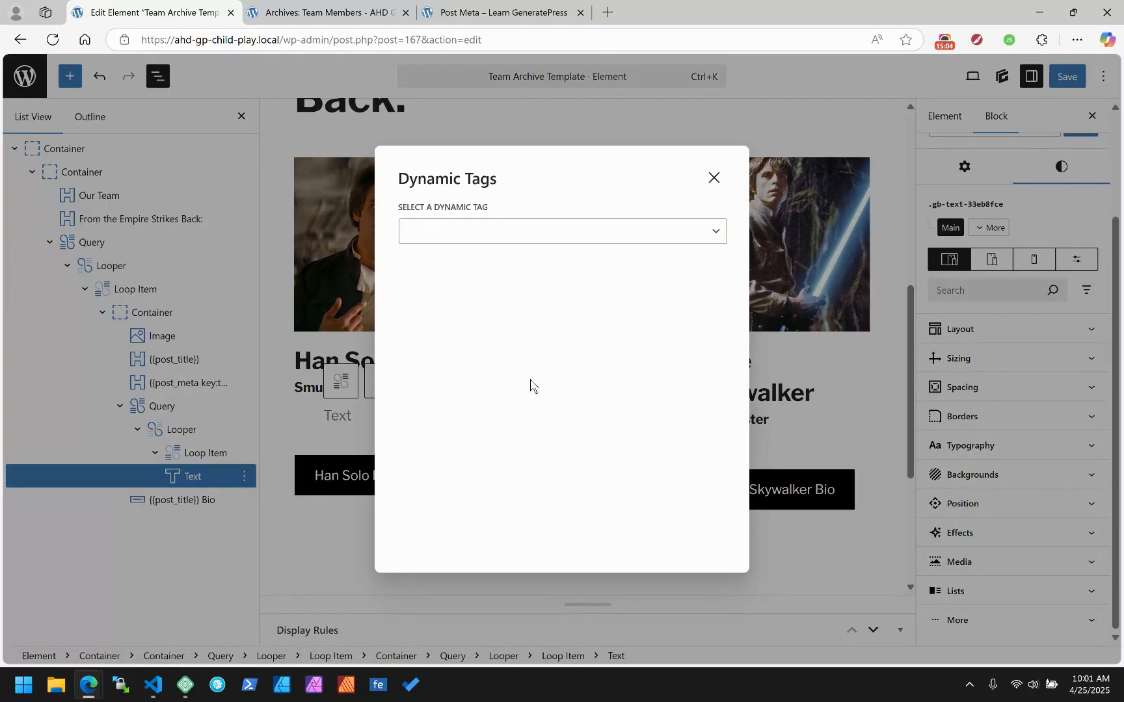
click(484, 233)
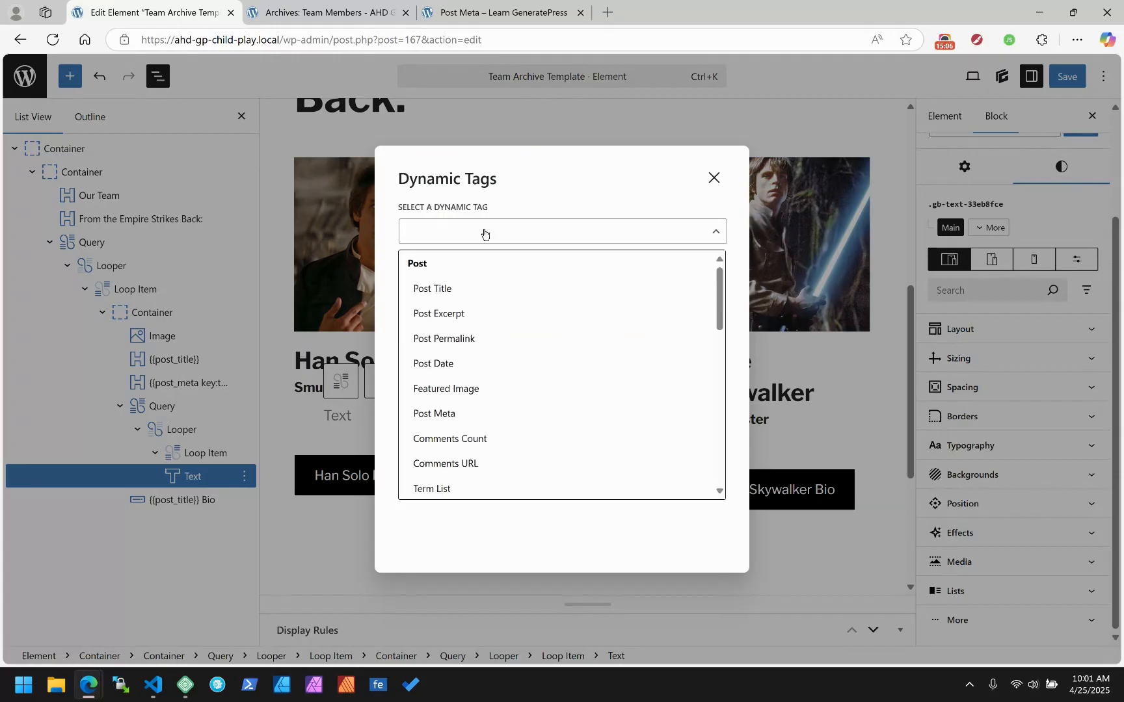
scroll(565, 357, down, 5)
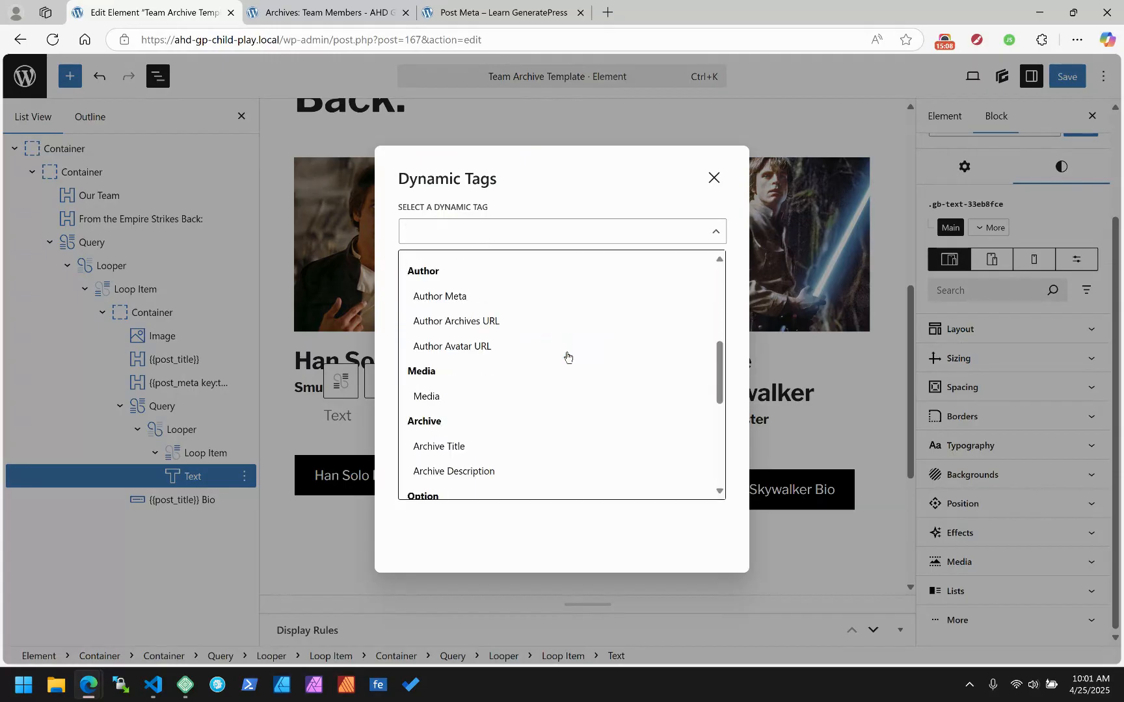
scroll(567, 356, down, 4)
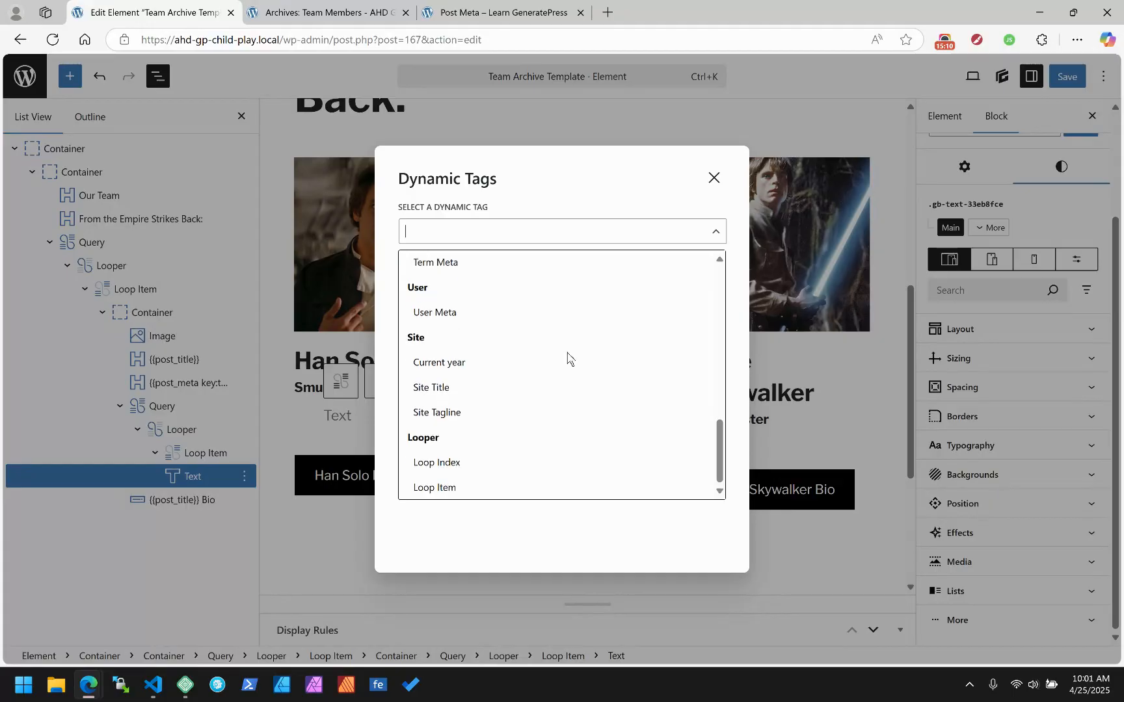
click(432, 487)
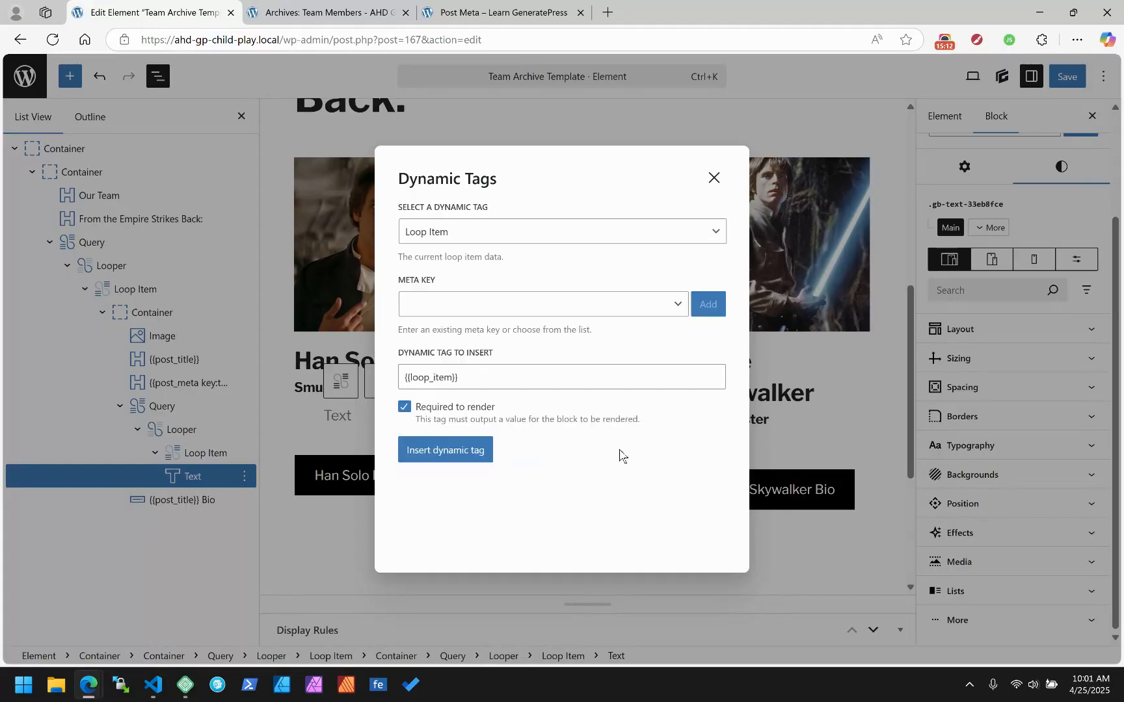
click(527, 317)
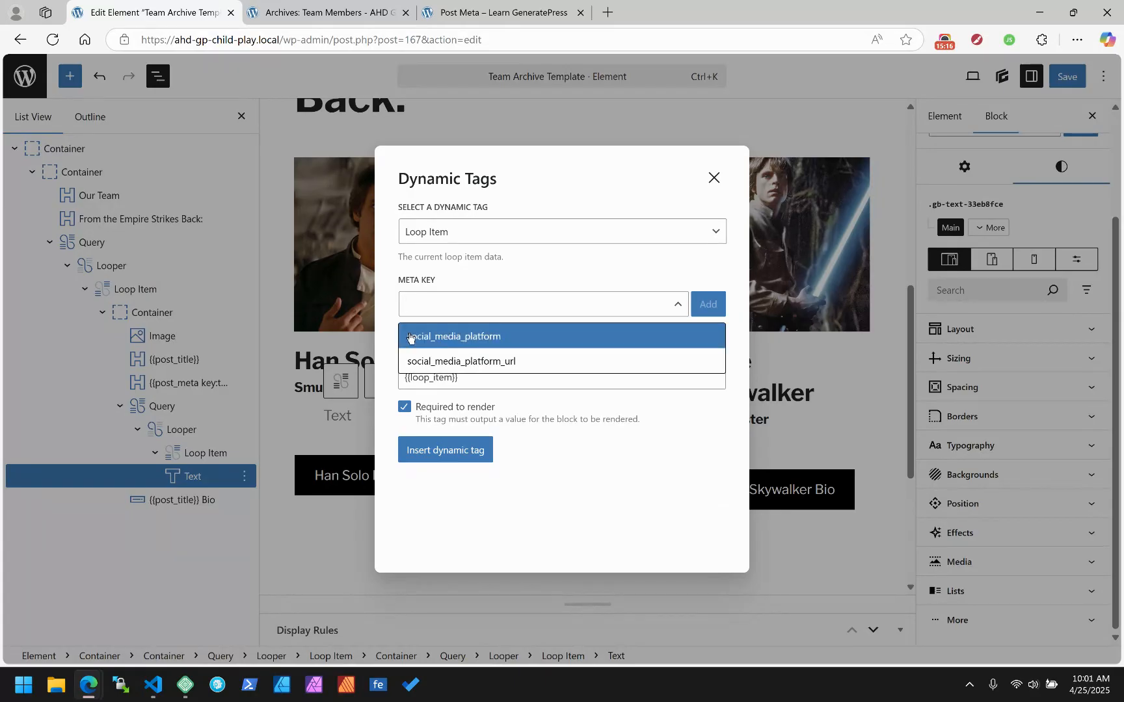
click(465, 340)
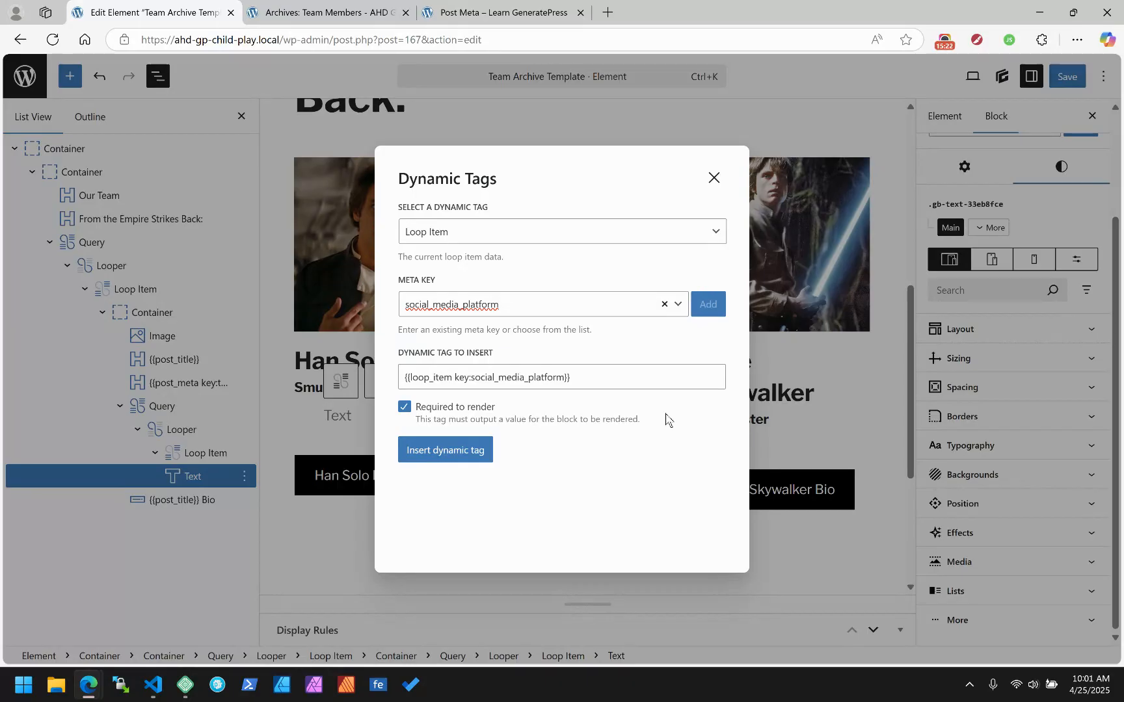
click(464, 453)
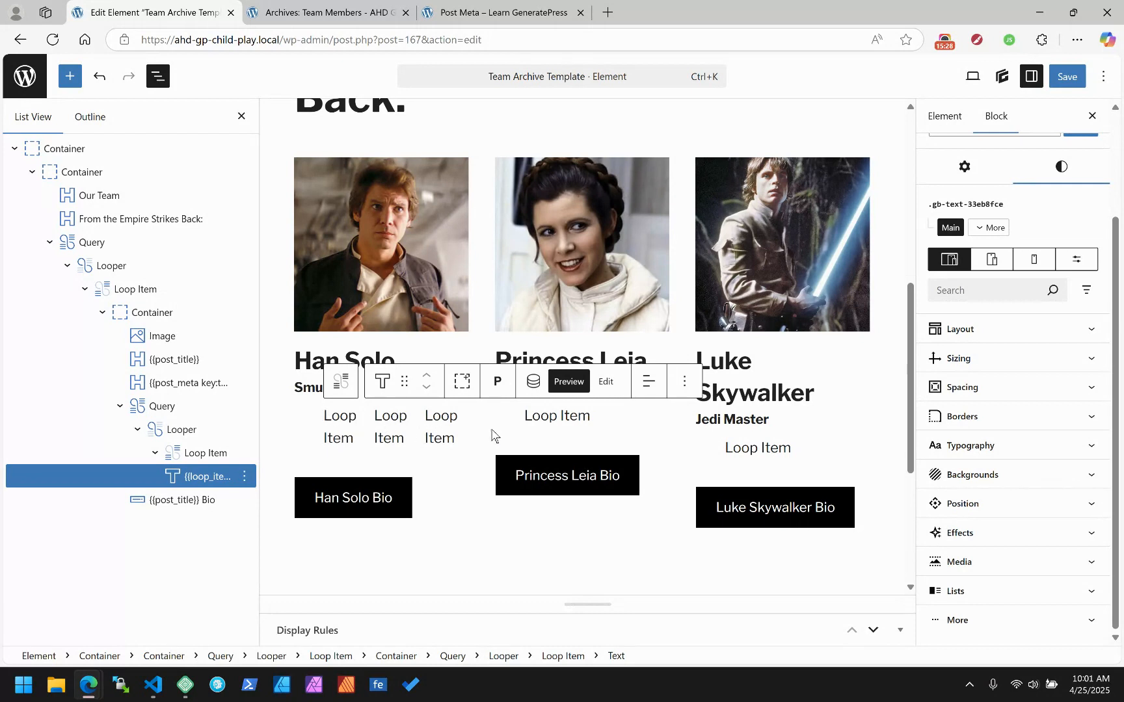
click(1075, 78)
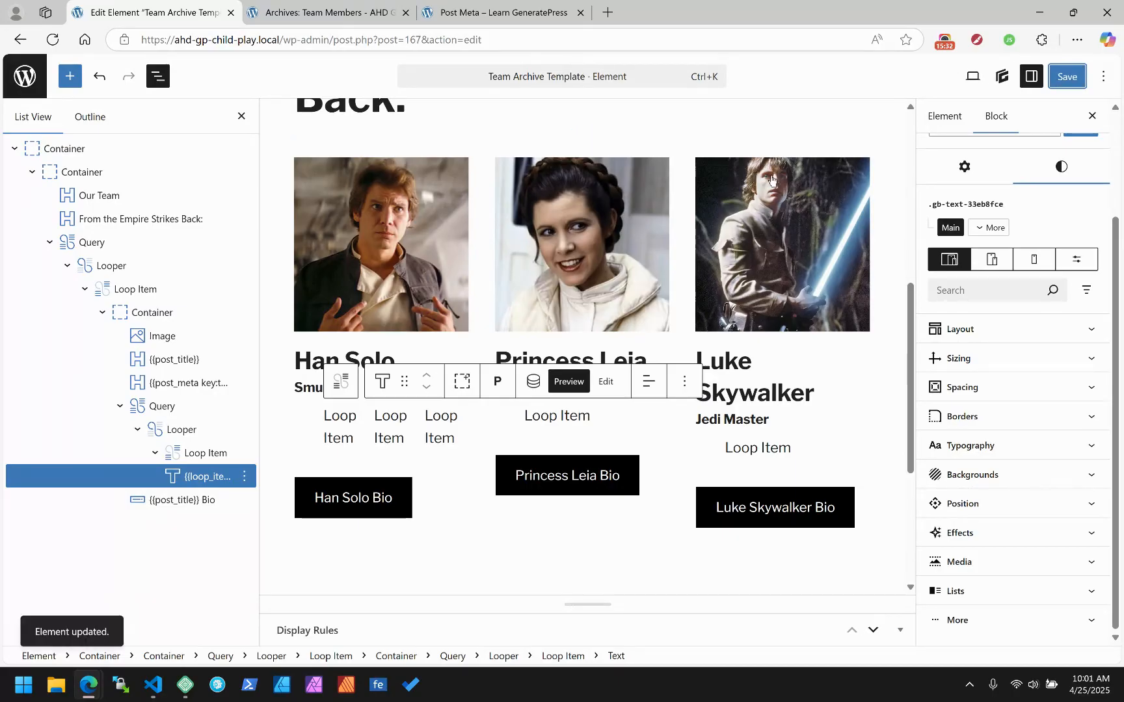
Reload the Team Members archive page and inspect the markup of Han Solo's nested social media list.
click(322, 12)
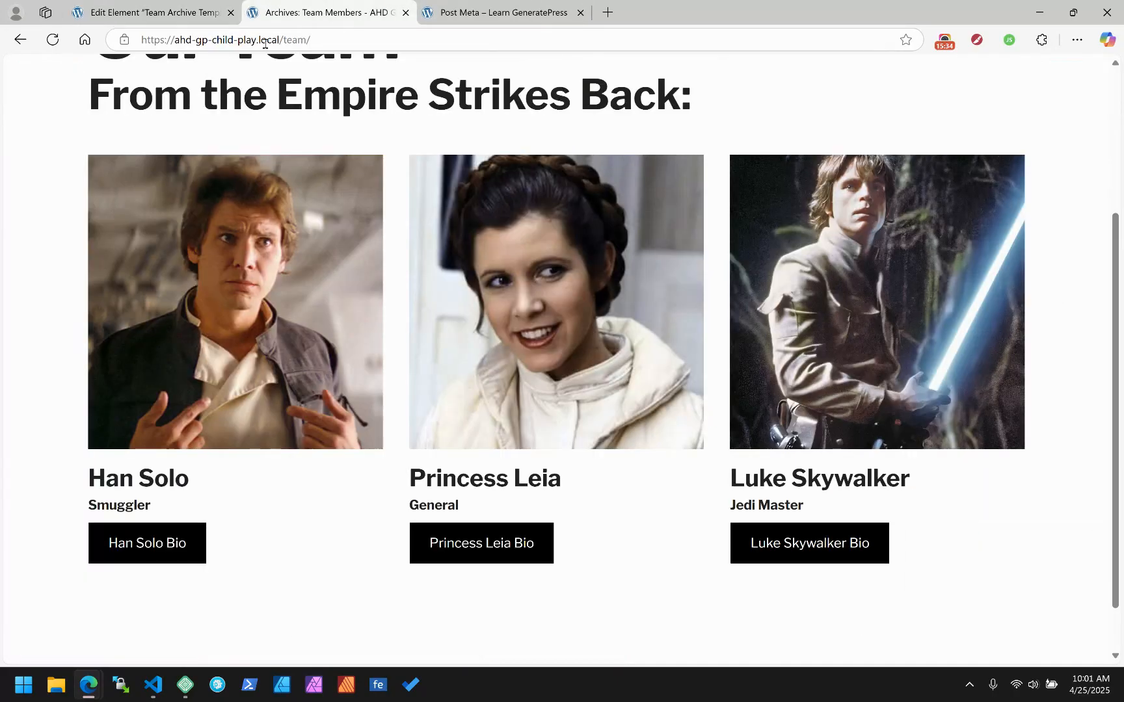
click(52, 40)
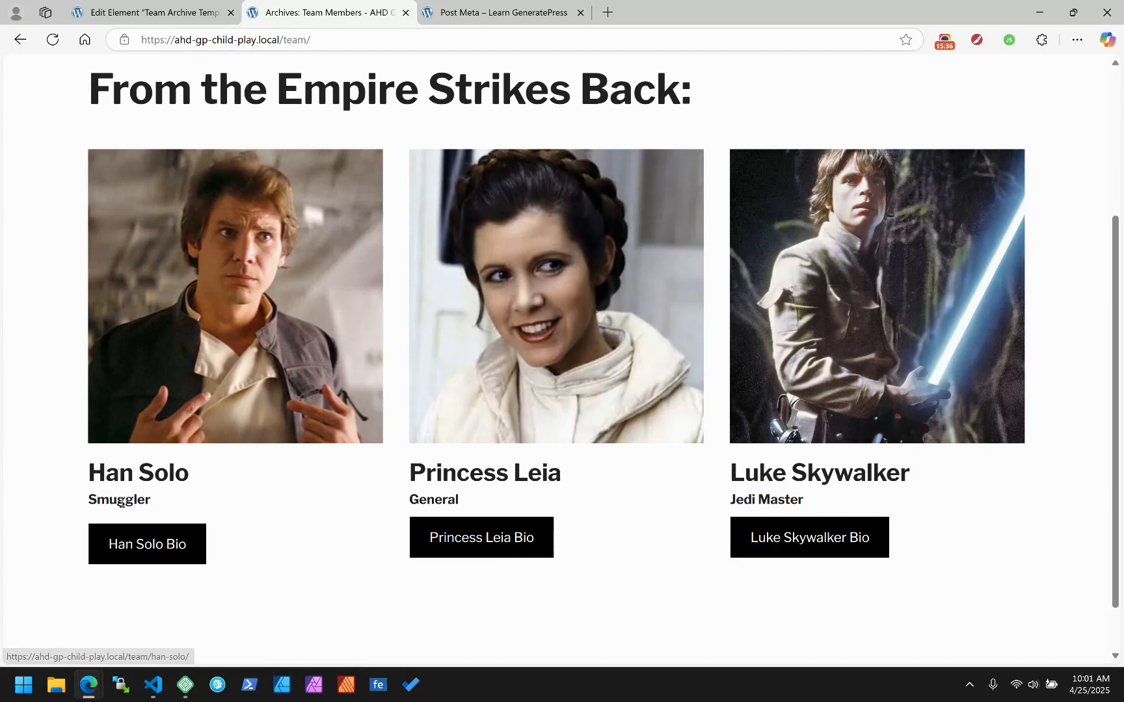
right_click(122, 504)
click(166, 489)
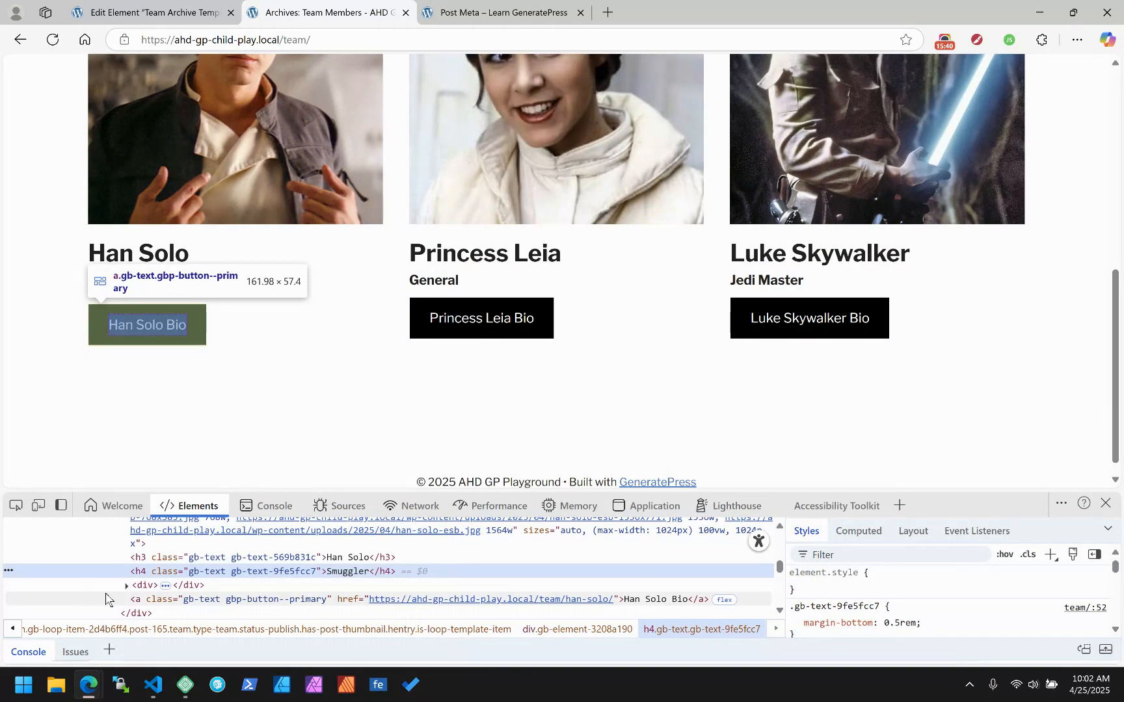
click(127, 585)
click(136, 600)
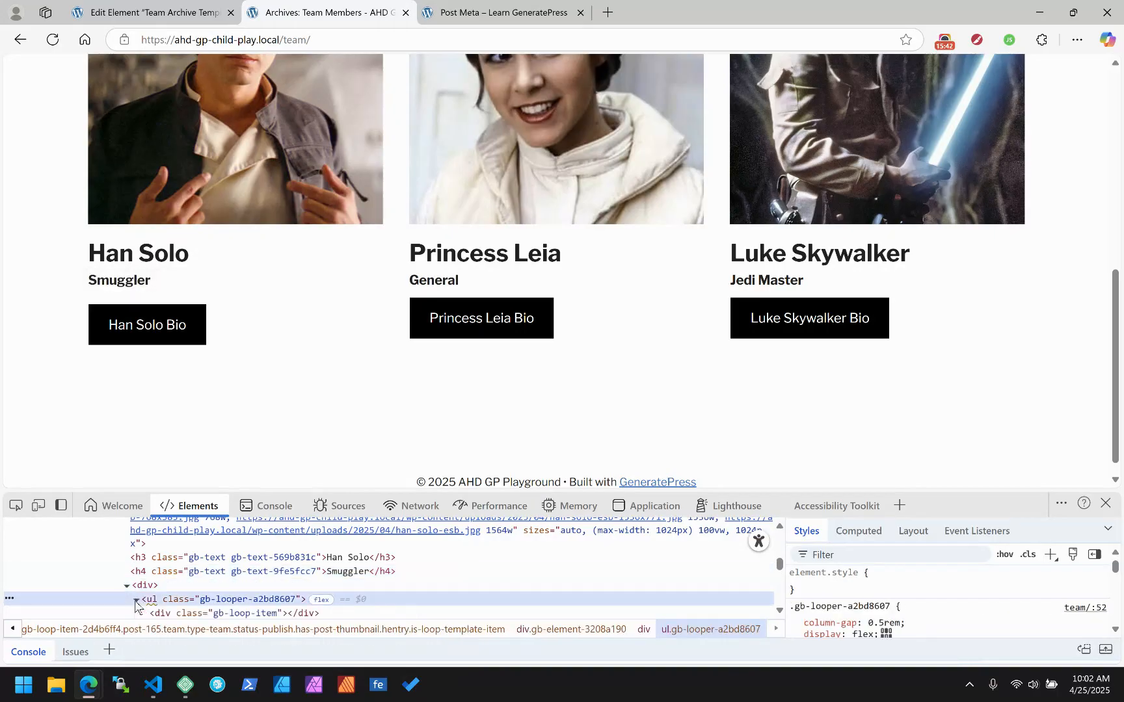
scroll(136, 605, down, 2)
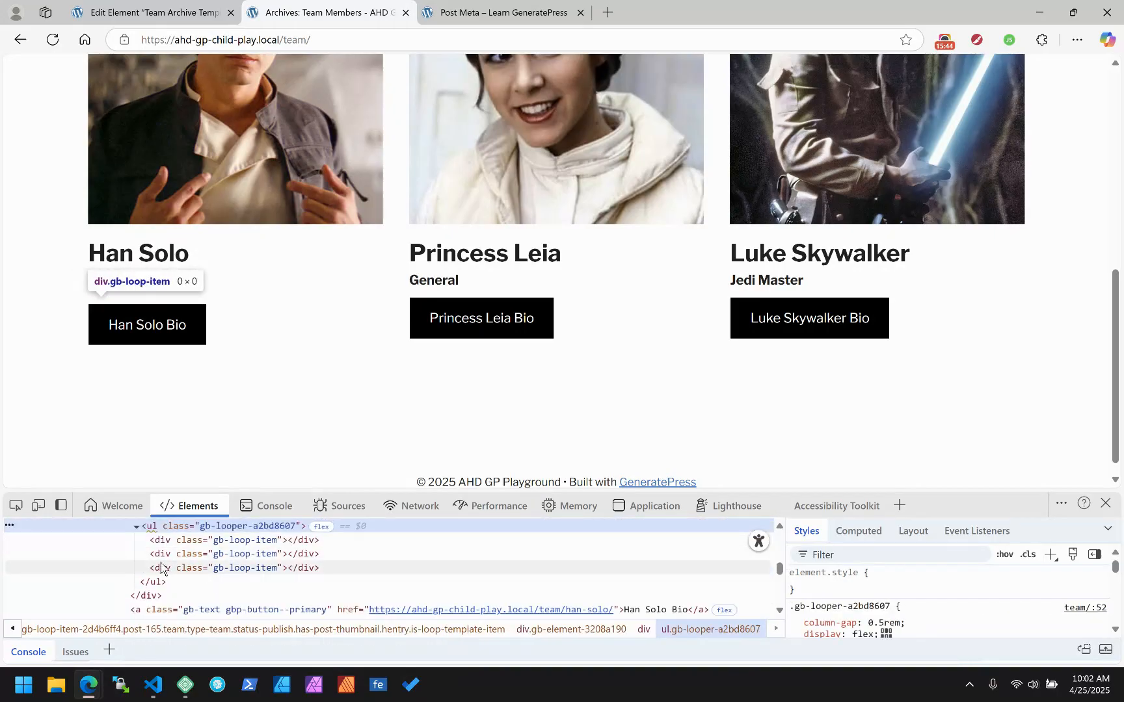
In the Team Archive Template, set the nested Loop Item's tag name to li and save the template.
click(212, 6)
click(179, 458)
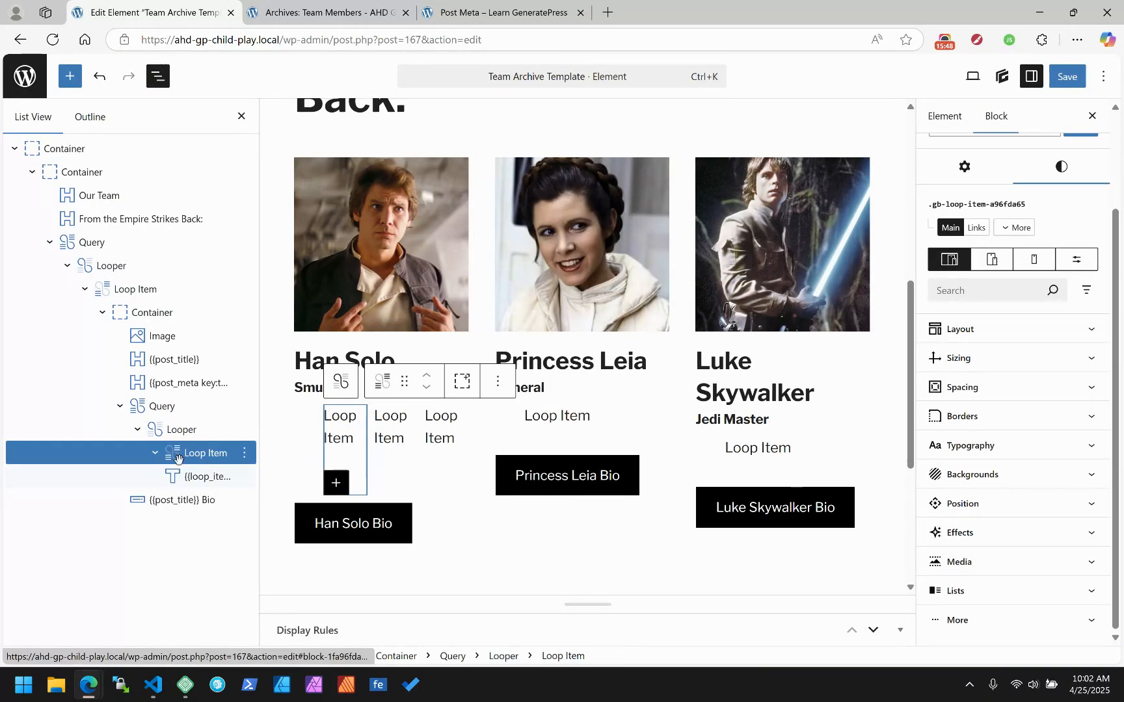
click(965, 167)
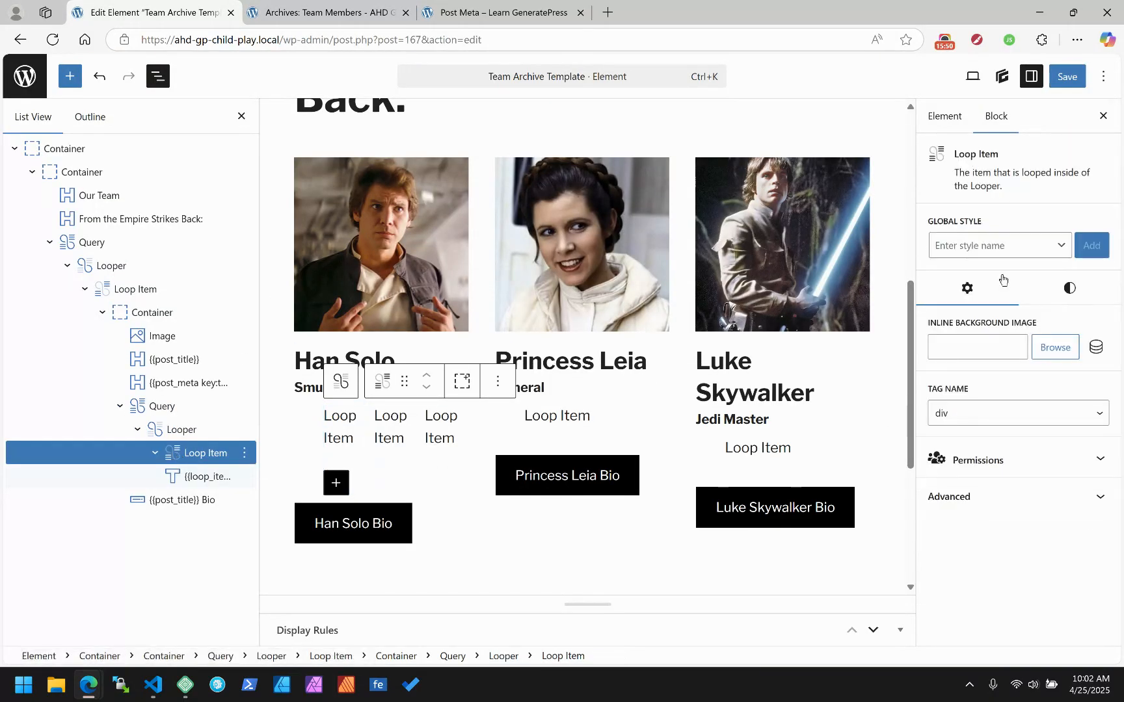
click(964, 416)
click(953, 457)
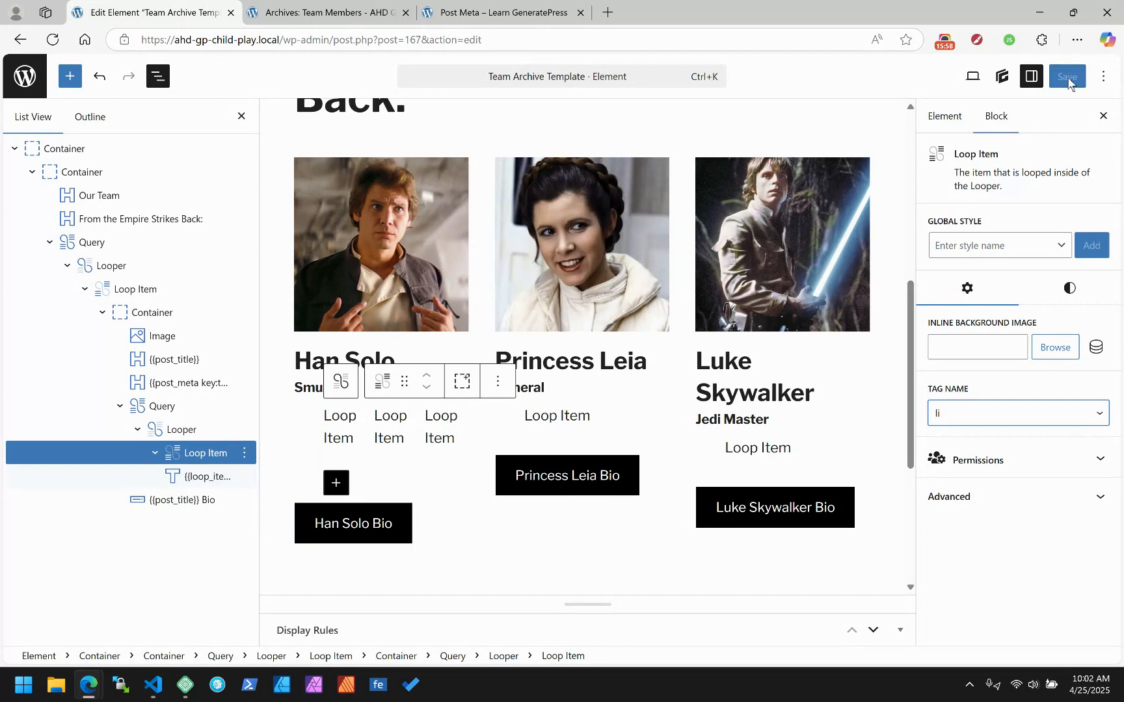
click(1067, 84)
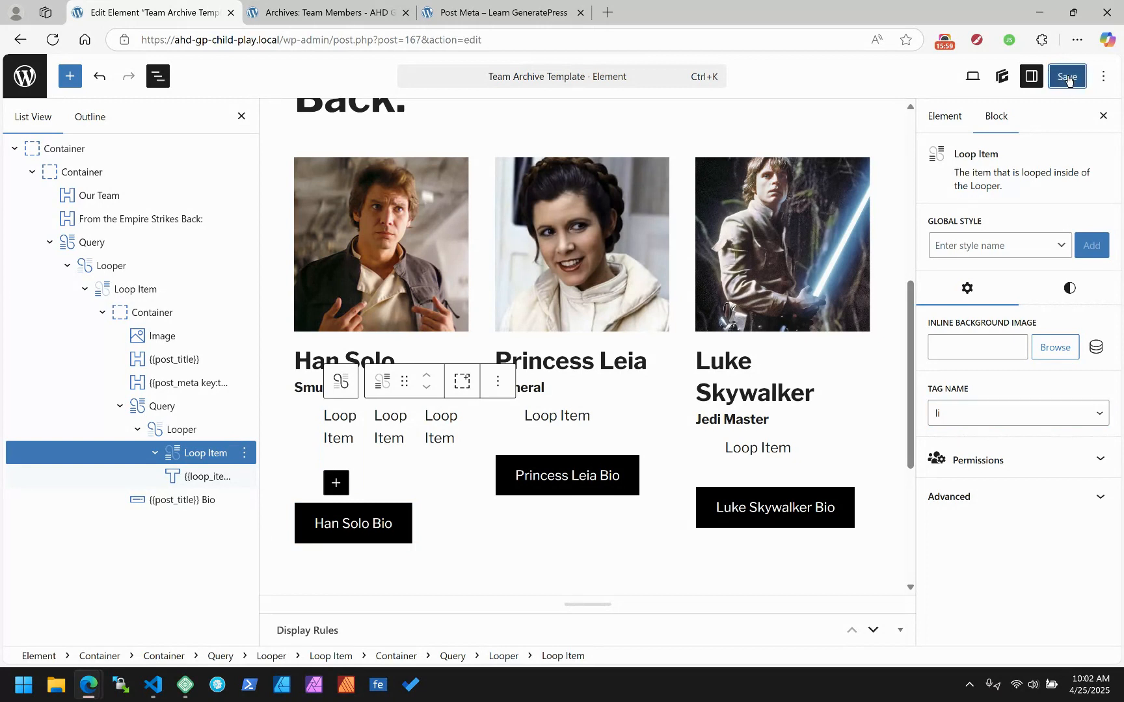
Reload the Team Members archive page and examine the div, ul and li markup of Han Solo's nested list.
click(311, 7)
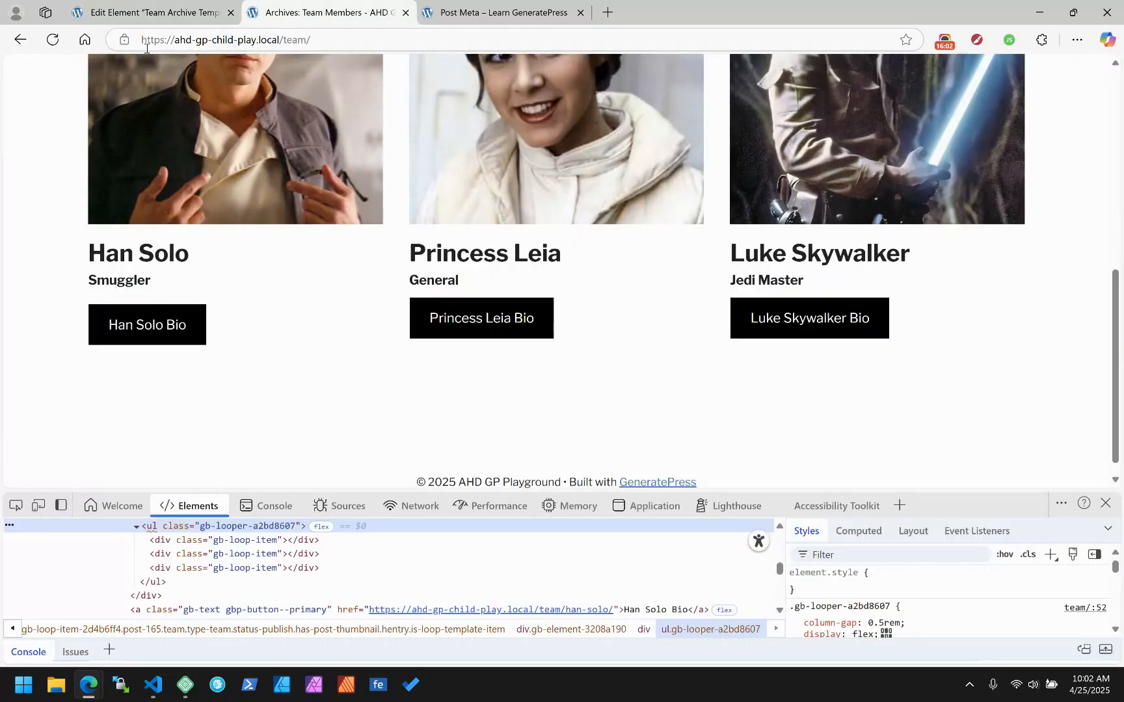
click(52, 40)
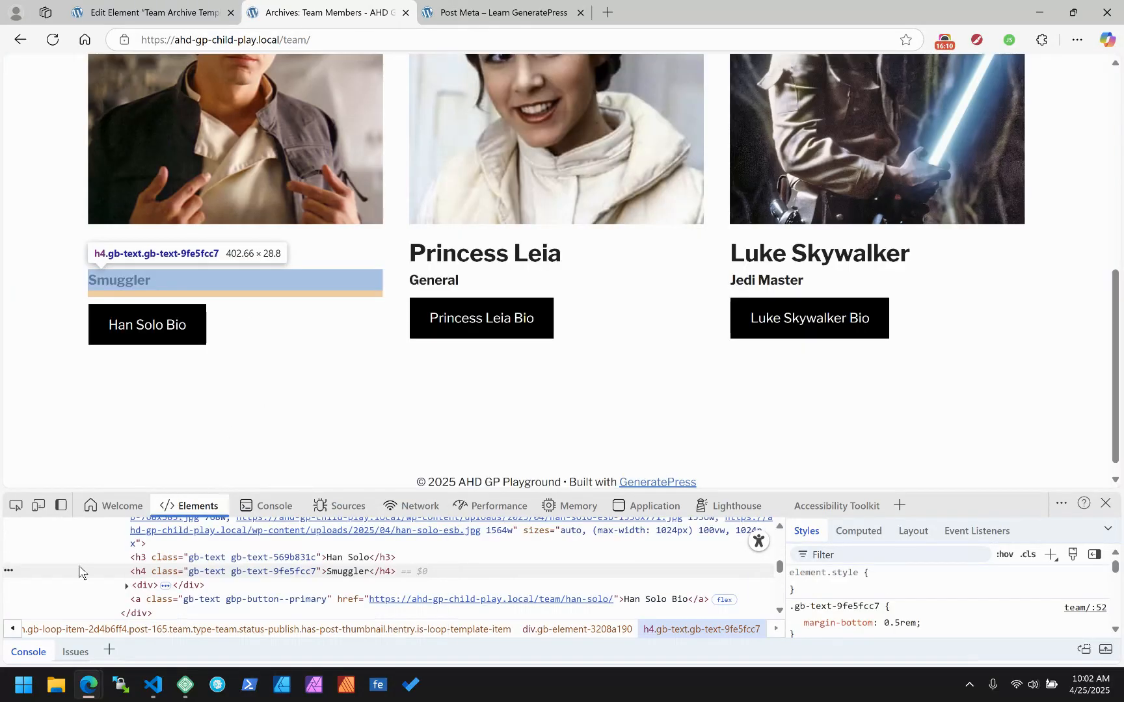
click(131, 585)
scroll(143, 585, down, 2)
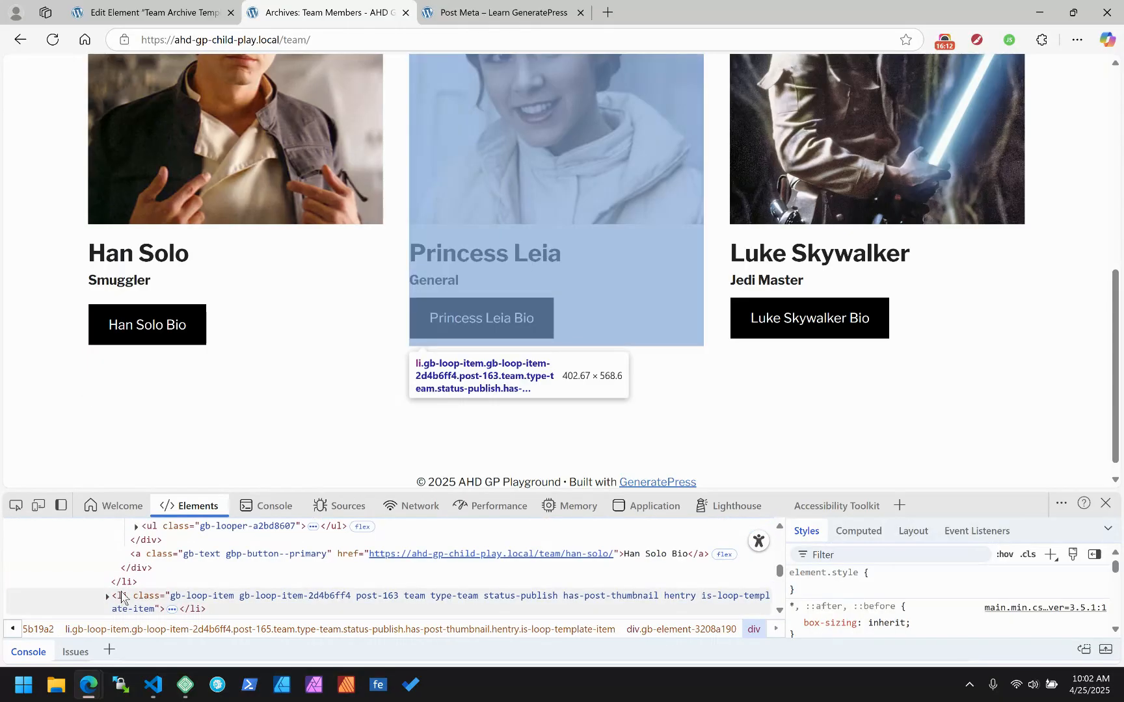
scroll(145, 582, up, 2)
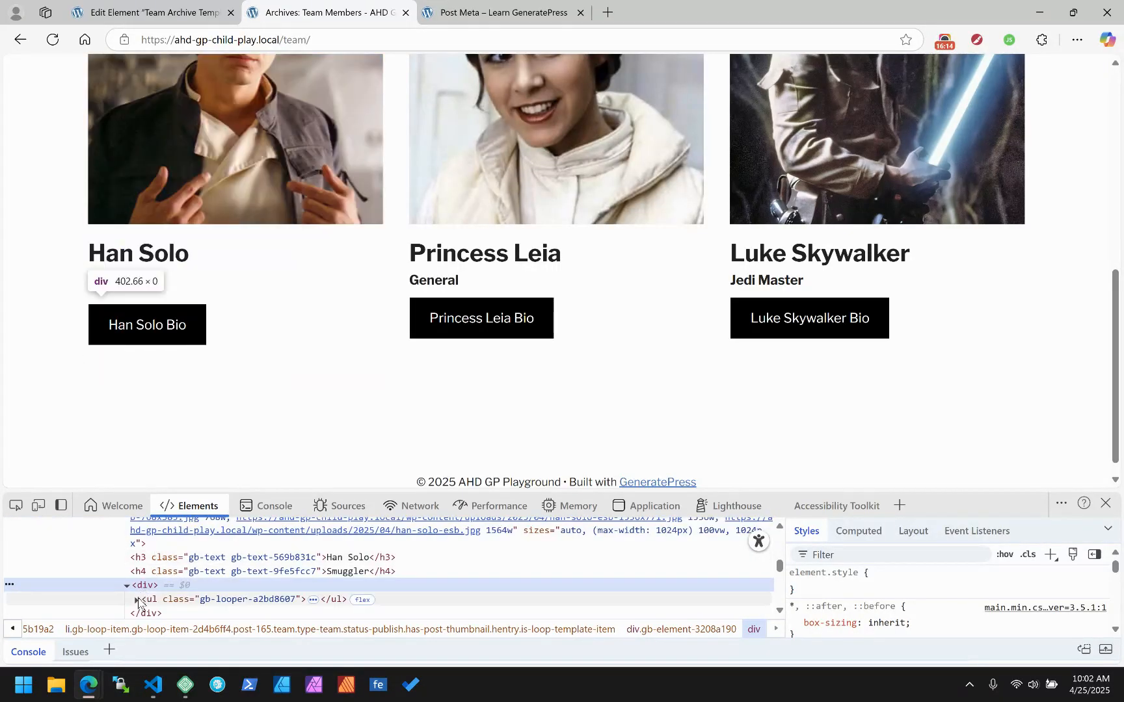
click(137, 599)
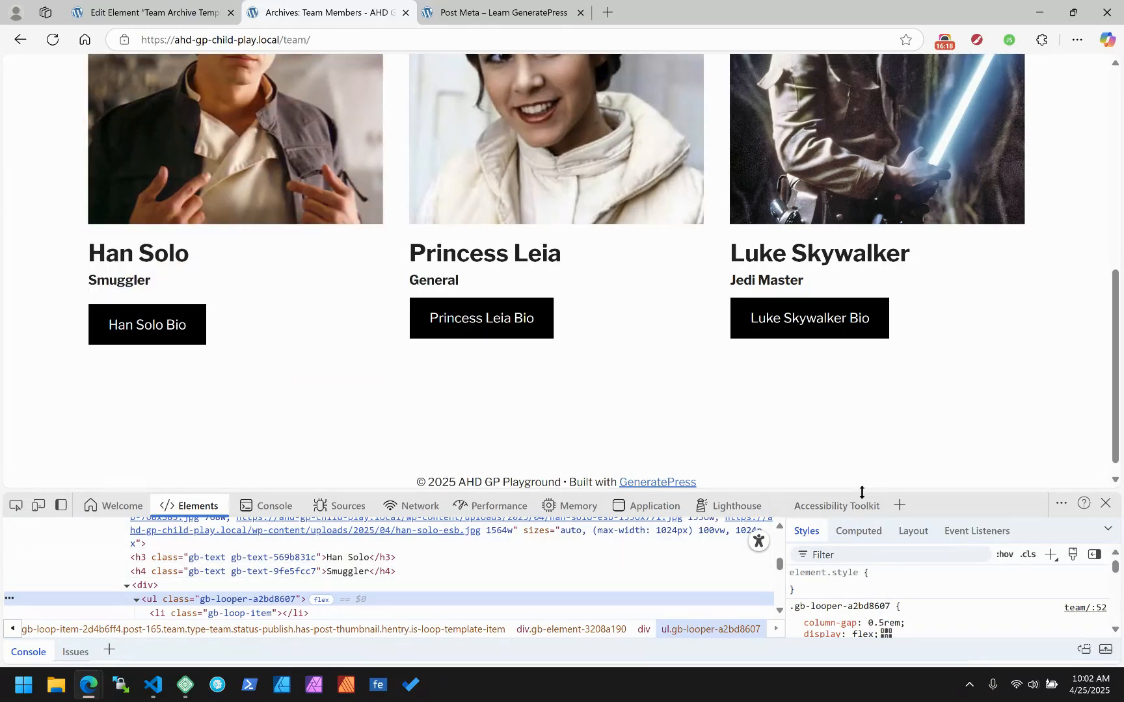
drag(862, 492, 857, 362)
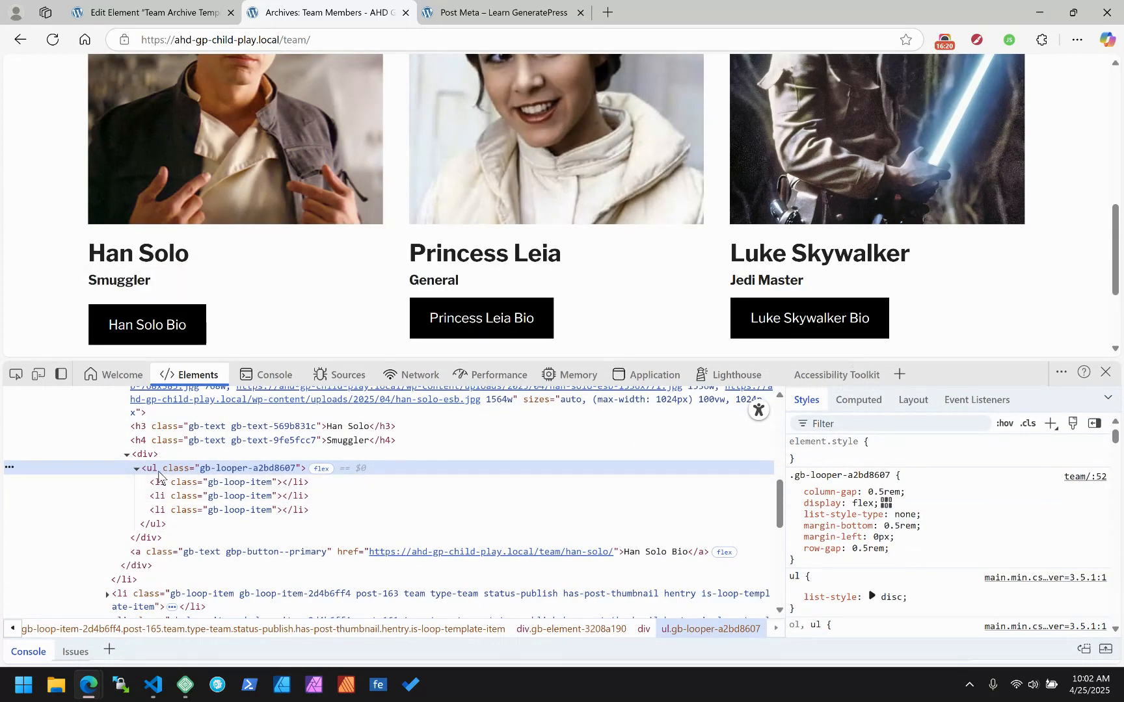
click(144, 455)
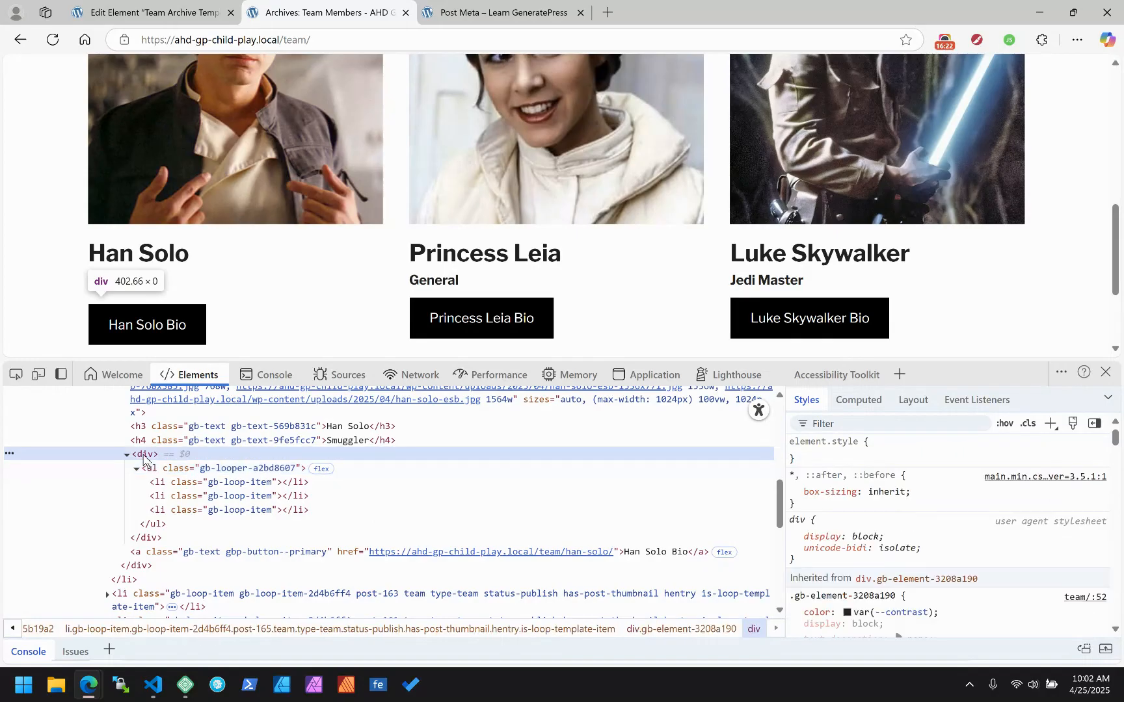
click(168, 469)
click(157, 484)
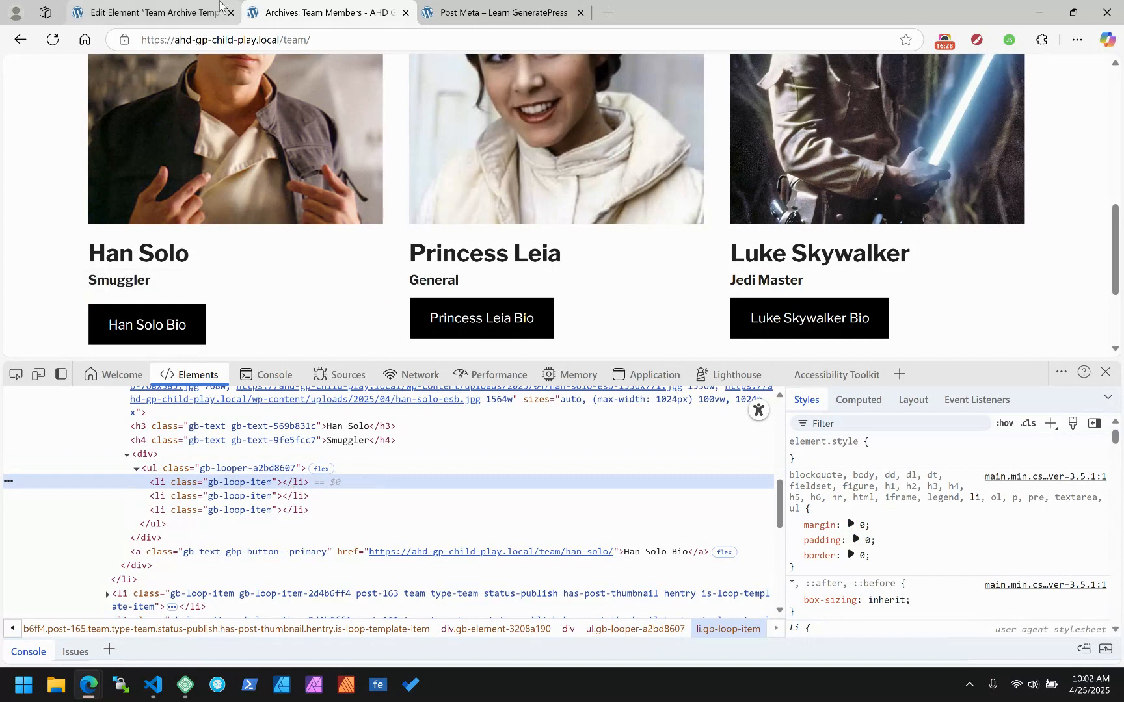
Switch to Visual Studio Code and examine the loop_item tags for the social_media_platform label and value in the untitled notes.
click(150, 12)
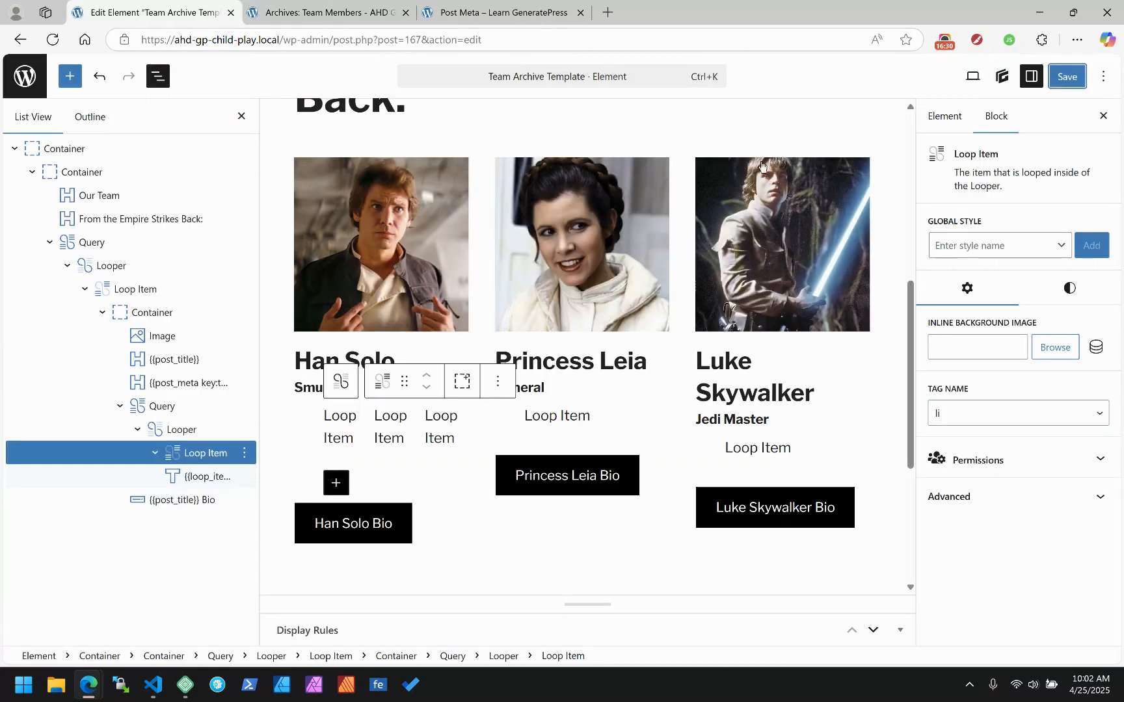
key(alt+Tab)
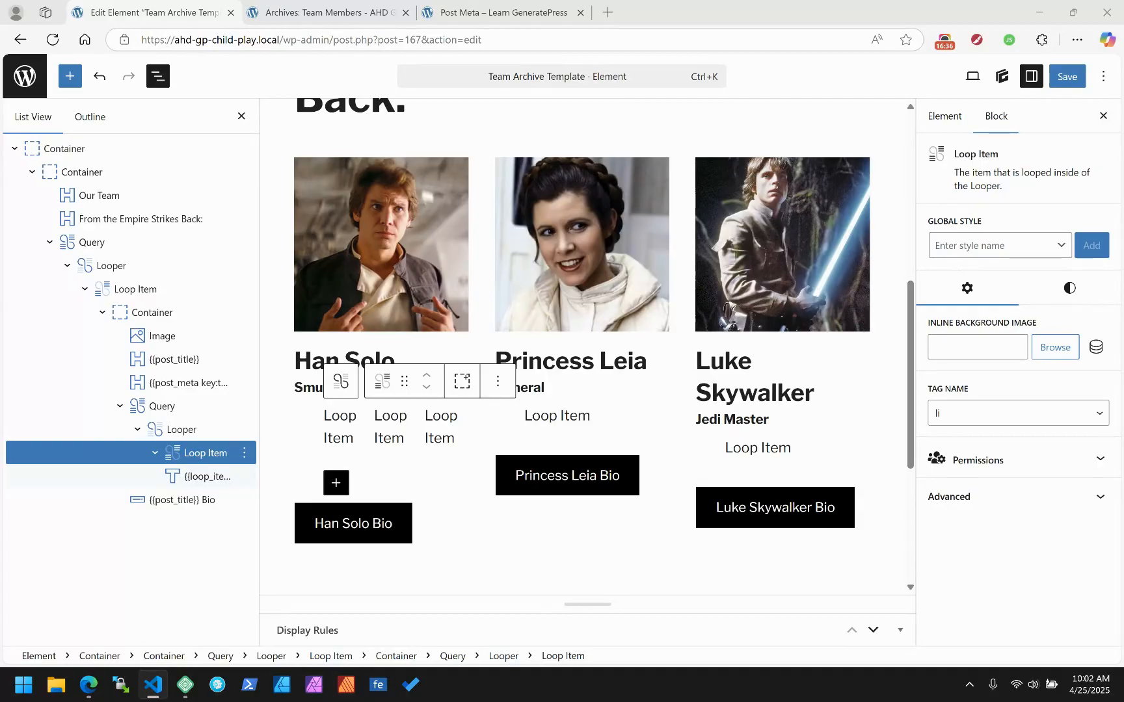
drag(1123, 261, 1031, 76)
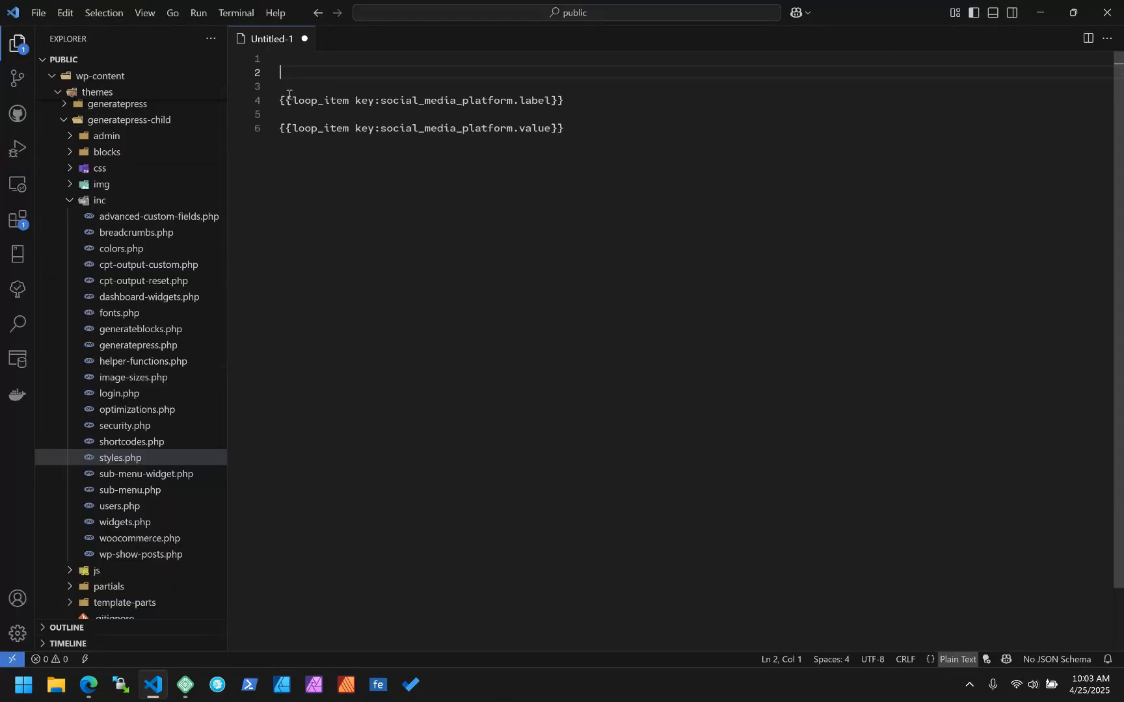
drag(566, 128, 279, 101)
click(450, 101)
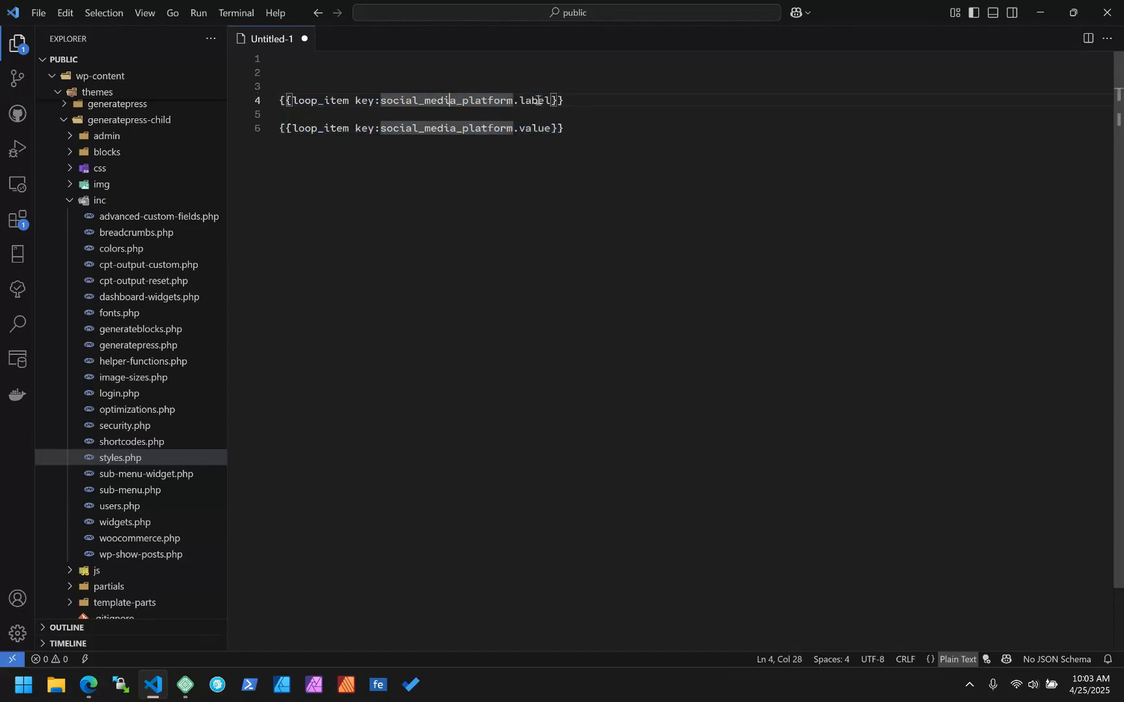
double_click(530, 102)
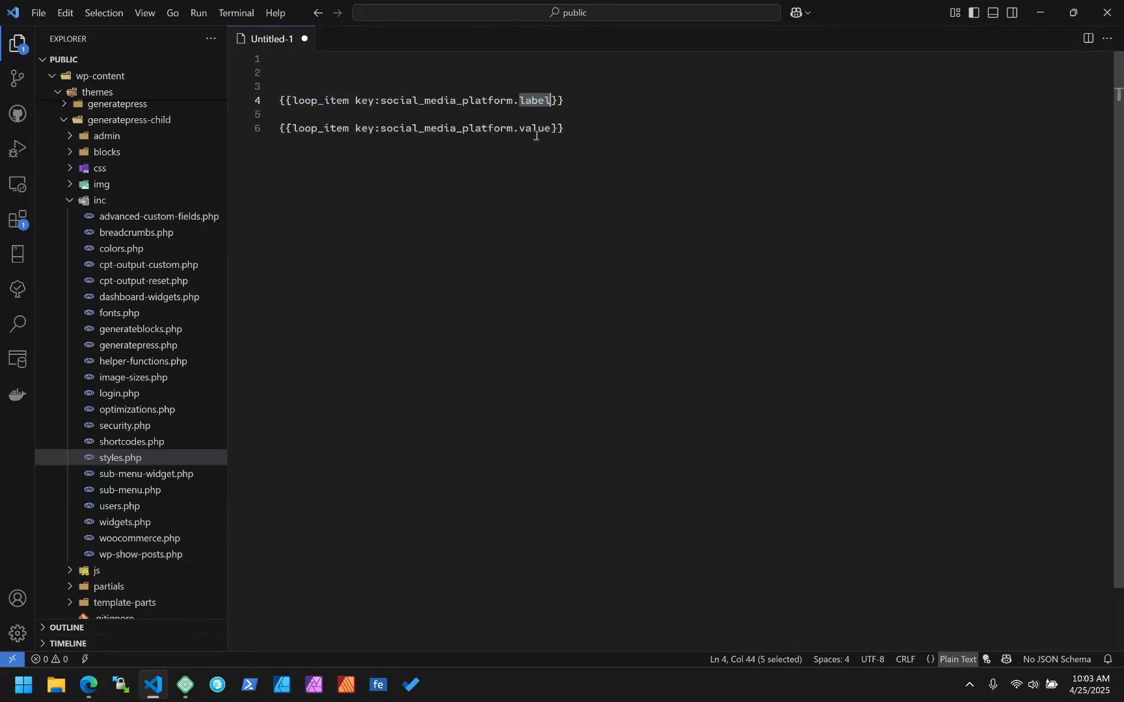
Write array( 'svg icon' => 'label for platform' ) on line 2 above the loop_item tags, and switch back to the browser.
click(325, 69)
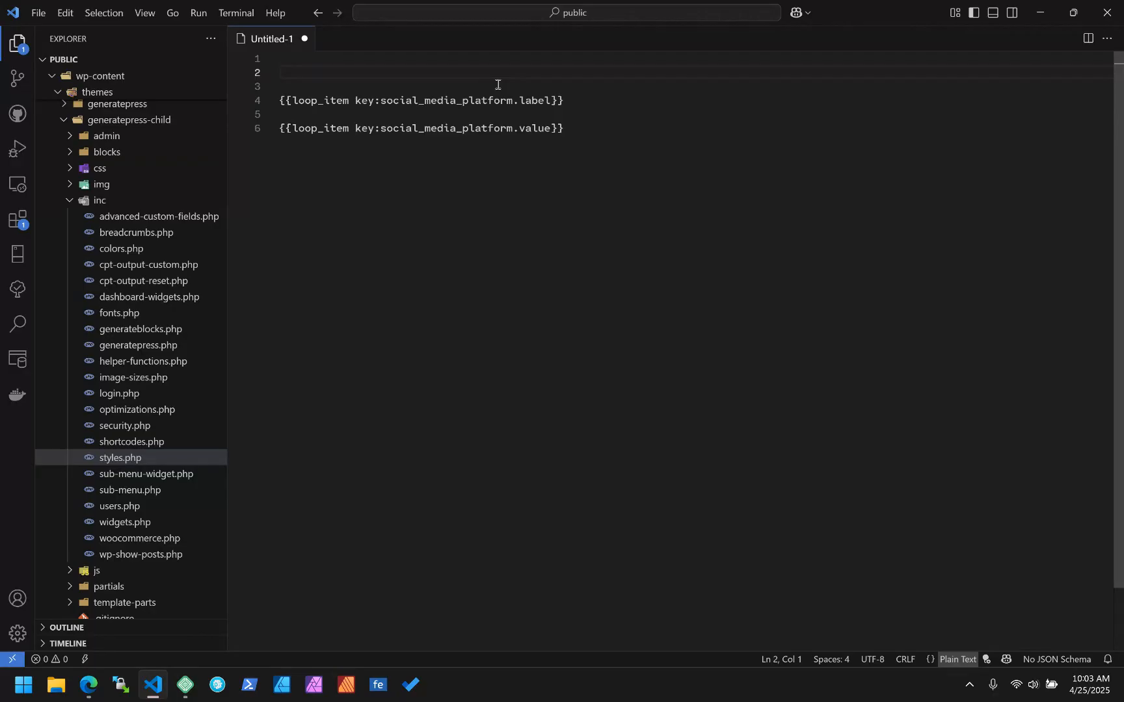
text(array()
text( ')
text(svg icon)
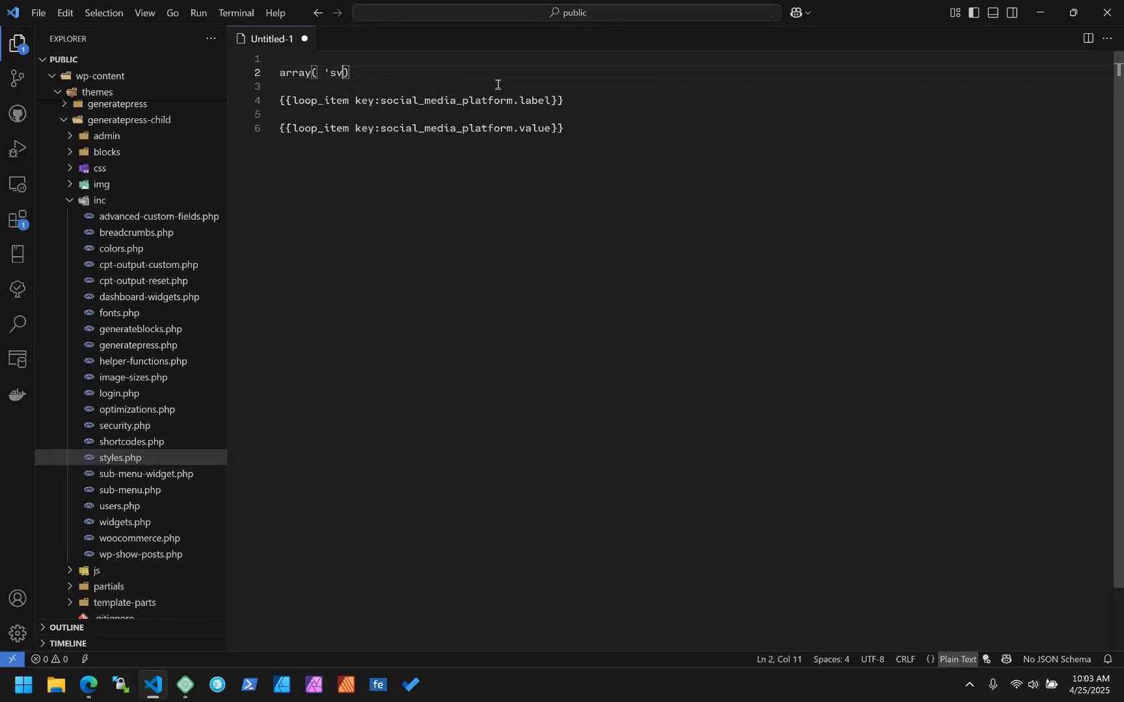
text(' => ')
text(label for platform')
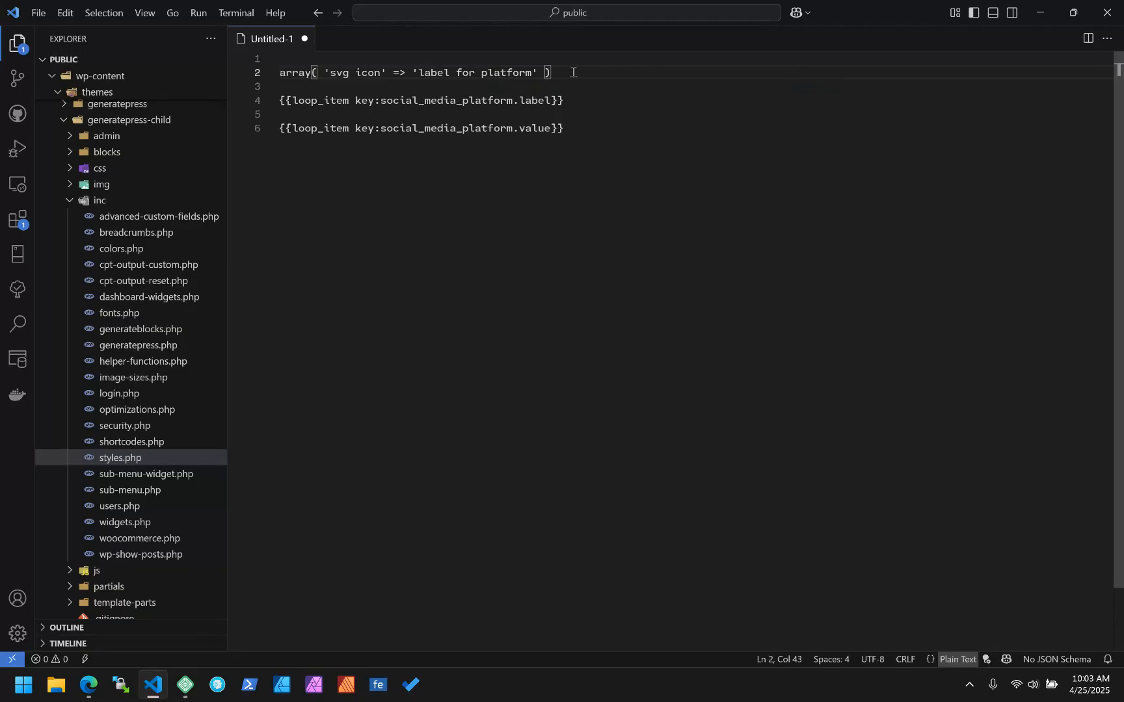
click(324, 73)
click(539, 73)
key(alt+Tab)
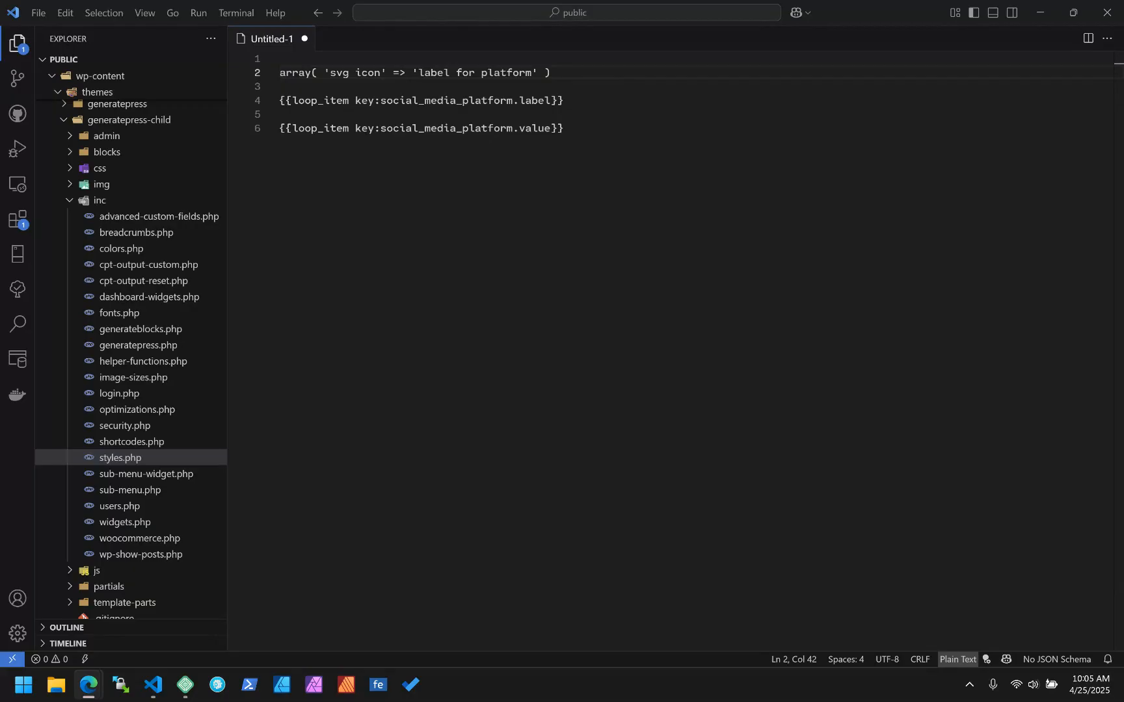
Add a second pair, 'svg icon 2' => 'label for second platform', to the array on line 2 of the notes.
click(538, 73)
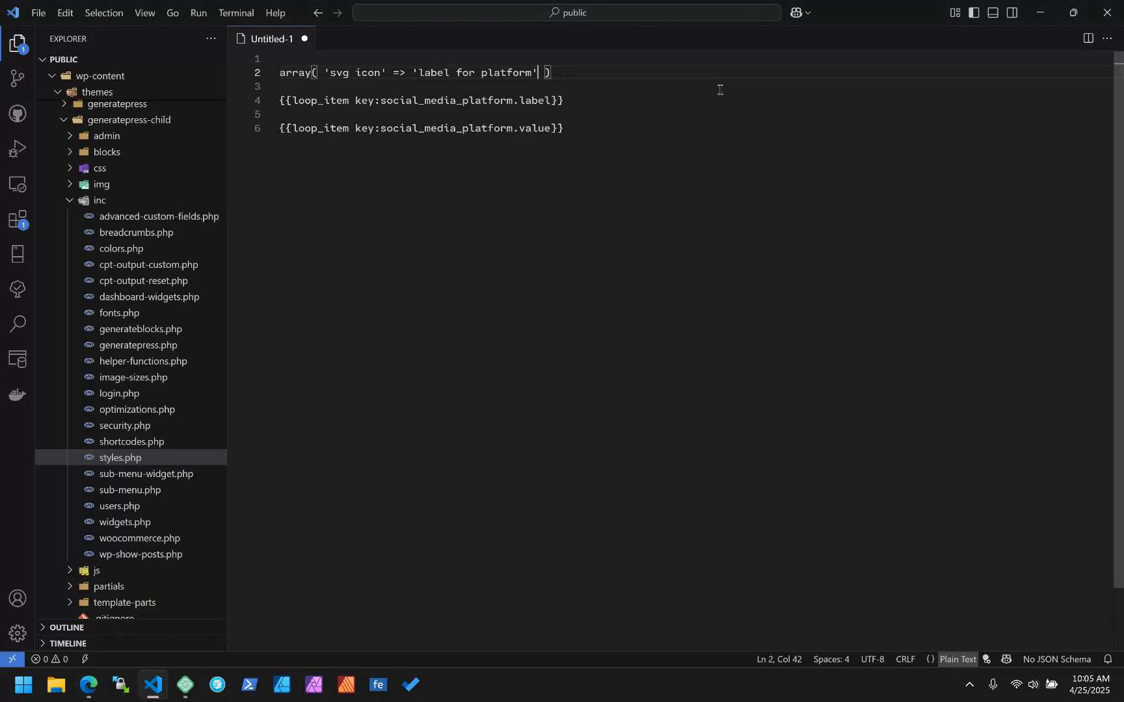
text(, 'svg)
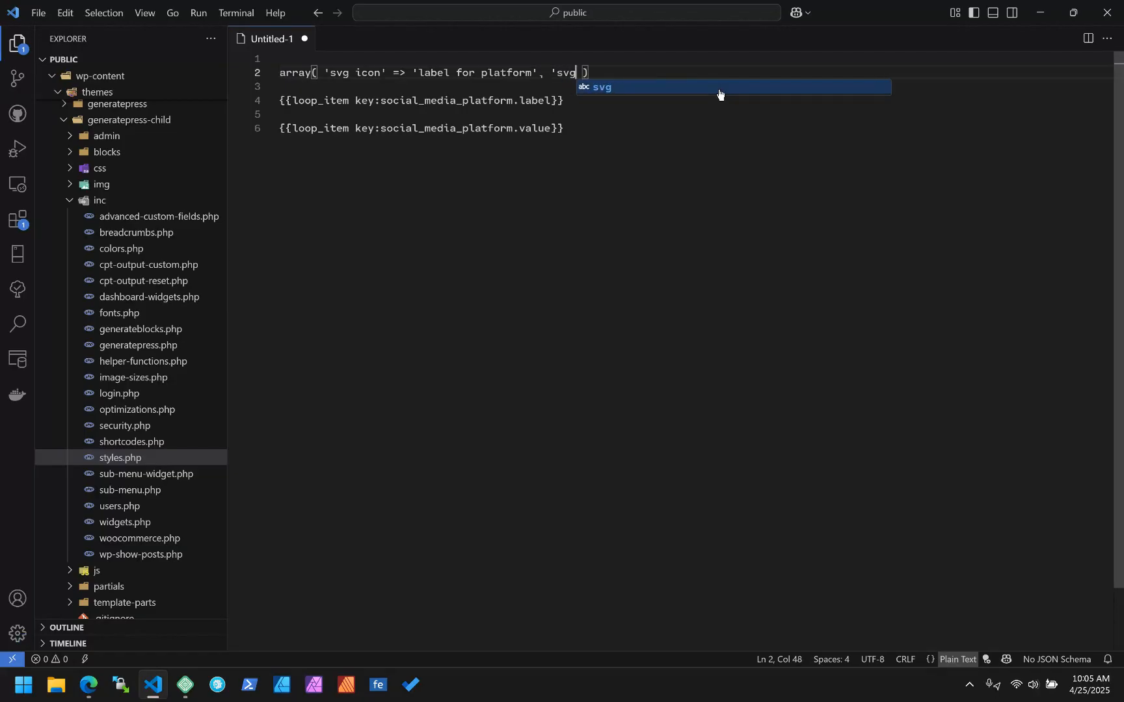
text( icon 2 )
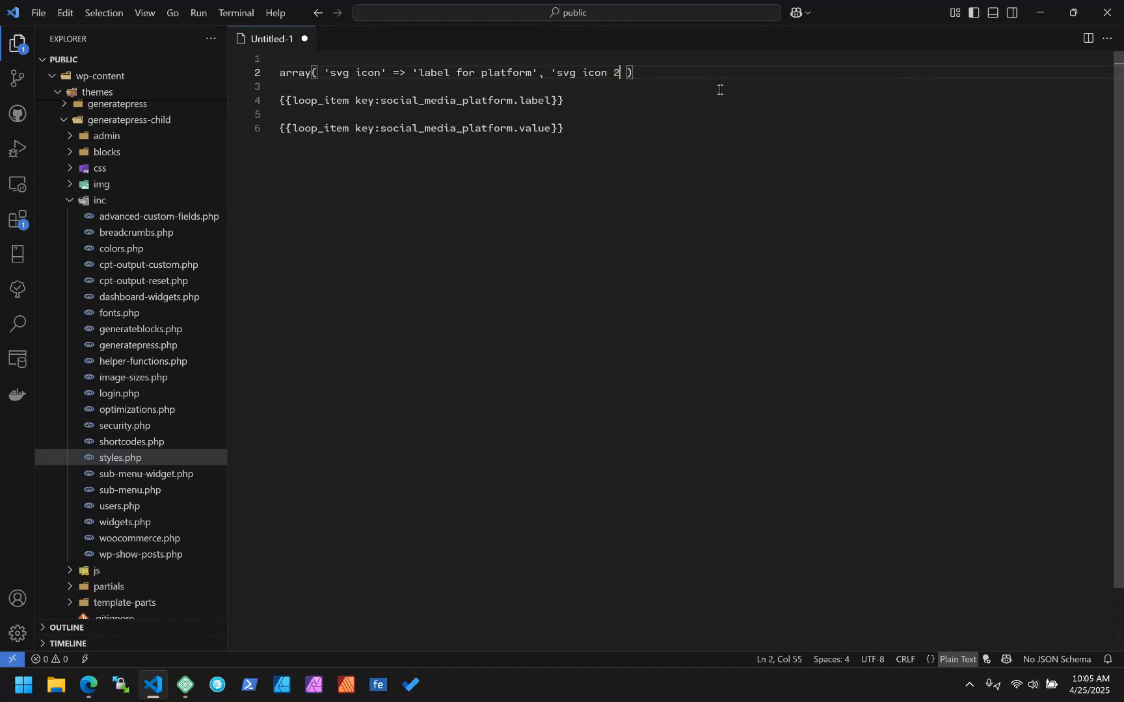
text(' => 'label for )
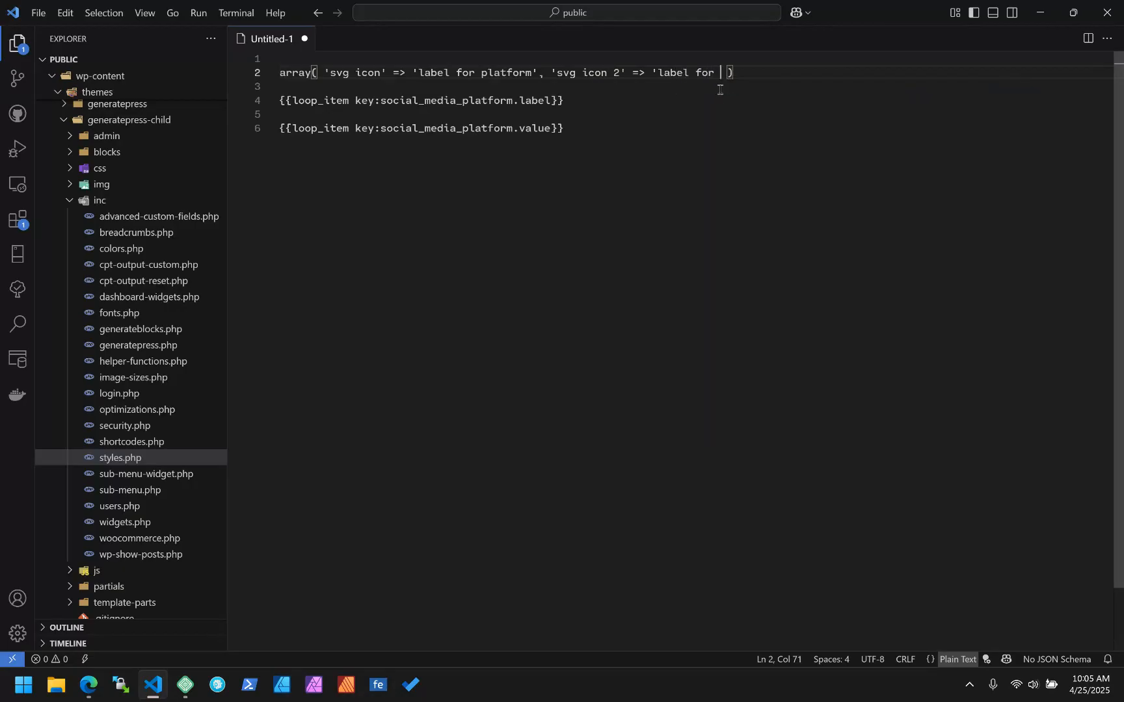
text(second platofr)
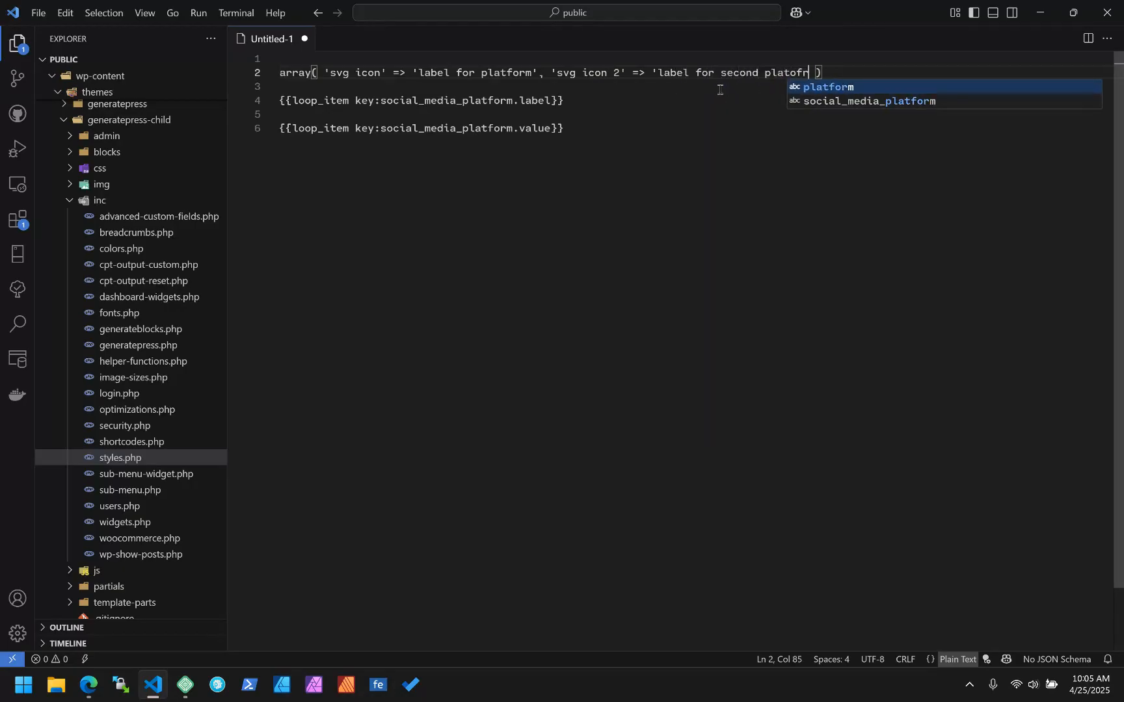
key(BackSpace)
key(BackSpace)
key(BackSpace)
text(ofr)
key(BackSpace)
key(BackSpace)
key(BackSpace)
text(form')
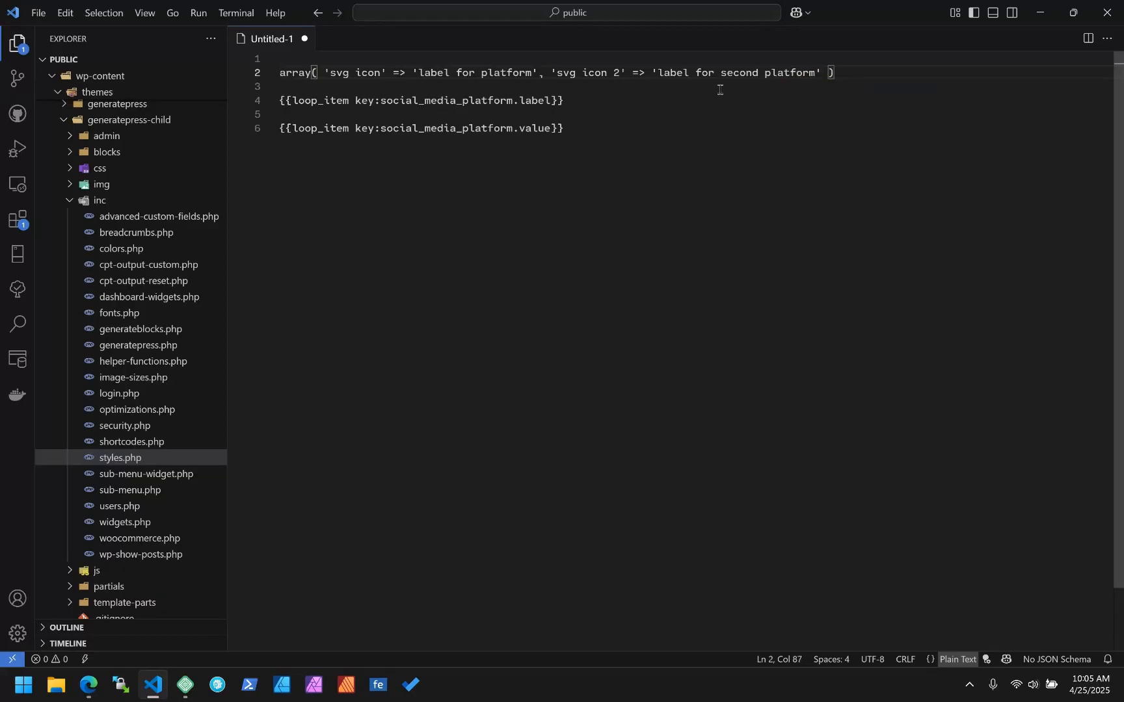
click(867, 148)
Compare the first array pair with the label and value keys of the loop_item tags, and switch back to the browser.
drag(537, 71, 323, 71)
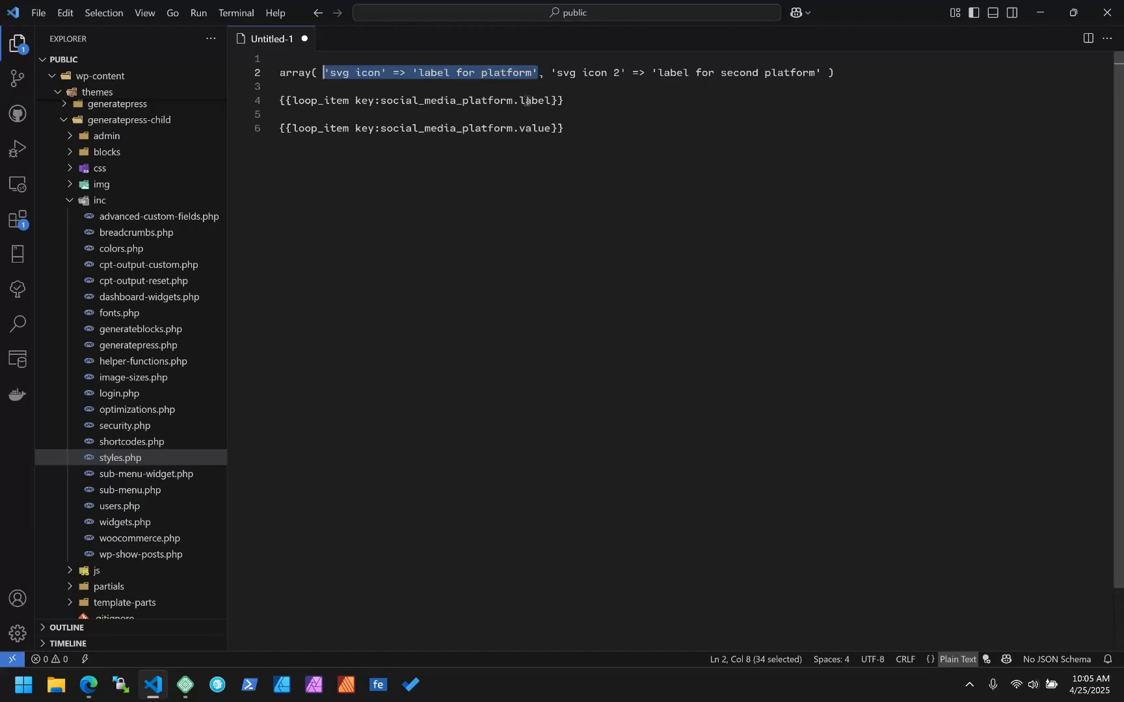
drag(564, 128, 268, 106)
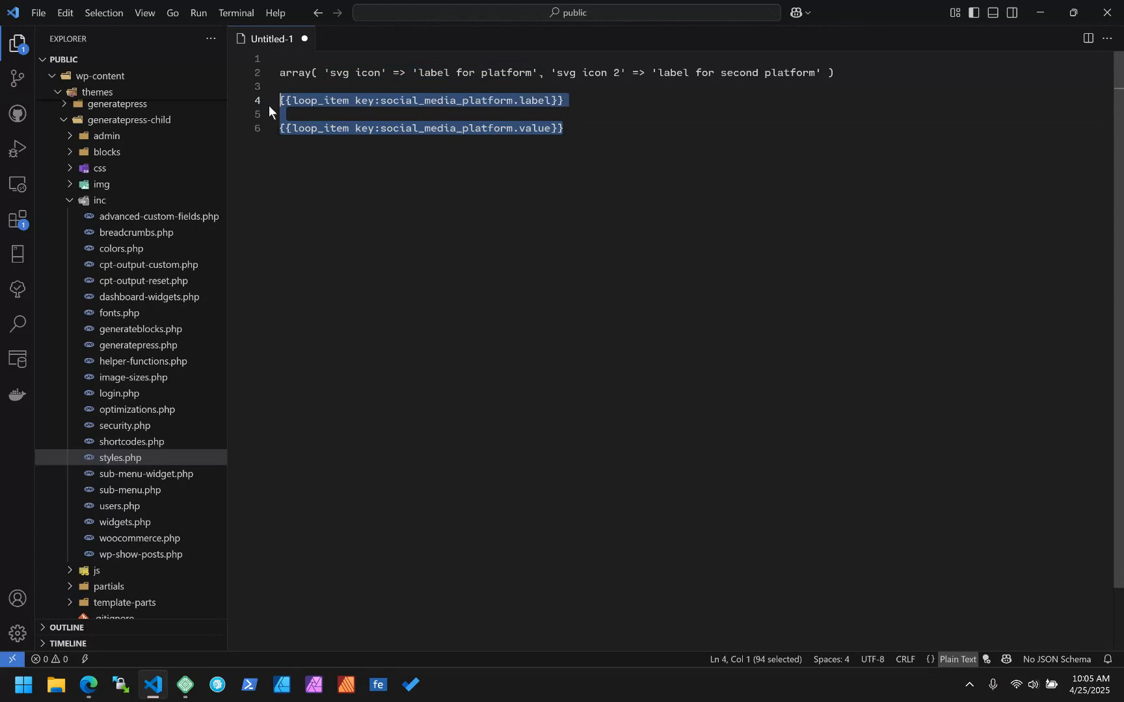
double_click(538, 101)
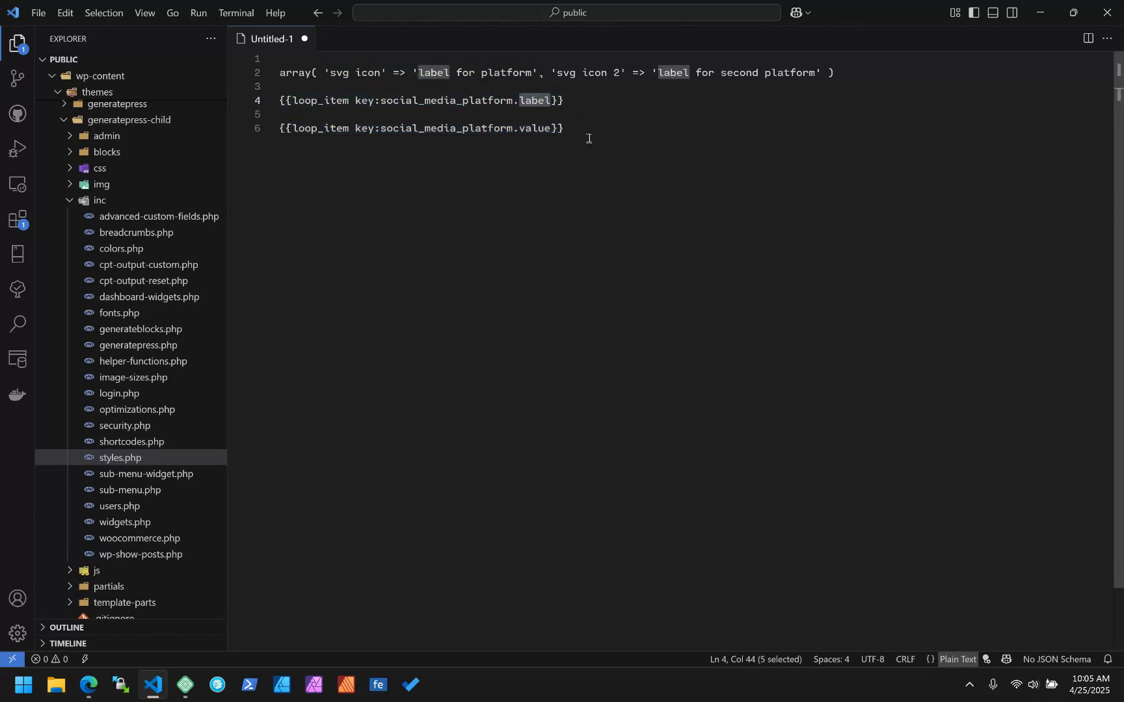
double_click(544, 128)
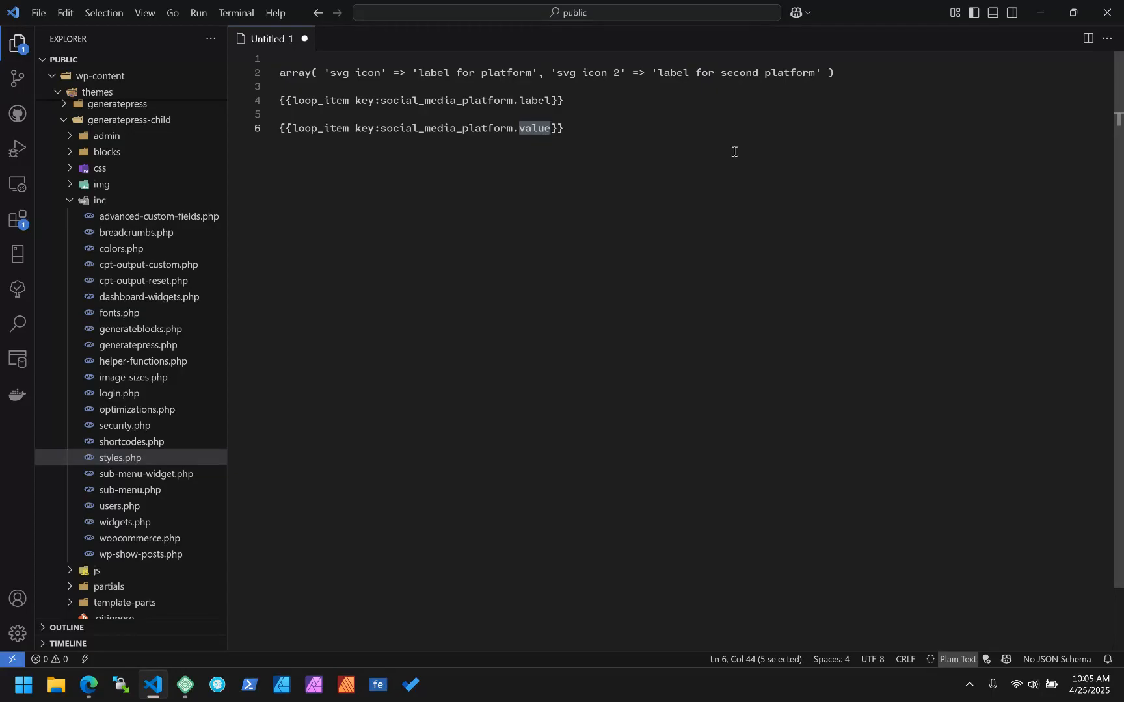
drag(871, 6, 1123, 78)
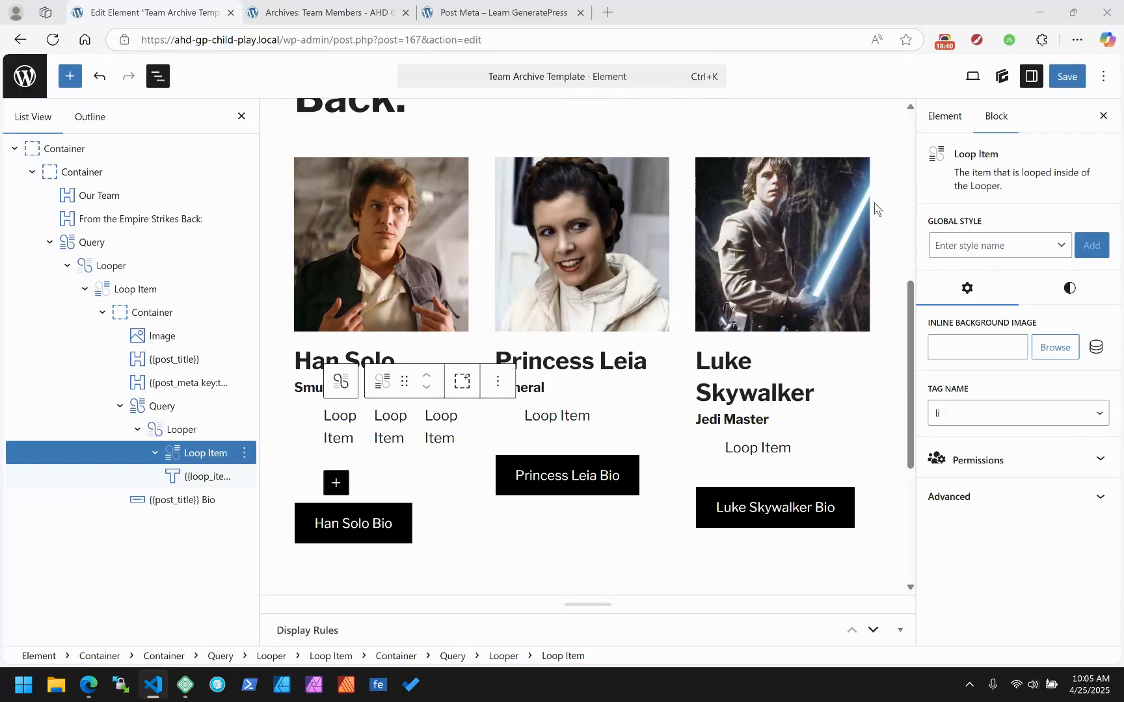
Change the nested Text block's dynamic tag to {{loop_item key:social_media_platform.value}} and save the template.
click(339, 420)
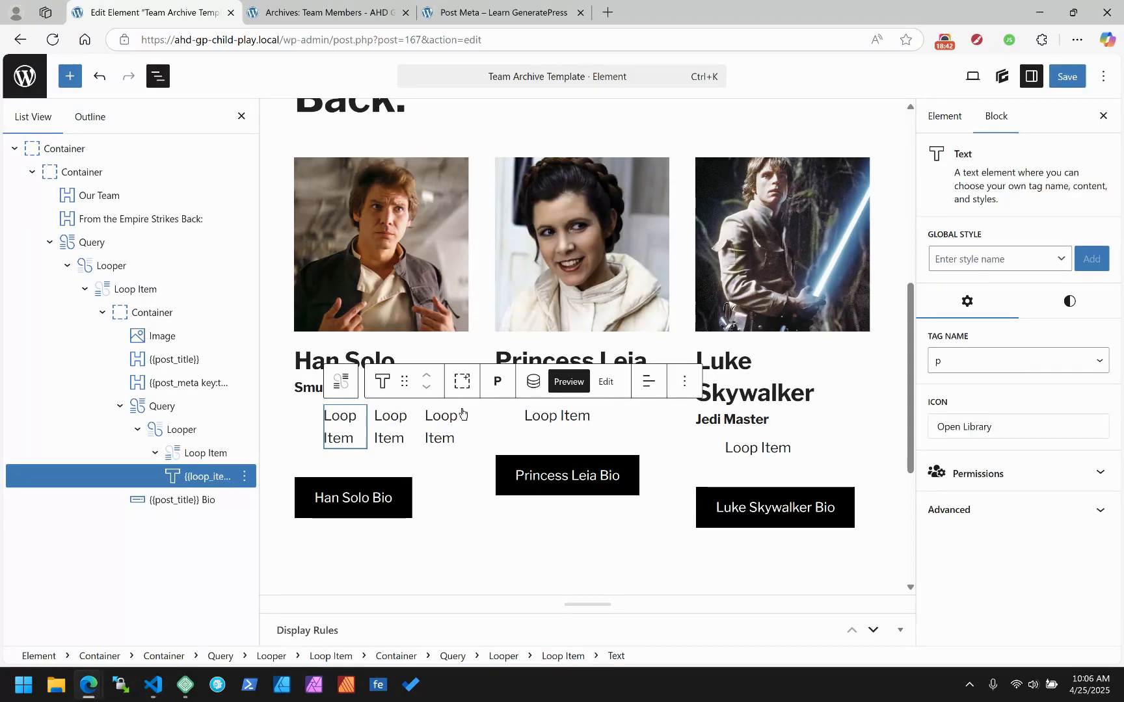
click(530, 383)
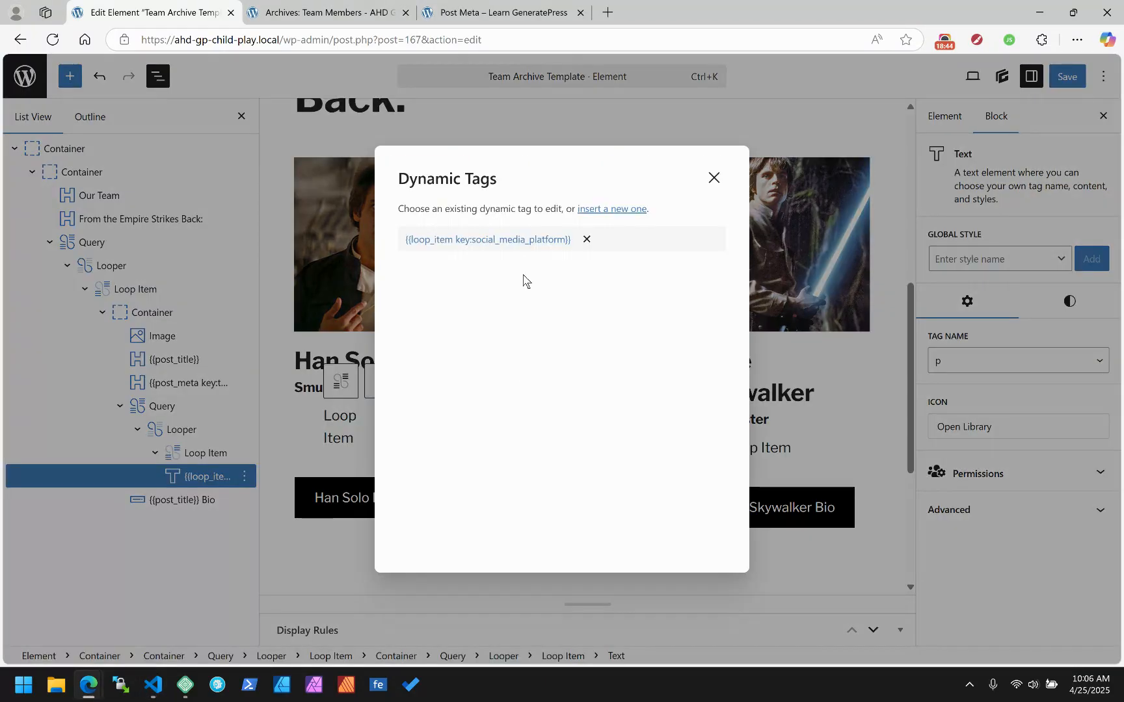
click(519, 241)
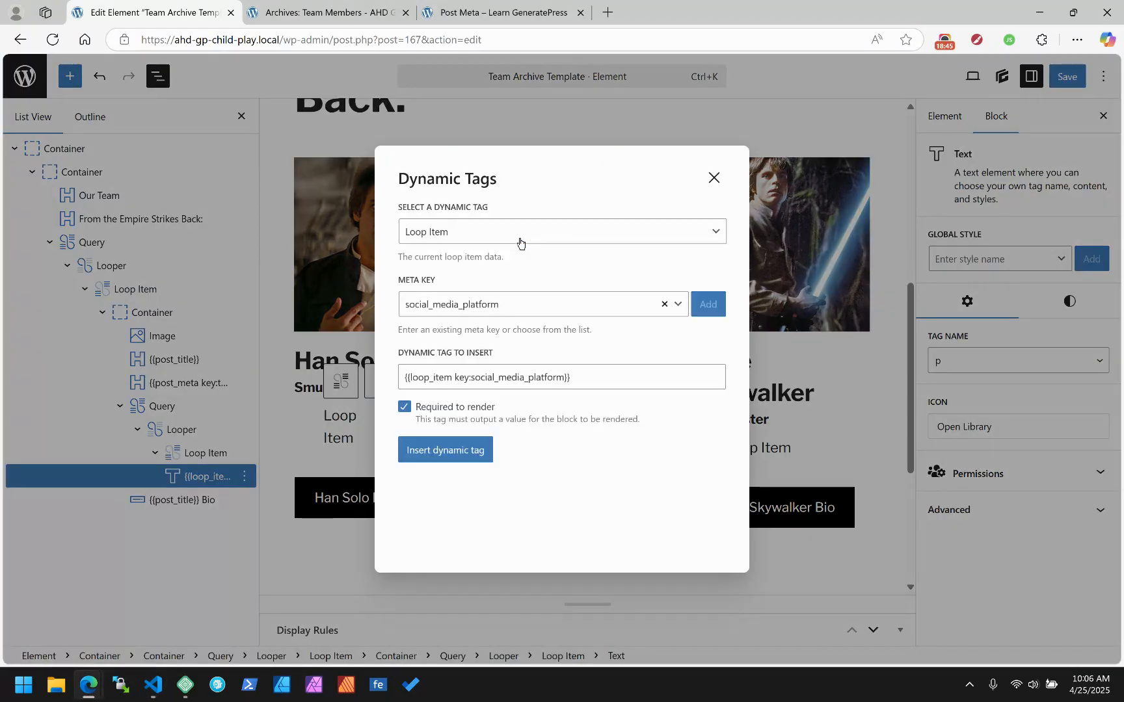
click(566, 376)
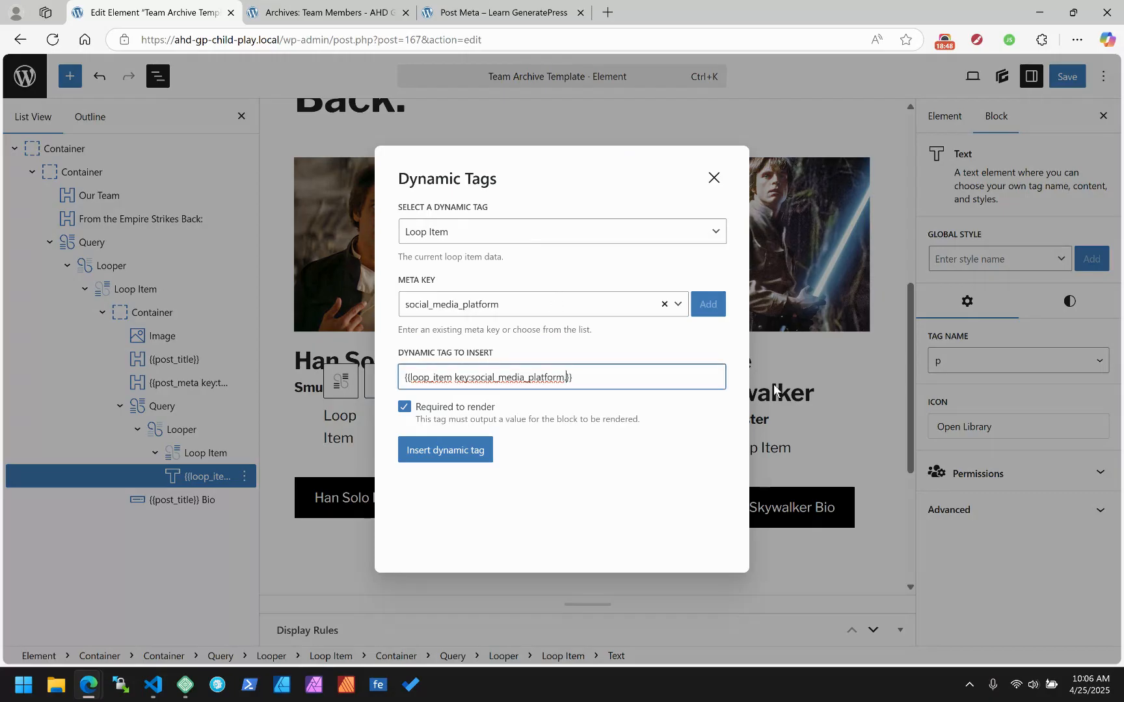
text(value)
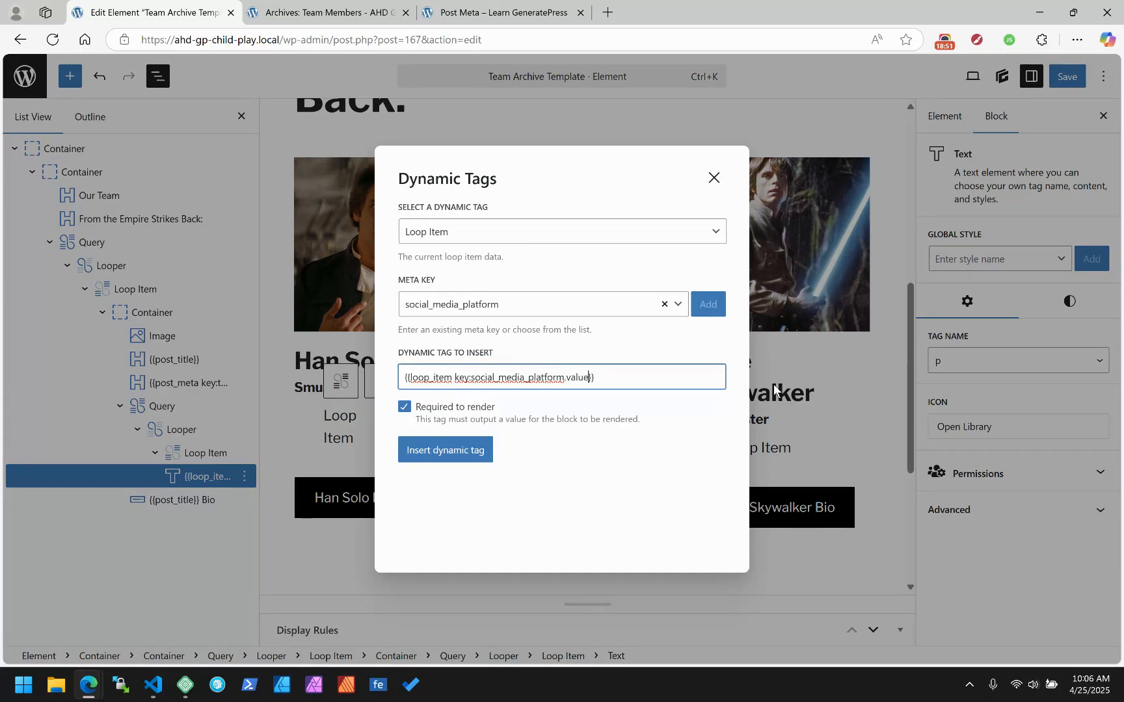
click(445, 454)
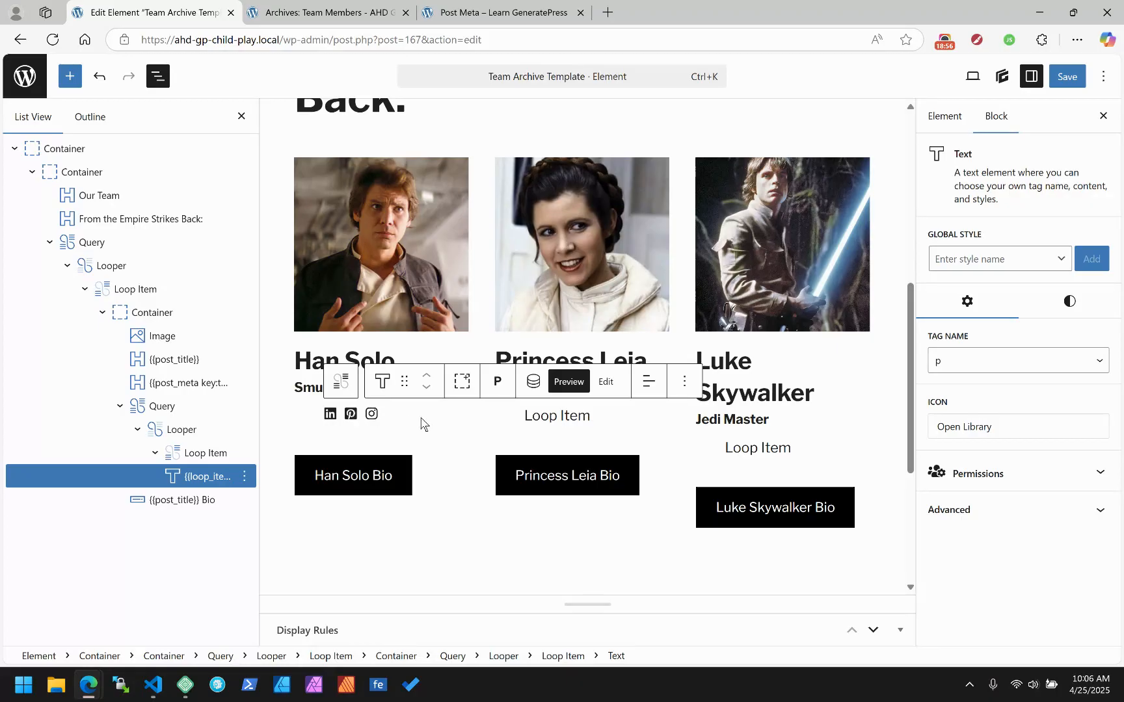
click(1067, 76)
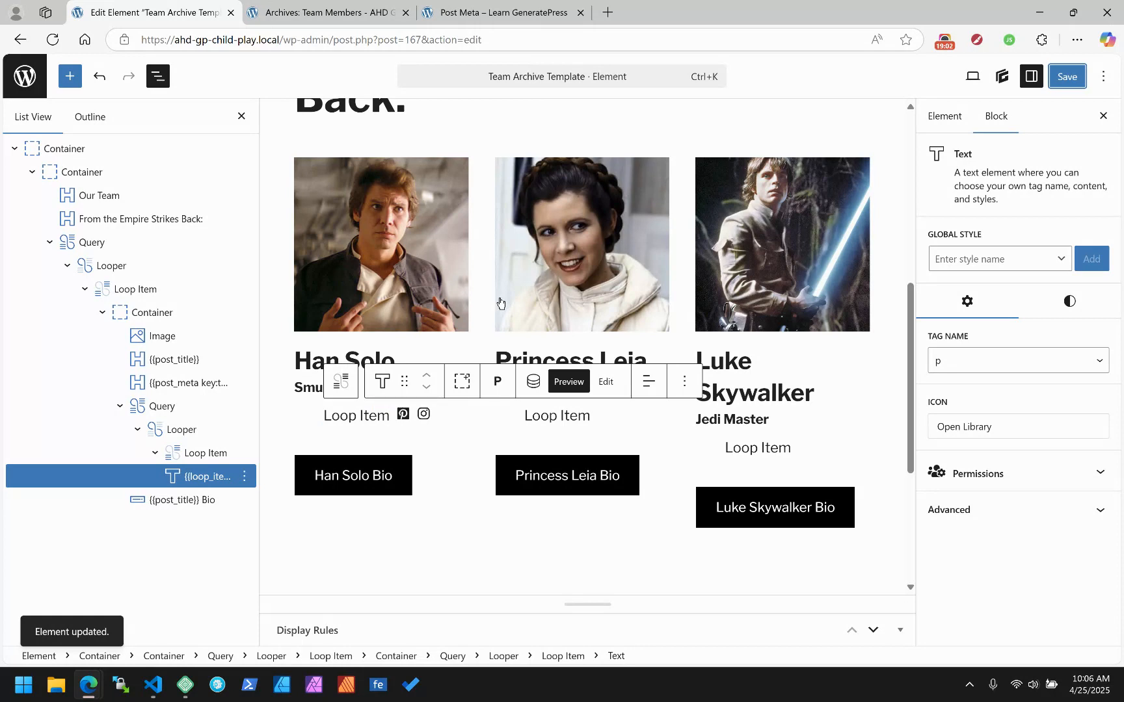
Reload the Team Members archive page and examine the ul, li and p markup around Han Solo's social media icons.
click(181, 430)
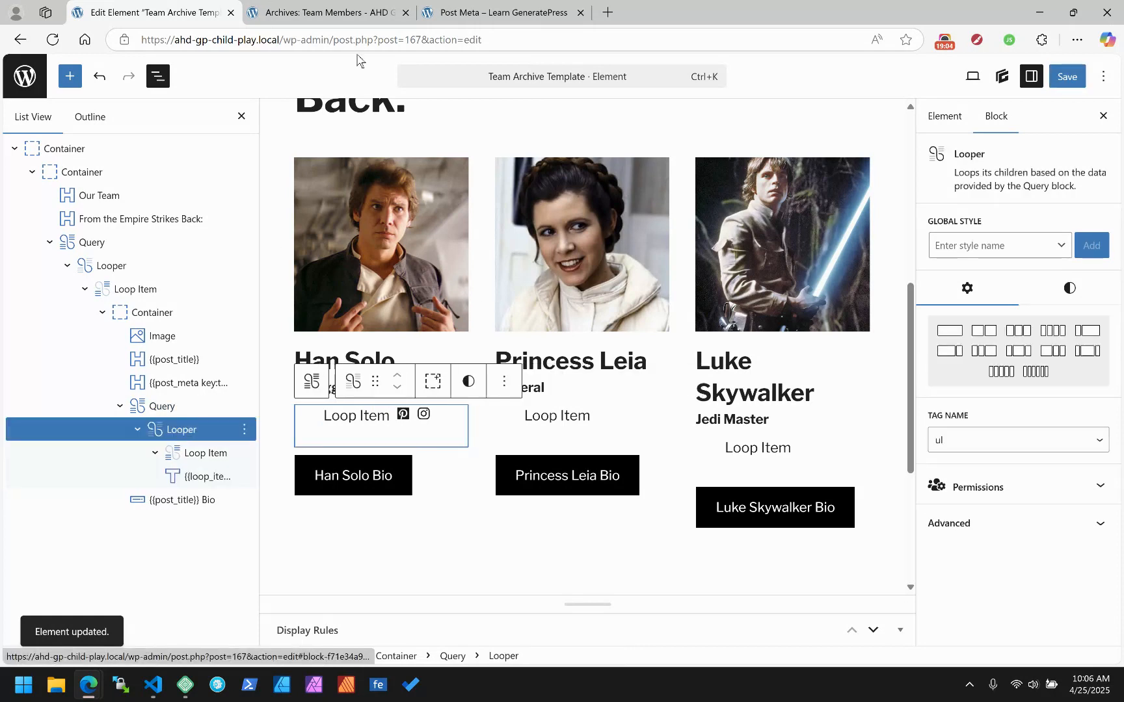
click(326, 12)
click(52, 42)
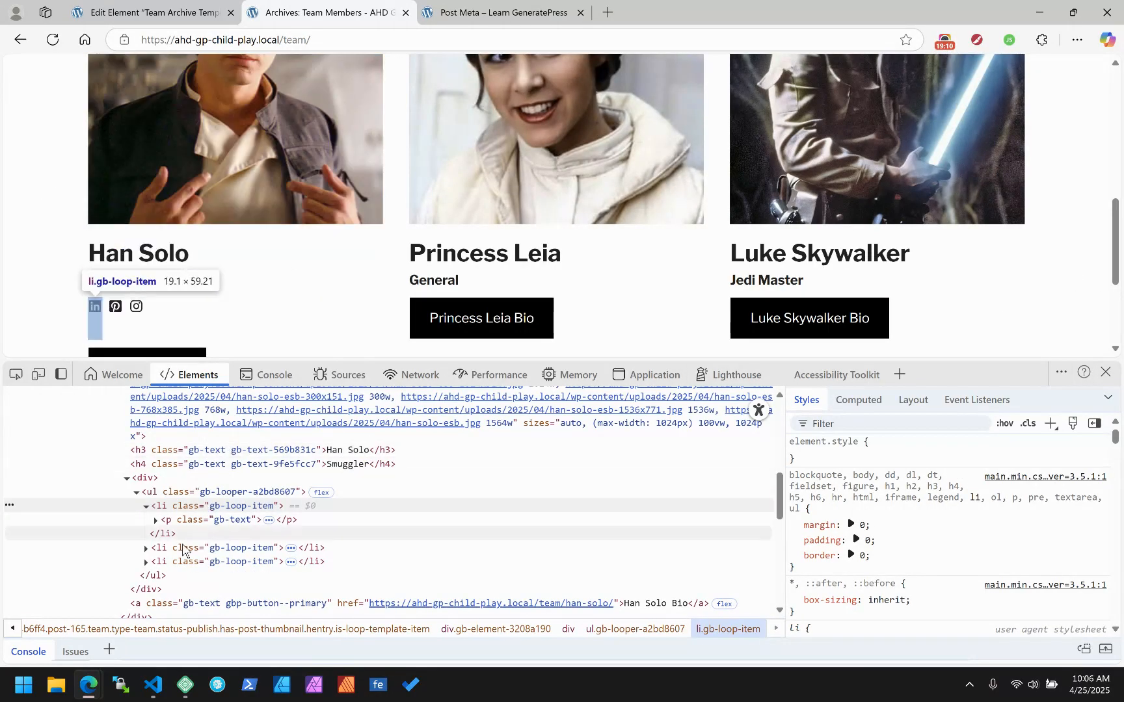
click(151, 576)
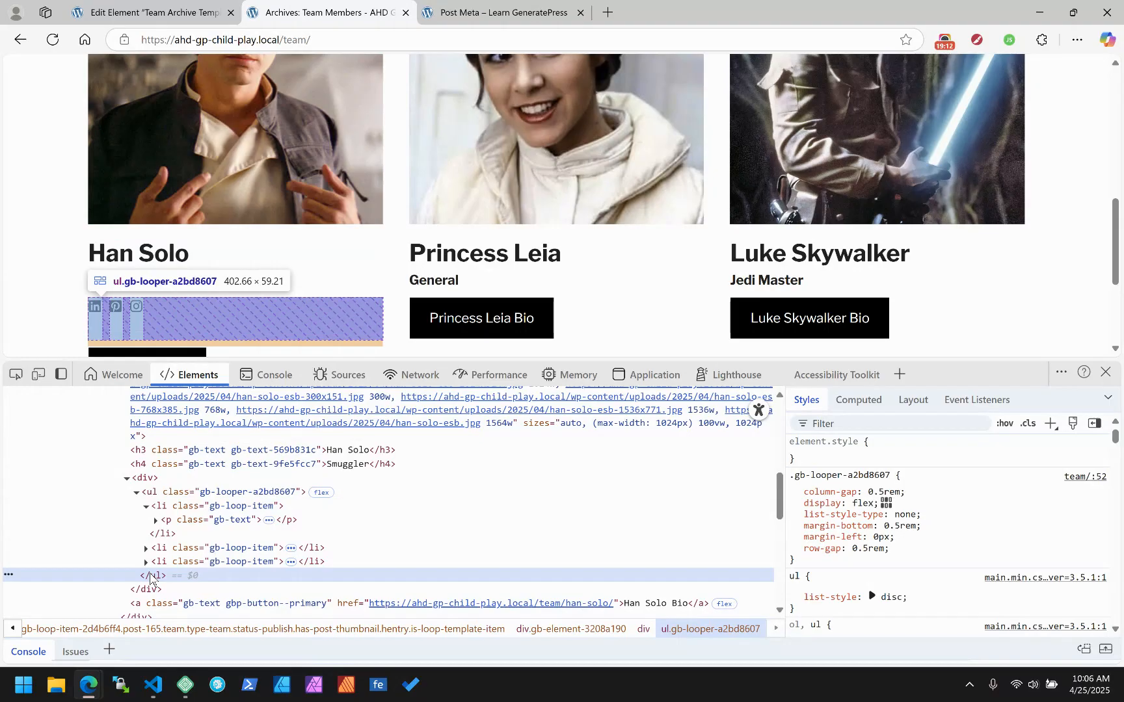
click(167, 563)
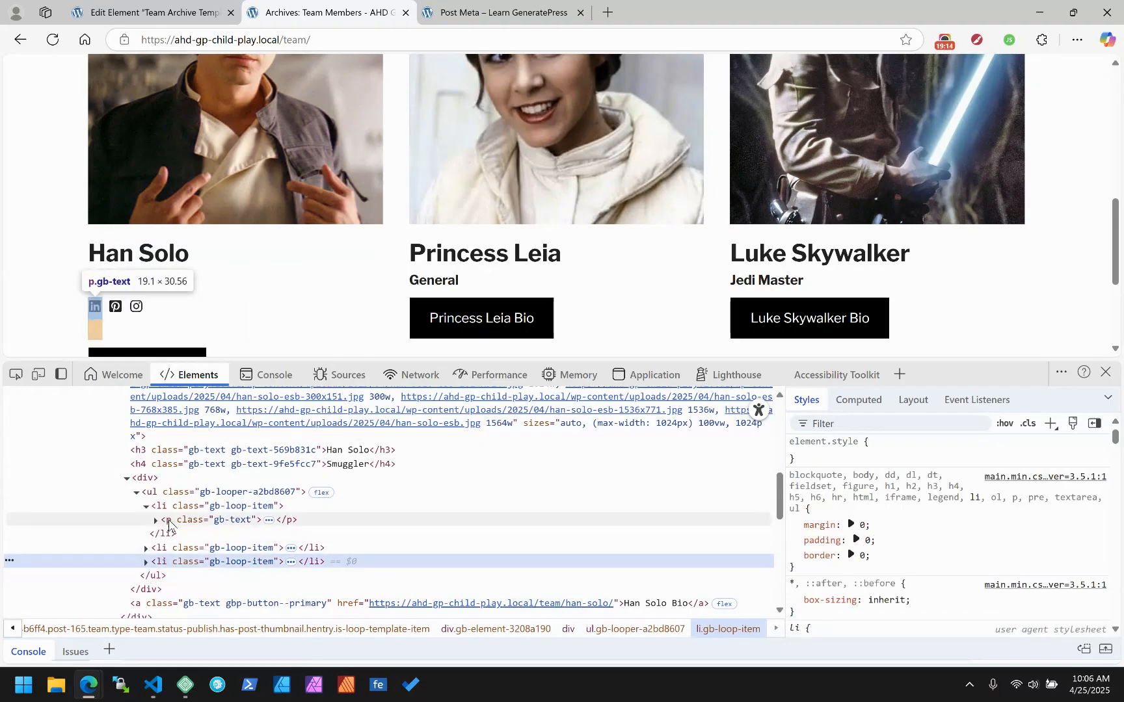
click(168, 521)
In the Team Archive Template, set the nested Text block's tag name to span and save the template.
click(221, 13)
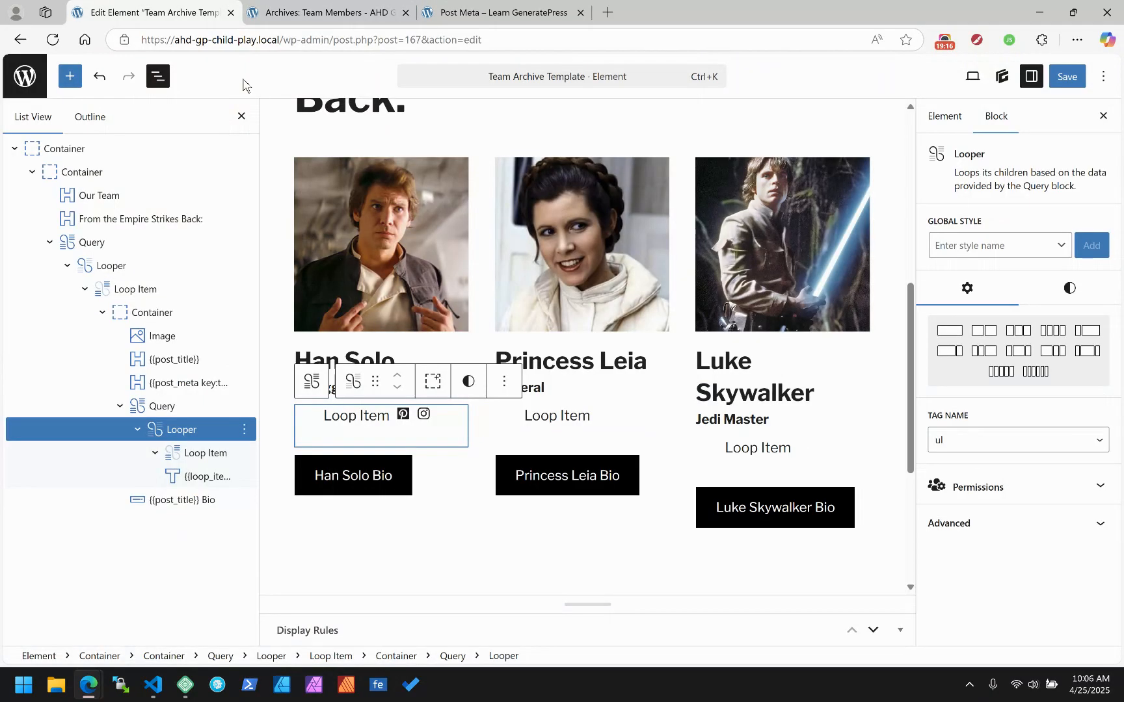
click(198, 476)
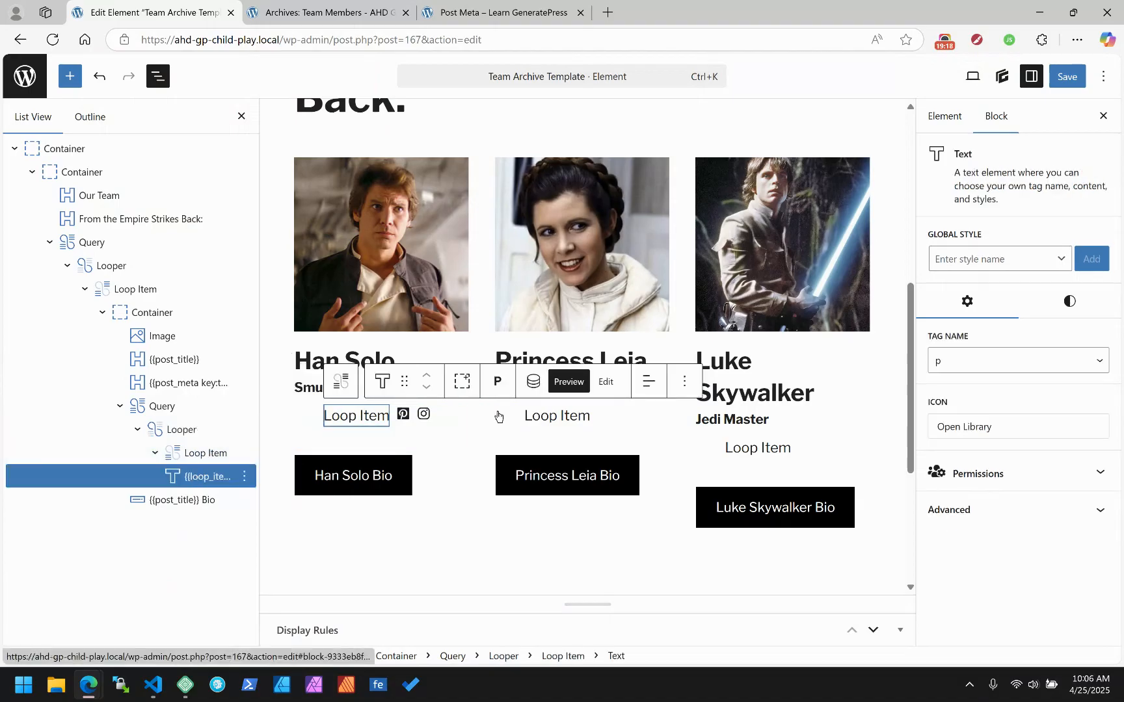
click(498, 381)
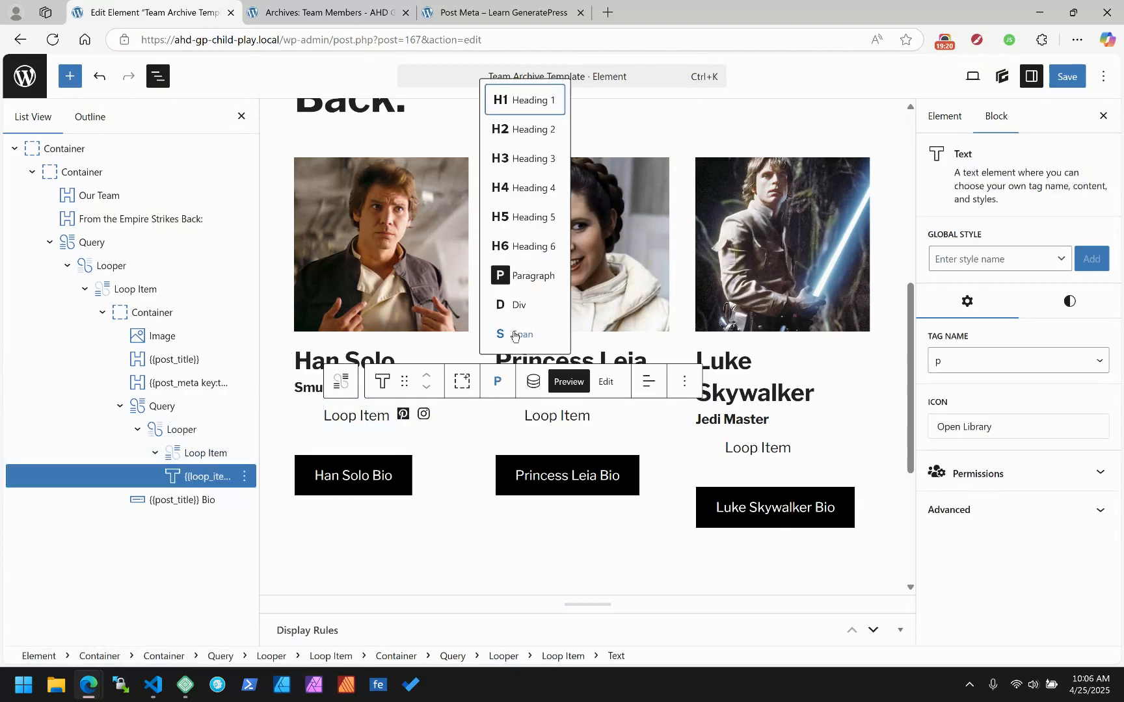
click(513, 334)
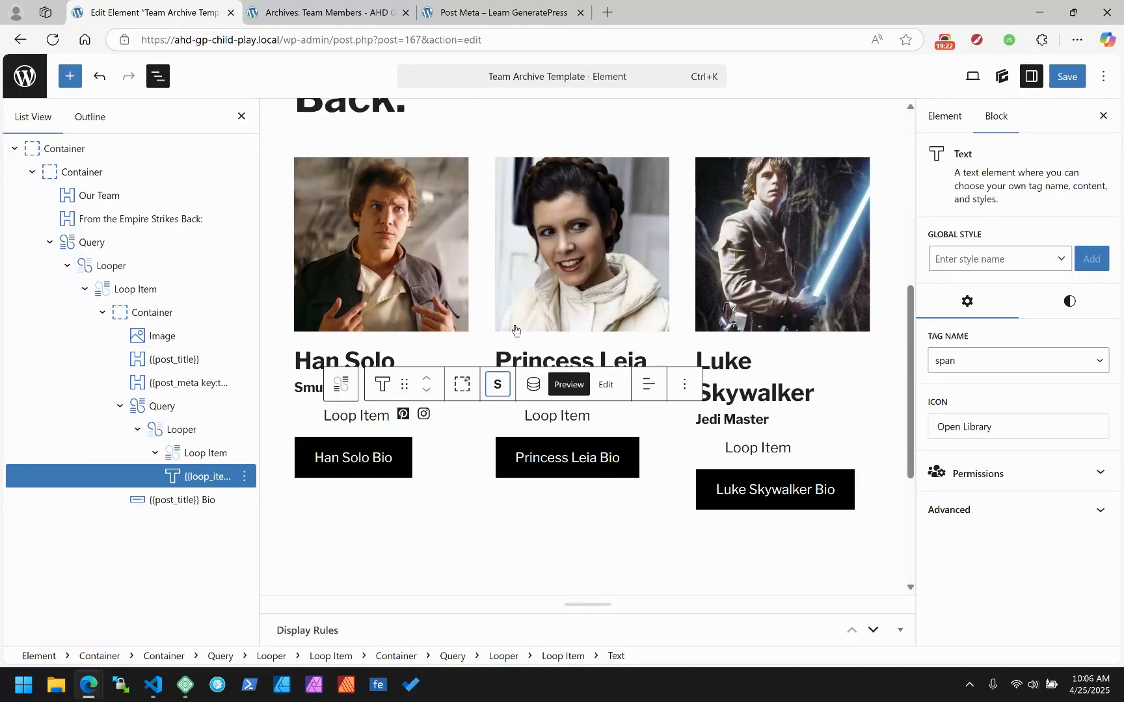
click(1070, 83)
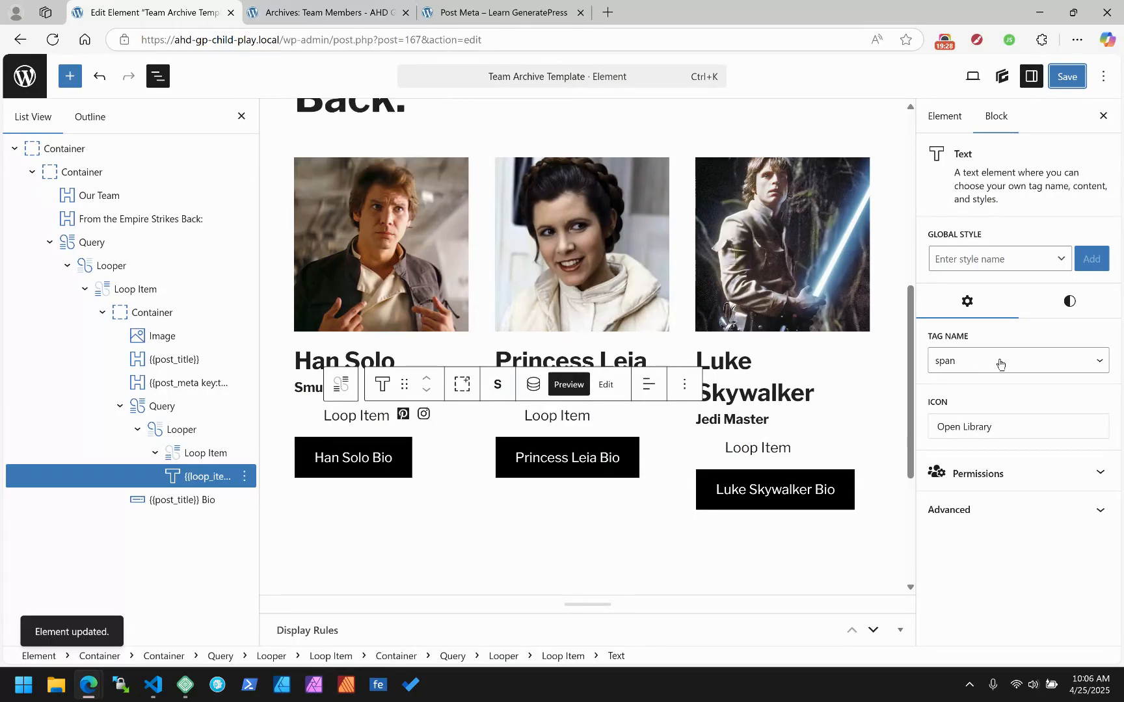
Reload the Team Members archive page and inspect the span and svg markup of Han Solo's Pinterest icon.
click(325, 13)
click(53, 47)
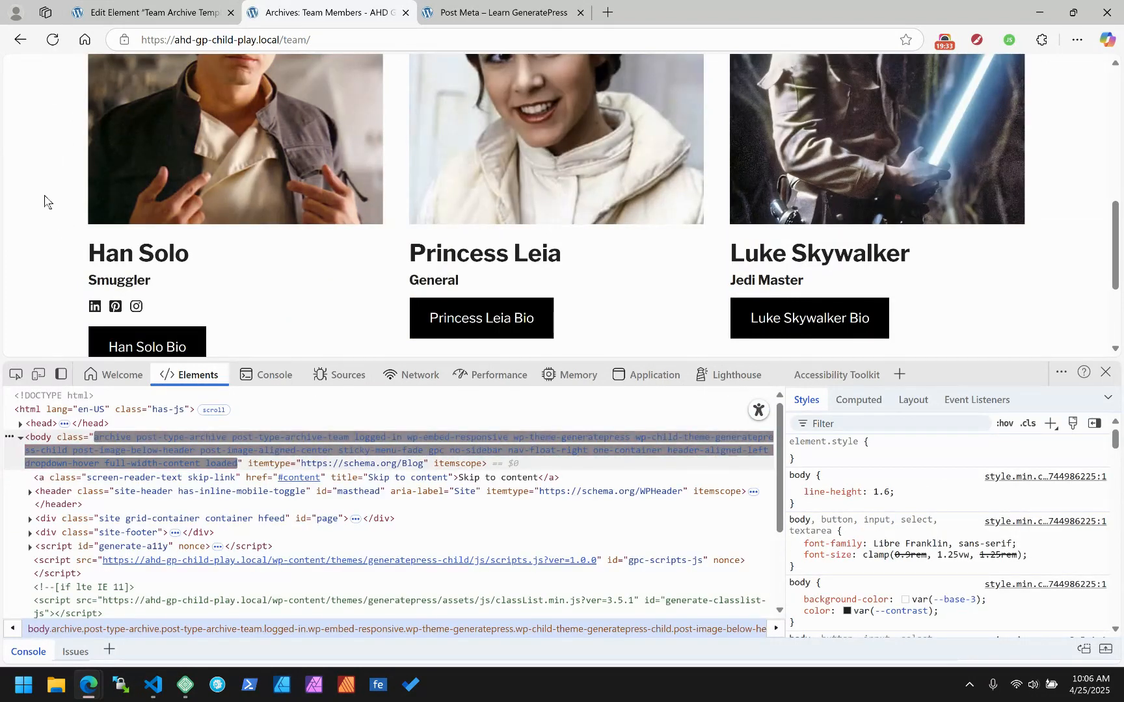
right_click(117, 317)
click(162, 652)
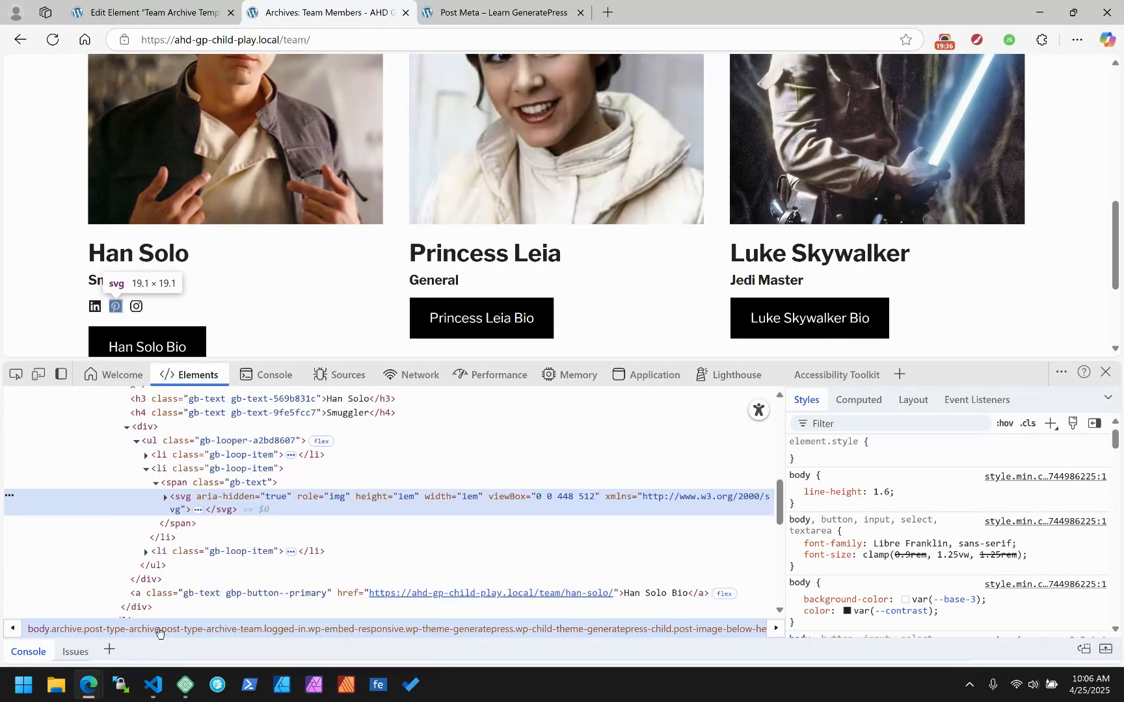
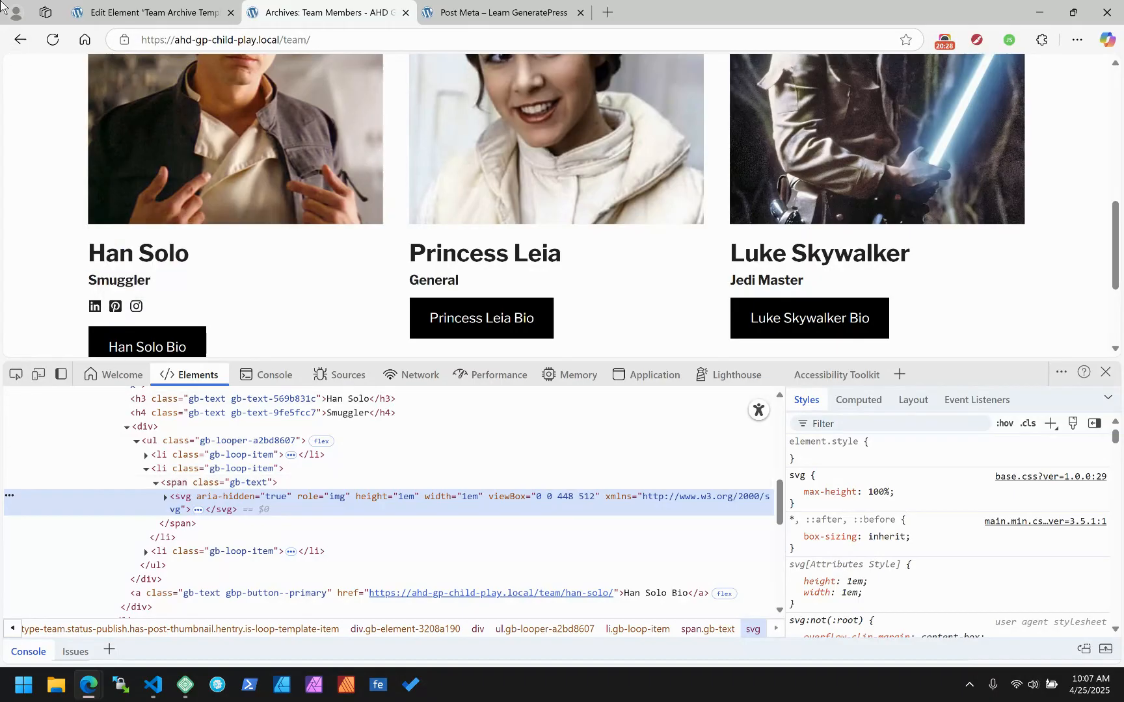
click(150, 12)
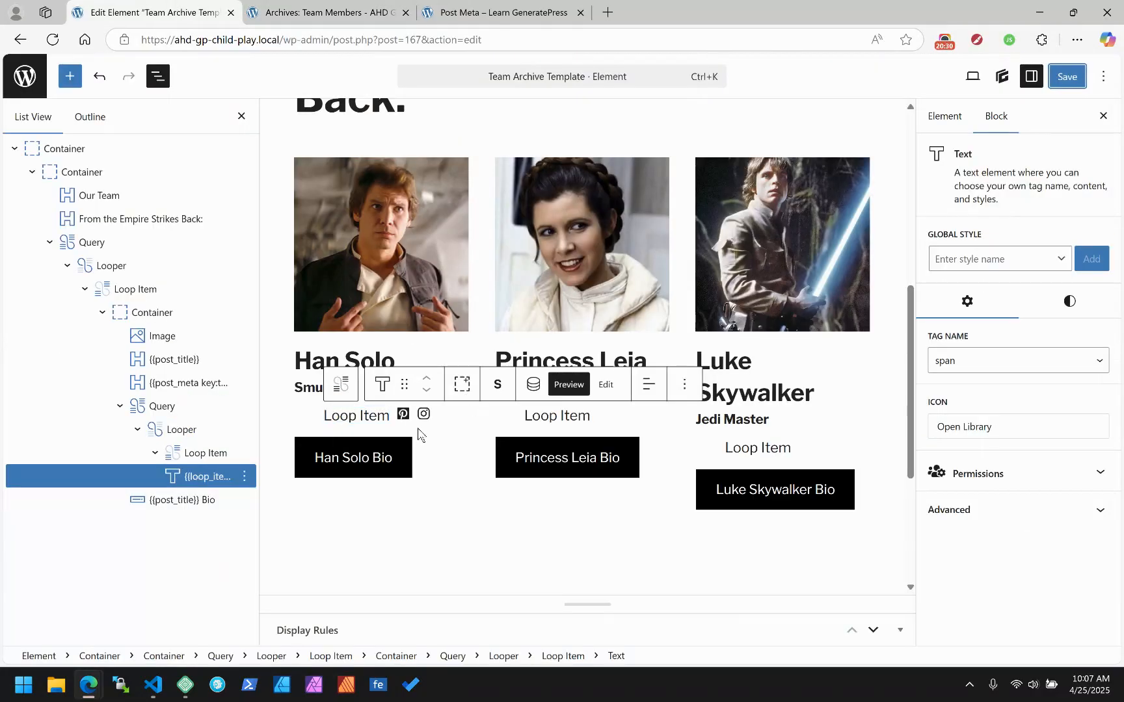
click(273, 12)
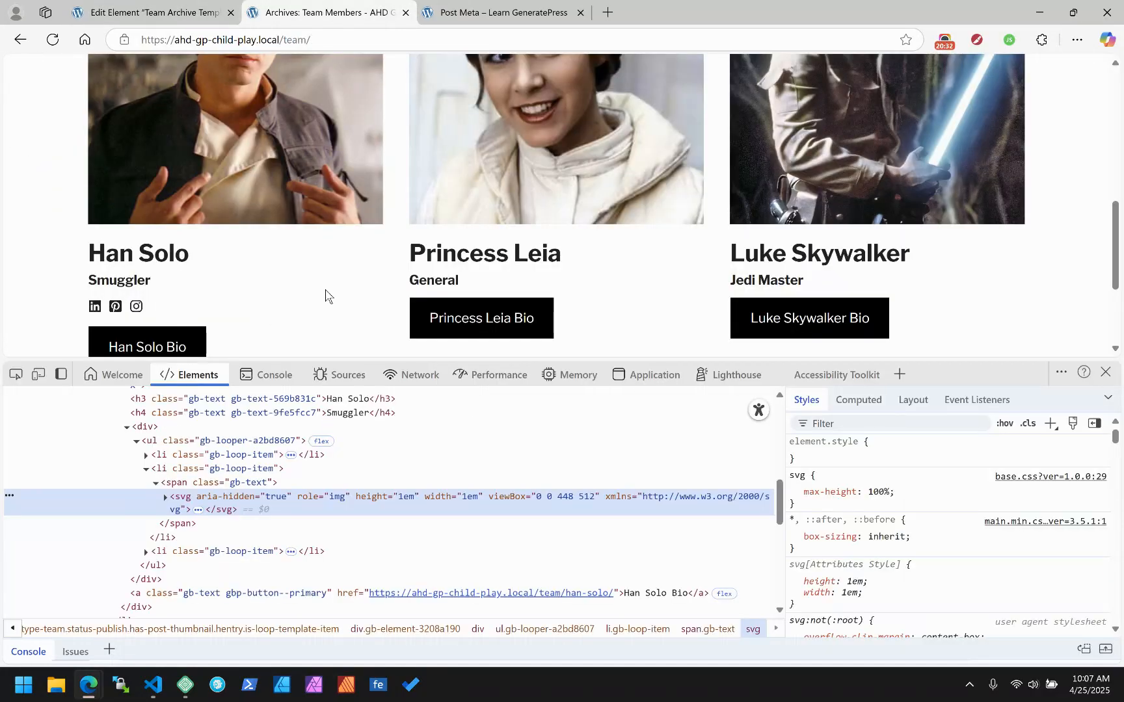
In the Team Archive Template, change the nested social media Text block's tag name to a.
click(187, 6)
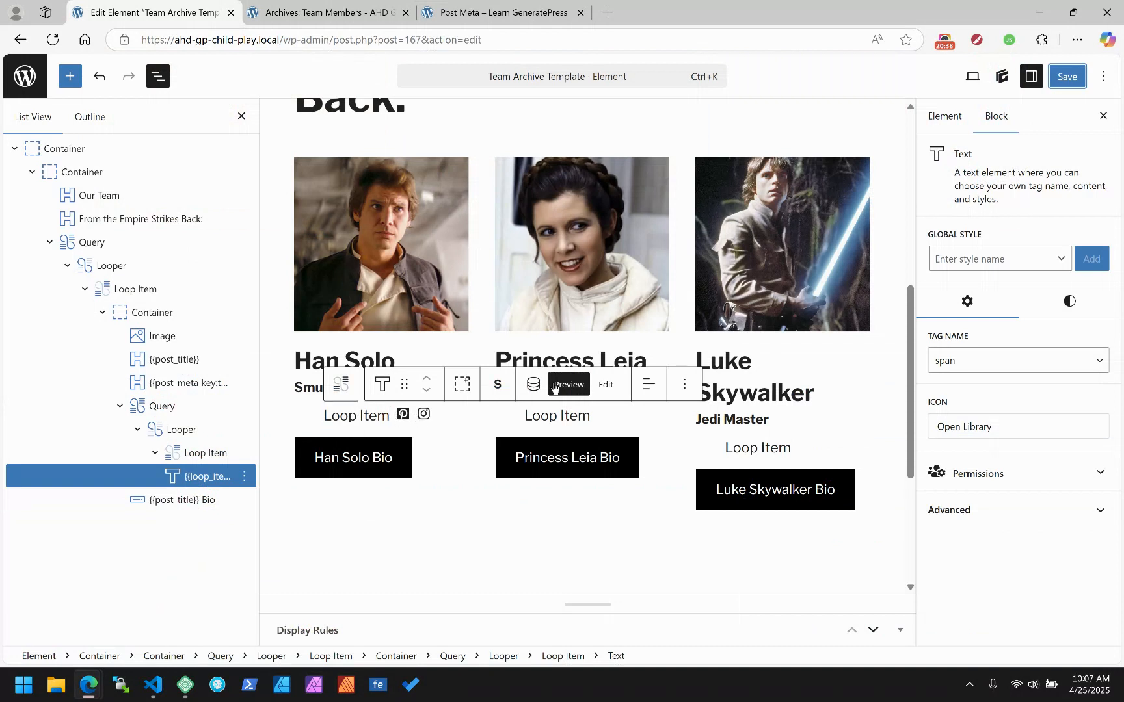
click(200, 477)
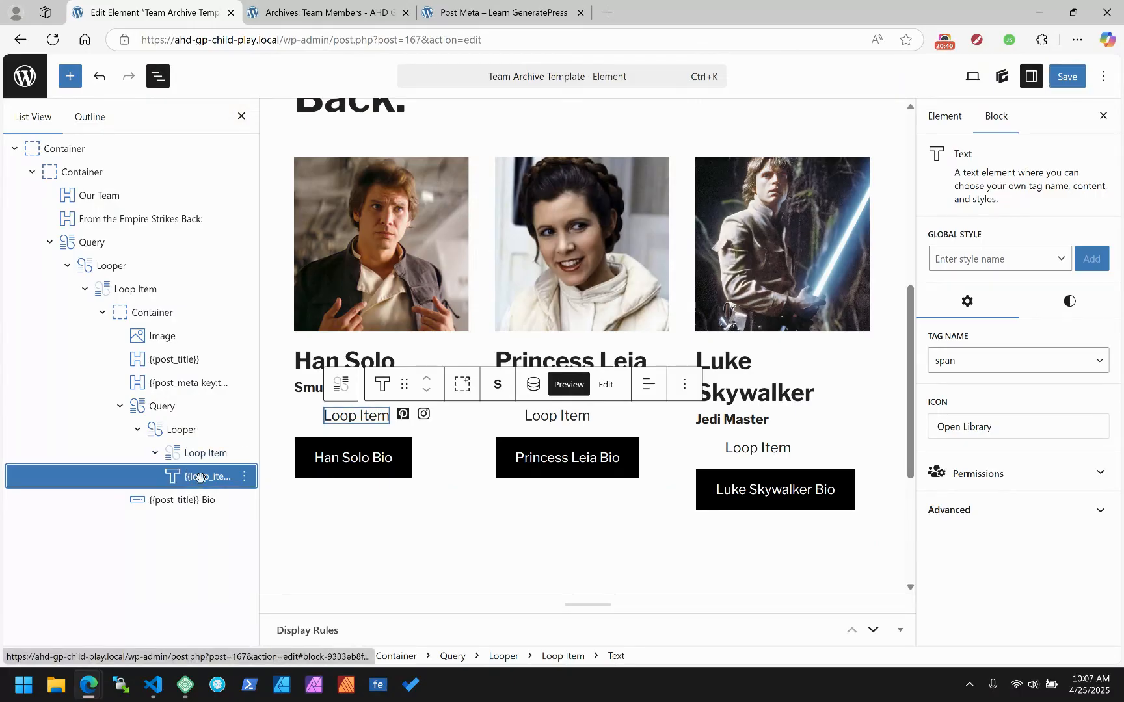
click(947, 370)
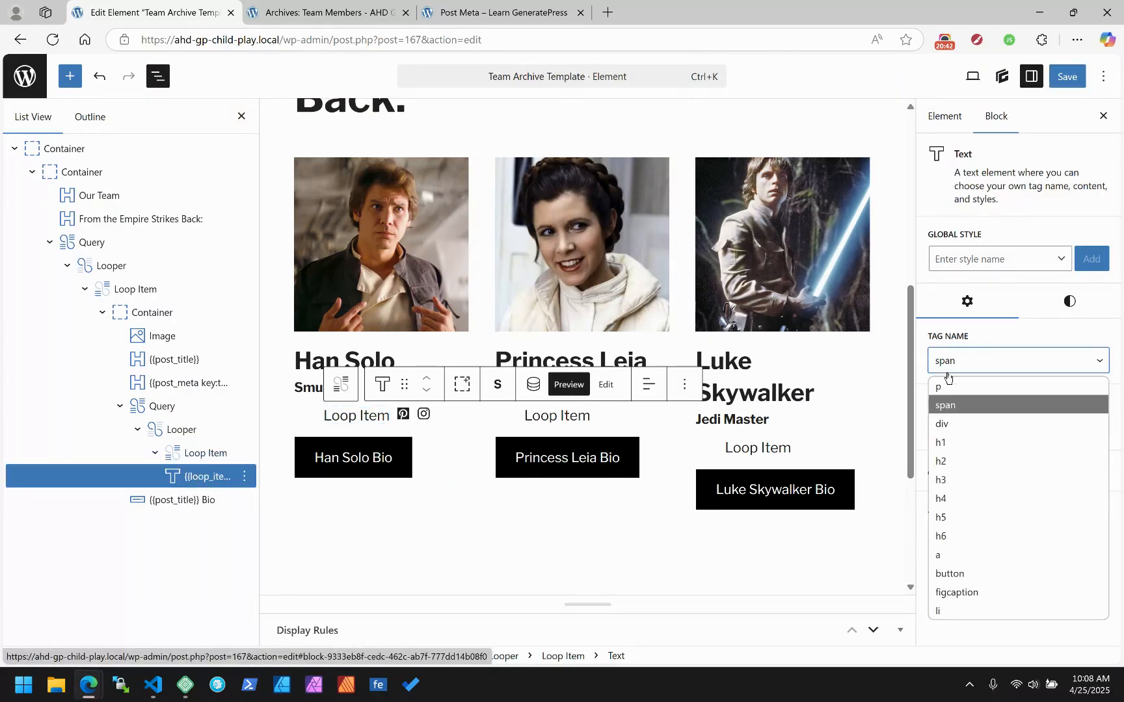
click(948, 555)
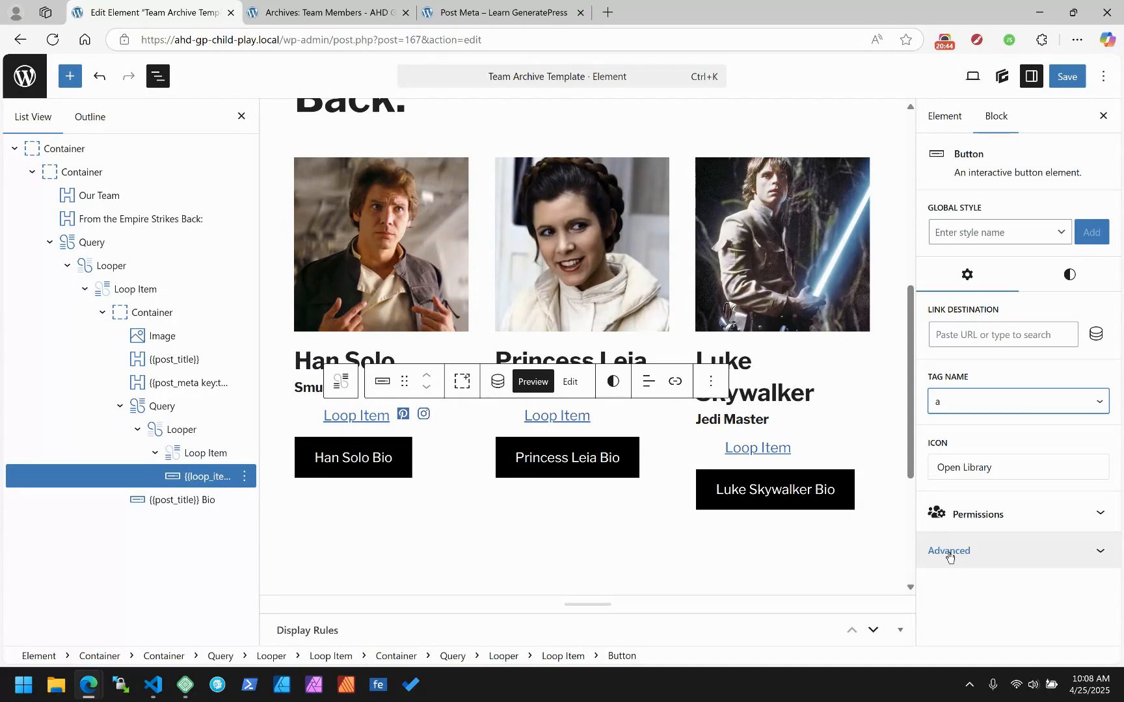
Set the block's link destination to {{loop_item key:social_media_platform_url}}, opening in a new tab with rel="nofollow".
click(1097, 341)
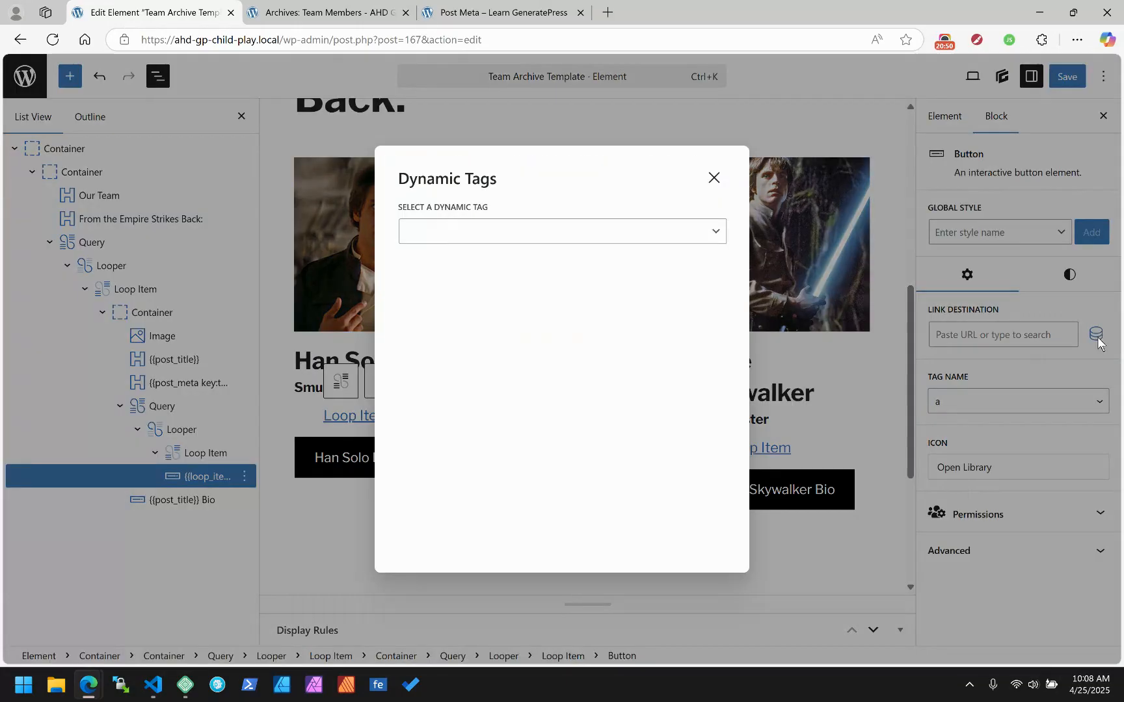
click(527, 241)
scroll(520, 359, down, 10)
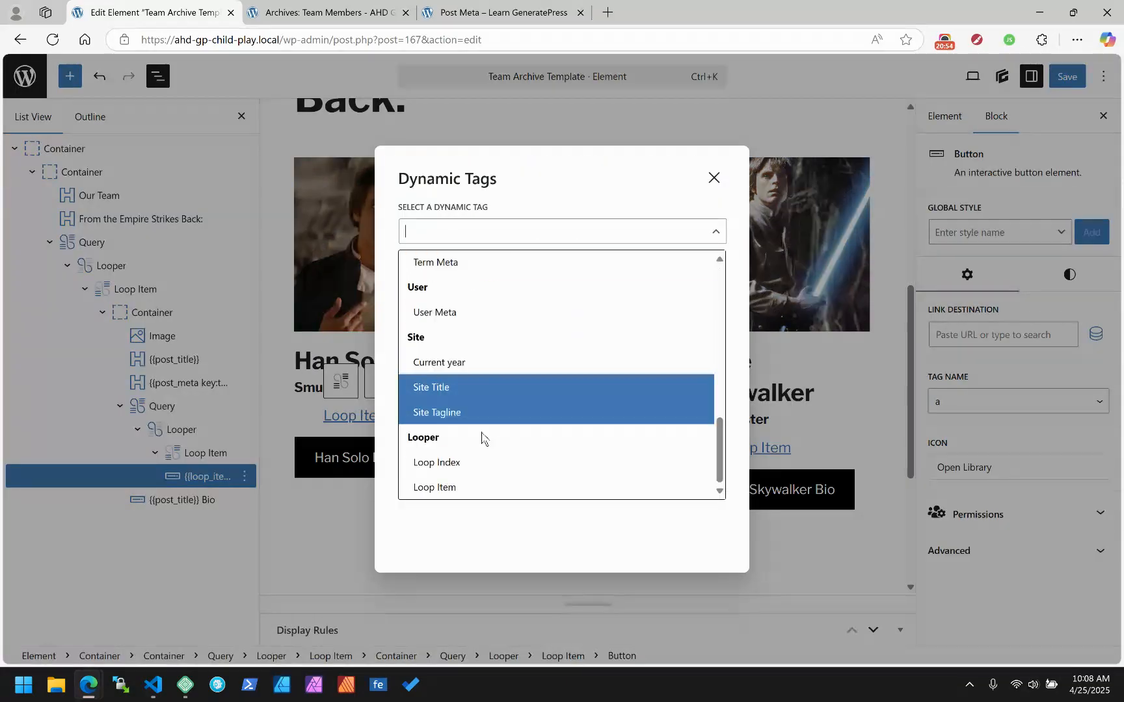
click(464, 488)
click(448, 307)
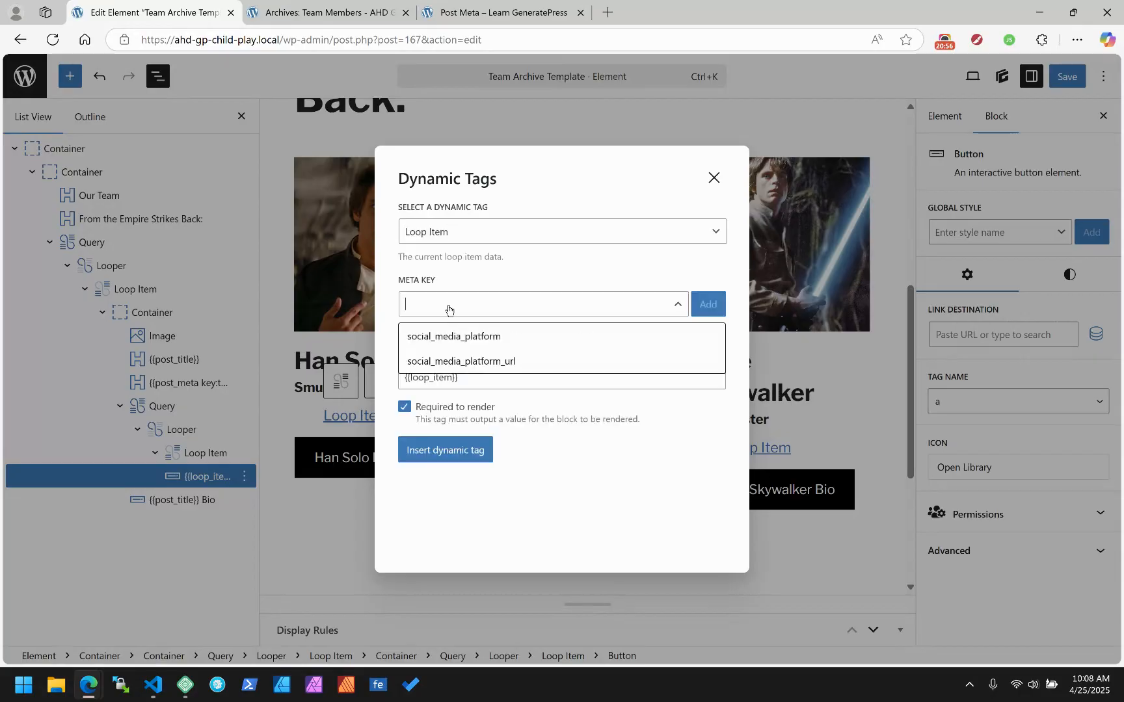
click(483, 362)
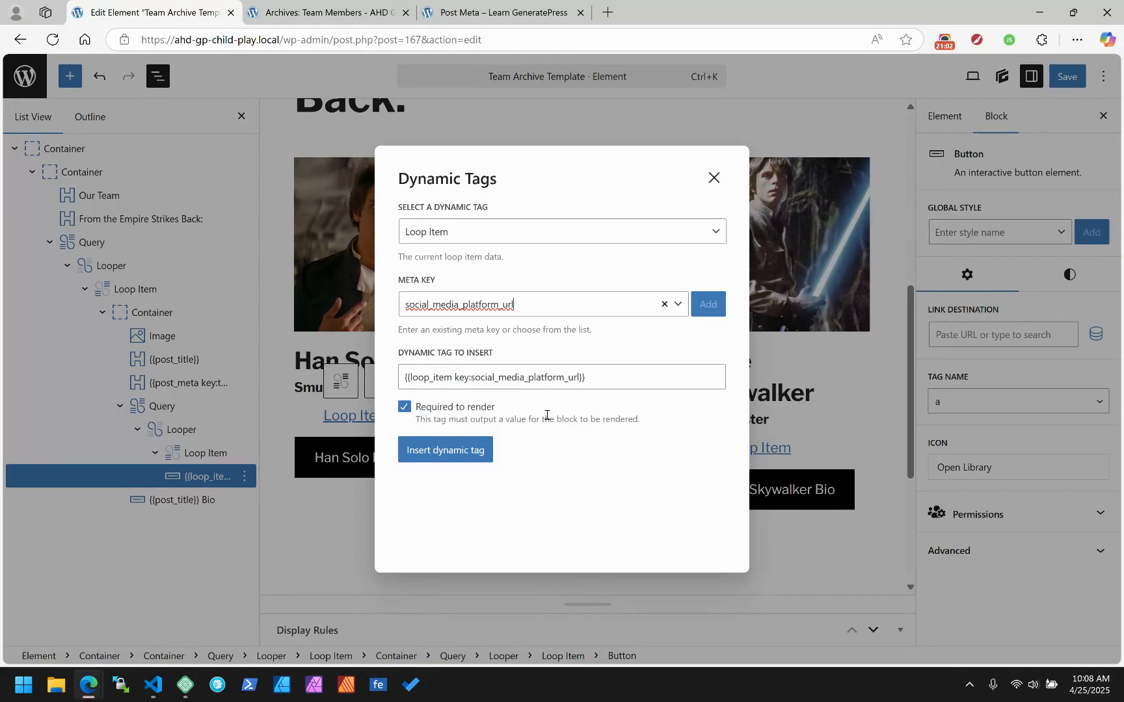
click(442, 451)
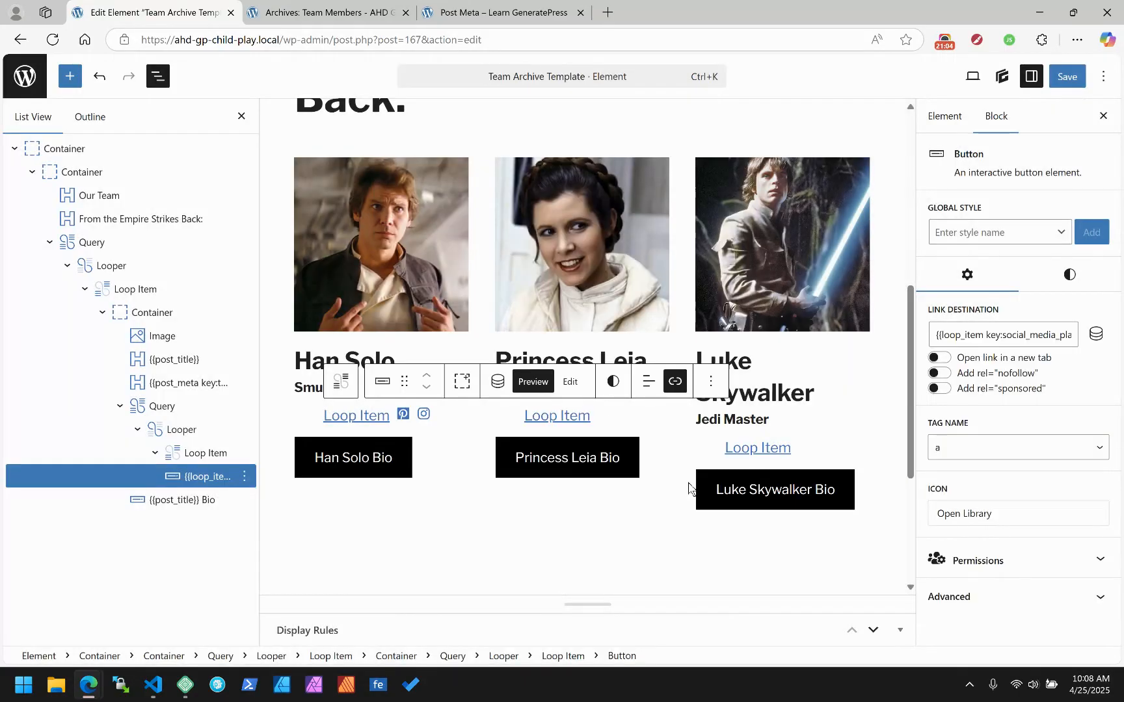
click(939, 358)
click(938, 376)
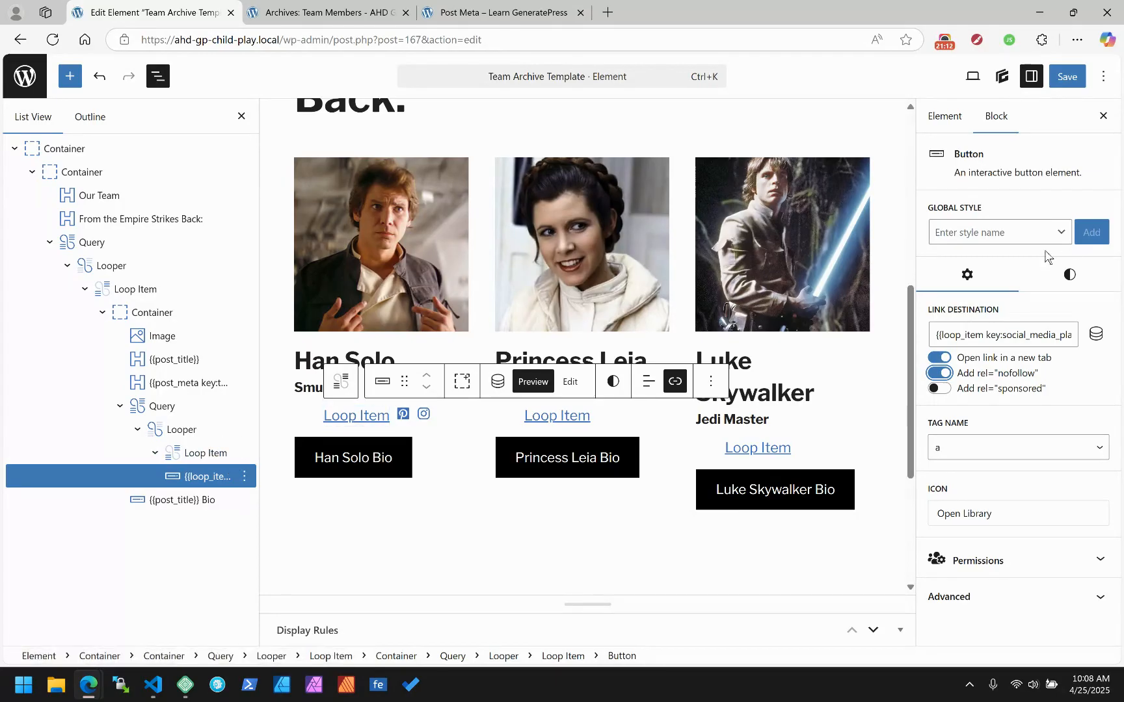
Set the nested social media link's text color to the dark grey palette swatch.
click(1069, 275)
scroll(1058, 348, down, 2)
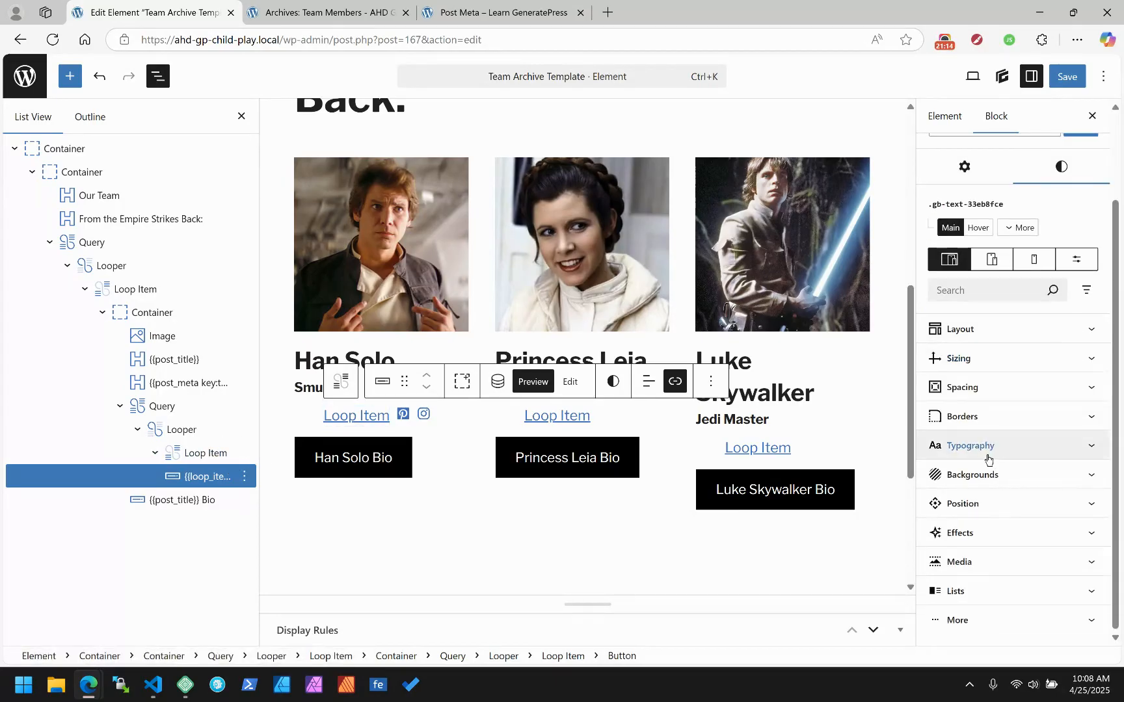
click(970, 446)
click(940, 279)
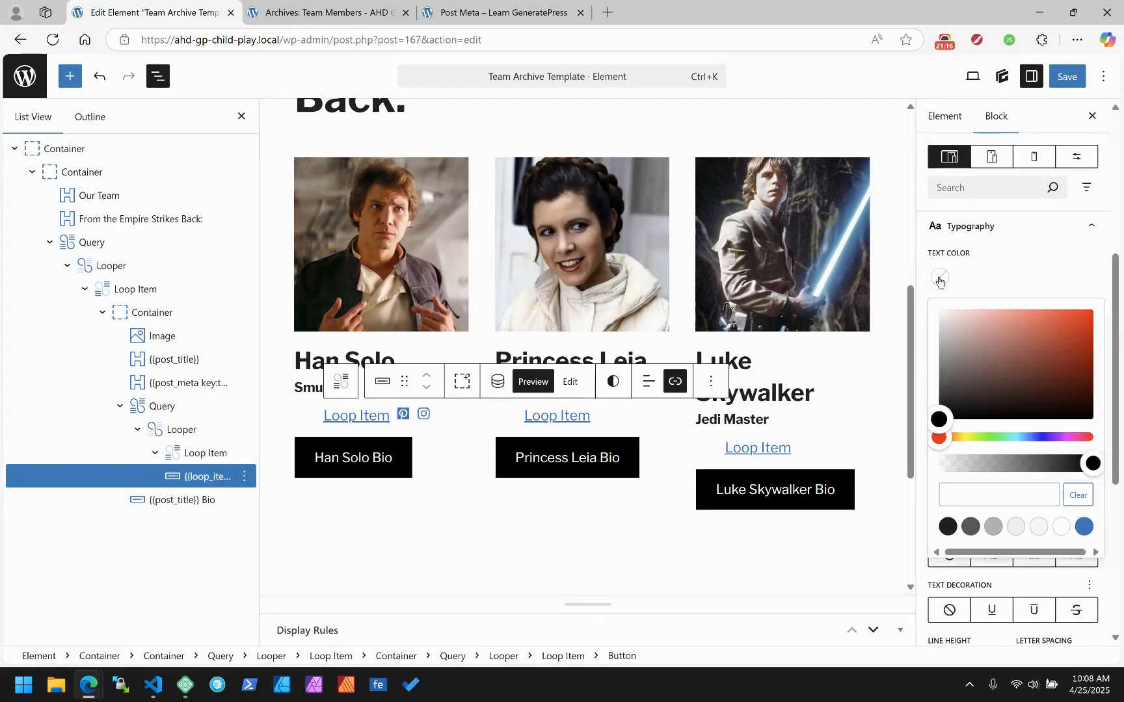
click(993, 528)
click(971, 528)
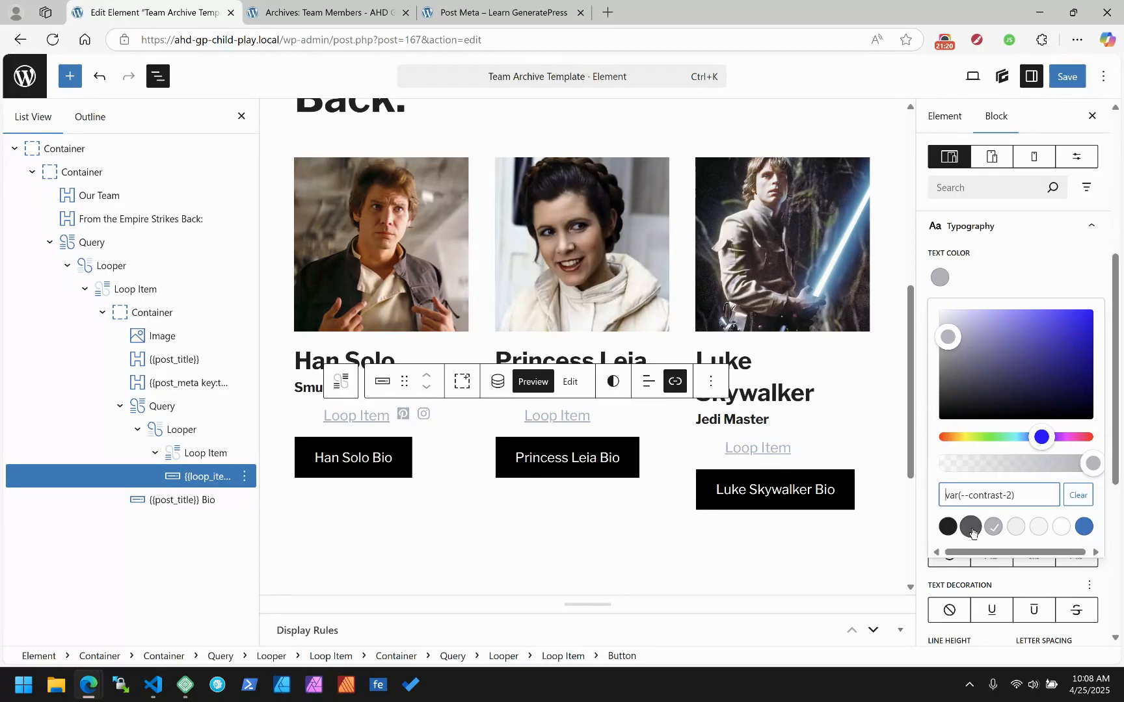
click(992, 286)
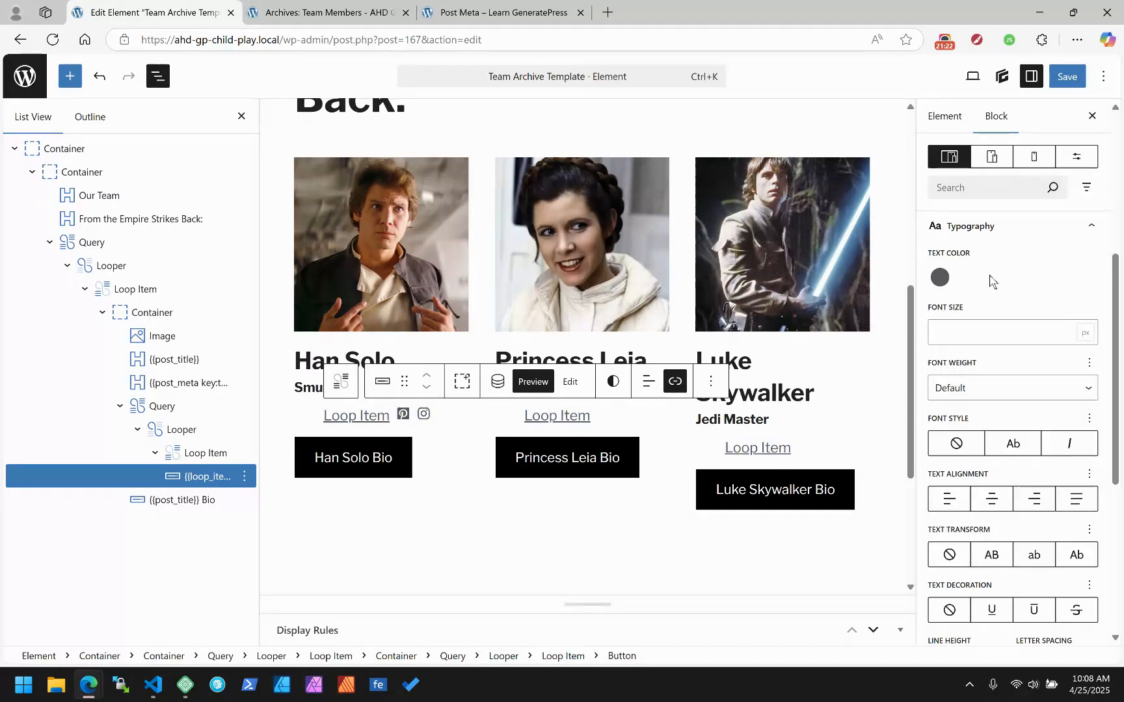
Set the nested link's text decoration to none and save the template.
scroll(993, 500, down, 3)
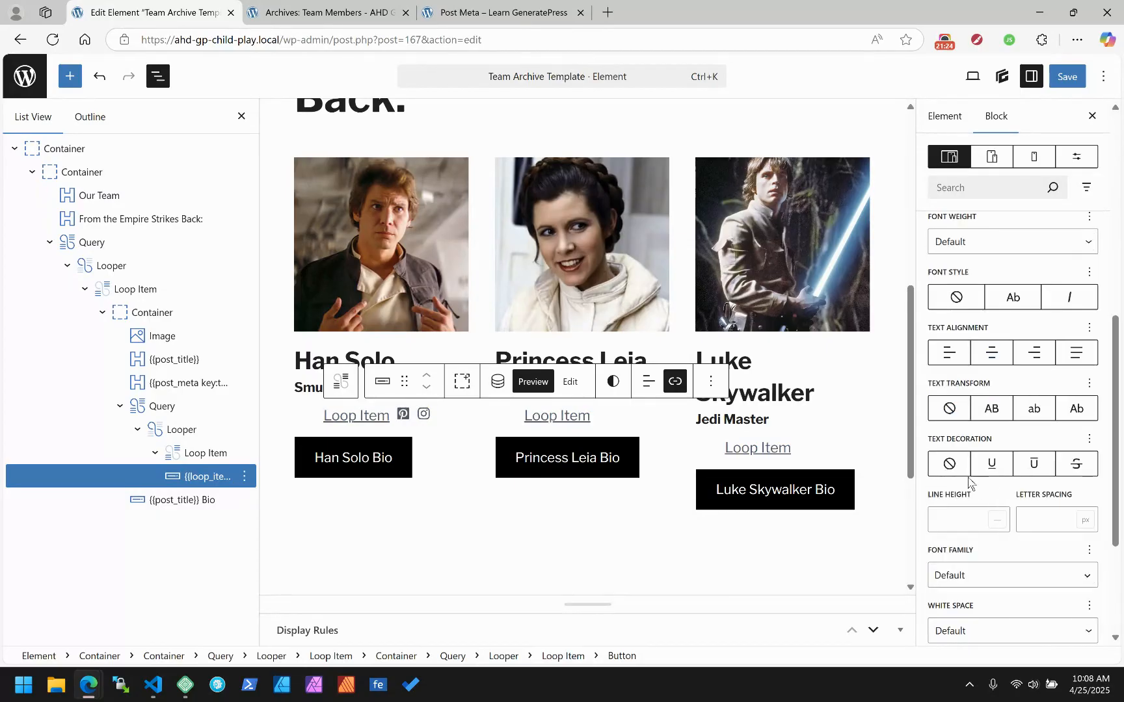
click(945, 474)
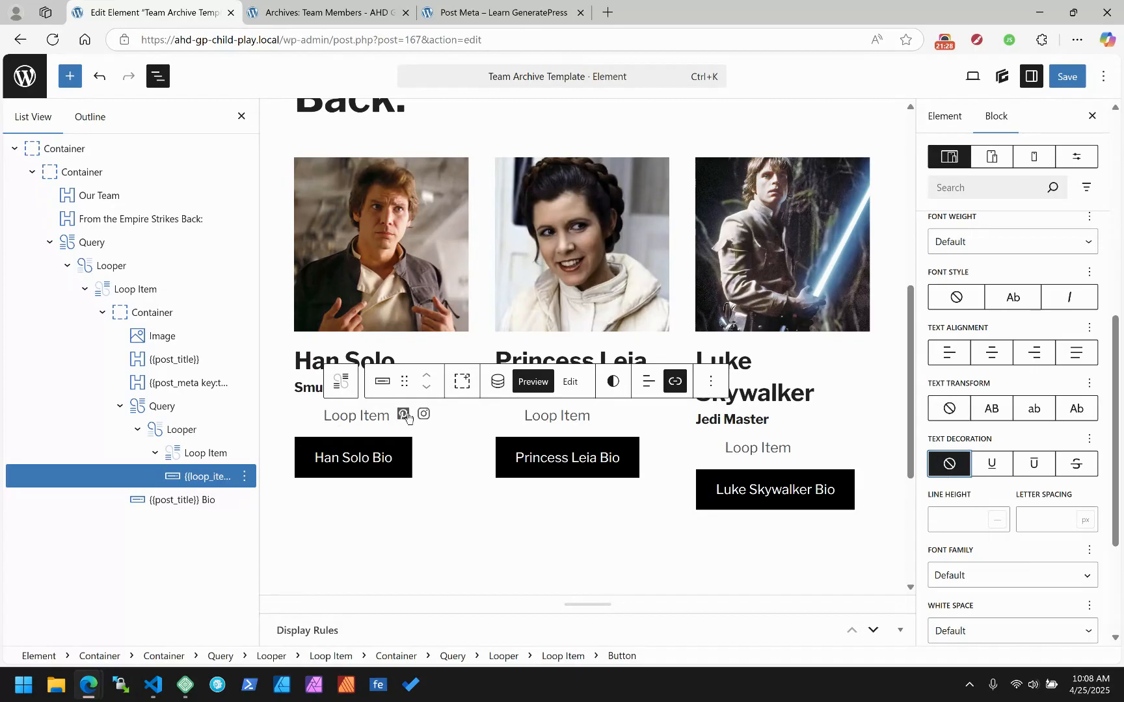
click(1067, 77)
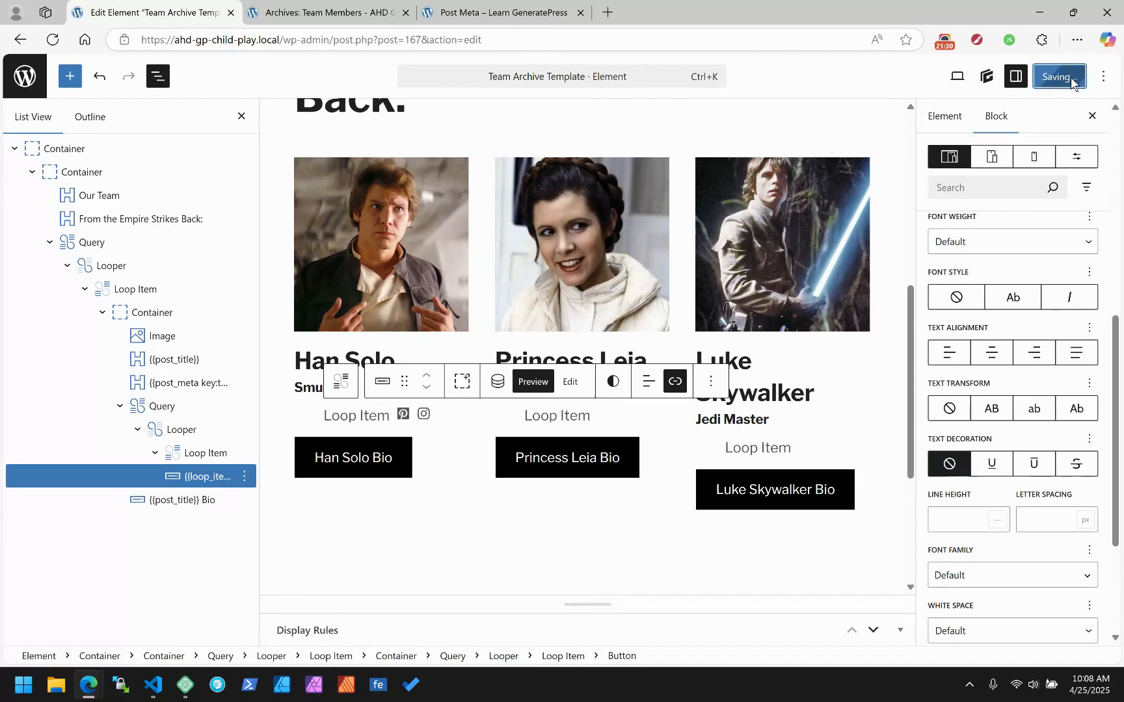
Reload the Team Members archive page, test Han Solo's Instagram icon link, and view the icons with the developer tools closed.
click(319, 11)
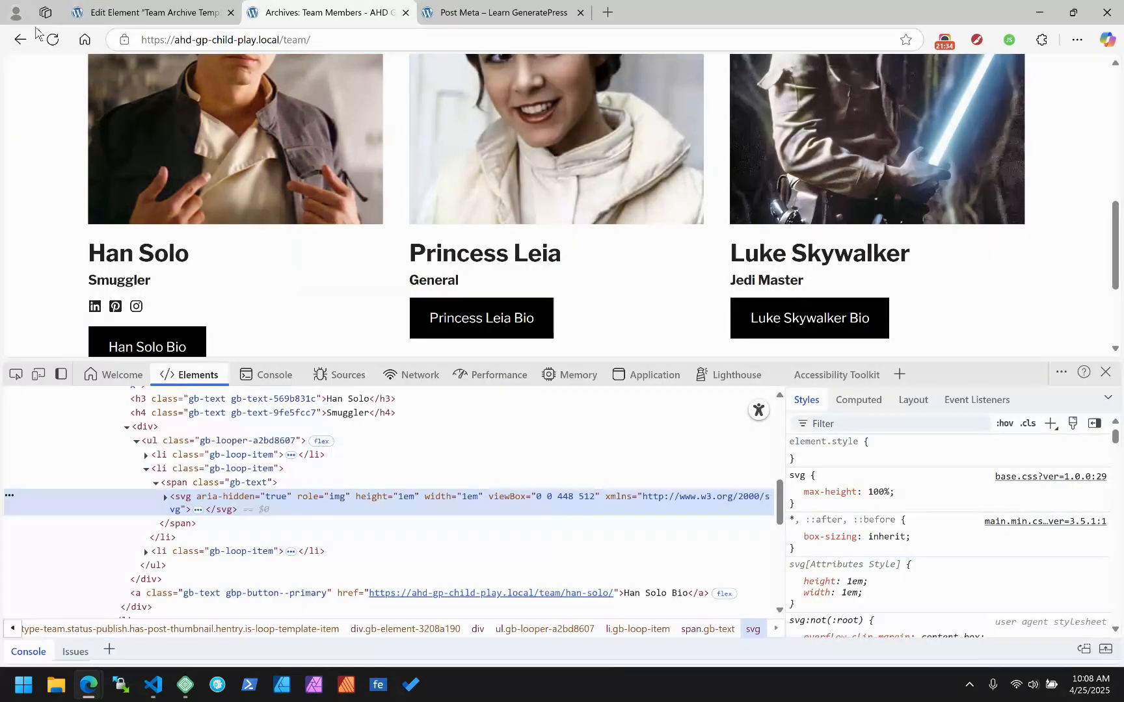
click(52, 39)
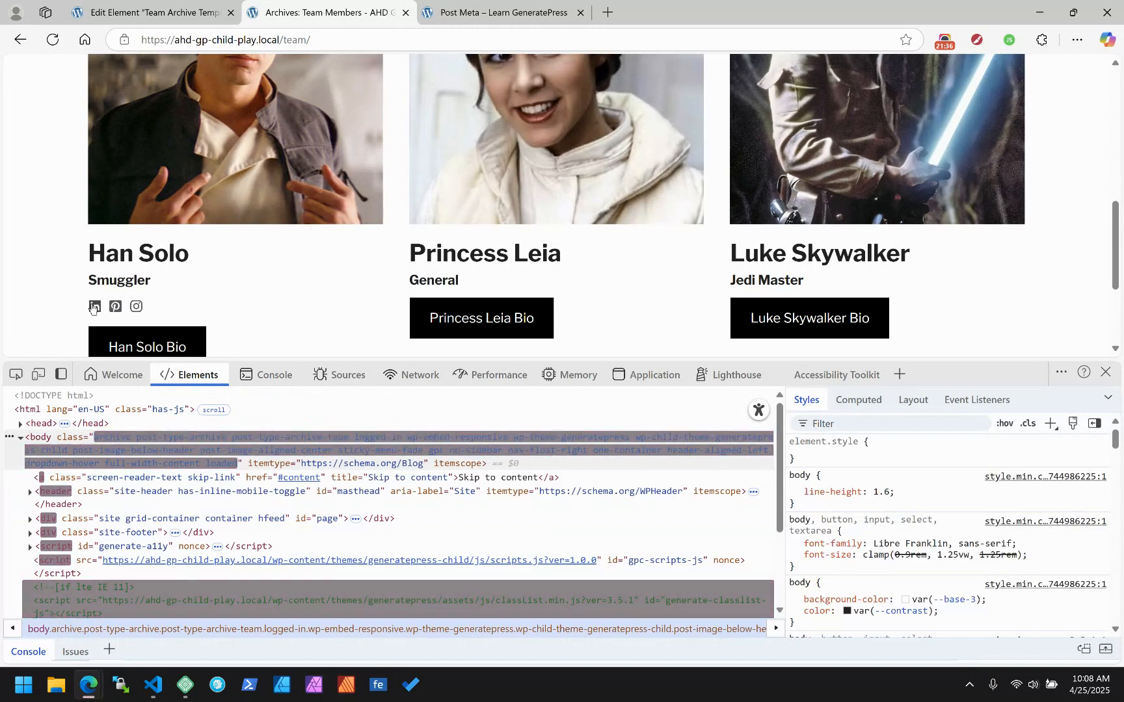
click(136, 306)
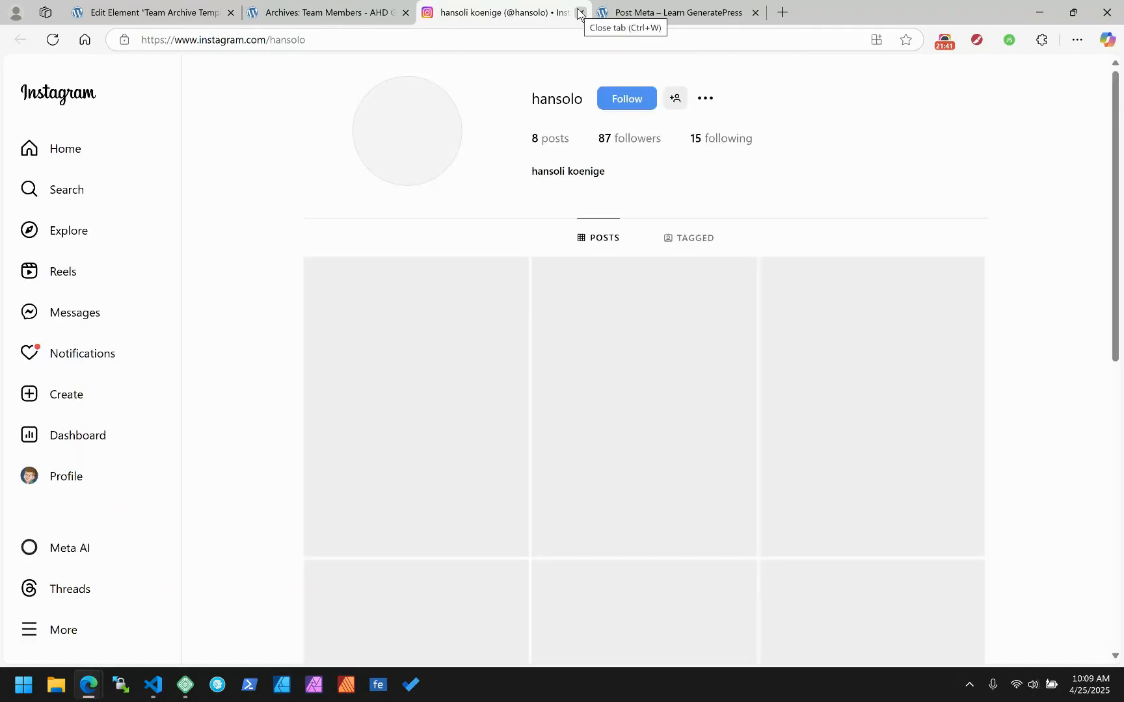
click(580, 12)
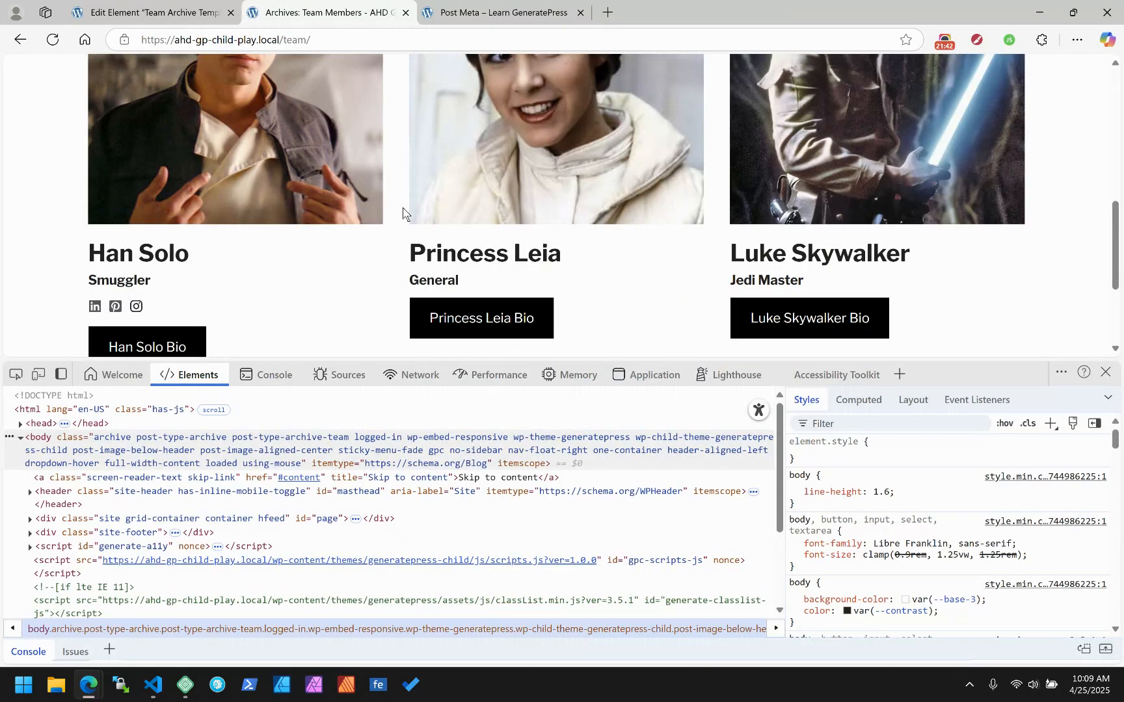
click(1105, 372)
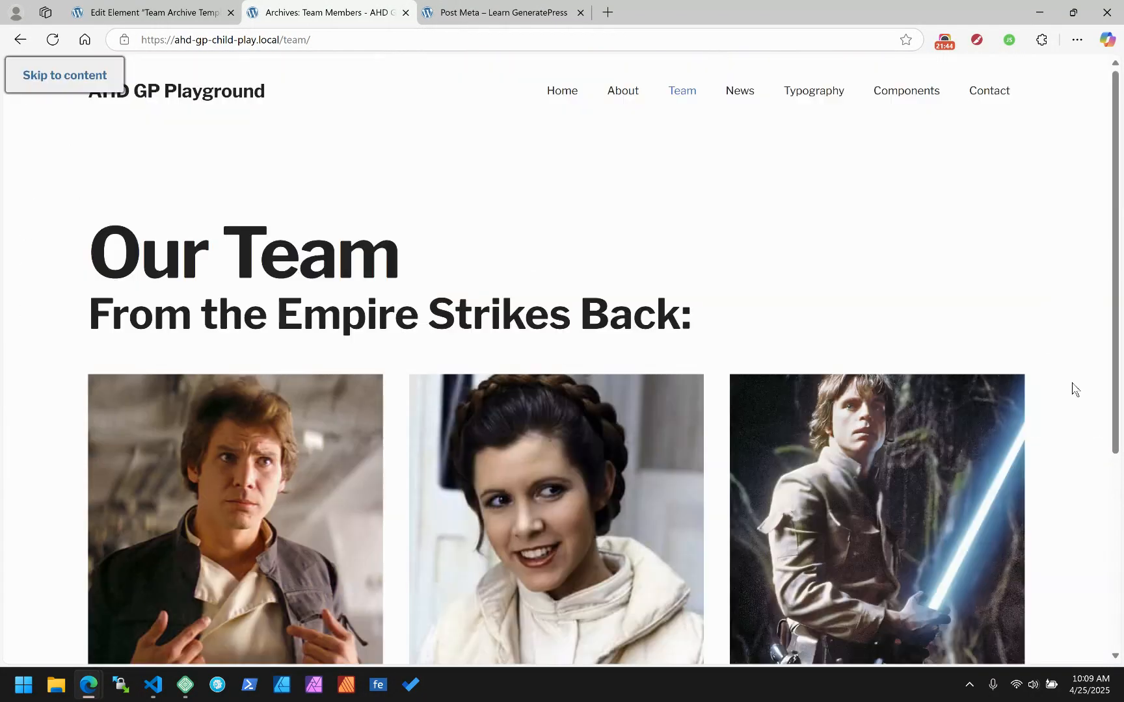
scroll(275, 282, down, 5)
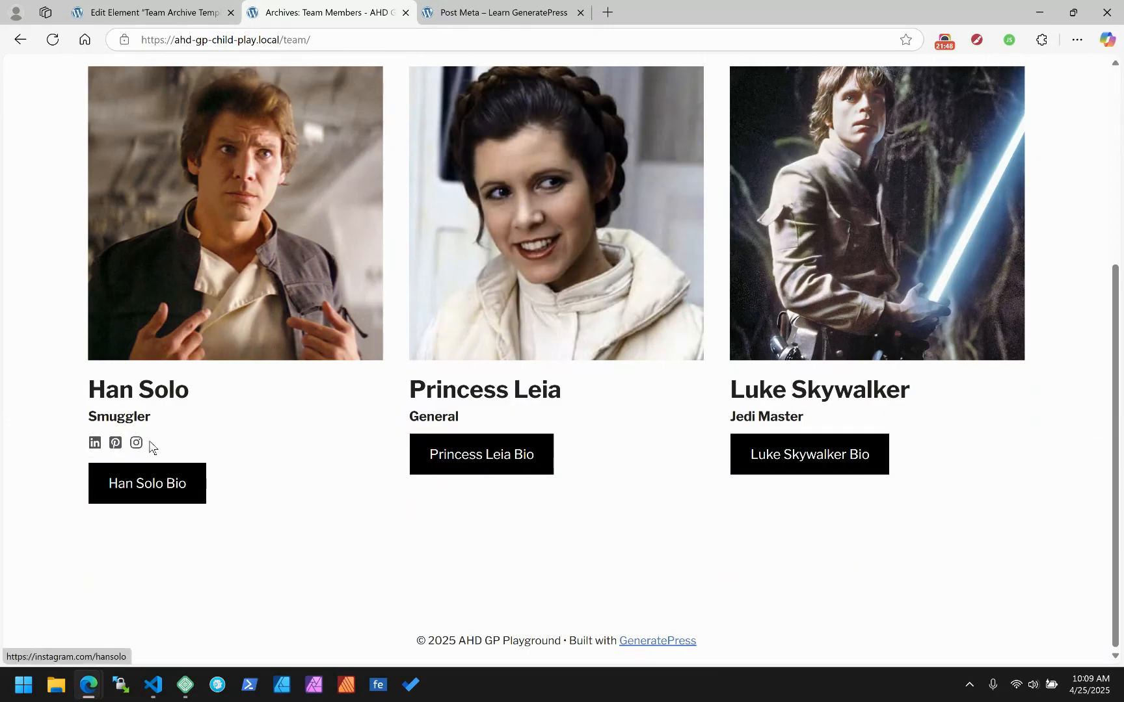
Leave the template editor, open the Princess Leia team member for editing, and add a social media platform row.
click(170, 12)
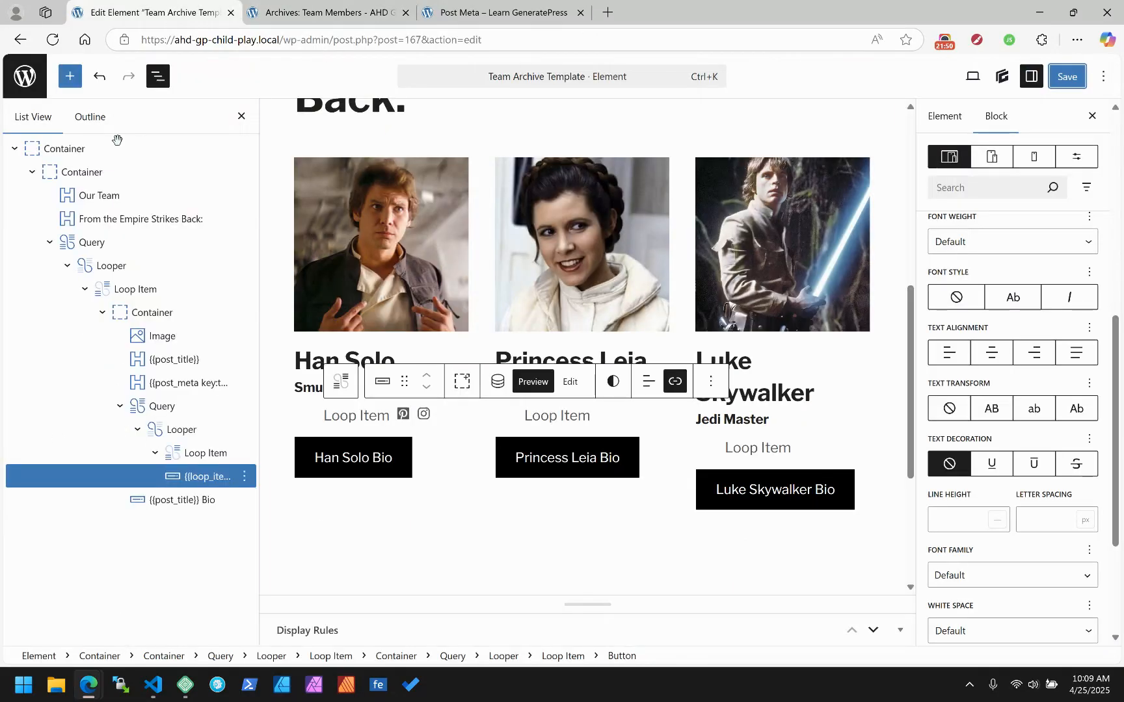
click(24, 76)
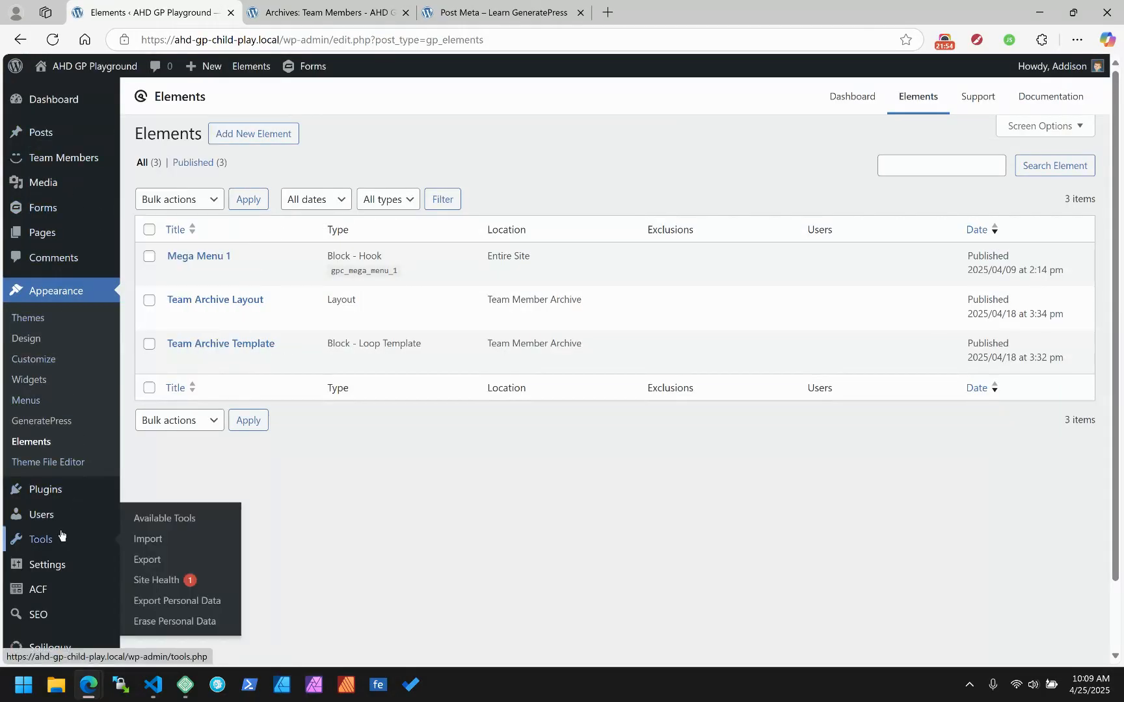
click(57, 159)
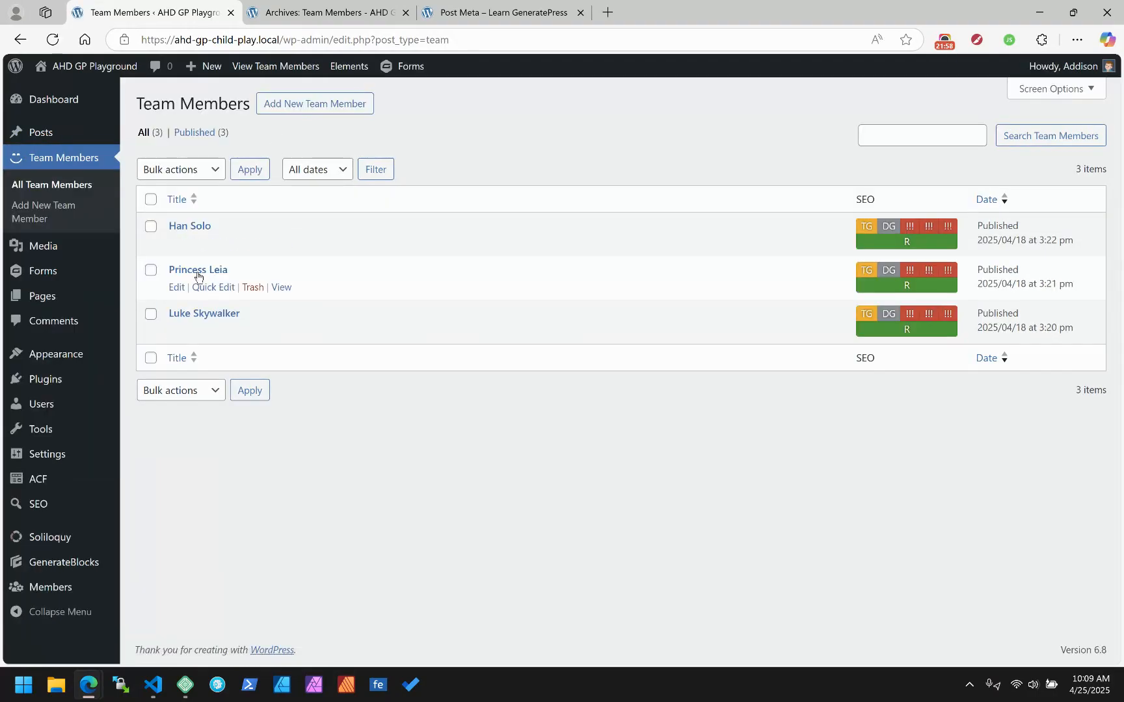
click(189, 270)
scroll(481, 237, down, 5)
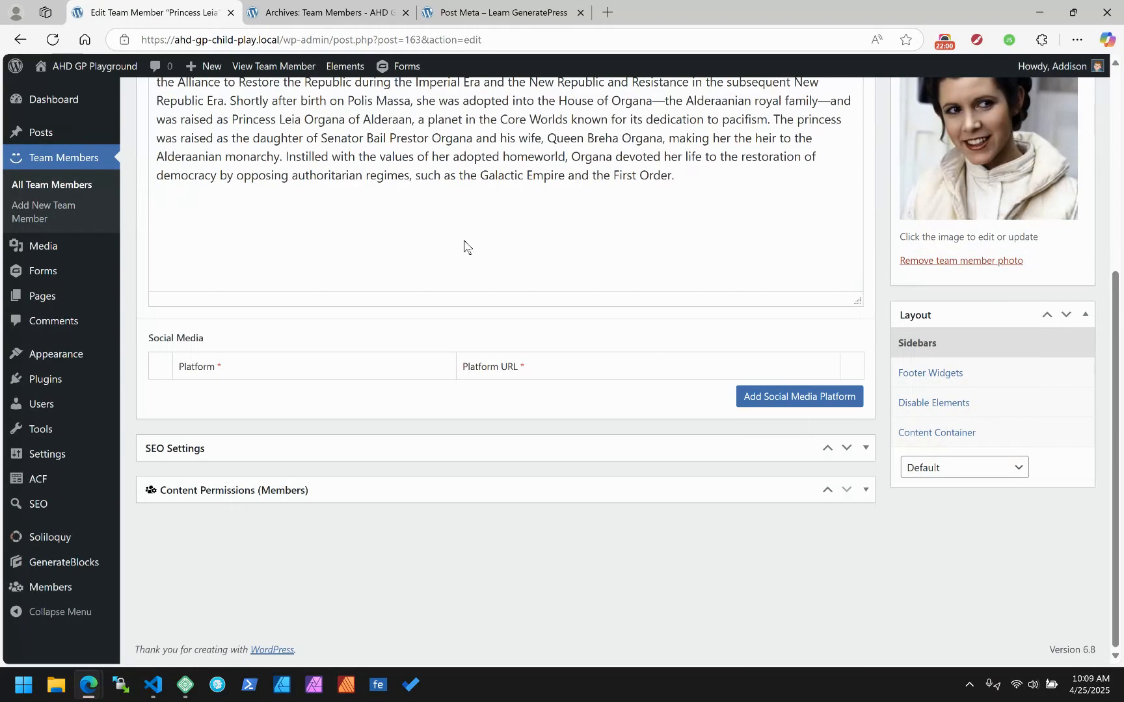
click(813, 395)
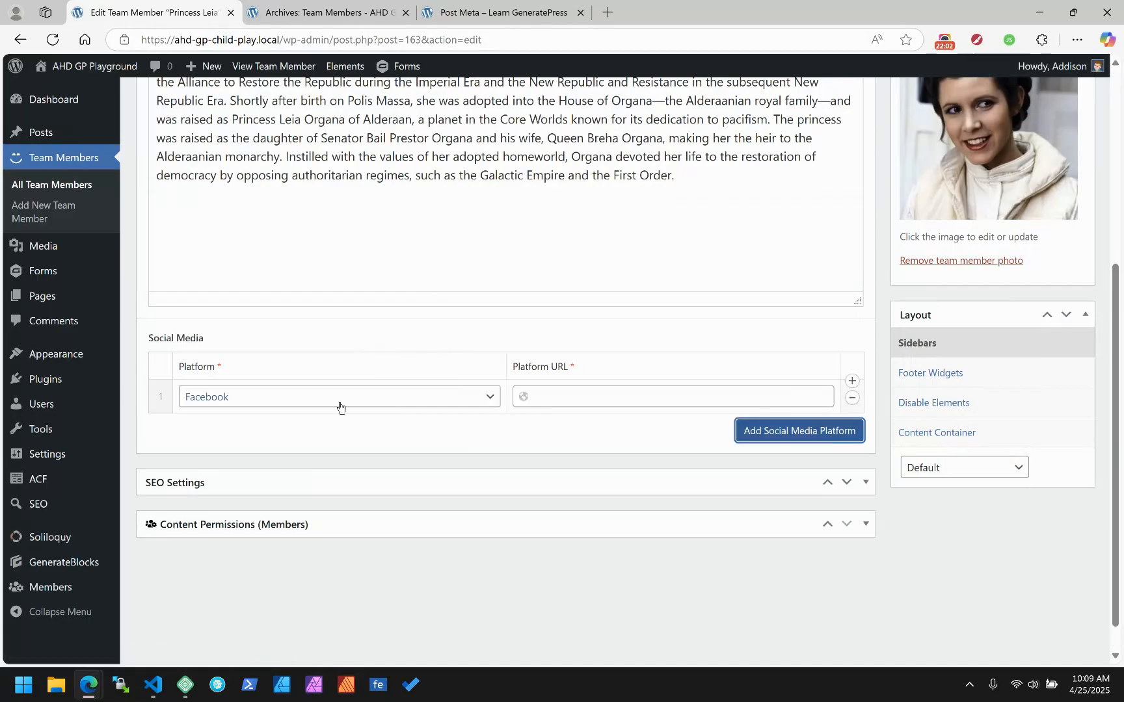
click(567, 399)
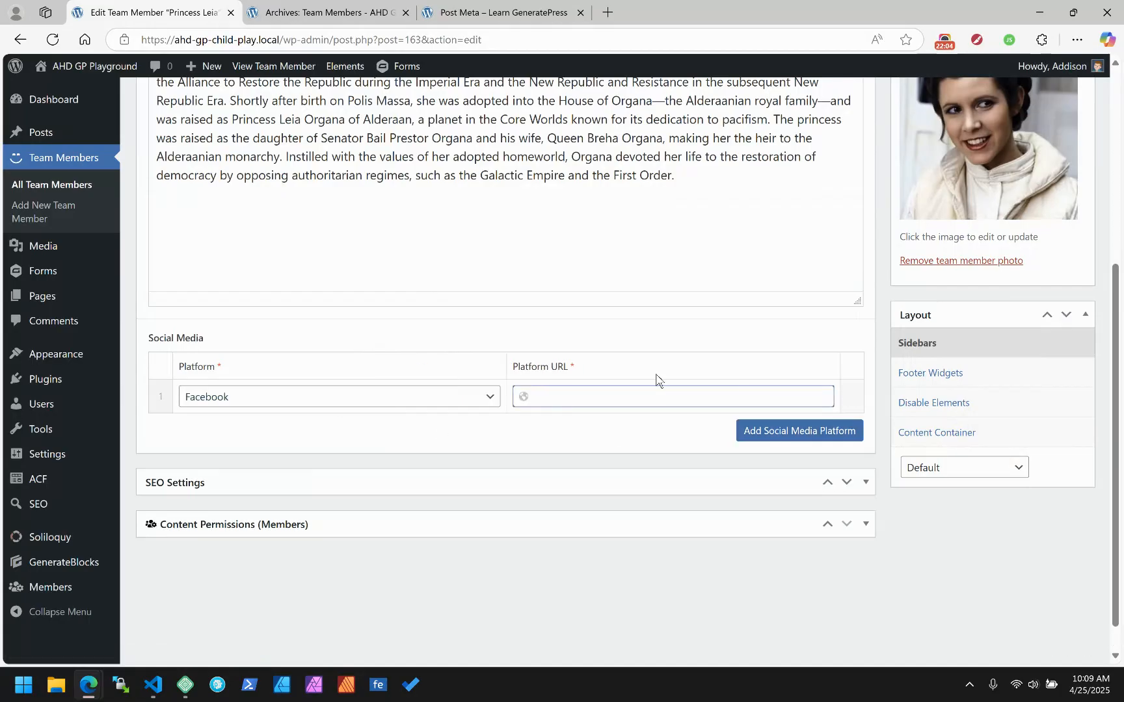
text(https://facebook.com)
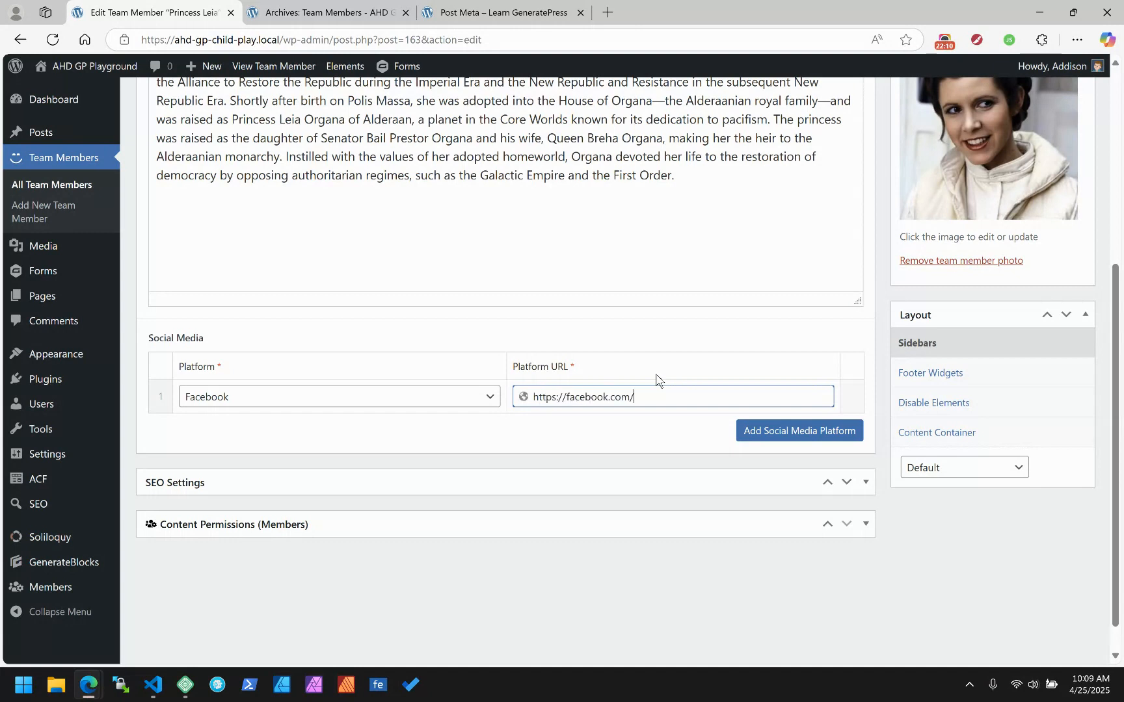
text(/princess)
key(BackSpace)
key(BackSpace)
key(BackSpace)
text(leiaorgan)
scroll(947, 177, up, 5)
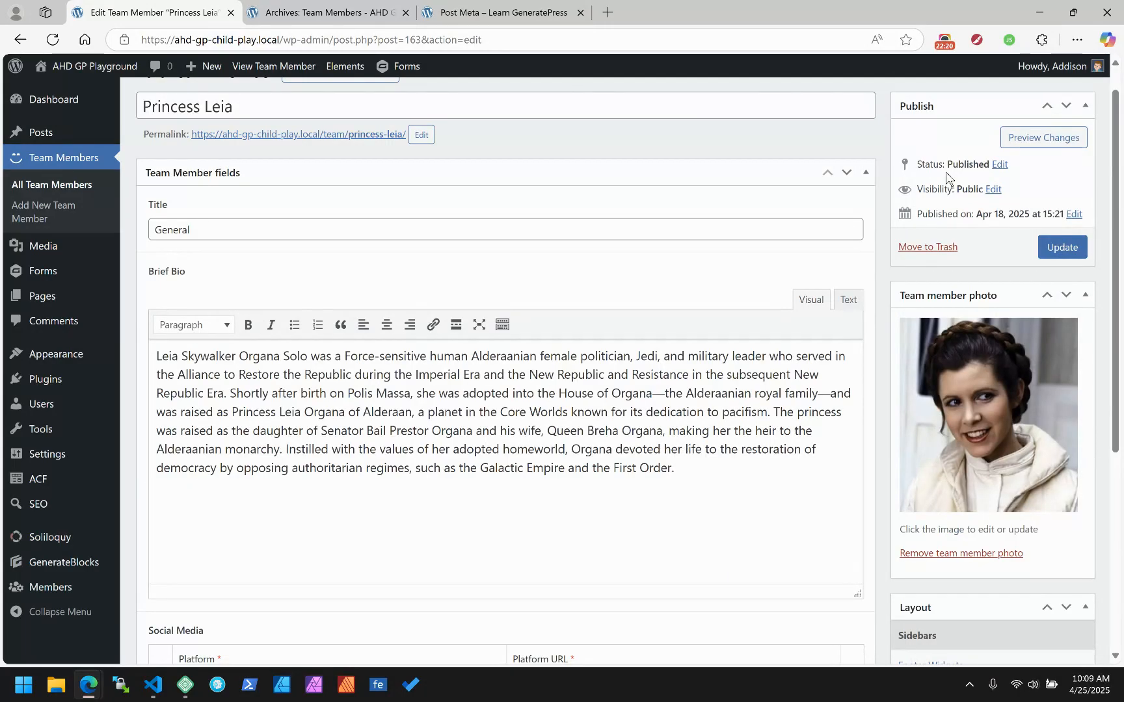
click(1048, 255)
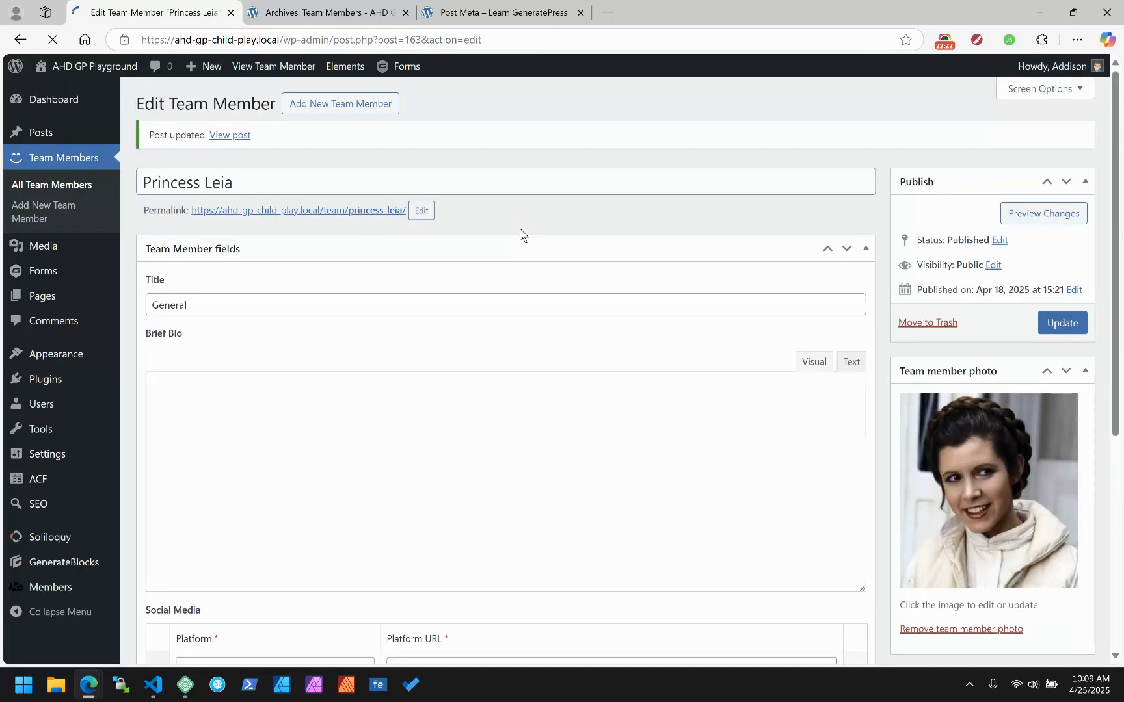
Open the Luke Skywalker team member for editing and add a social media platform row.
click(49, 185)
click(217, 313)
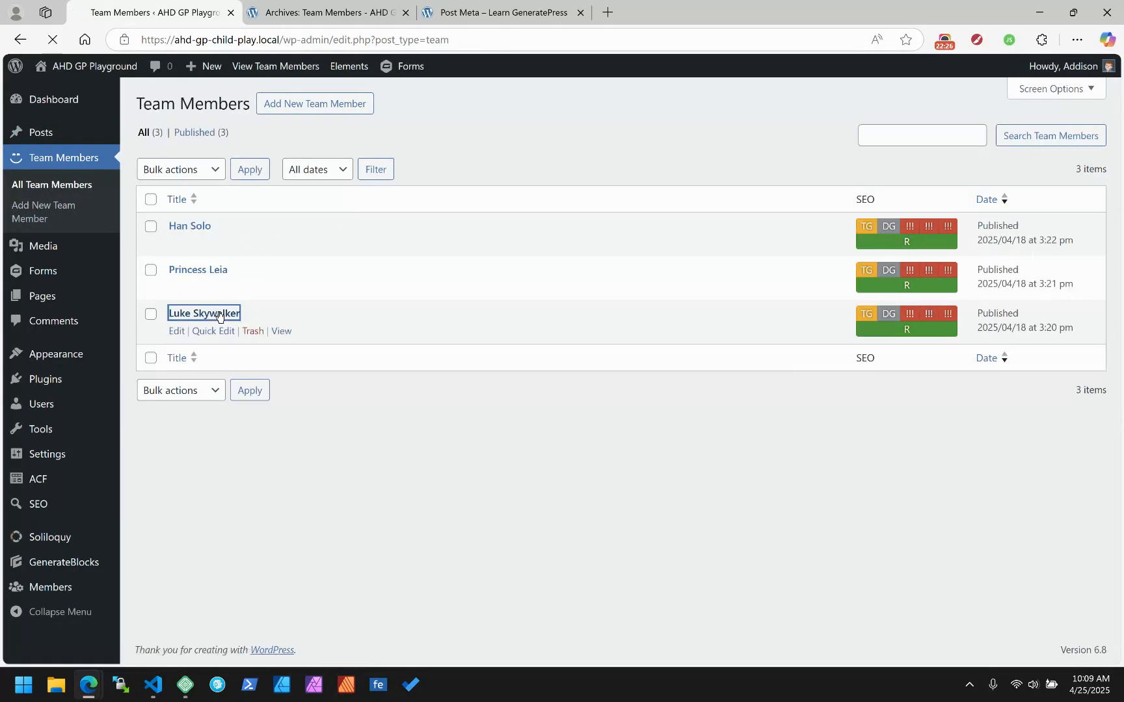
scroll(278, 314, down, 5)
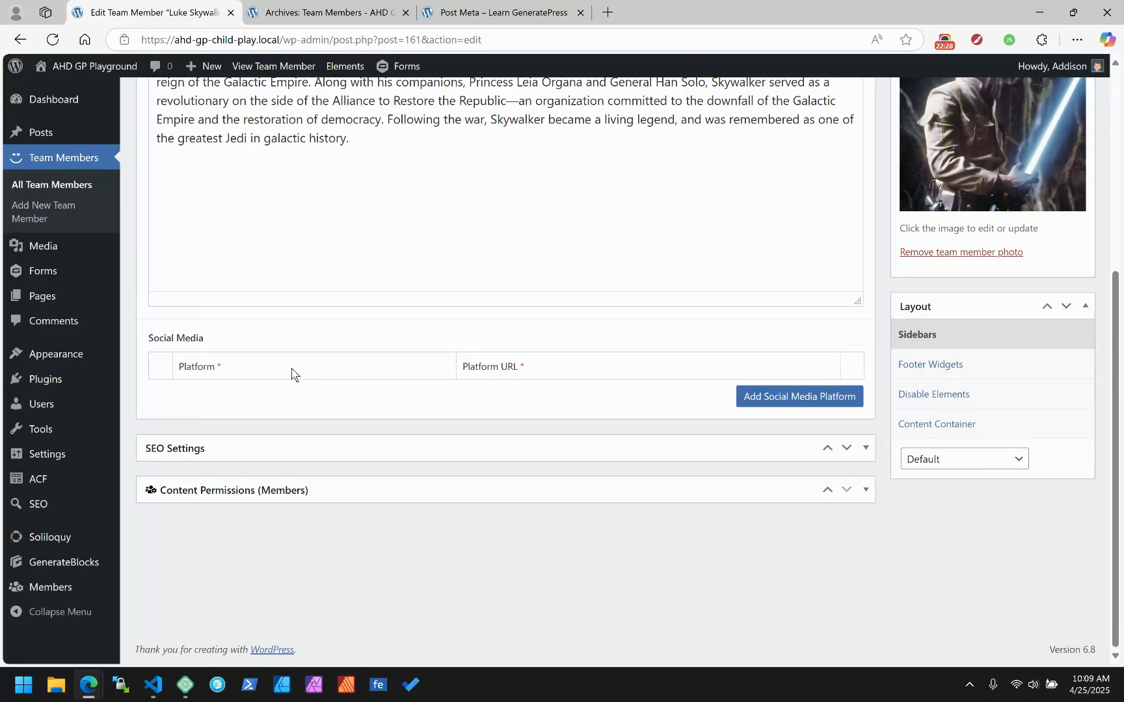
click(750, 406)
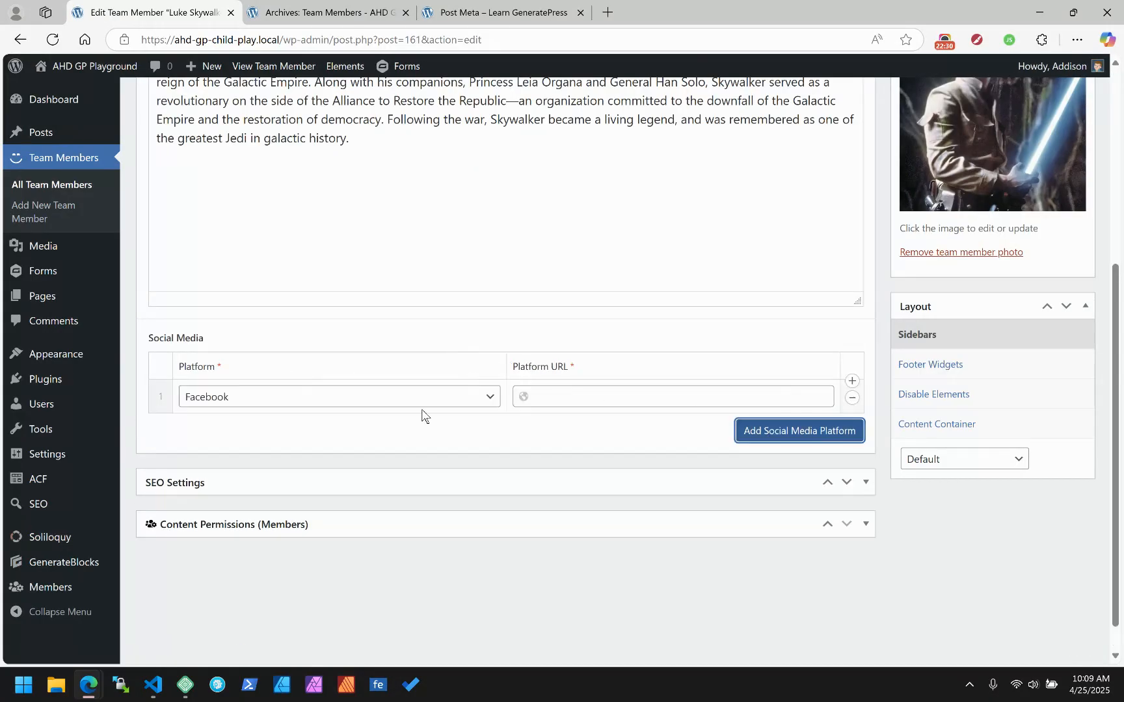
click(336, 396)
click(272, 482)
click(584, 390)
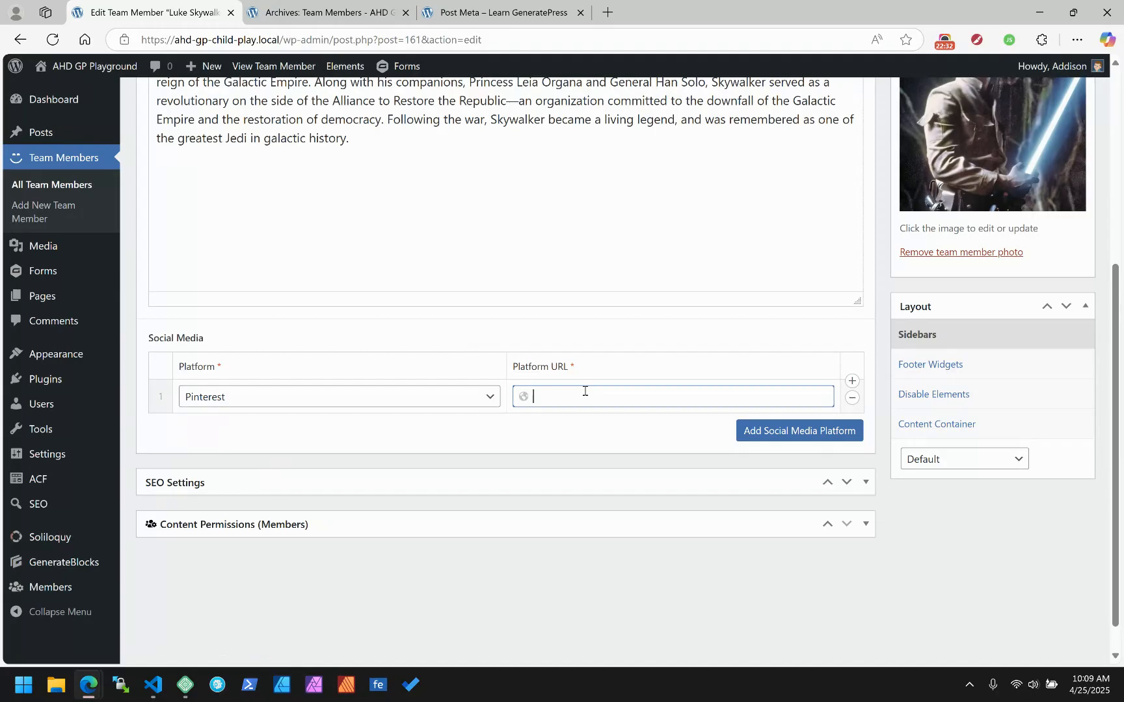
text(https://pinterest.com/lukeskywalker)
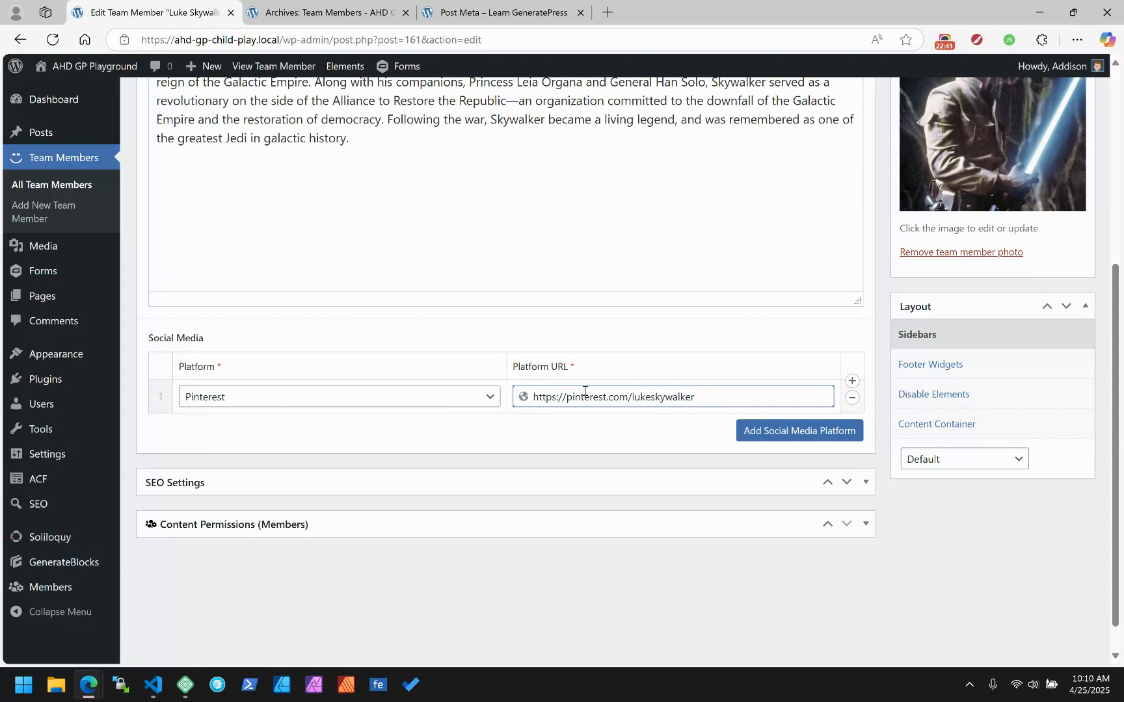
click(800, 431)
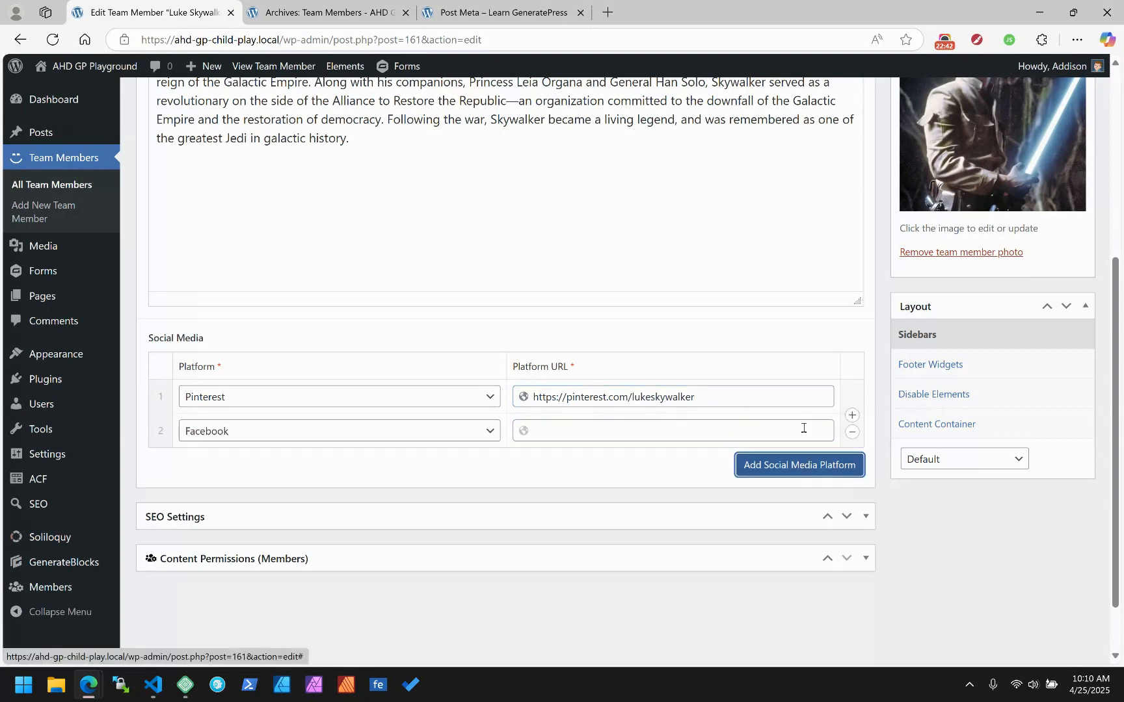
click(293, 439)
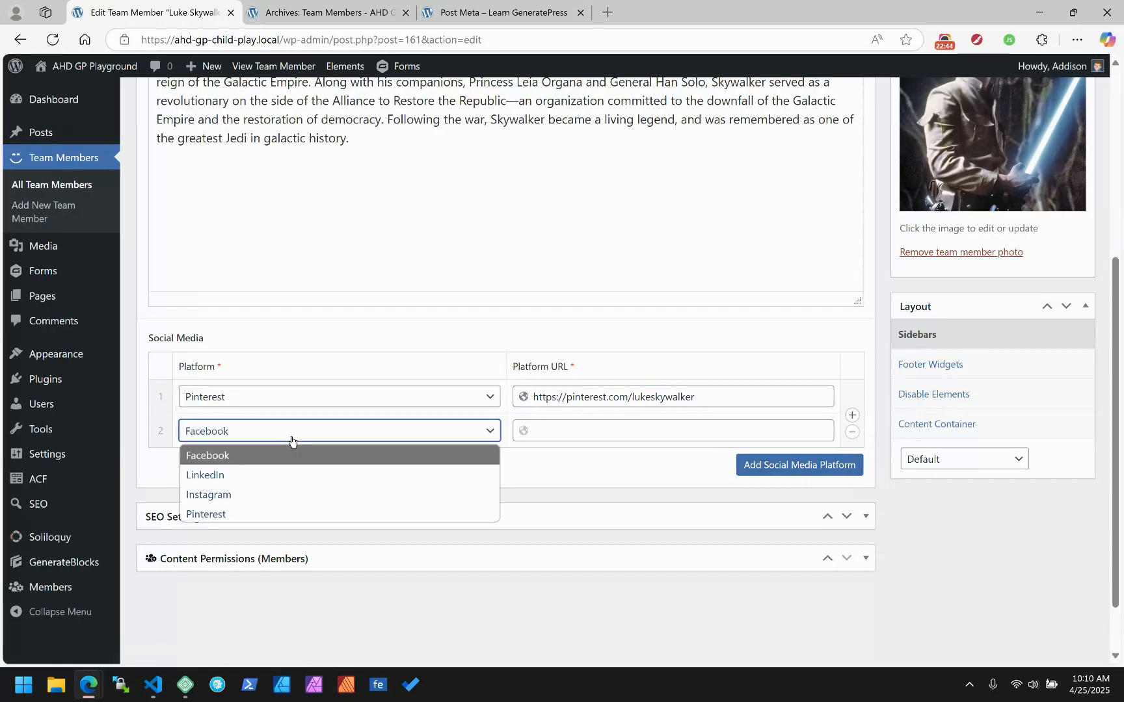
click(222, 475)
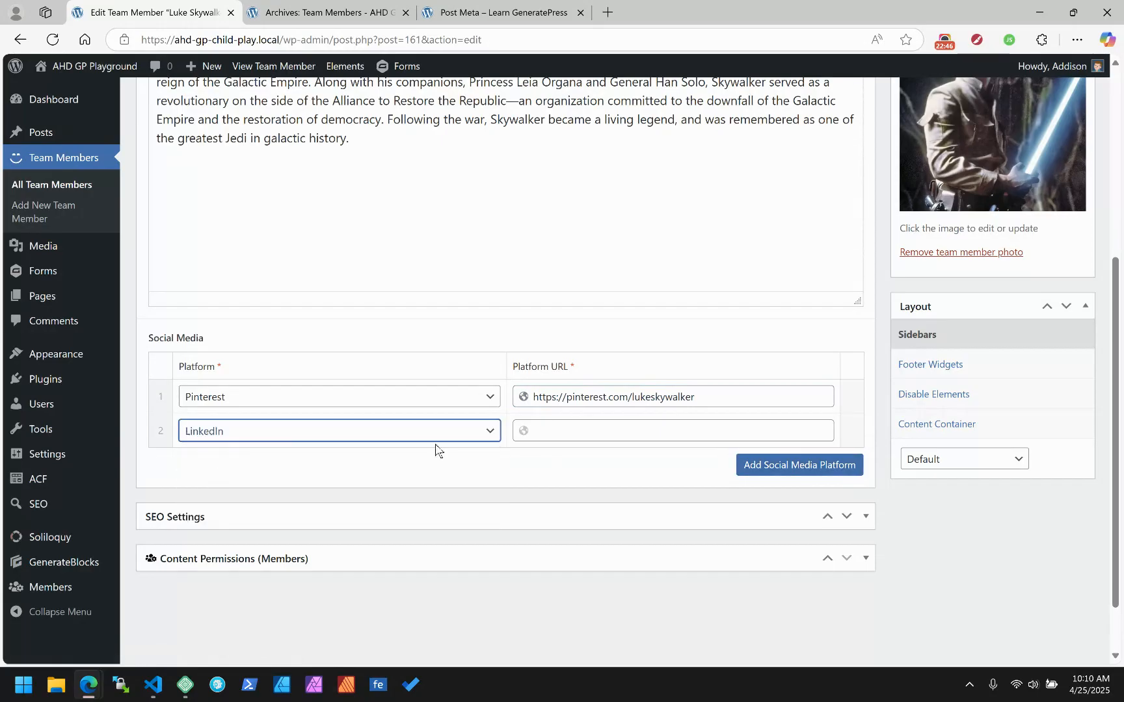
click(589, 435)
text(https:)
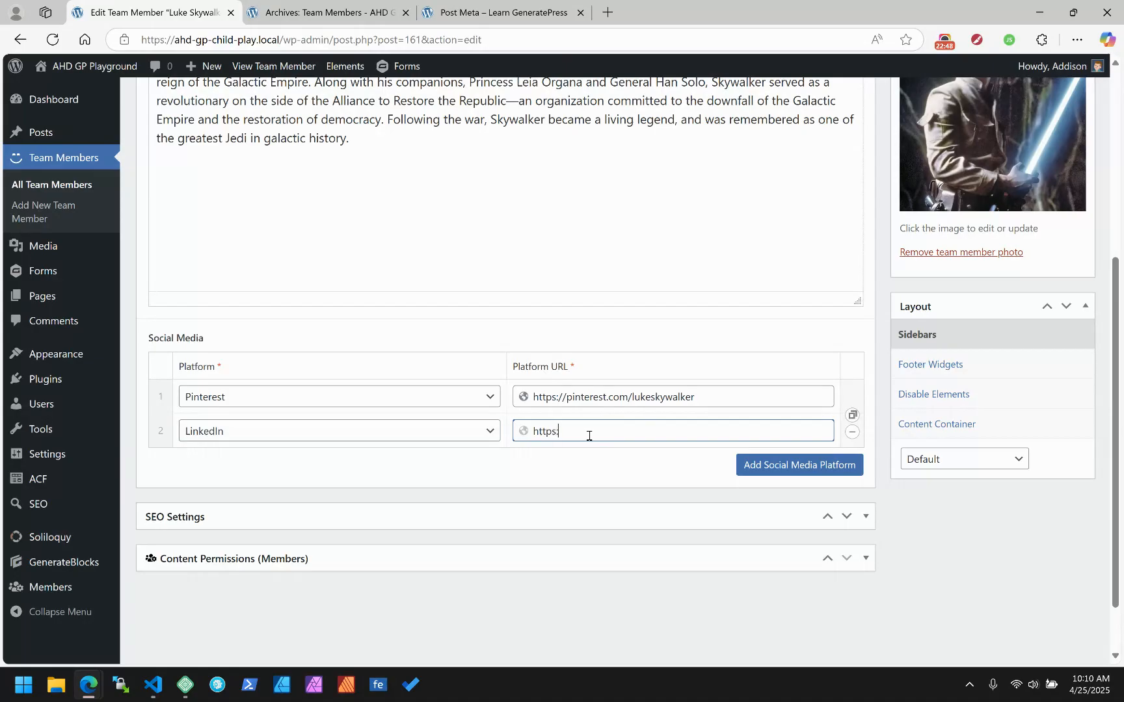
text(//linkedin.com/)
text(luck)
key(BackSpace)
key(BackSpace)
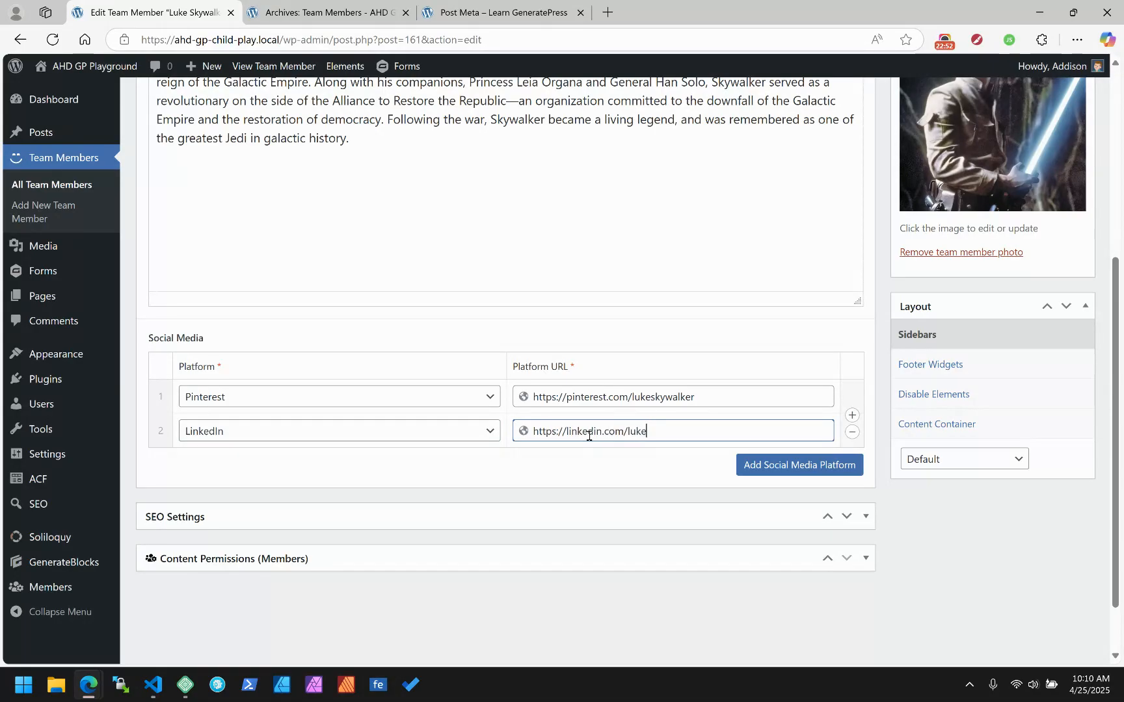
text(ke-)
text(skywalker)
scroll(933, 493, up, 5)
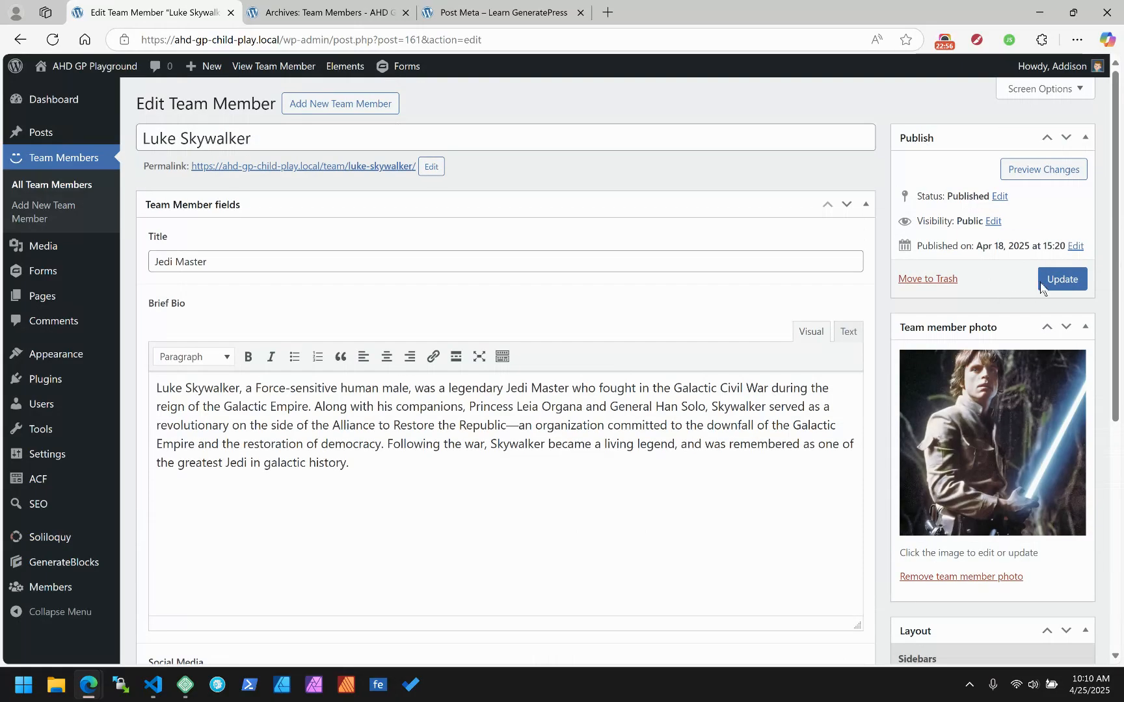
click(1060, 279)
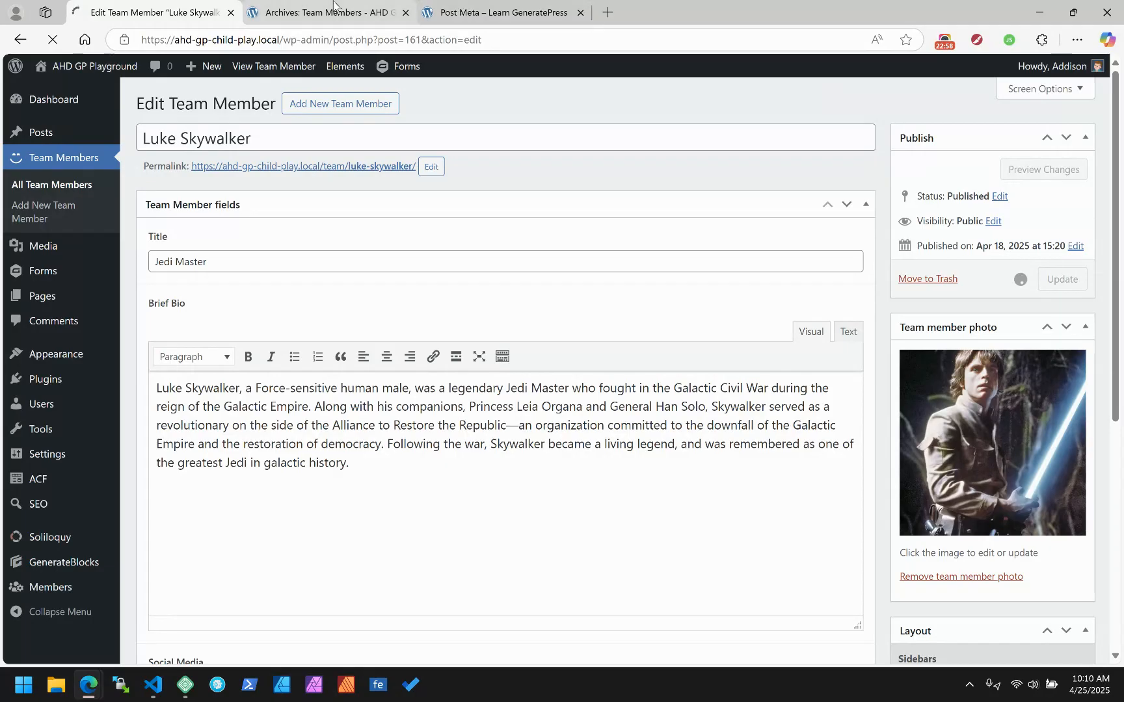
Reload the Team Members archive page, test Princess Leia's Facebook icon link, and review all members' icons.
click(333, 8)
click(53, 40)
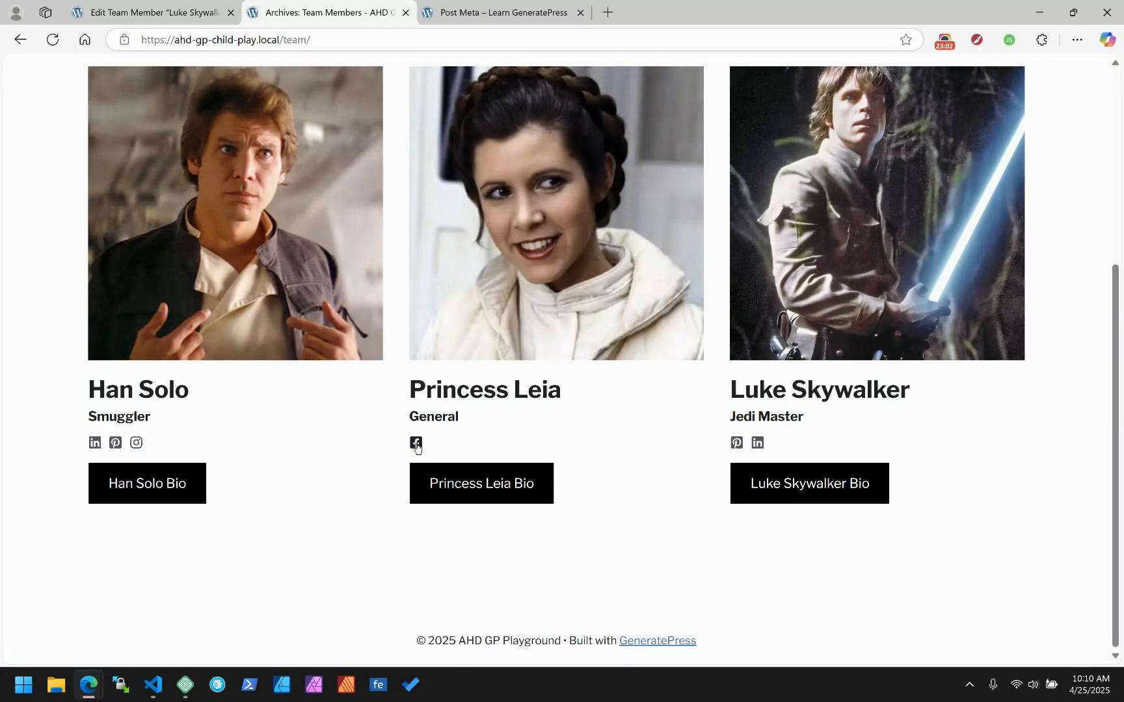
click(416, 444)
click(577, 12)
scroll(848, 437, up, 2)
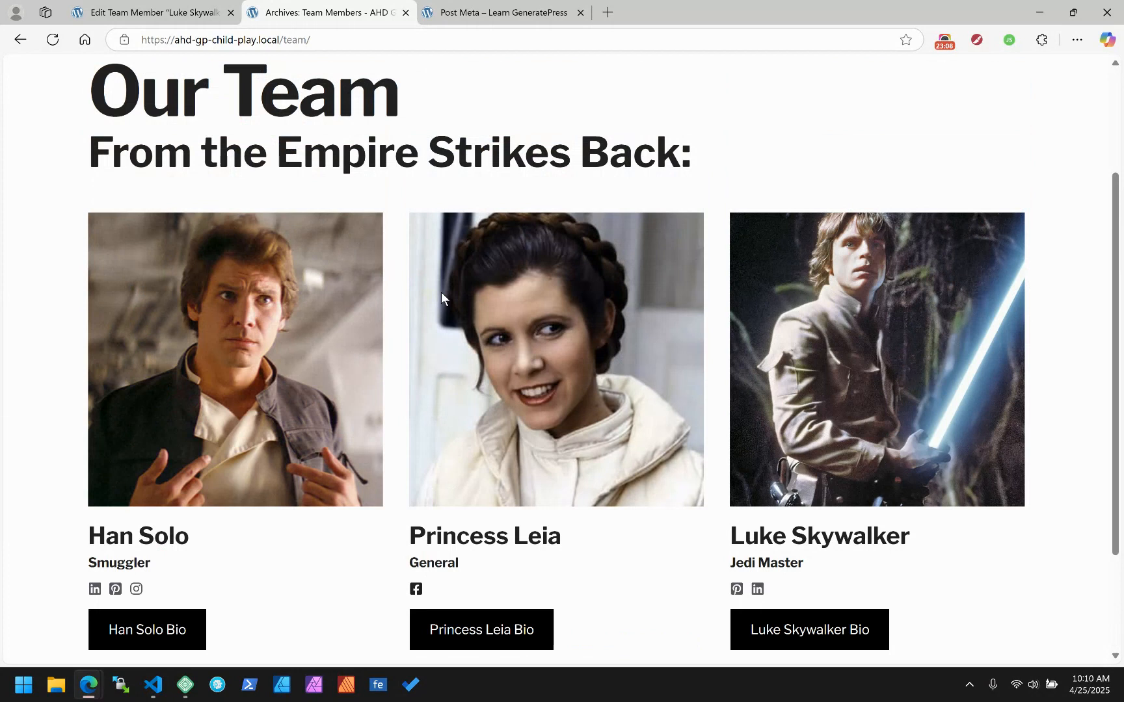
scroll(441, 292, down, 2)
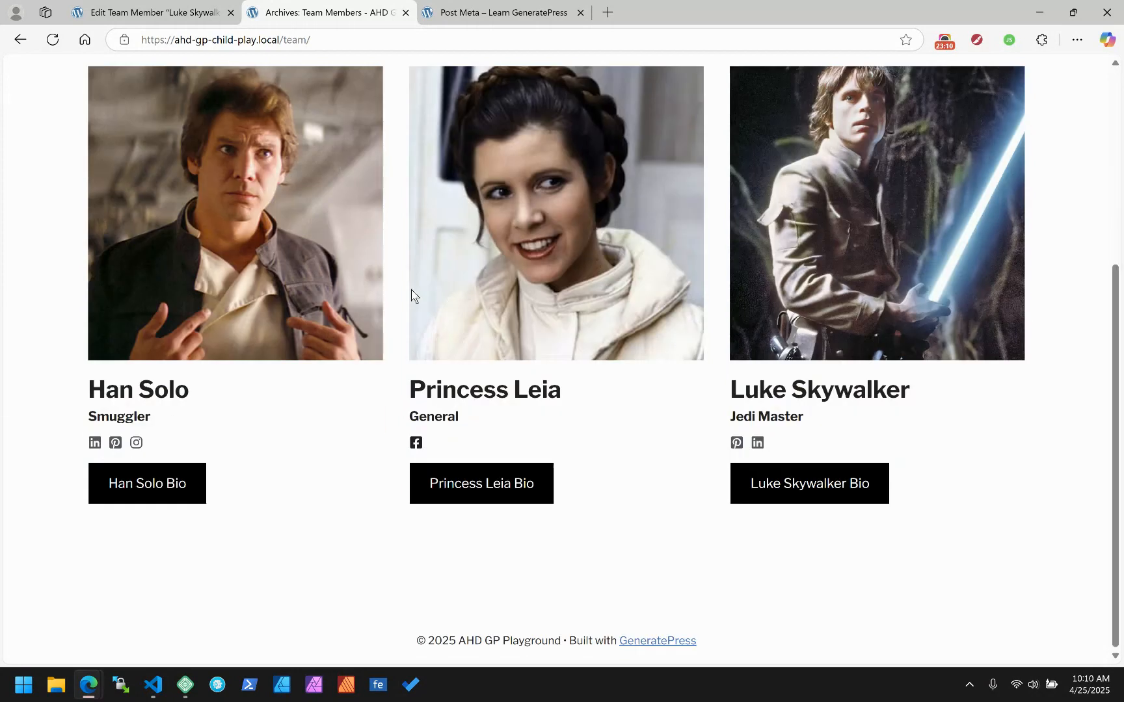
Inspect the link and SVG markup of Han Solo's Instagram icon in the developer tools, and close them.
right_click(136, 442)
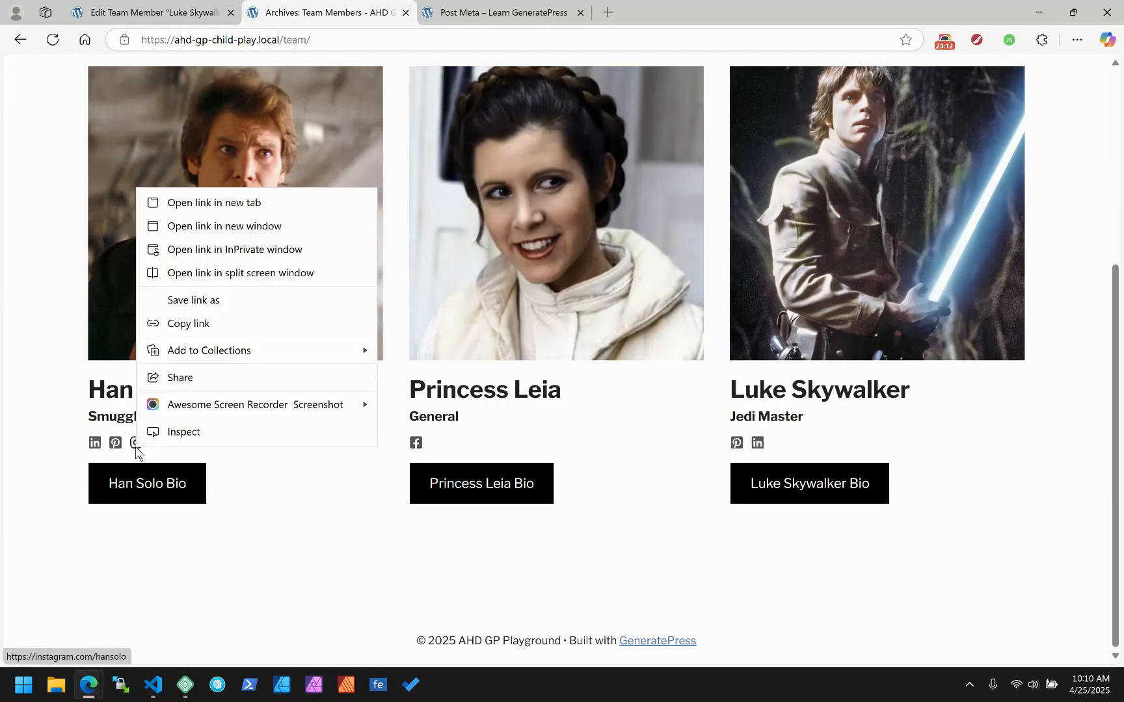
click(185, 431)
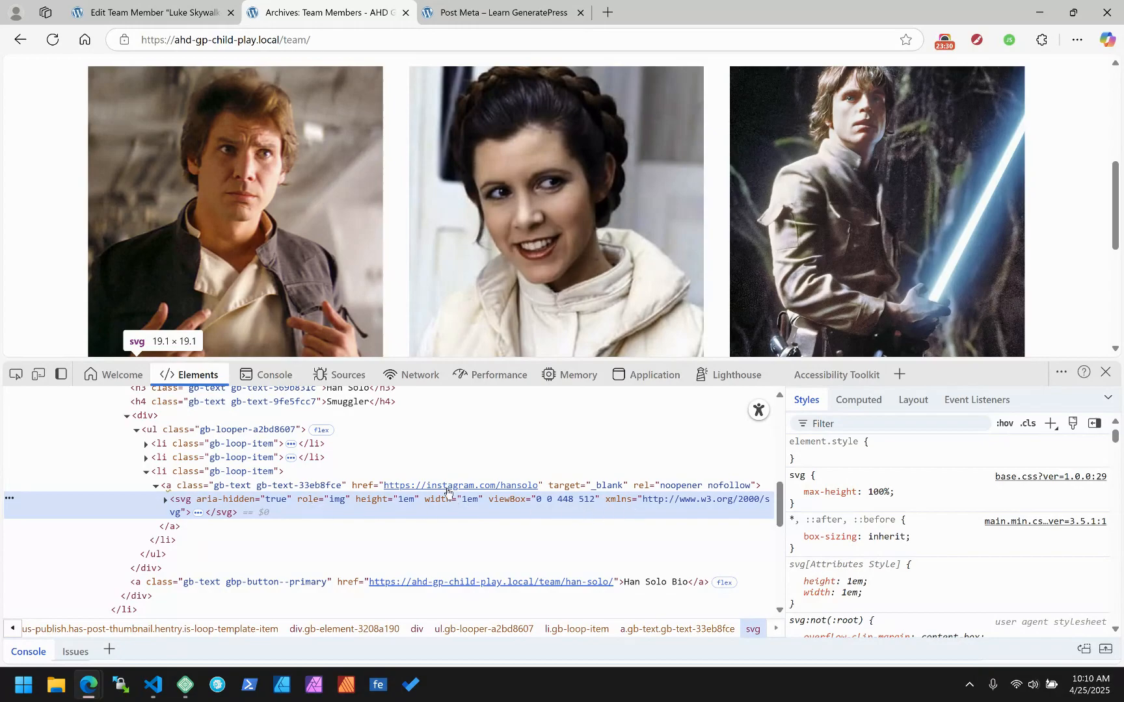
click(1105, 372)
Run the WAVE accessibility check on the archive page and locate the reported empty link errors among the social icons.
right_click(446, 144)
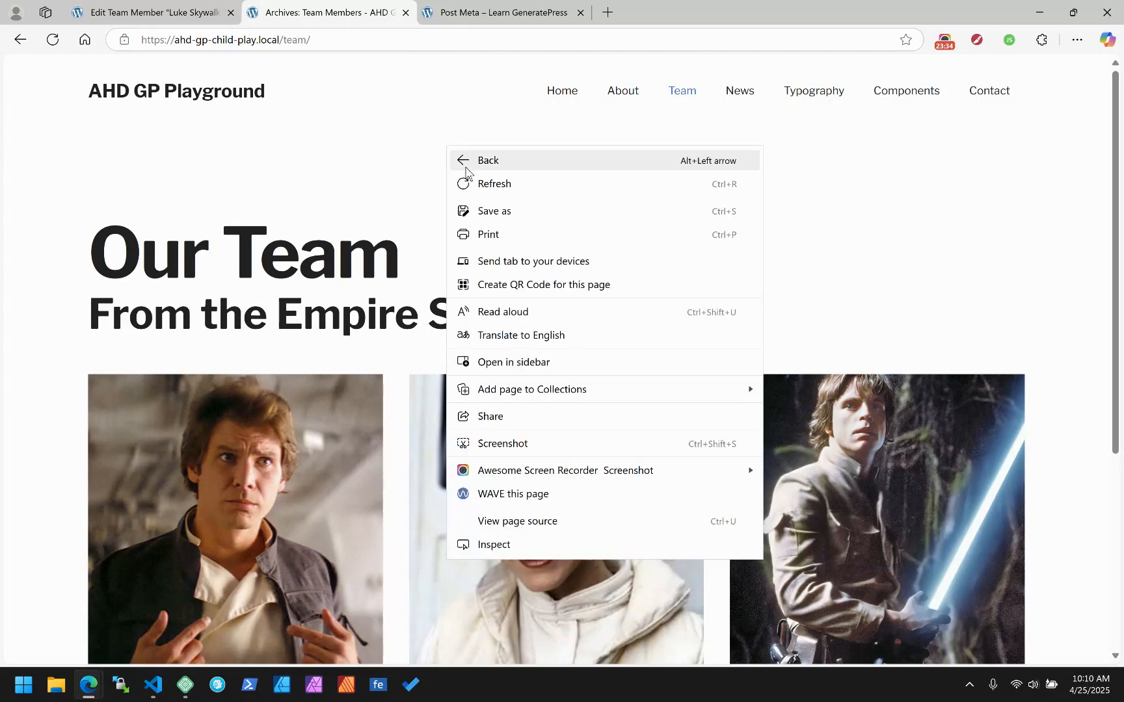
click(519, 494)
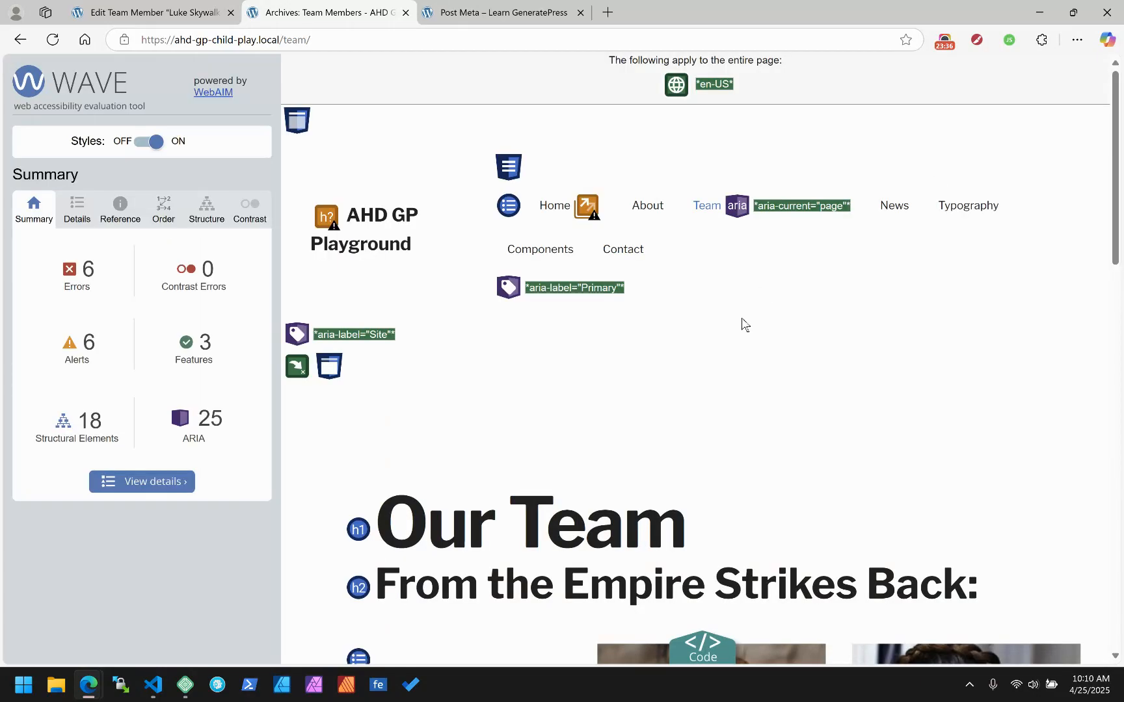
scroll(685, 381, down, 5)
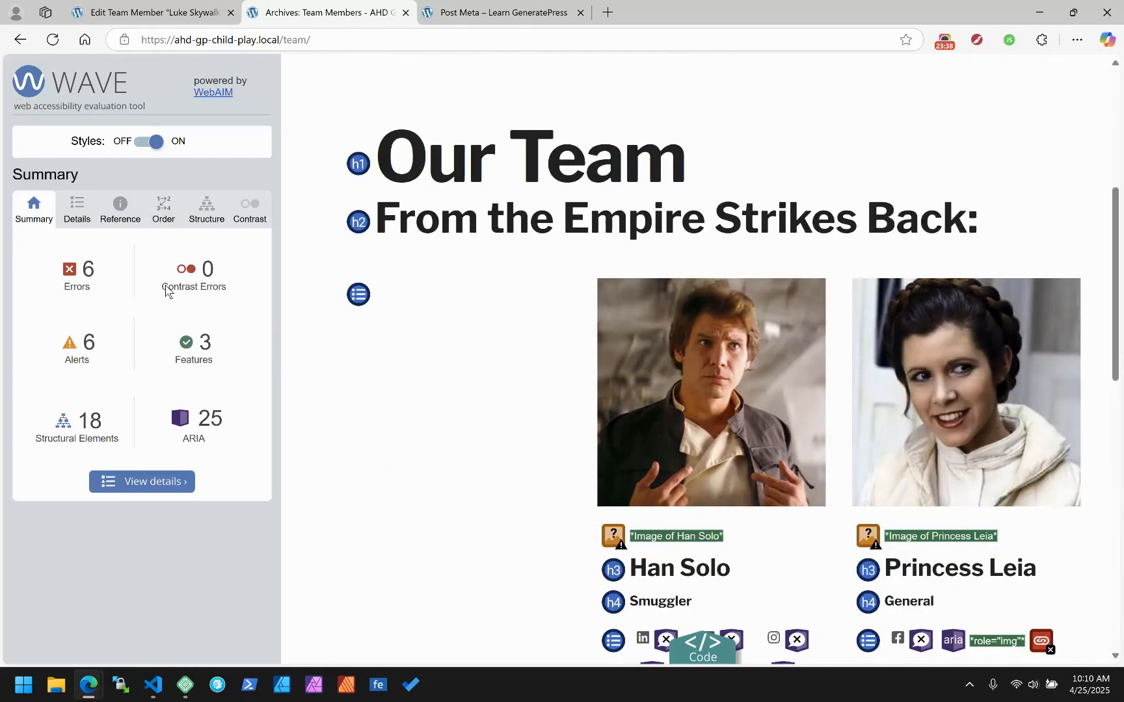
click(77, 209)
click(63, 287)
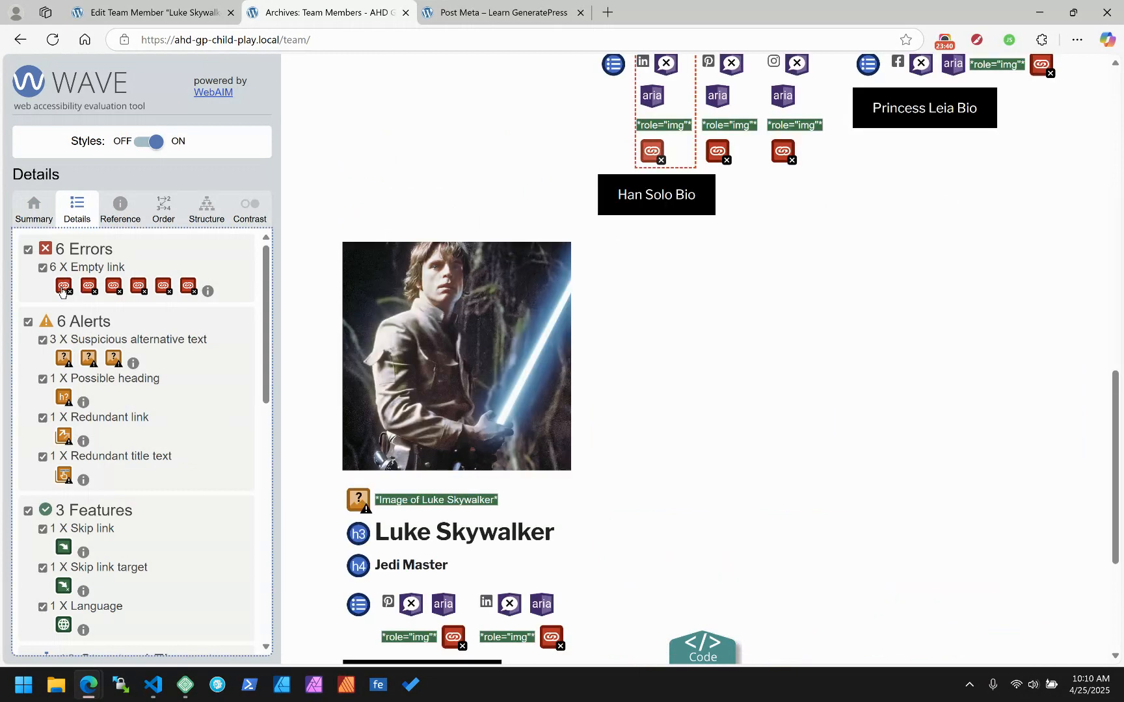
scroll(592, 321, up, 2)
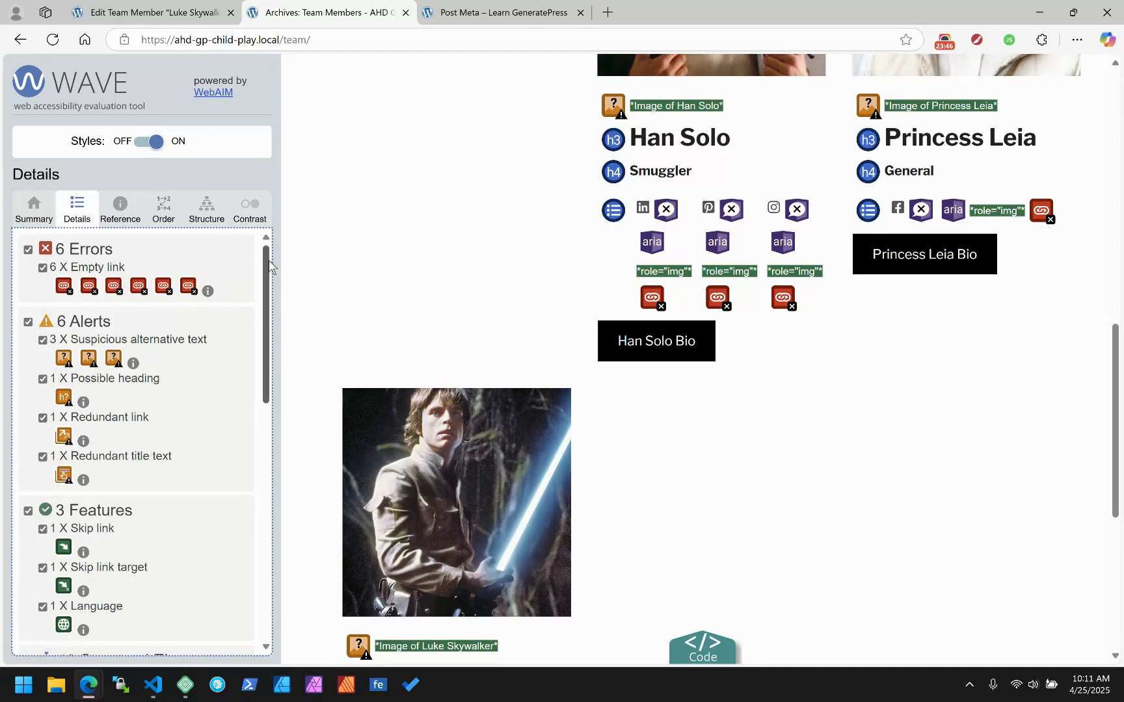
Open the Team Archive Template element for editing and select the nested loop item holding Han Solo's first social icon.
click(193, 14)
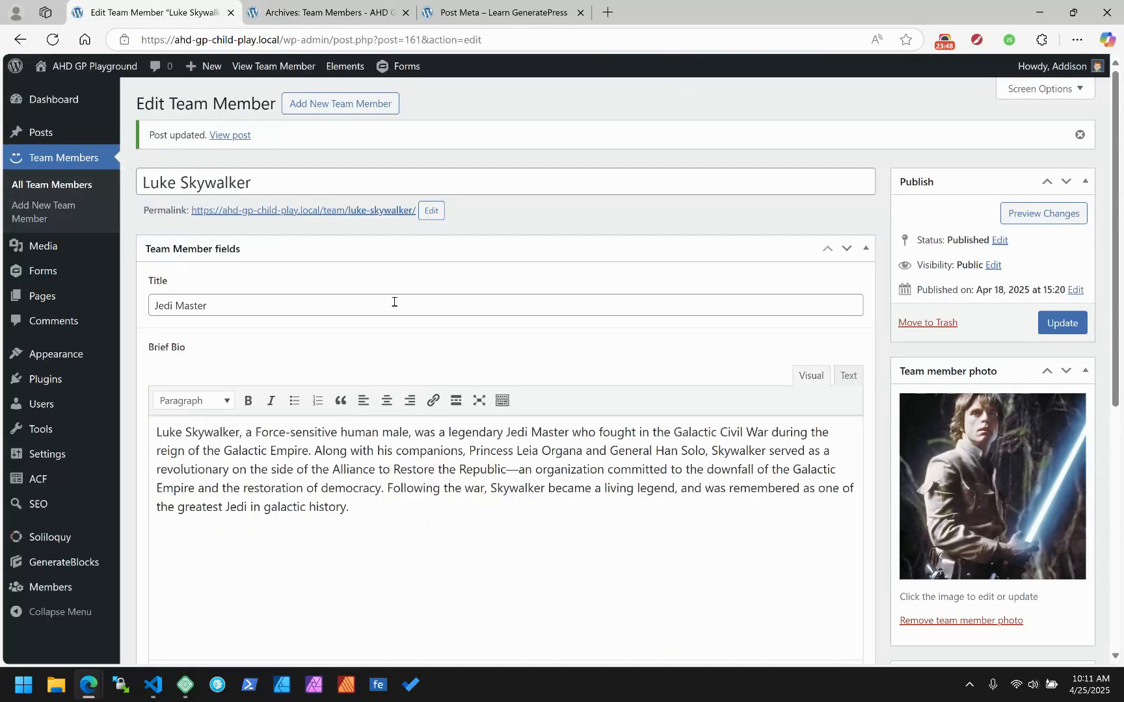
click(345, 66)
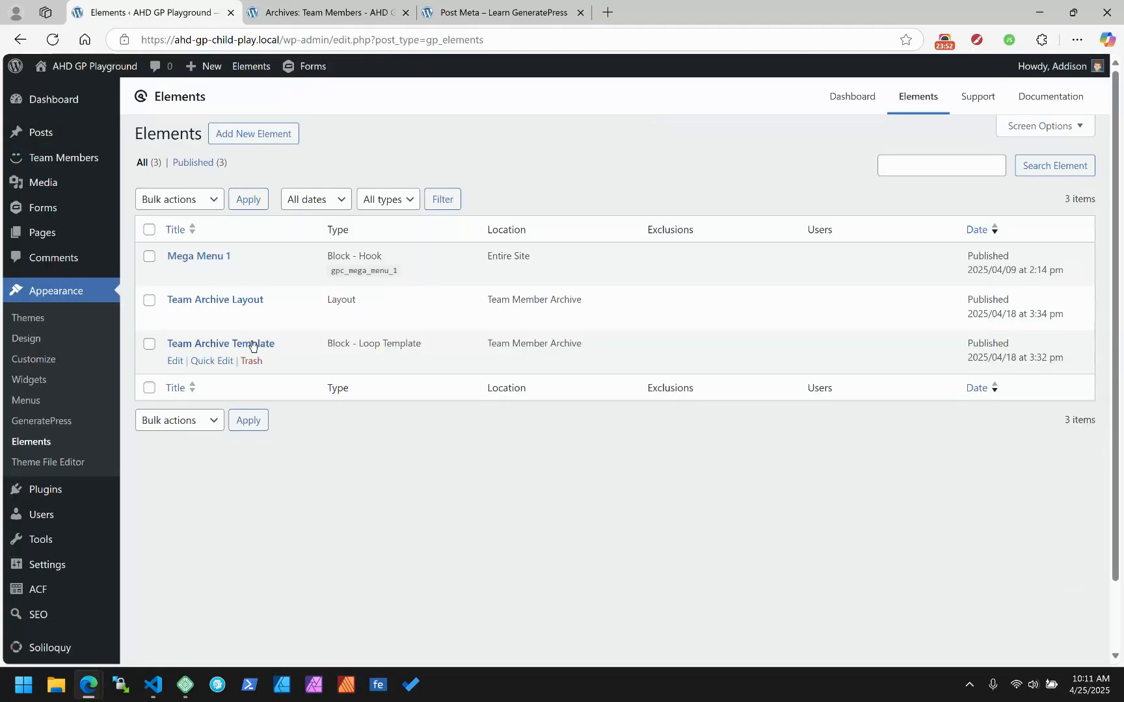
click(235, 345)
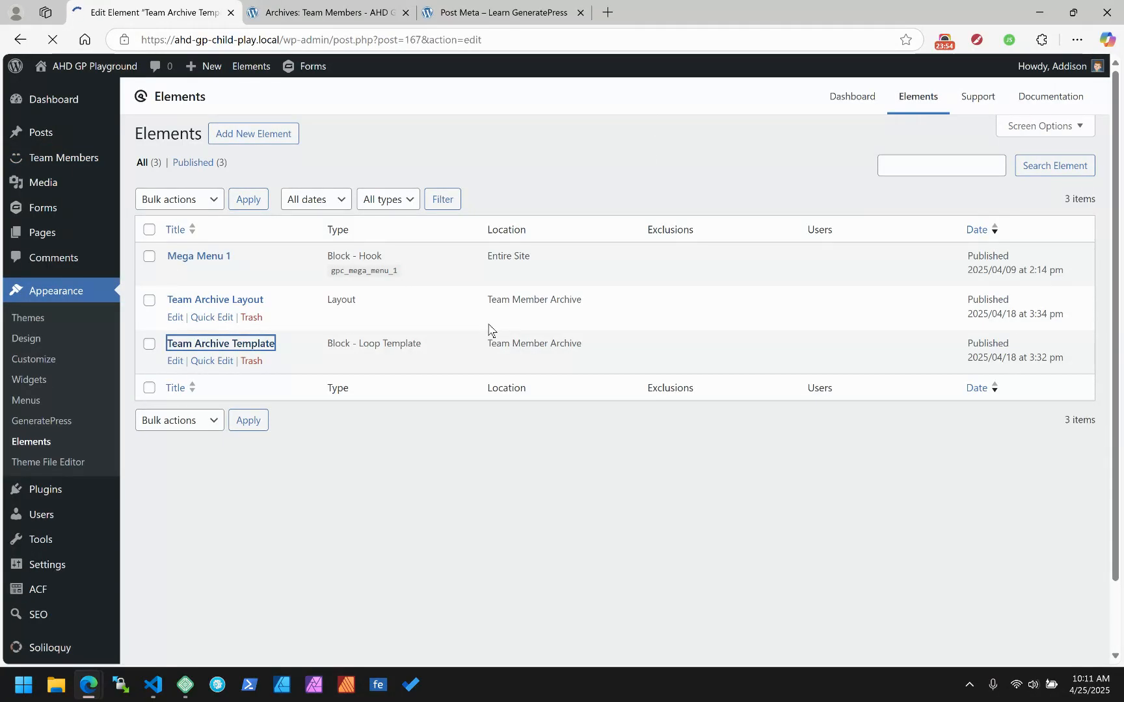
scroll(484, 333, down, 9)
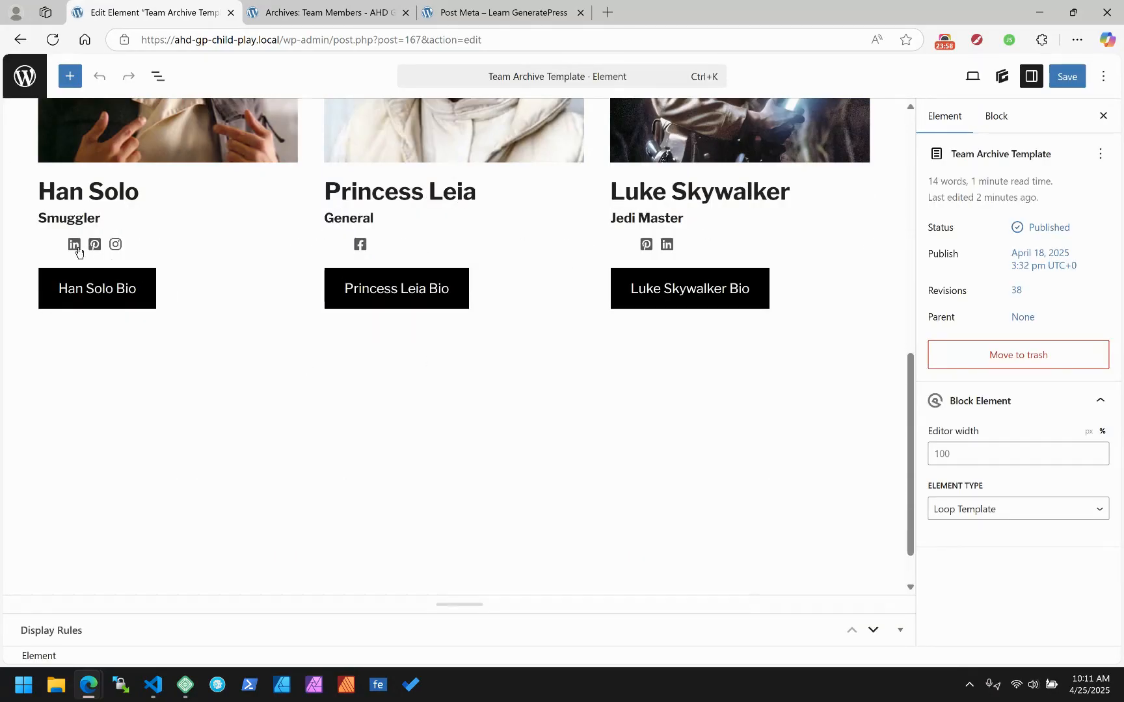
click(77, 247)
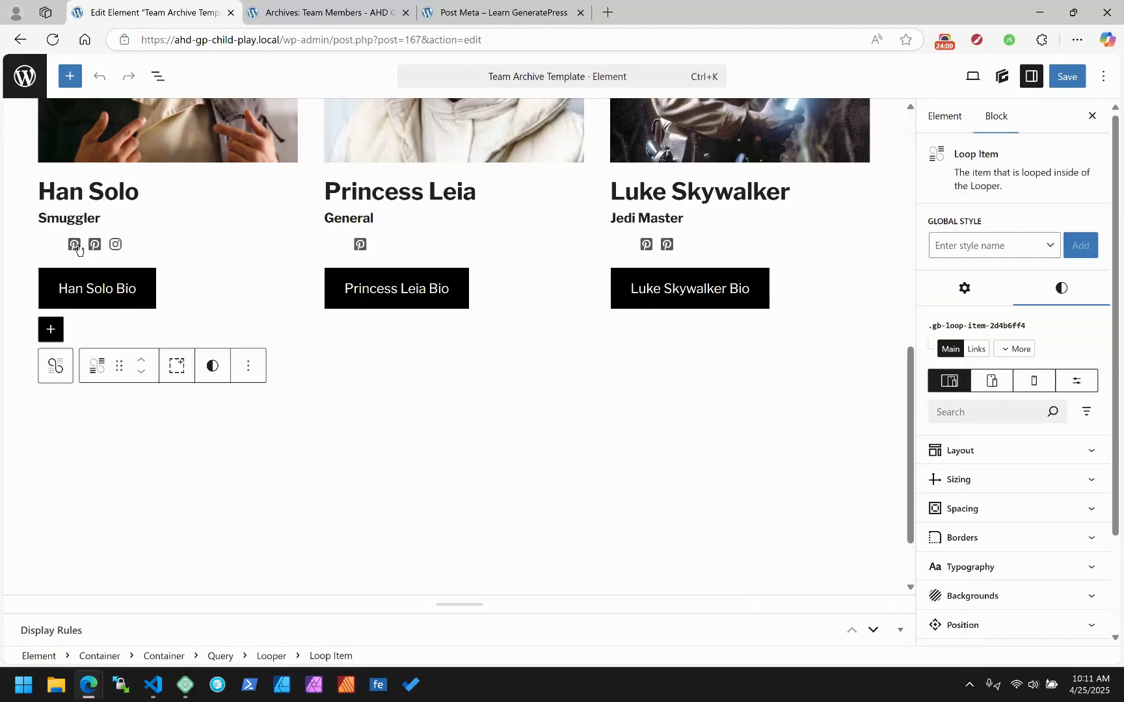
click(77, 248)
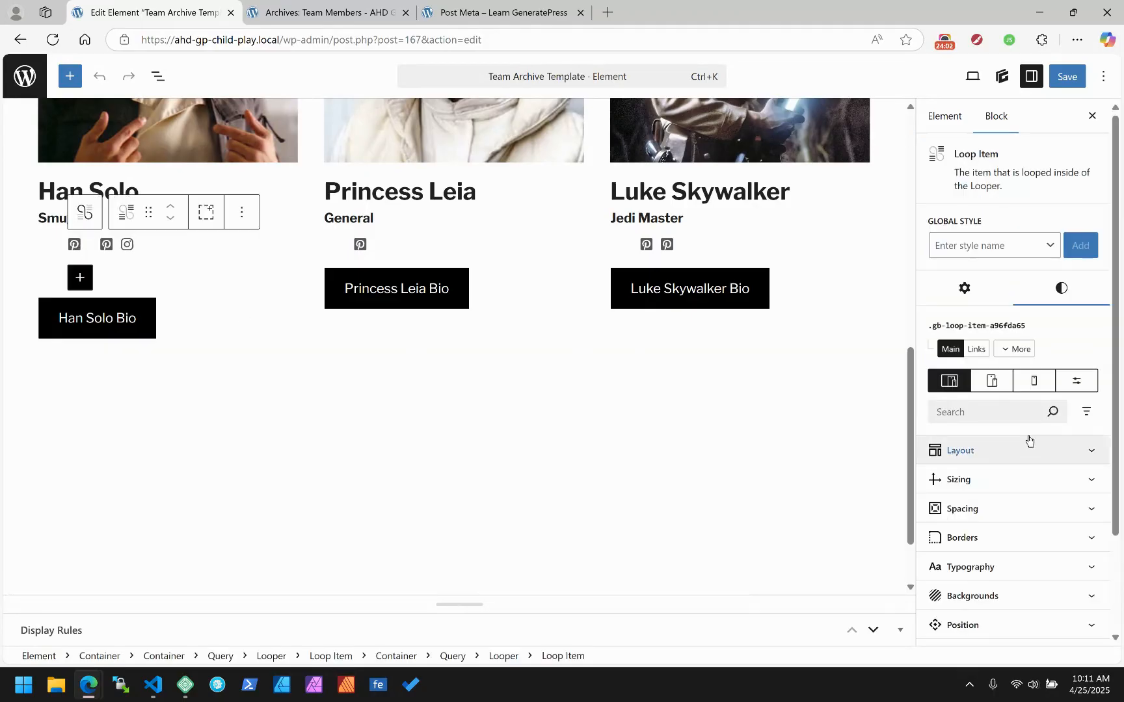
Switch to VS Code and duplicate the {{loop_item key:social_media_platform.label}} line directly below the array line in the untitled notes file.
key(alt+Tab)
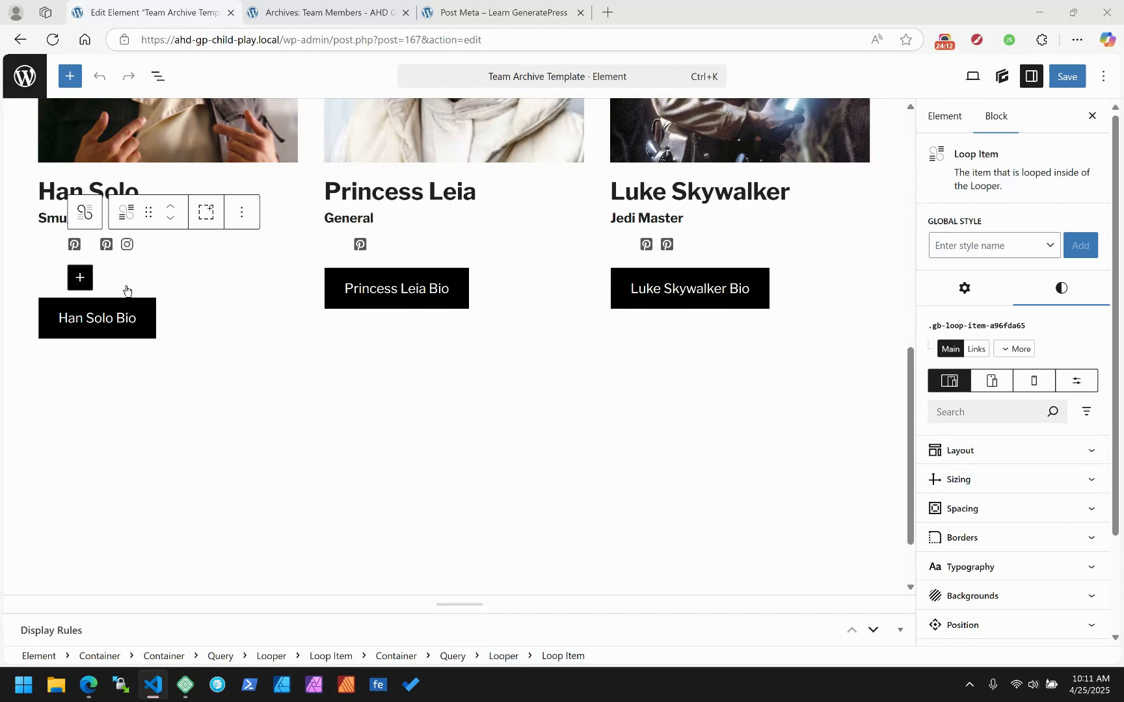
drag(1123, 240, 720, 83)
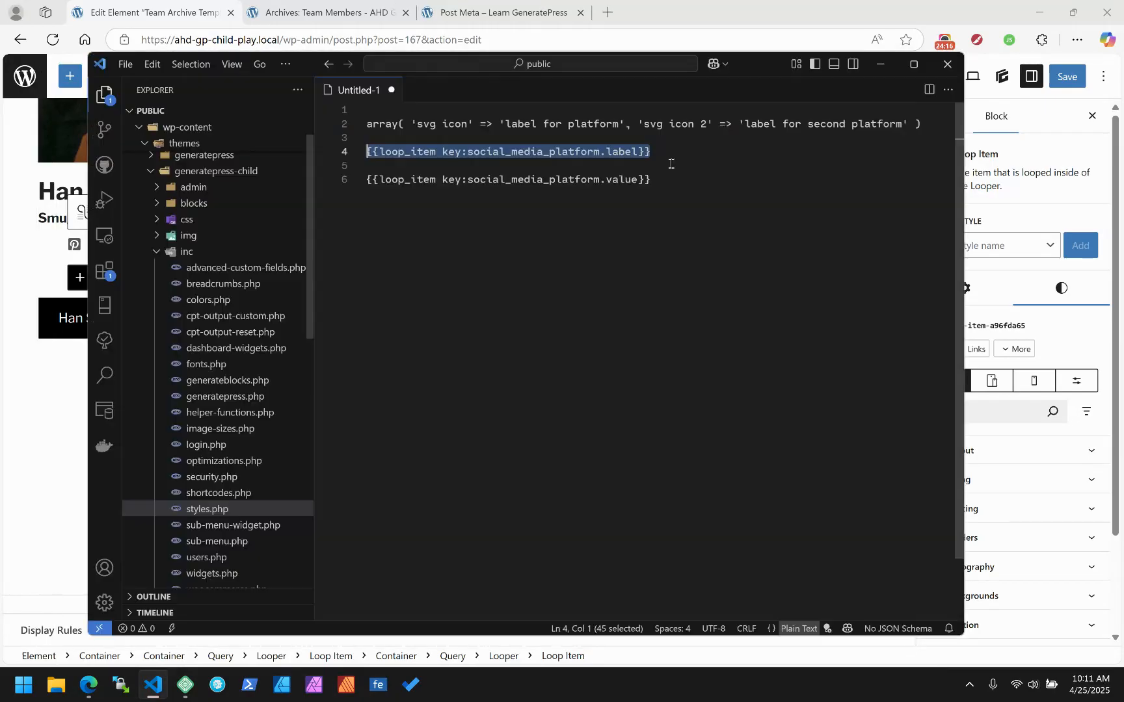
click(529, 270)
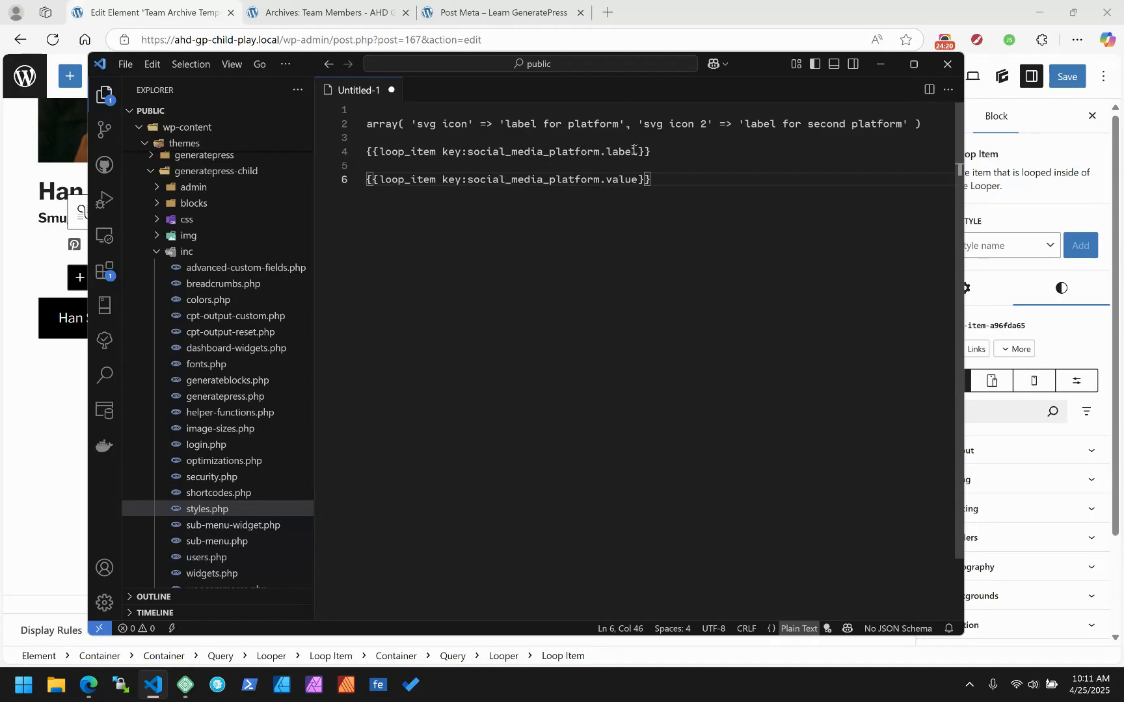
drag(652, 153, 345, 154)
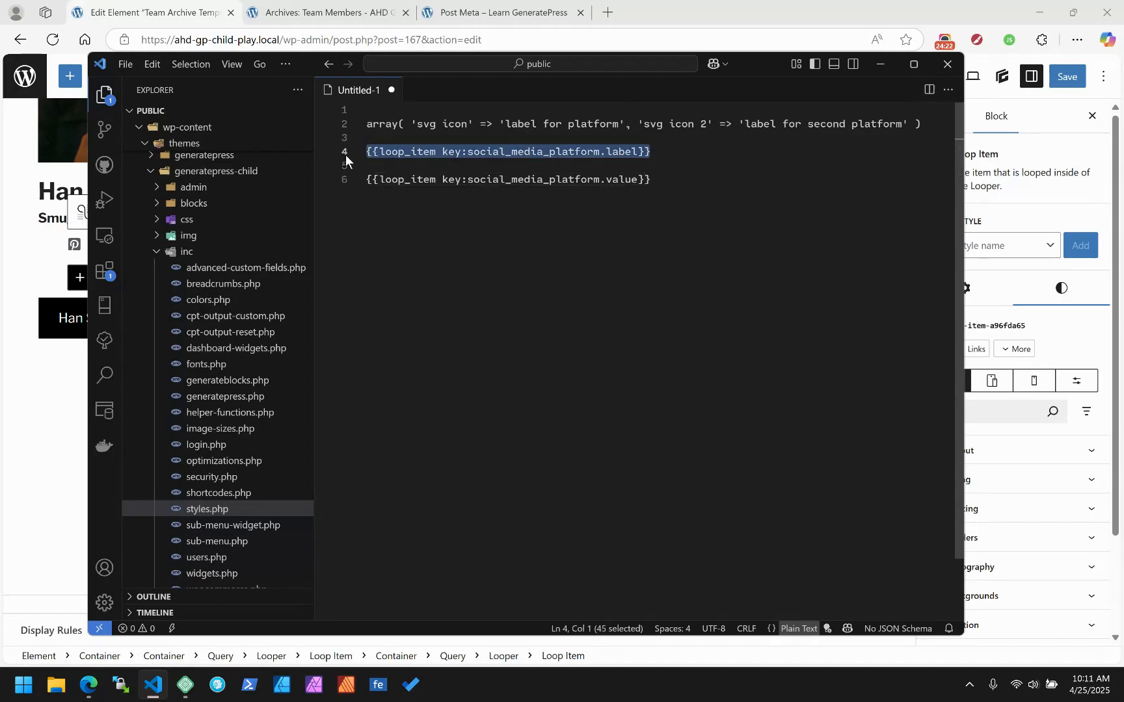
key(ctrl+c)
key(Left)
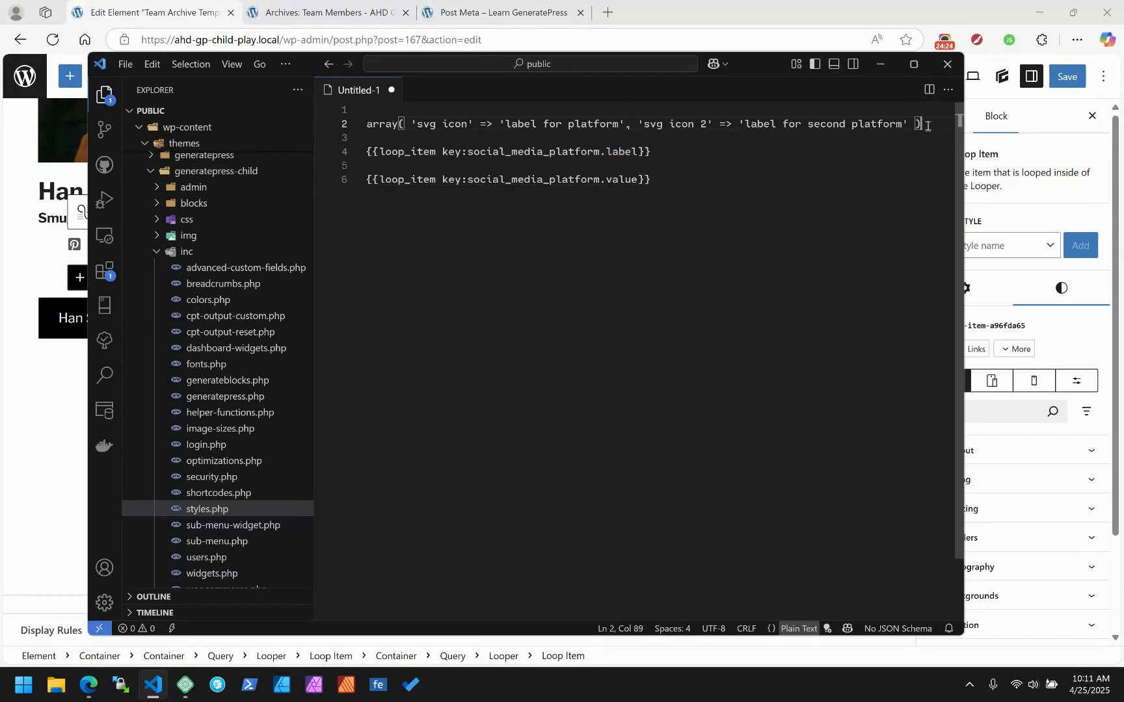
key(Return)
key(Return)
key(Up)
key(Up)
key(ctrl+v)
Remove the .label suffix from the upper copy, leaving {{loop_item key:social_media_platform}}.
double_click(616, 153)
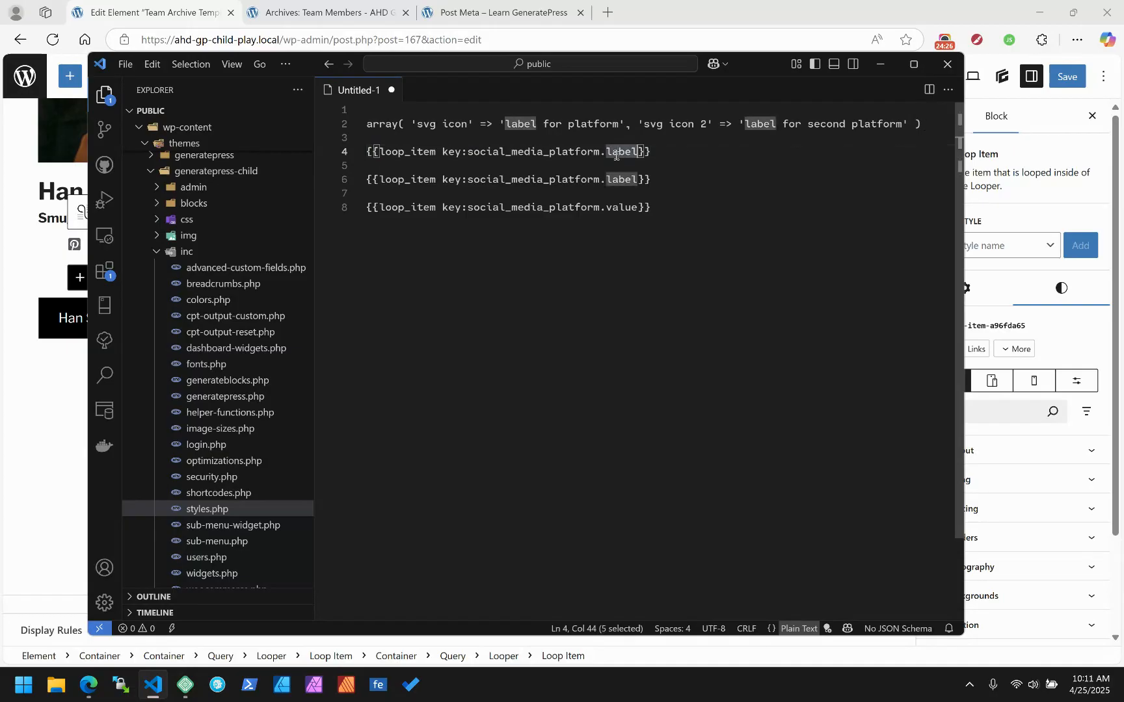
key(BackSpace)
key(BackSpace)
click(819, 213)
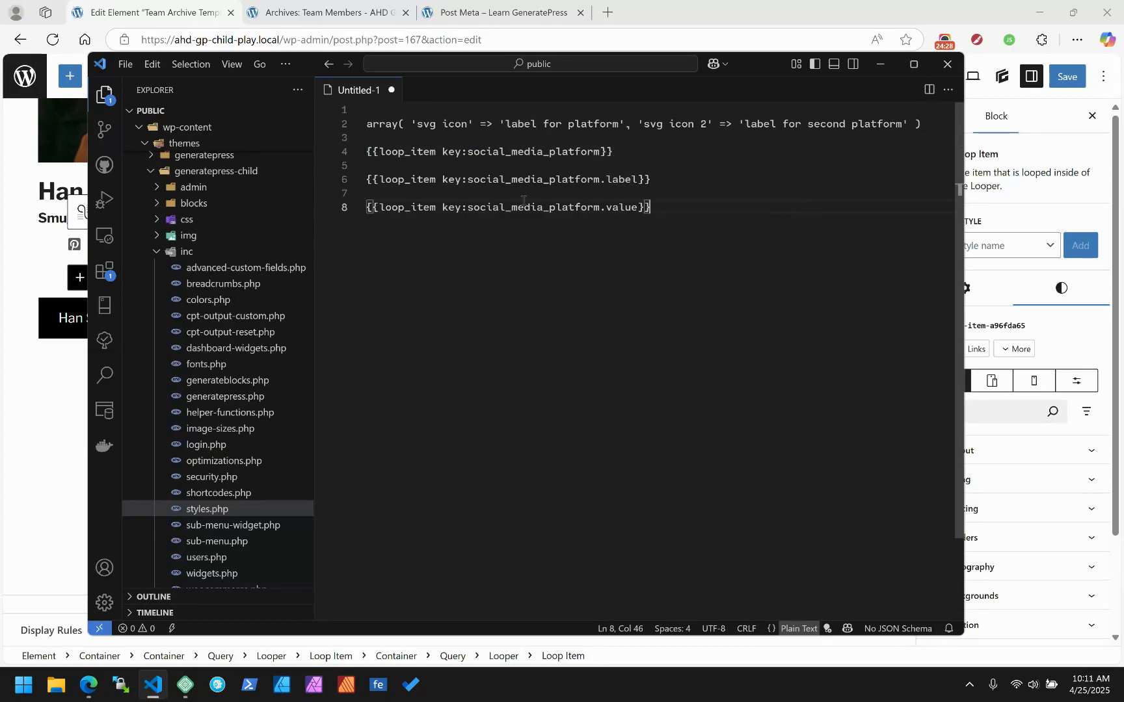
Highlight the loop_item tag, its social_media_platform key and the first svg icon entry of the array to compare them.
double_click(400, 152)
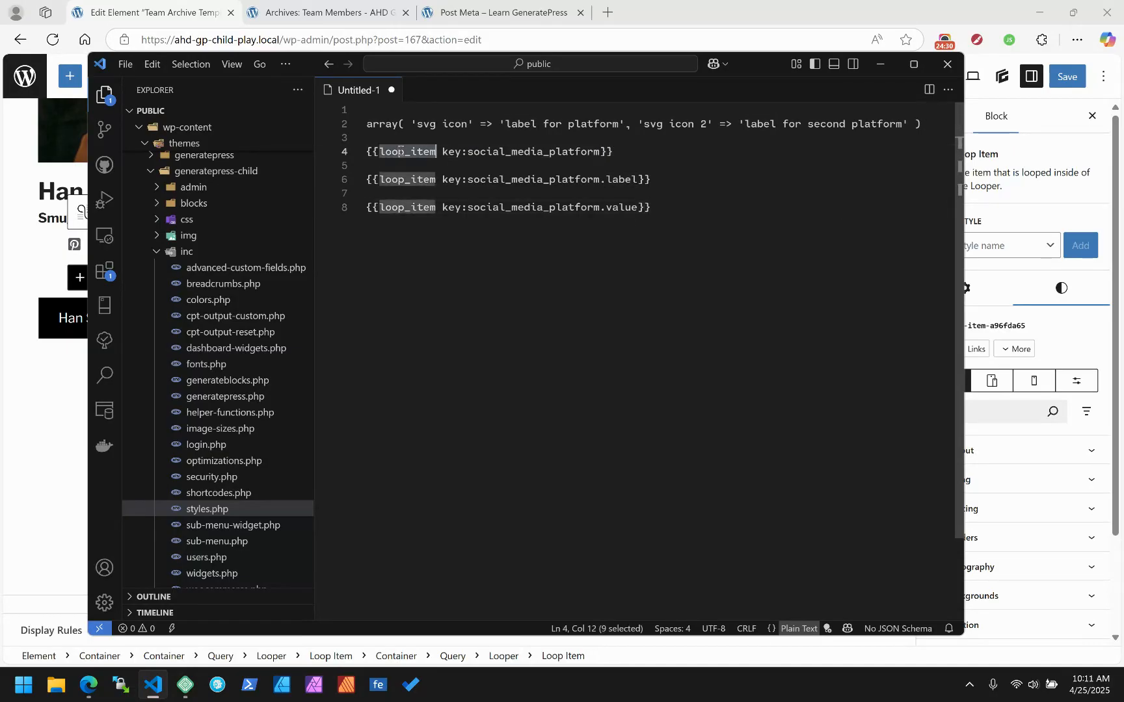
double_click(469, 152)
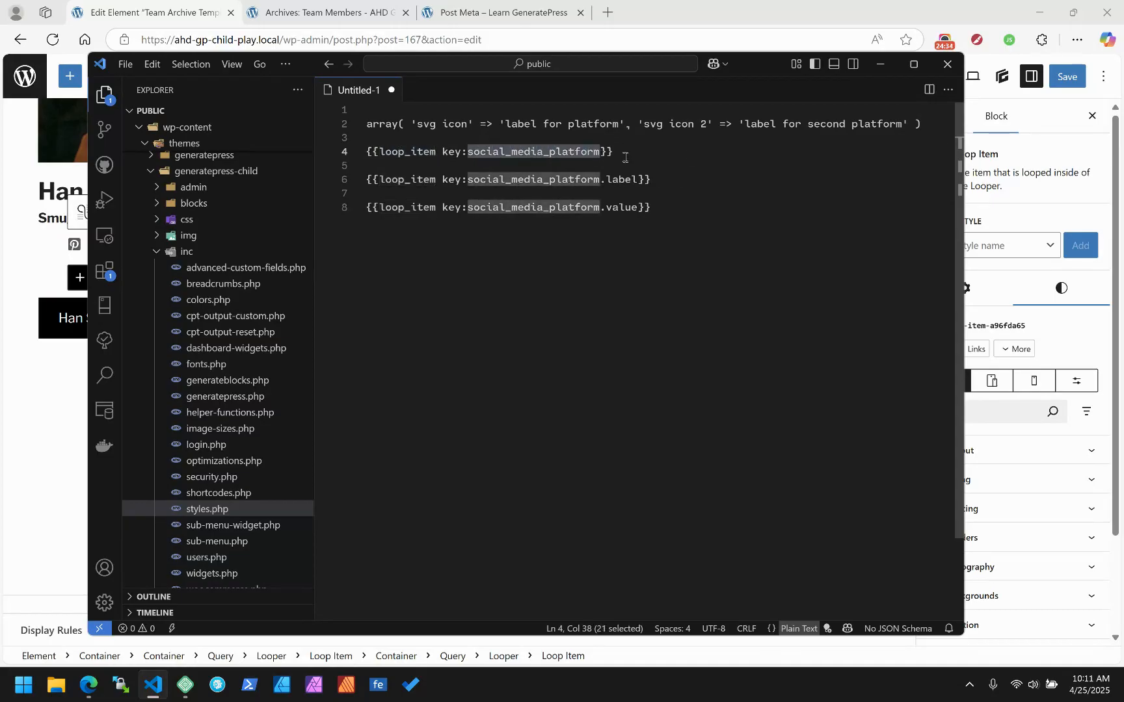
double_click(434, 123)
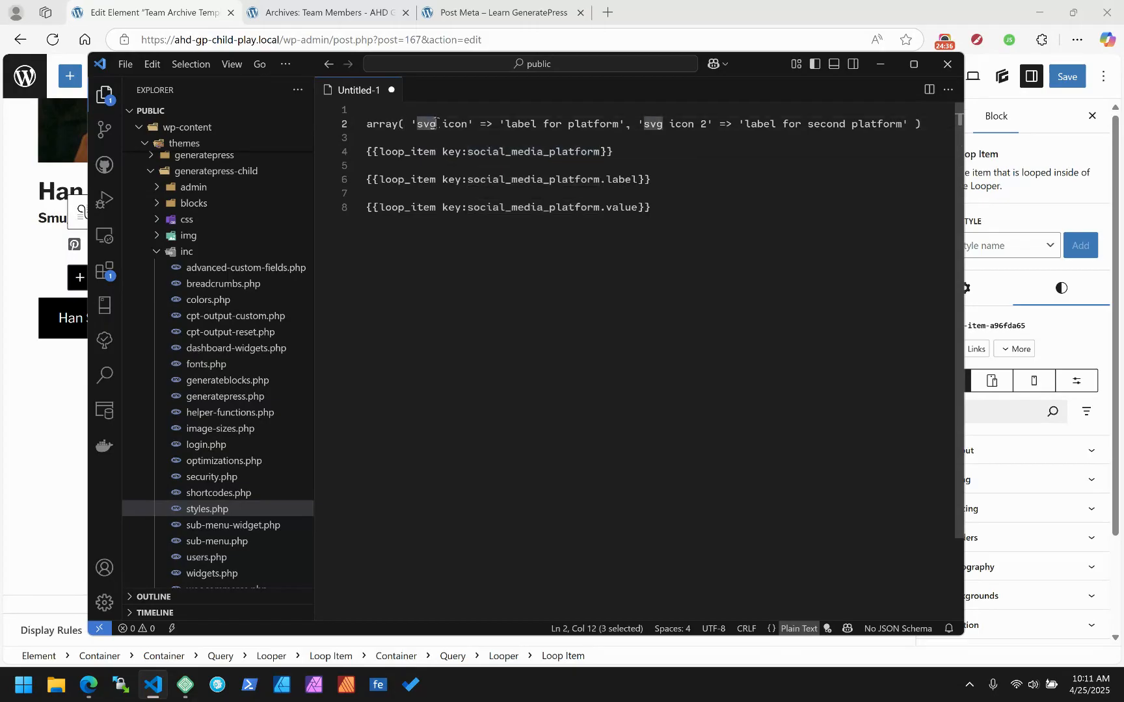
Copy the {{loop_item key:social_media_platform.label}} tag from the notes file and switch back to the Team Archive Template editor in the browser.
click(602, 122)
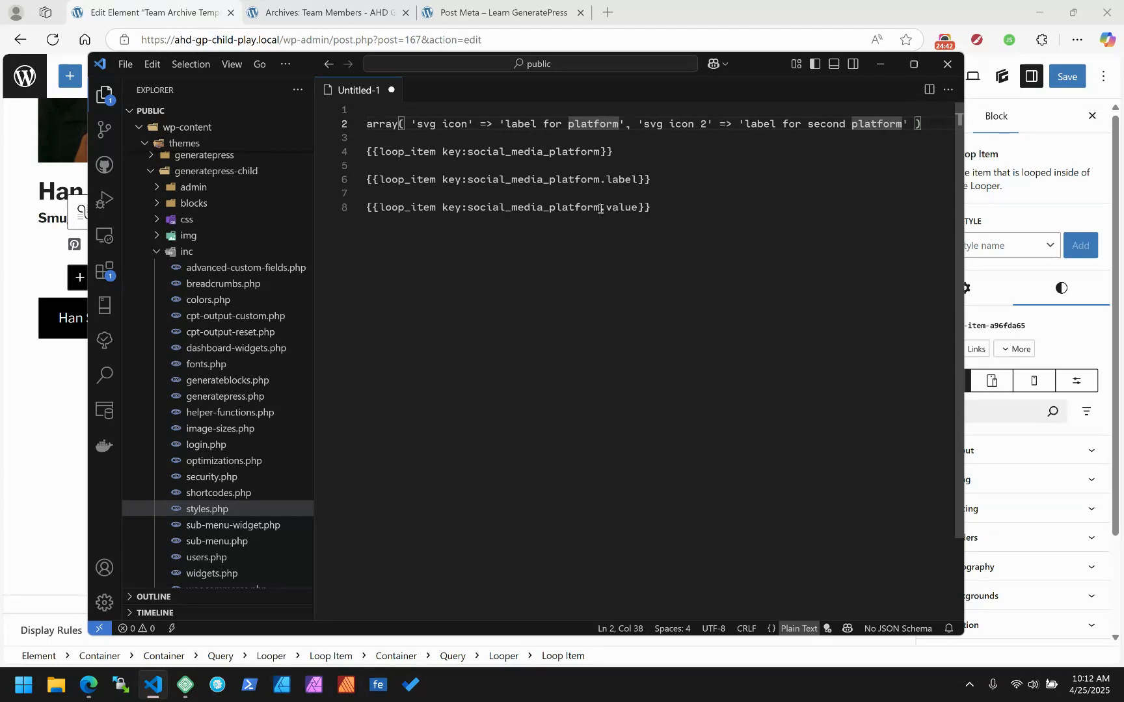
drag(652, 208, 449, 208)
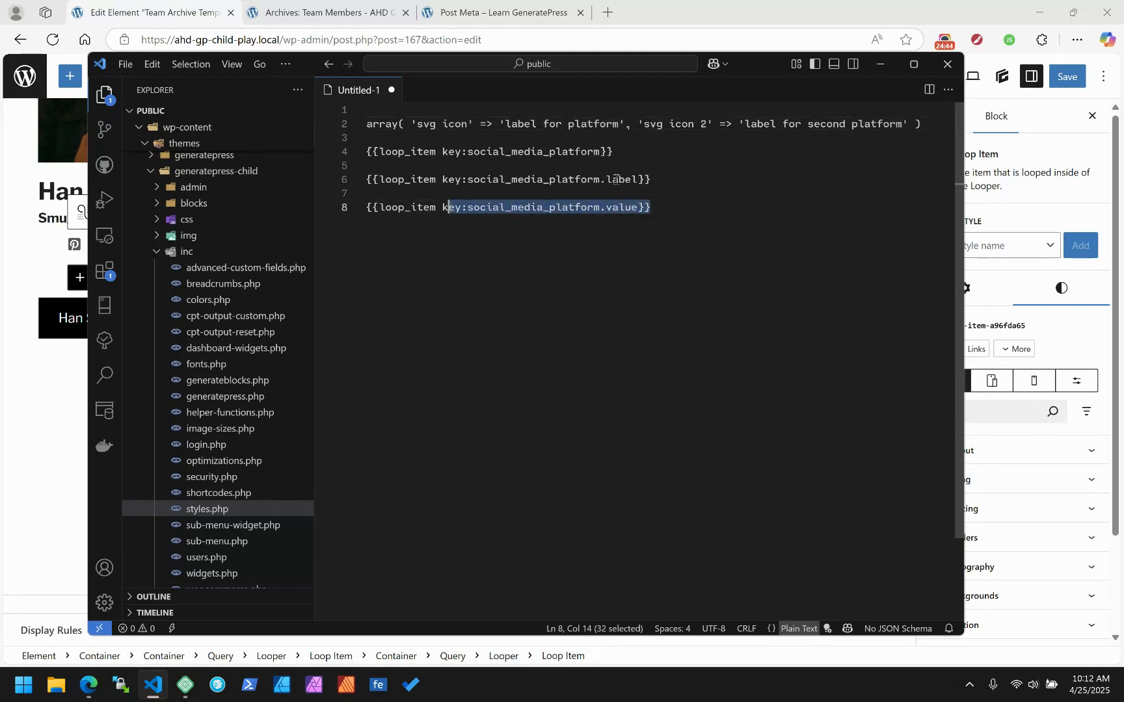
drag(660, 185, 360, 182)
key(ctrl+c)
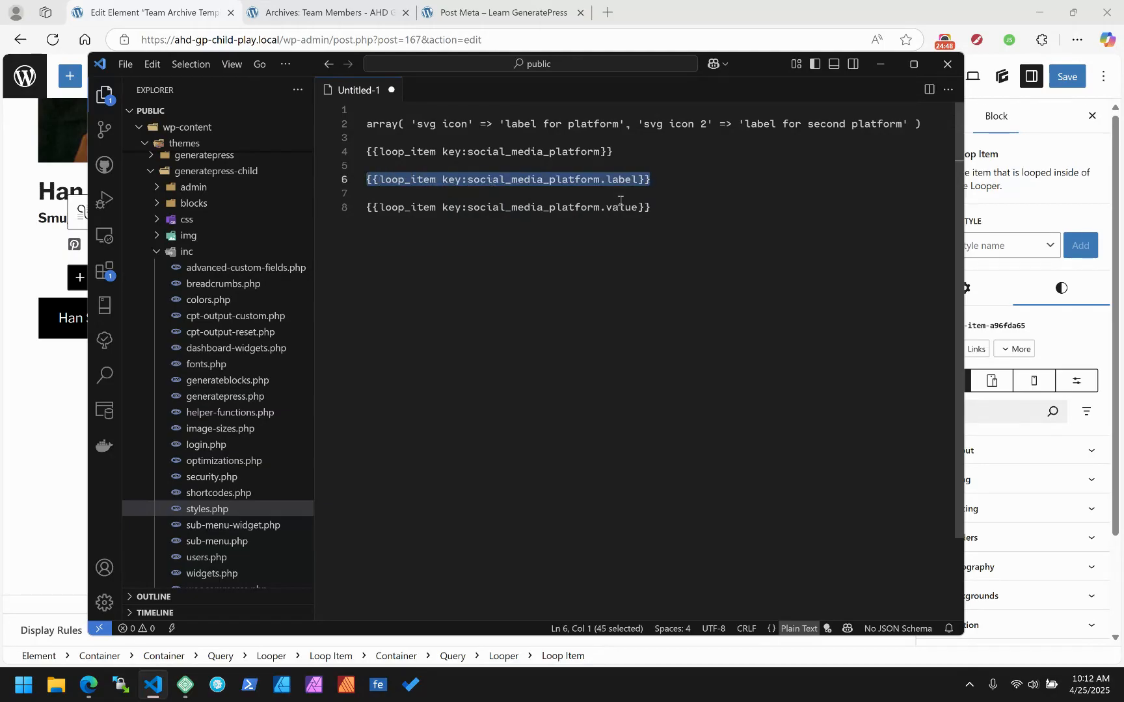
key(Print)
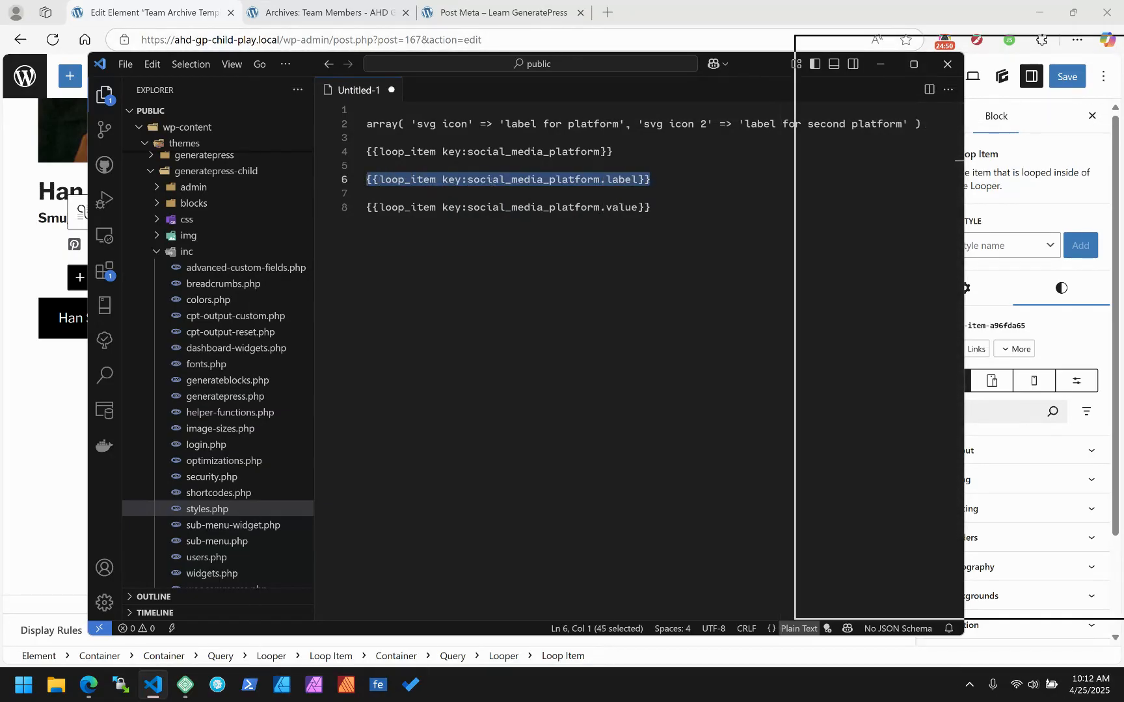
key(Escape)
key(alt+Tab)
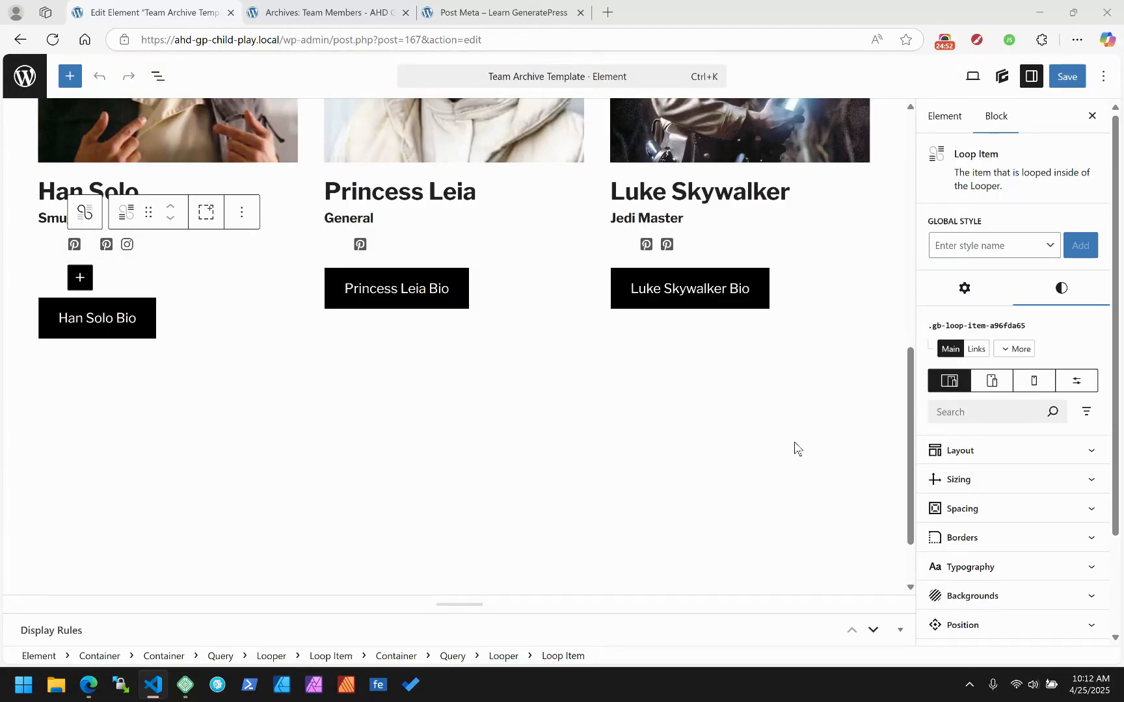
Add an aria-label HTML attribute with the value {{loop_item key:social_media_platform.label}} to the nested loop item.
click(965, 291)
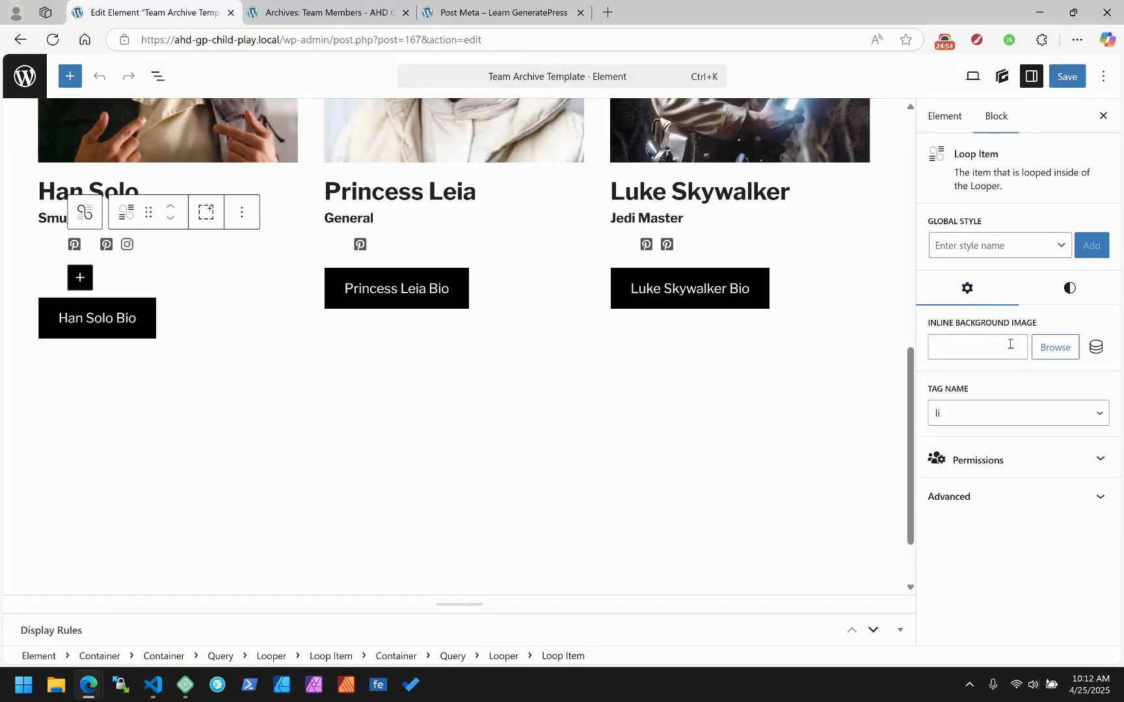
click(948, 497)
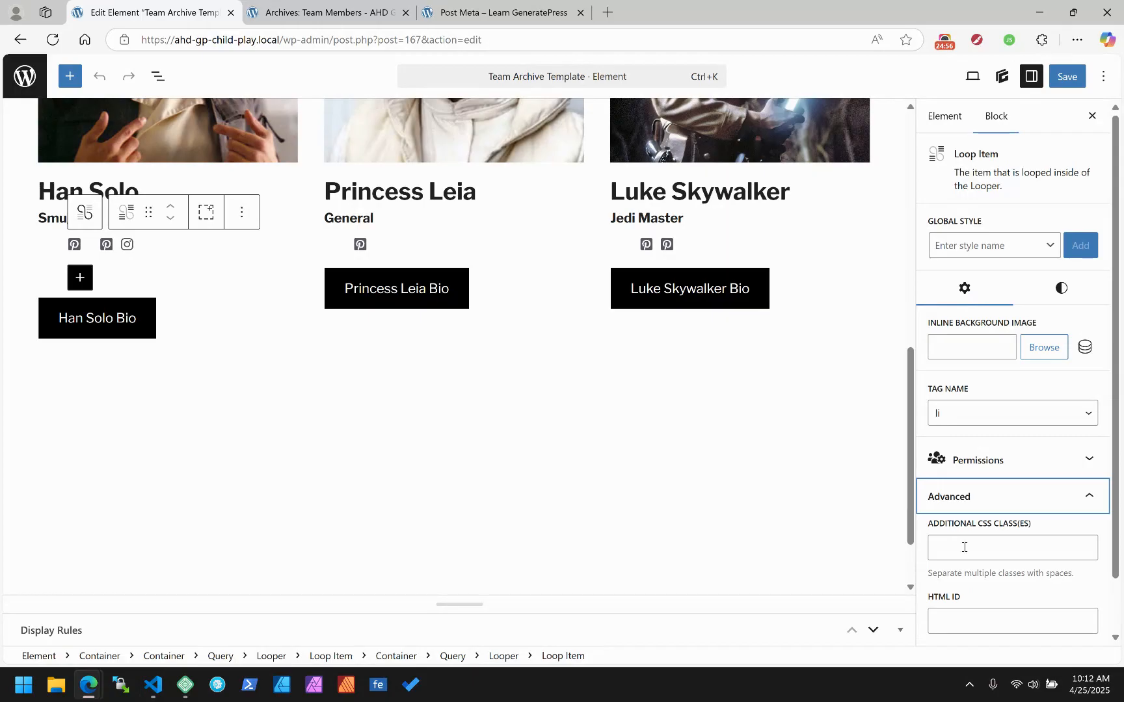
scroll(964, 547, down, 2)
click(962, 618)
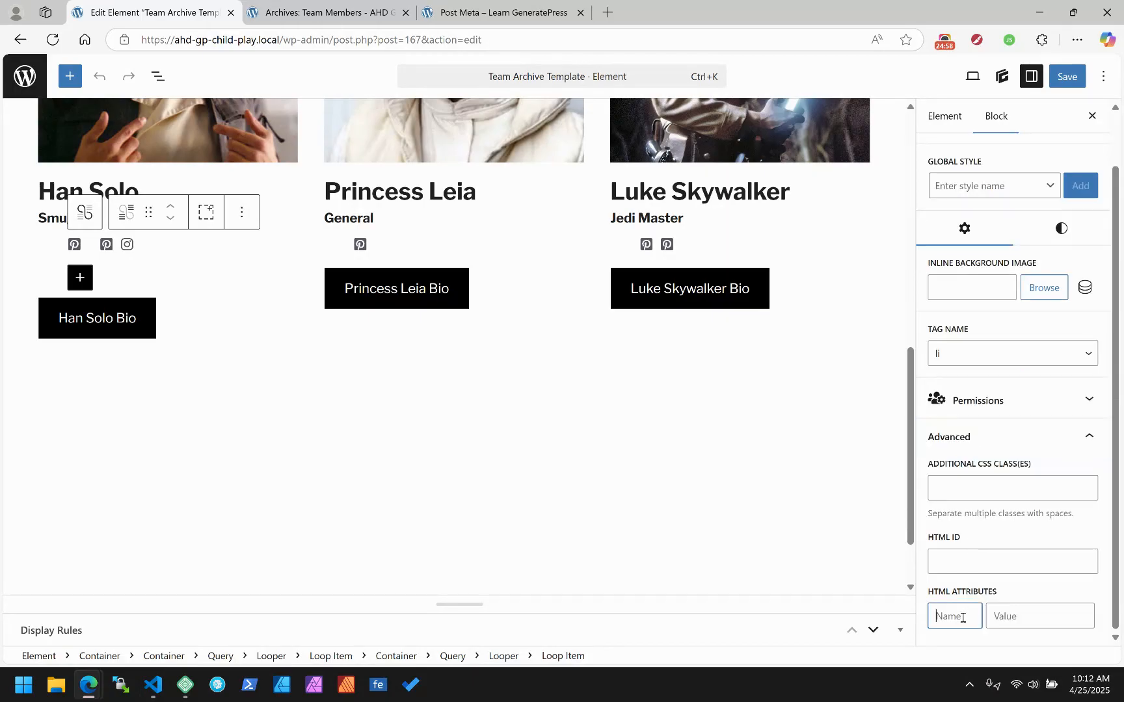
text(aria-lab)
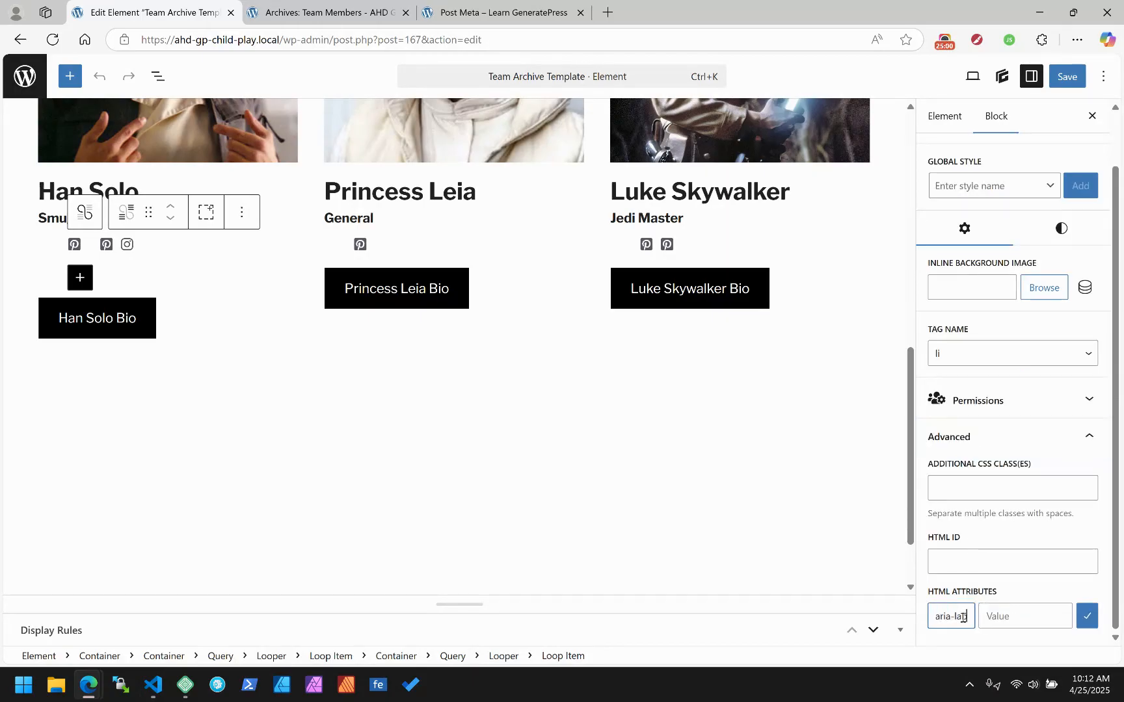
text(el)
key(Tab)
key(ctrl+v)
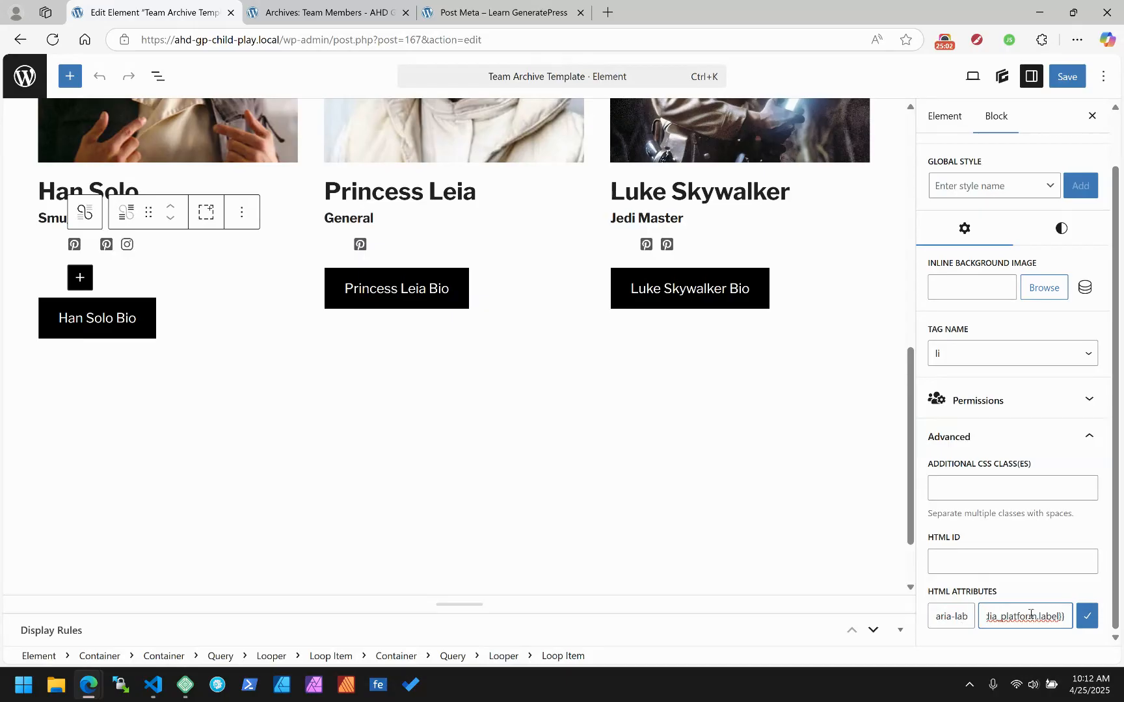
click(1087, 617)
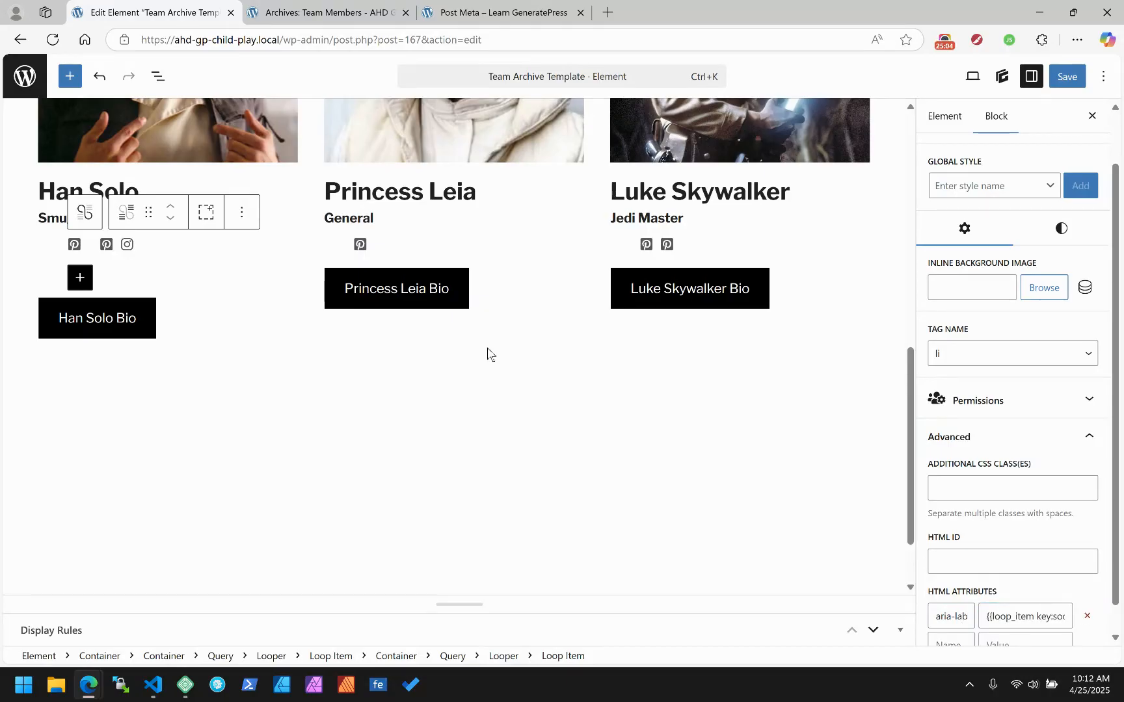
Show the template's block structure and select the social icon button inside the nested loop item.
click(158, 76)
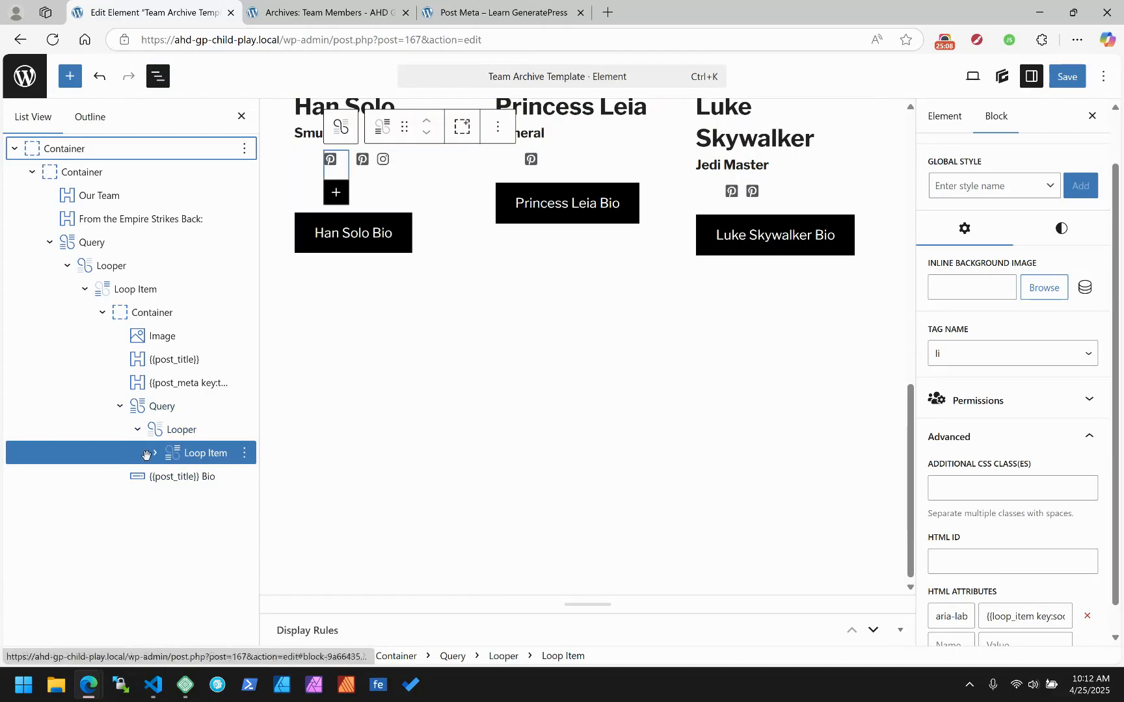
click(155, 454)
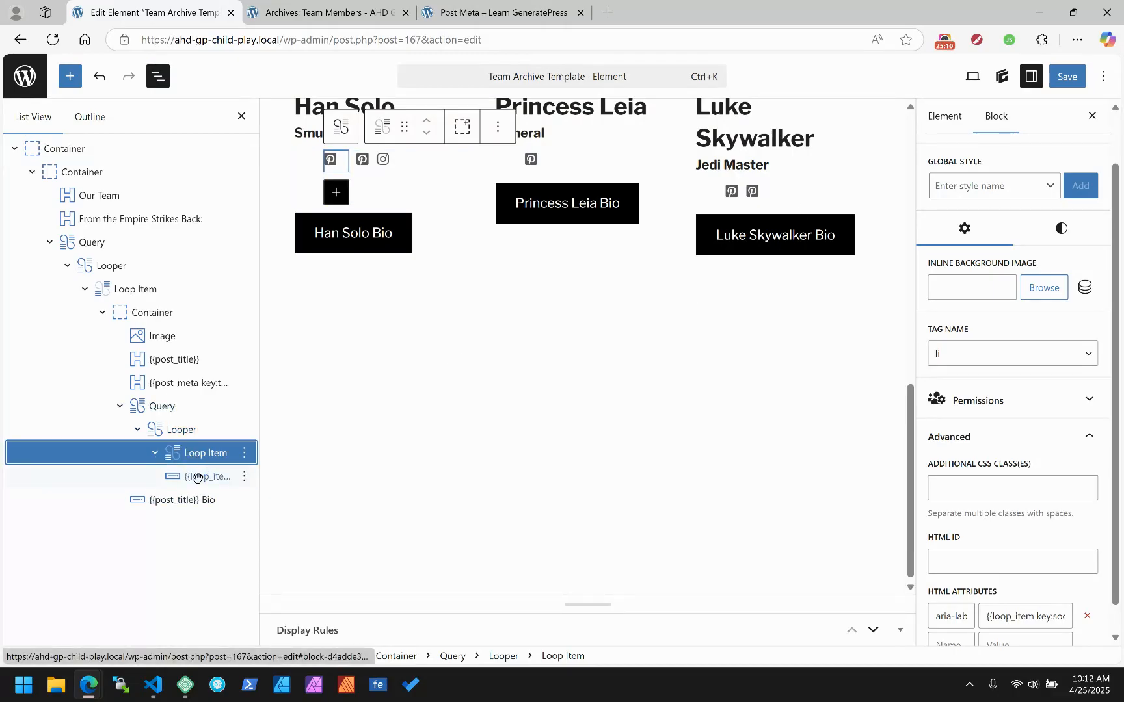
click(197, 477)
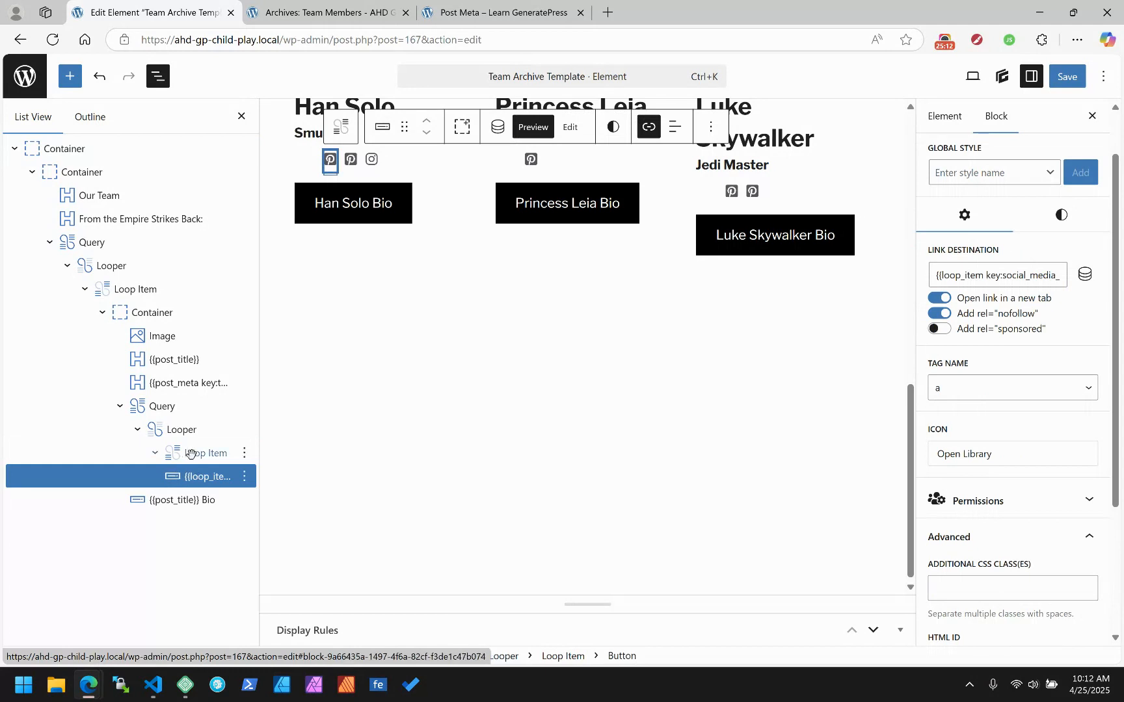
Remove the aria-label HTML attribute from the nested loop item.
click(205, 453)
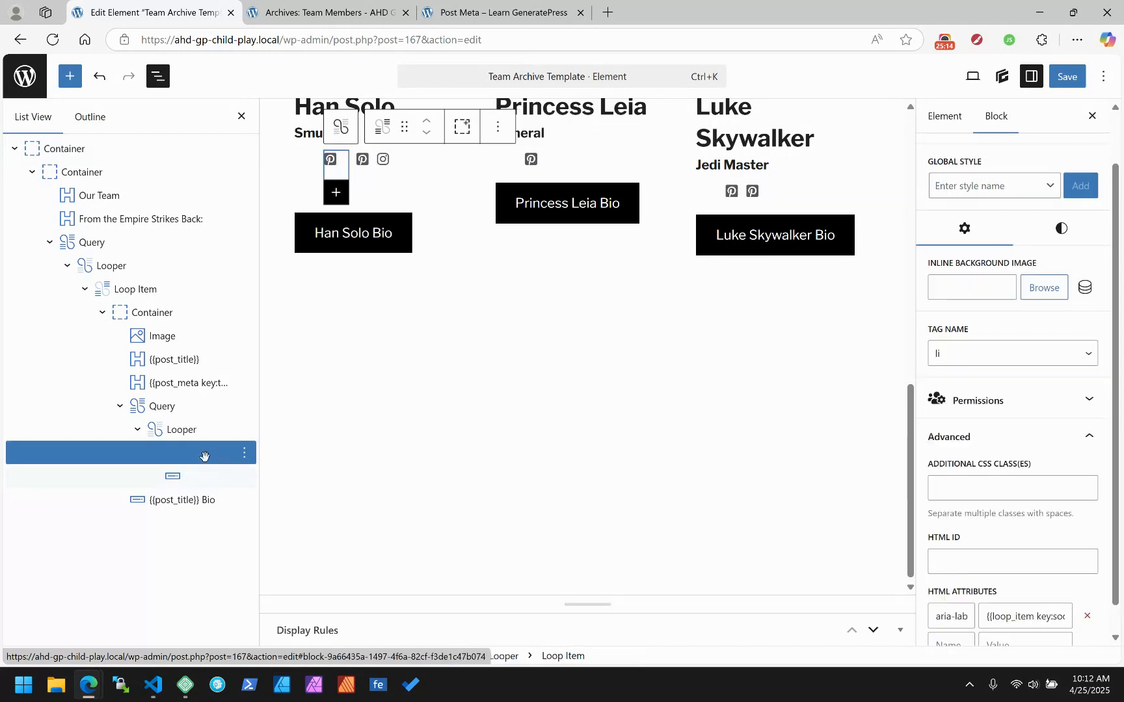
scroll(1039, 560, down, 1)
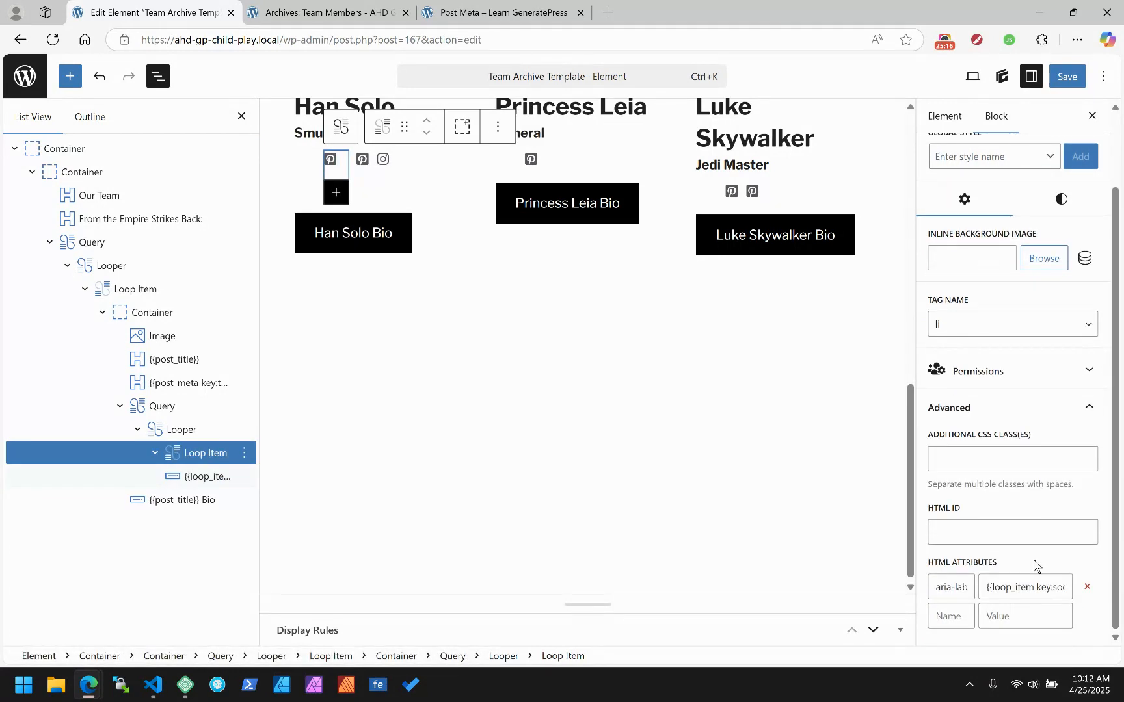
click(1088, 588)
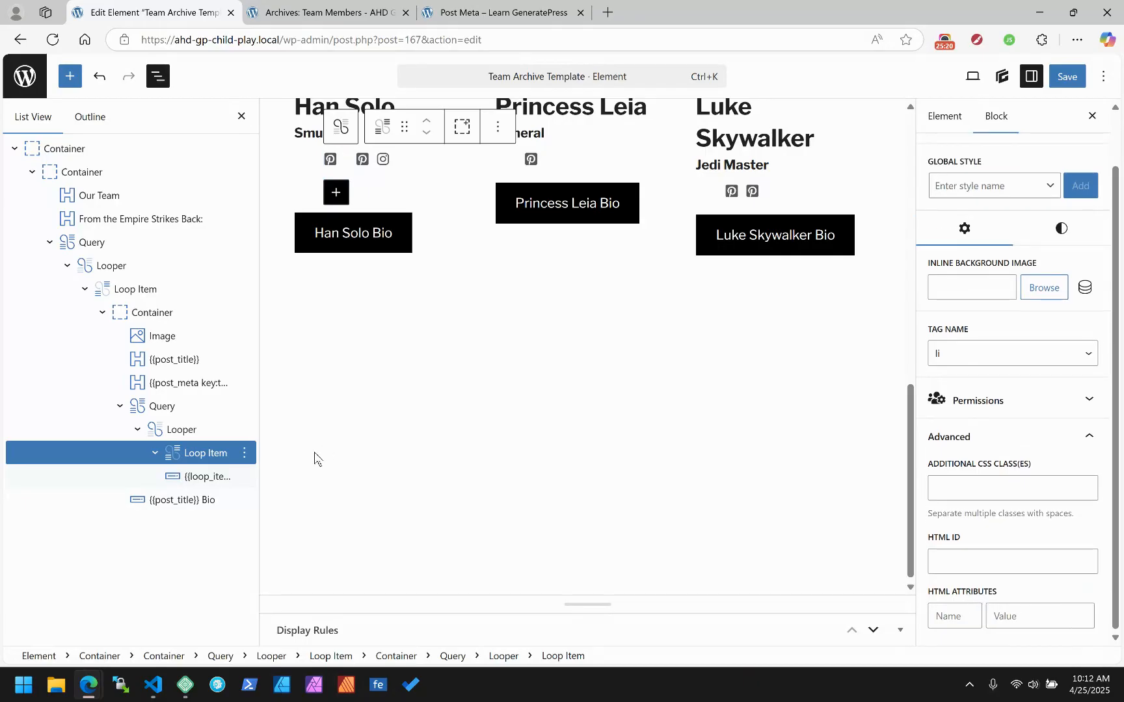
Add an aria-label HTML attribute with the value {{loop_item key:social_media_platform.label}} to the nested social icon button and save the template.
click(201, 474)
scroll(949, 519, down, 2)
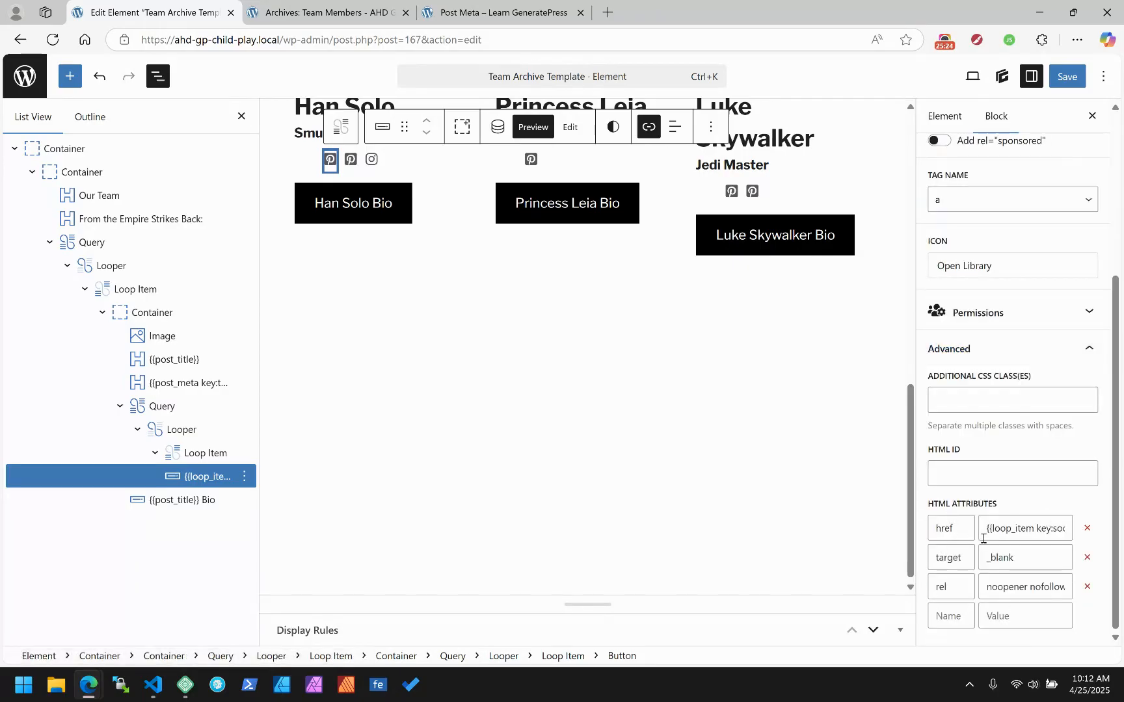
click(950, 617)
text(ari)
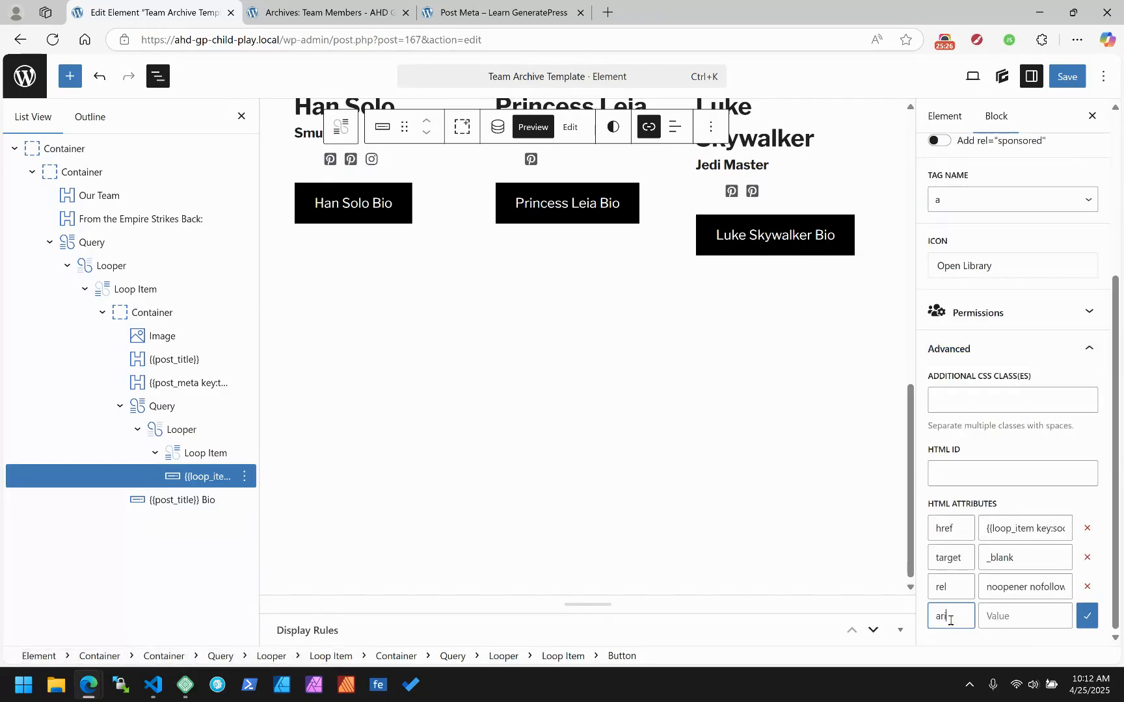
text(a-label)
key(Tab)
key(ctrl+v)
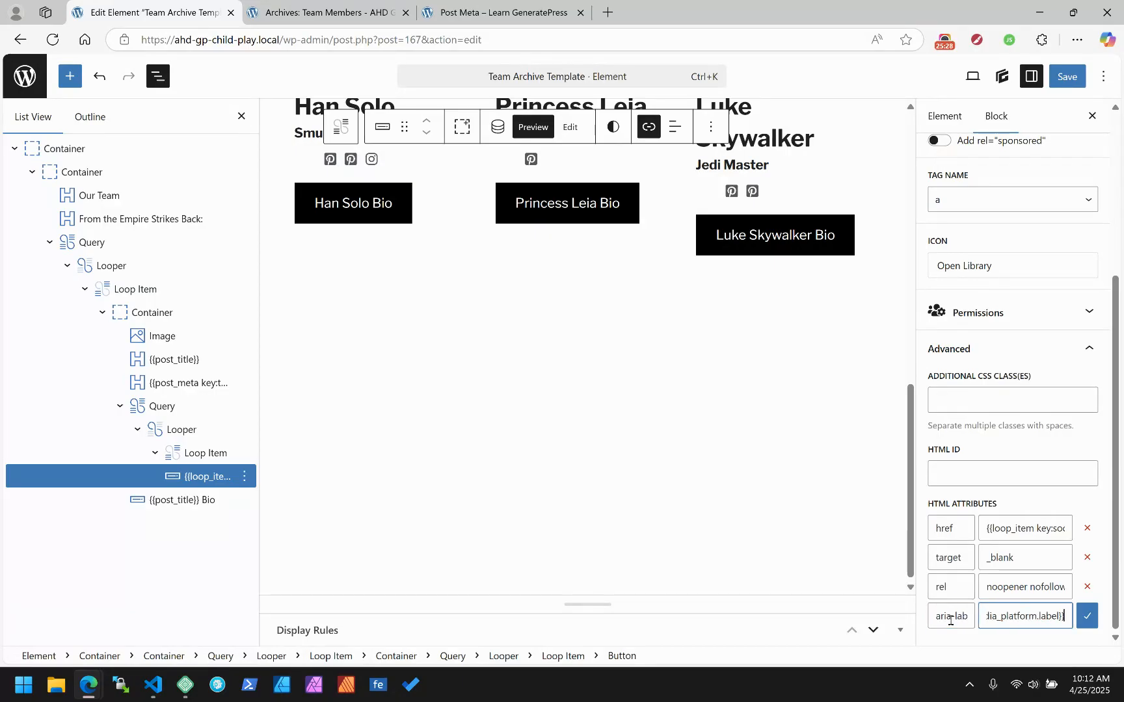
click(1078, 616)
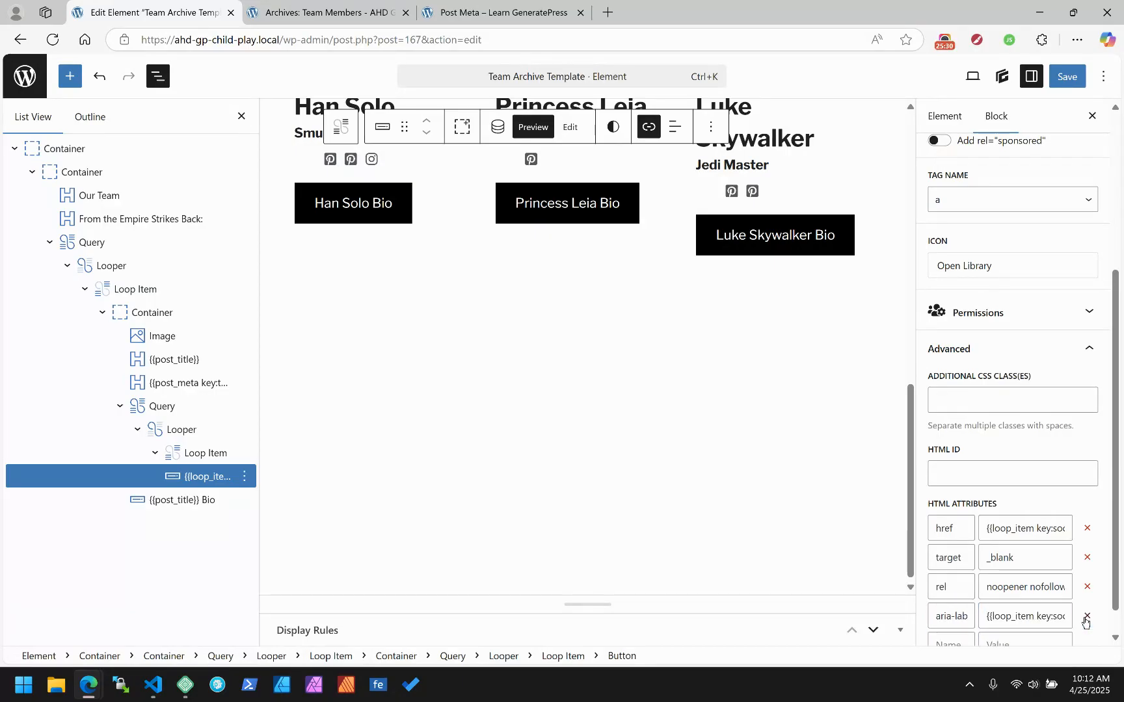
click(1064, 82)
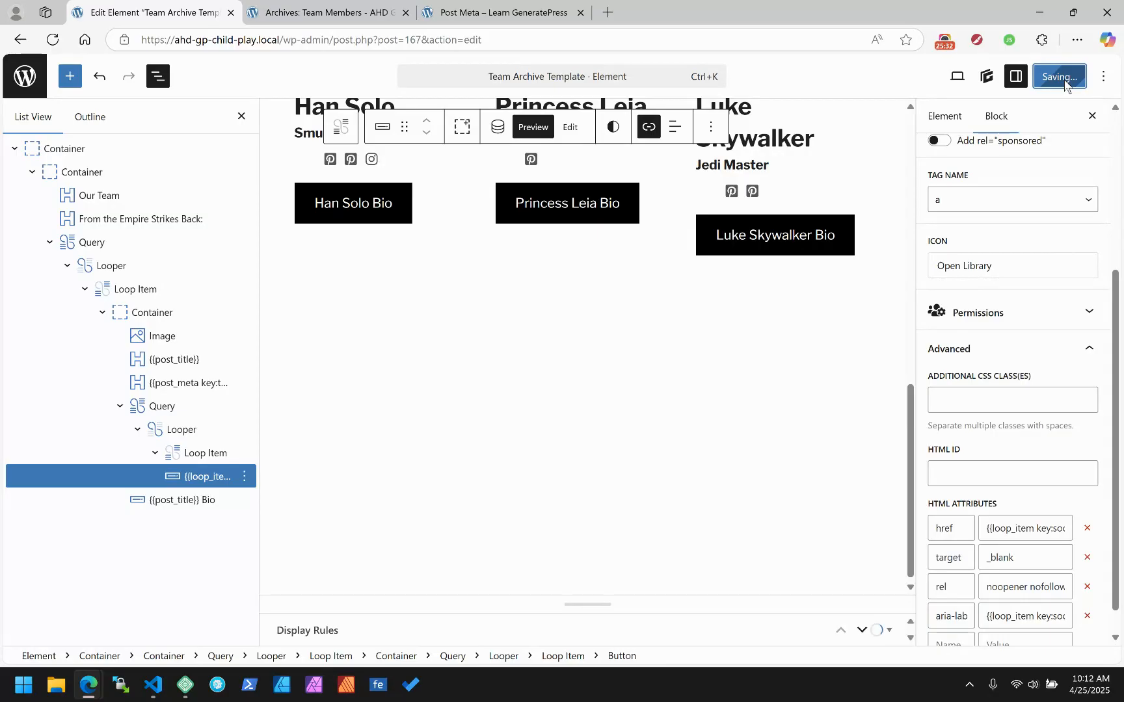
Reload the Team Members archive page and inspect the link markup of Han Solo's three social icons for their aria-label attributes.
click(317, 7)
click(52, 39)
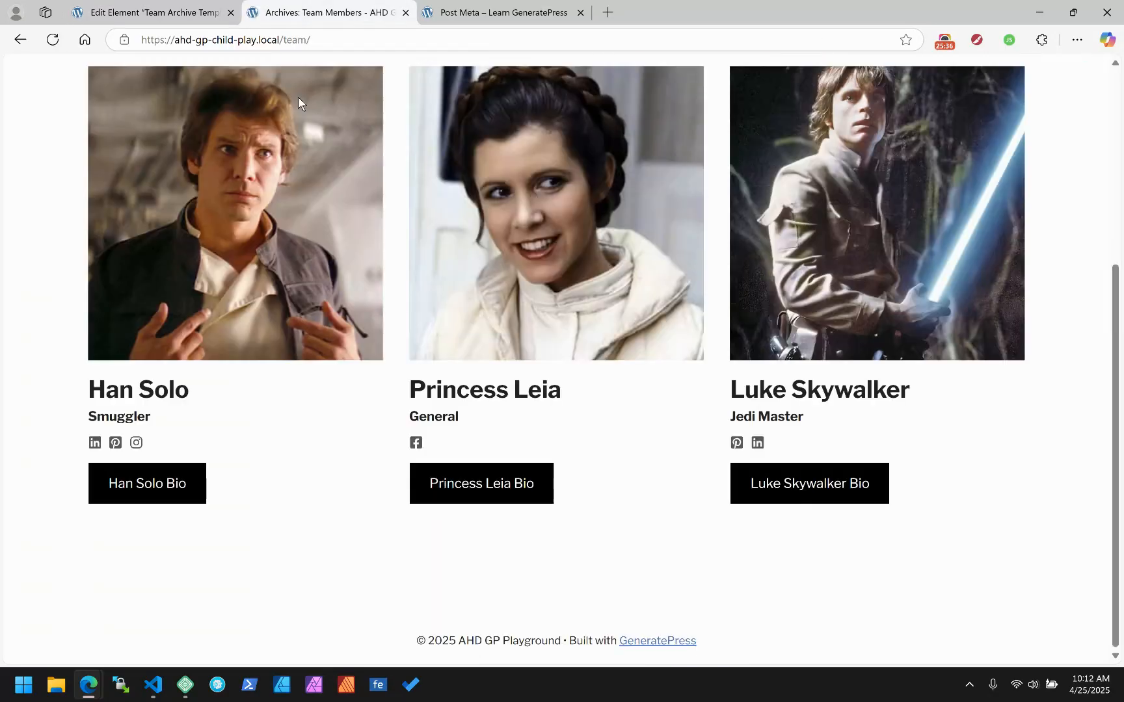
right_click(94, 442)
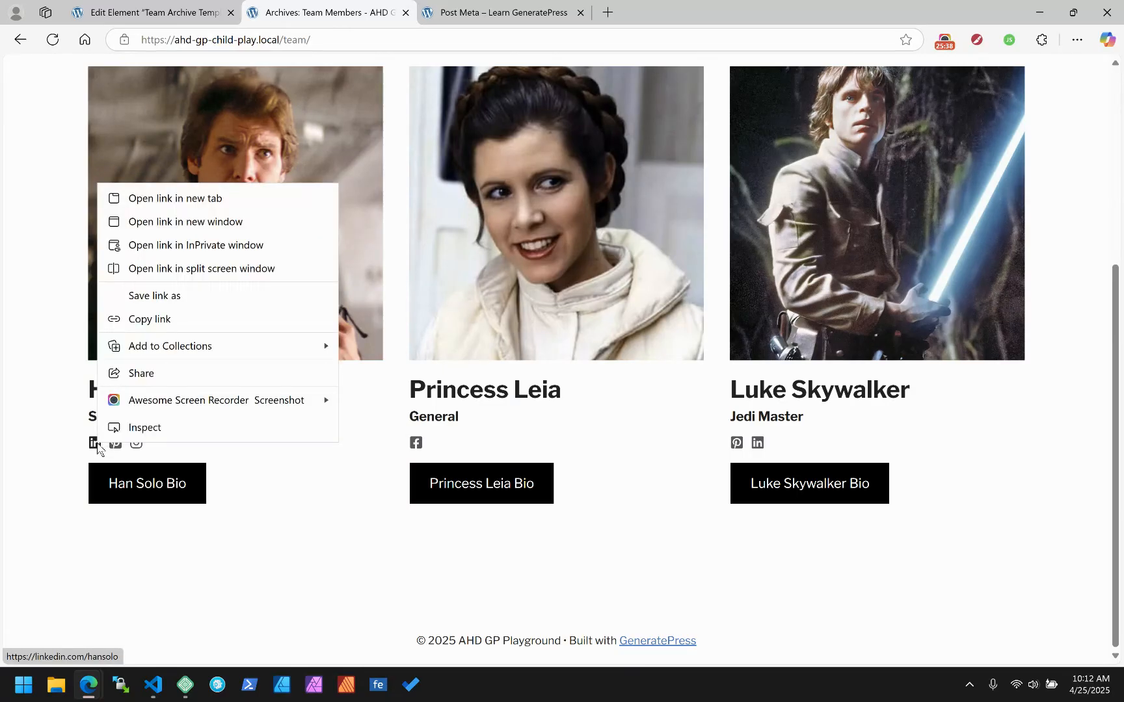
click(143, 426)
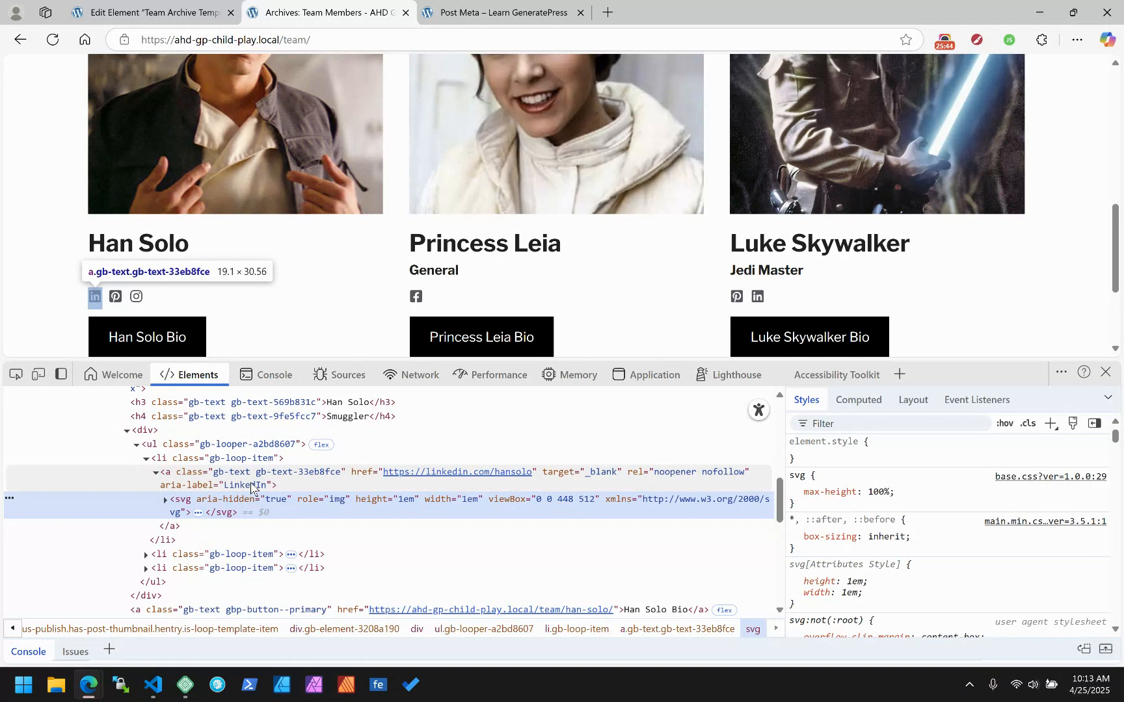
click(156, 473)
click(147, 517)
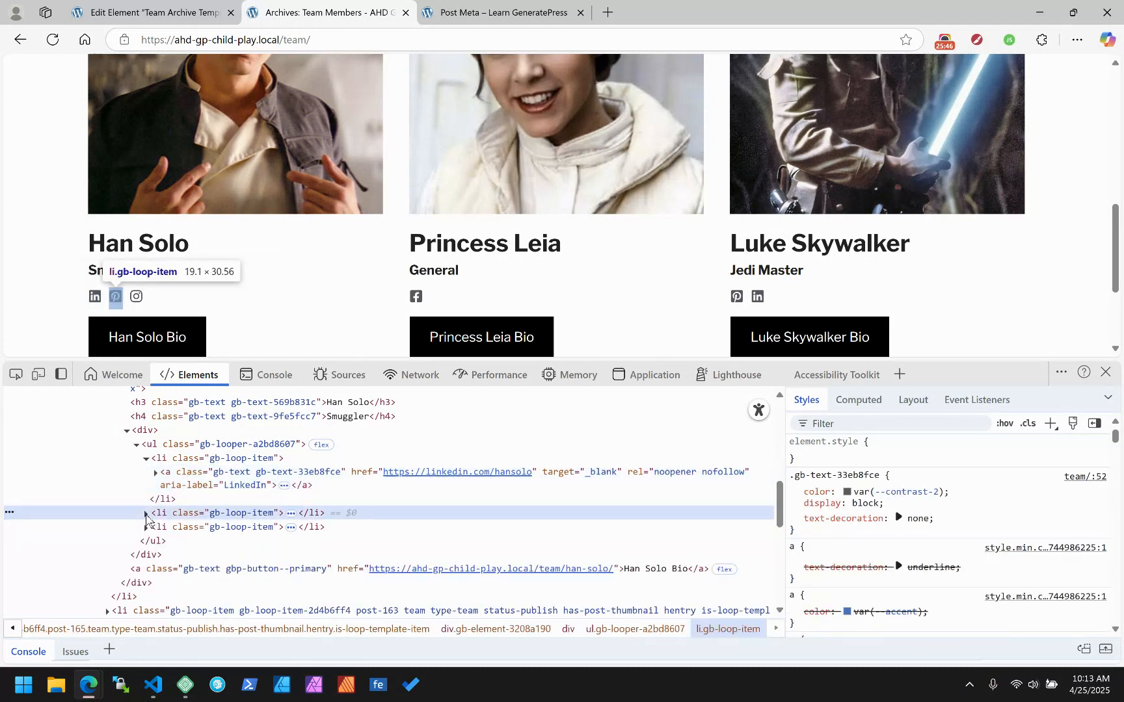
click(146, 514)
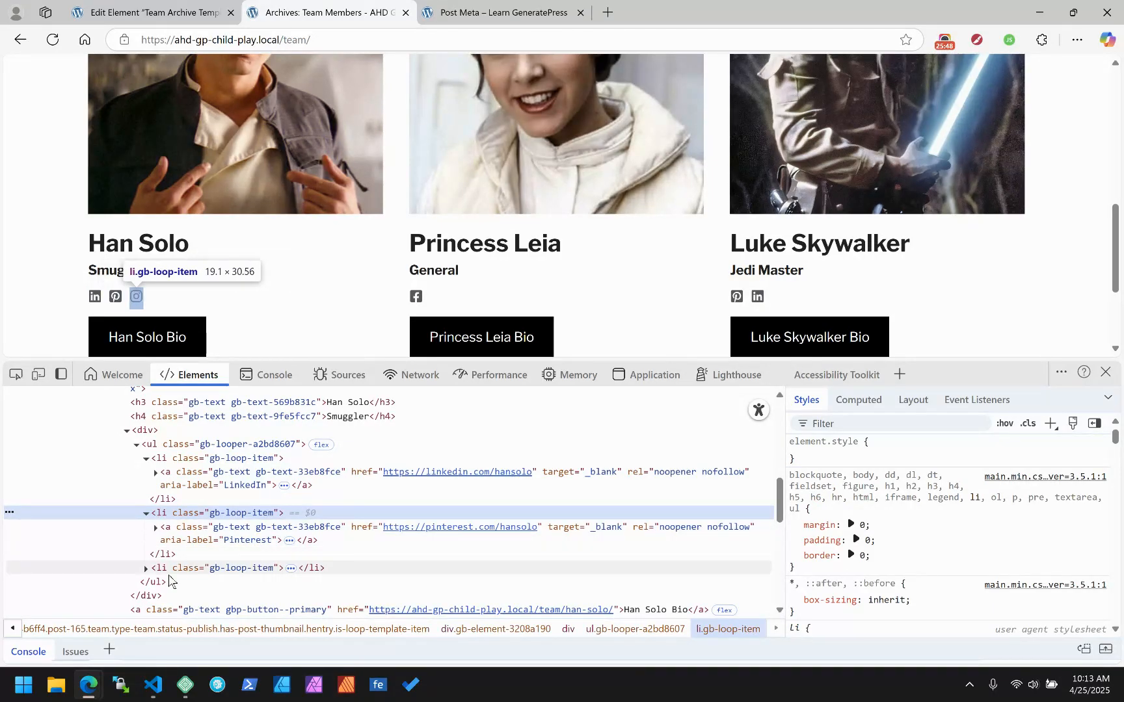
click(147, 568)
scroll(195, 553, down, 1)
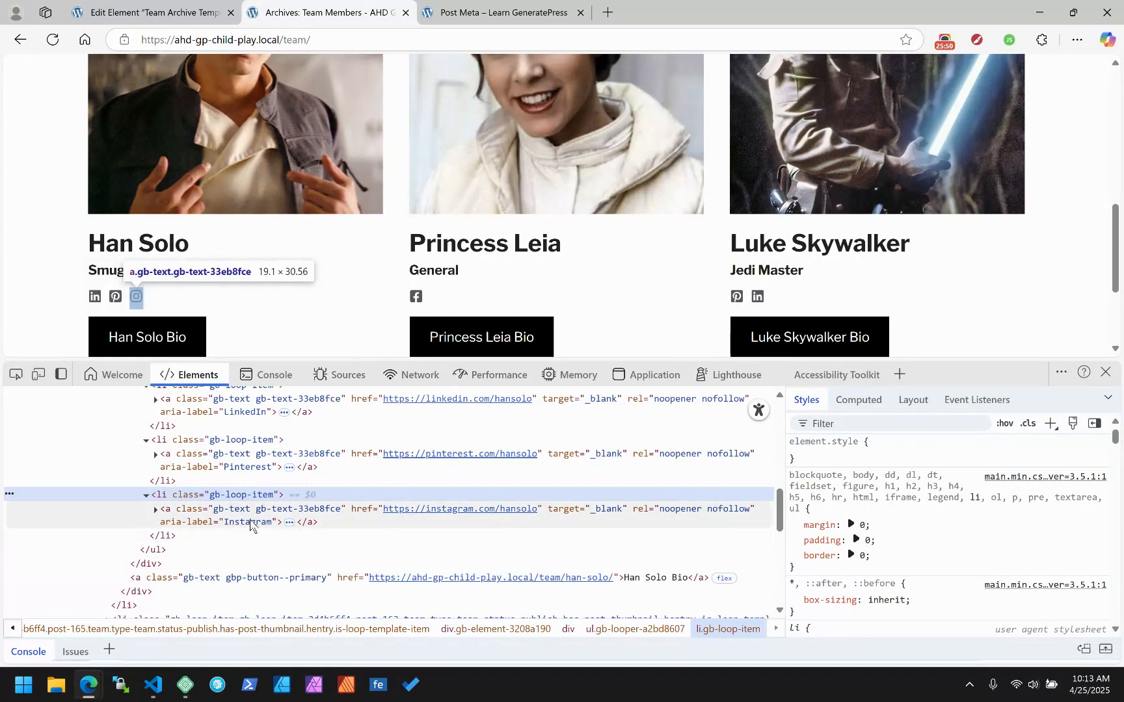
click(1105, 372)
Run the WAVE accessibility check on the team page and review its details and the markers on the members' social icons.
right_click(504, 161)
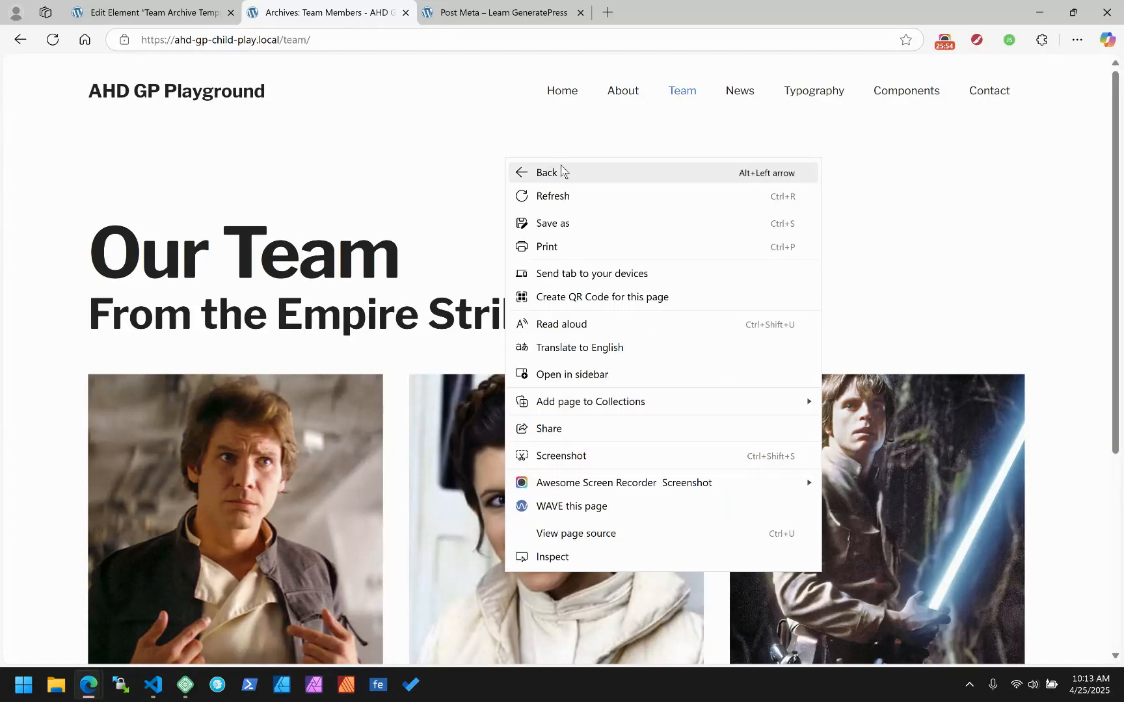
click(572, 506)
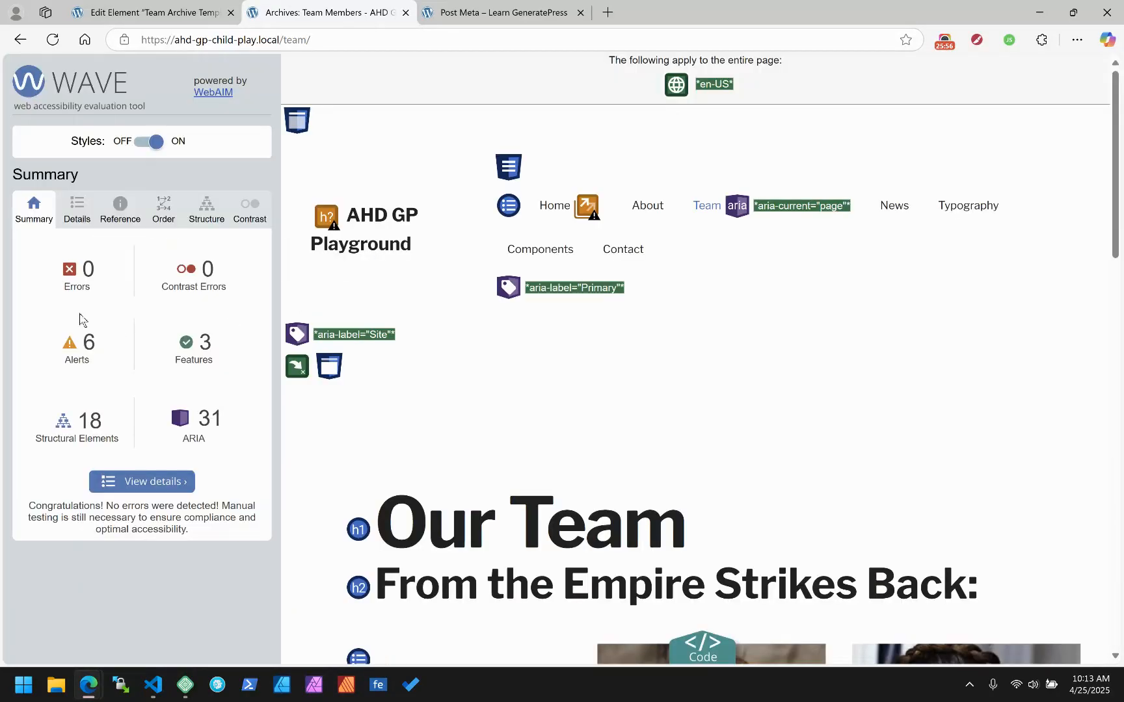
click(79, 214)
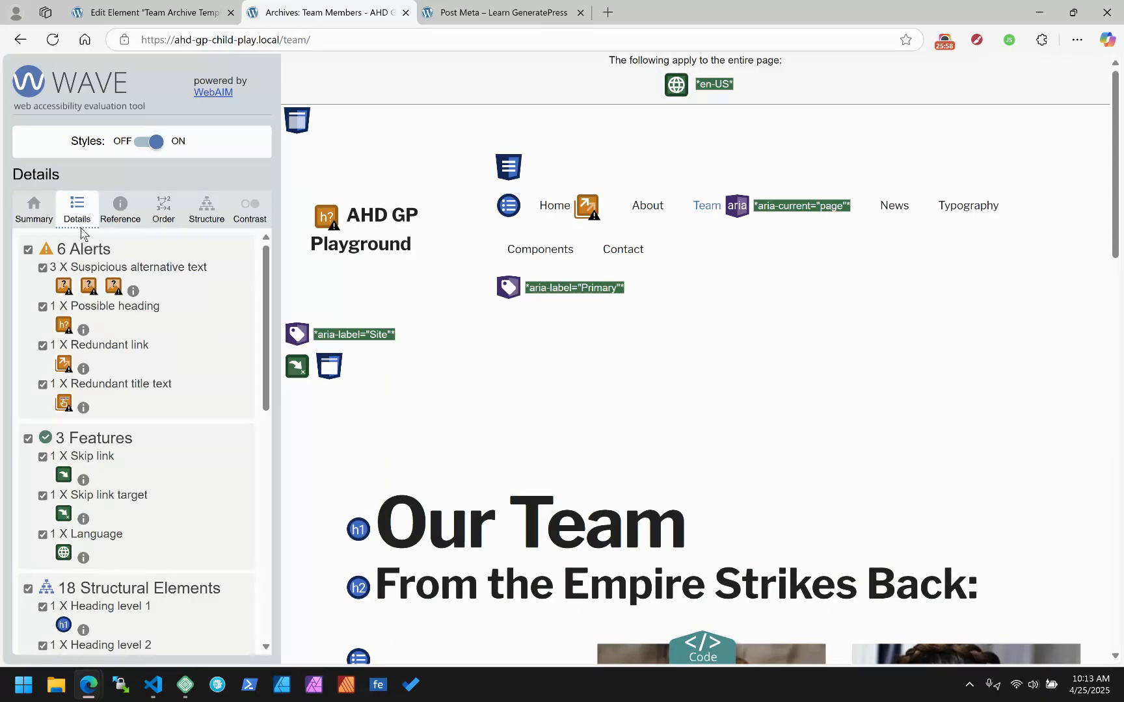
scroll(480, 344, down, 10)
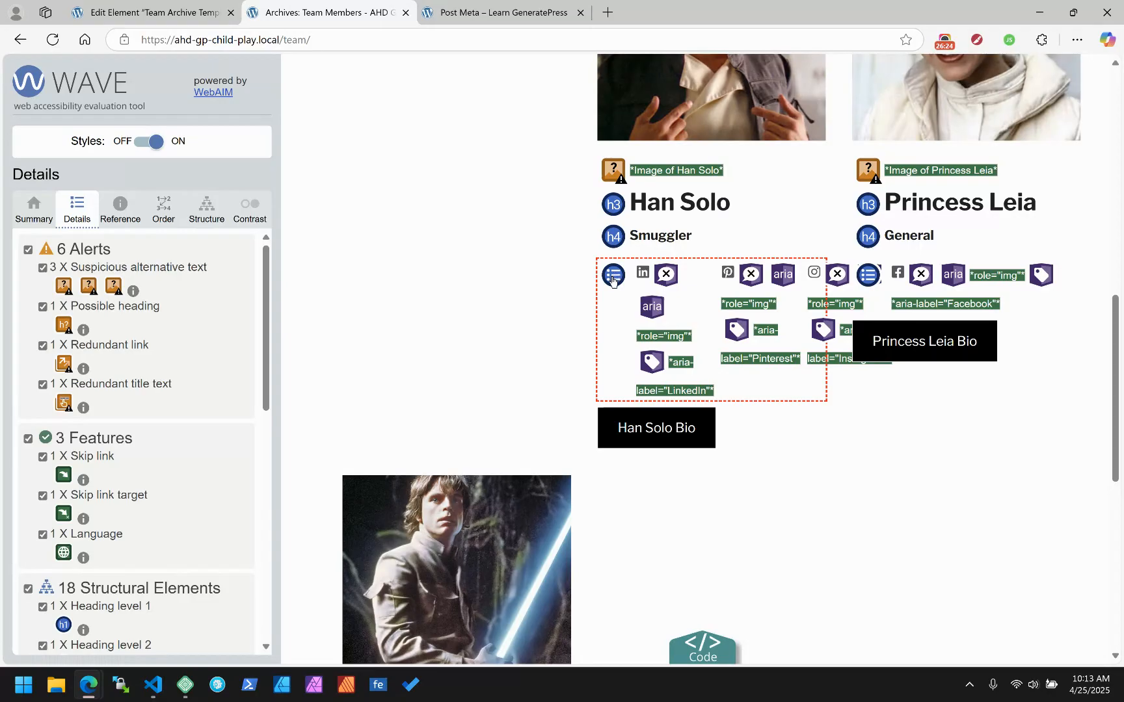
In the Team Archive Template, add an aria-label HTML attribute with the value Social Media Links to the nested looper.
click(158, 11)
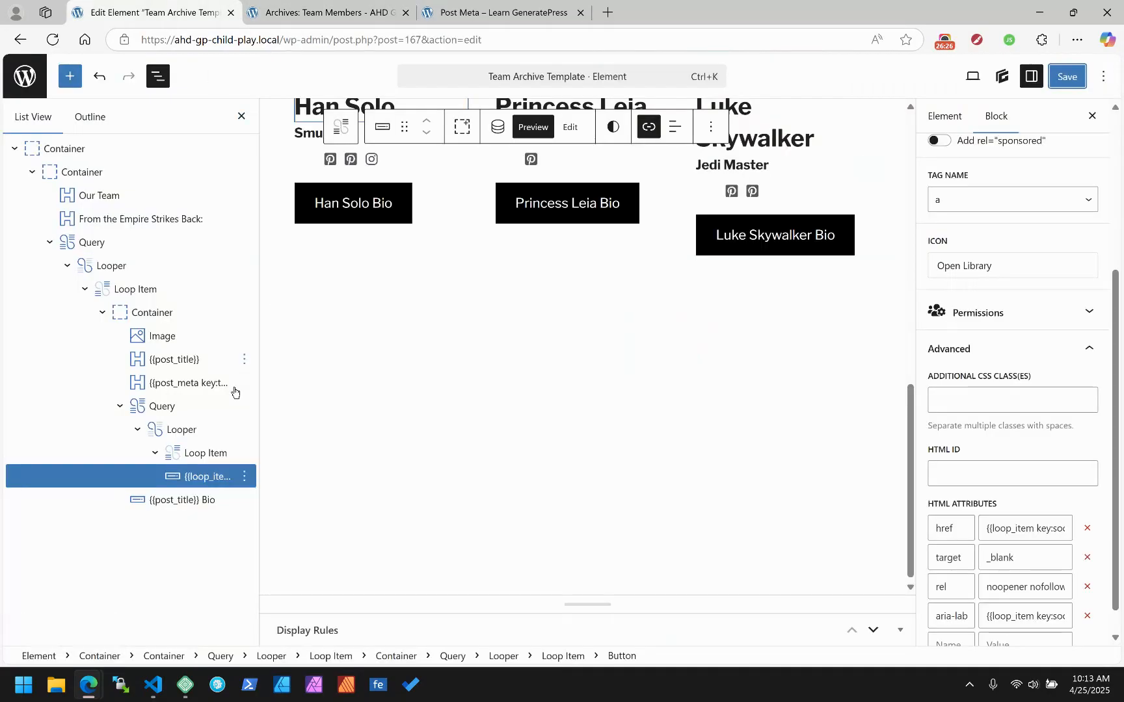
click(204, 452)
click(181, 429)
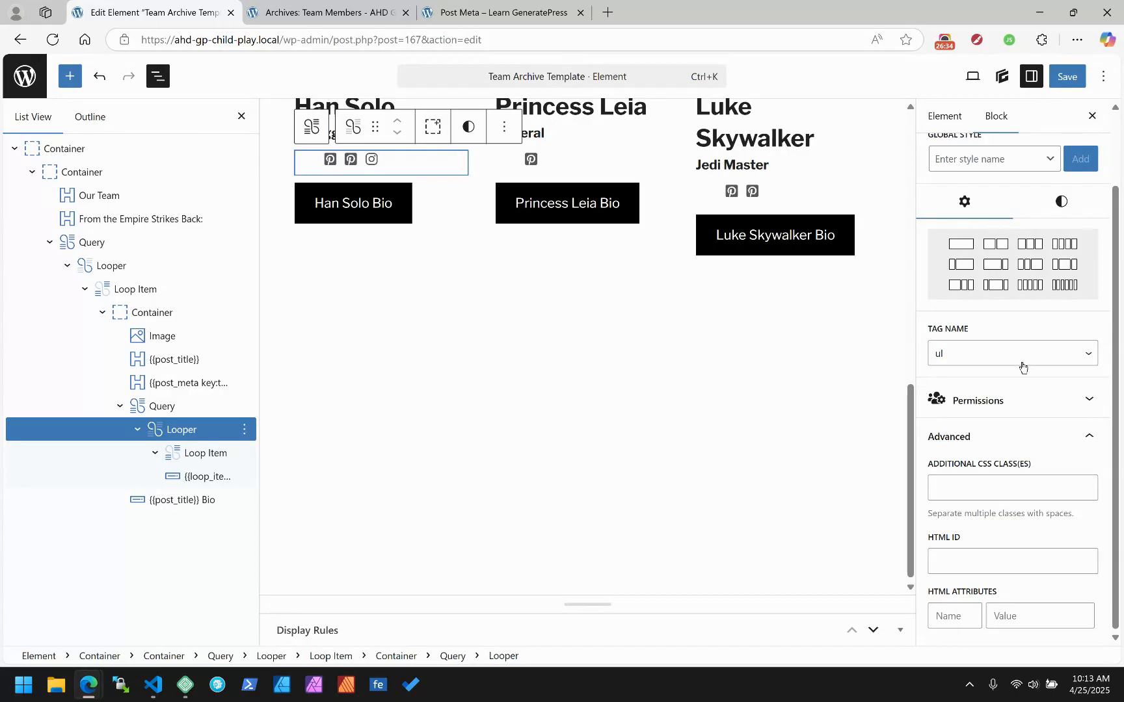
click(965, 622)
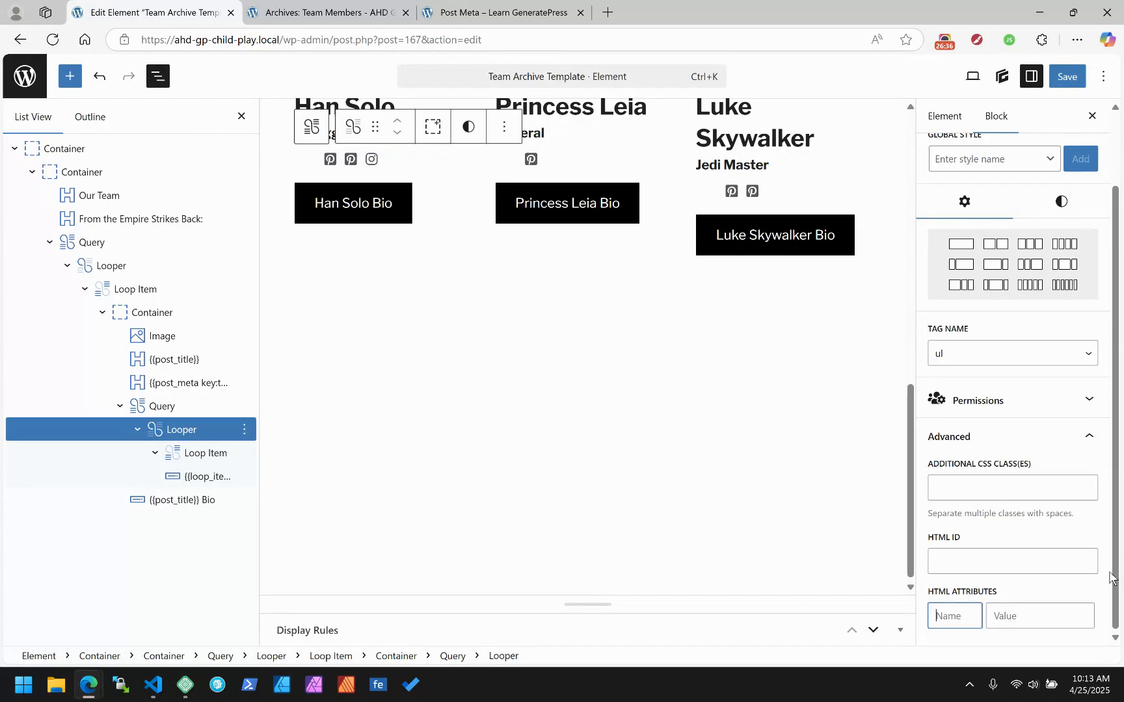
text(a)
text(ria-label)
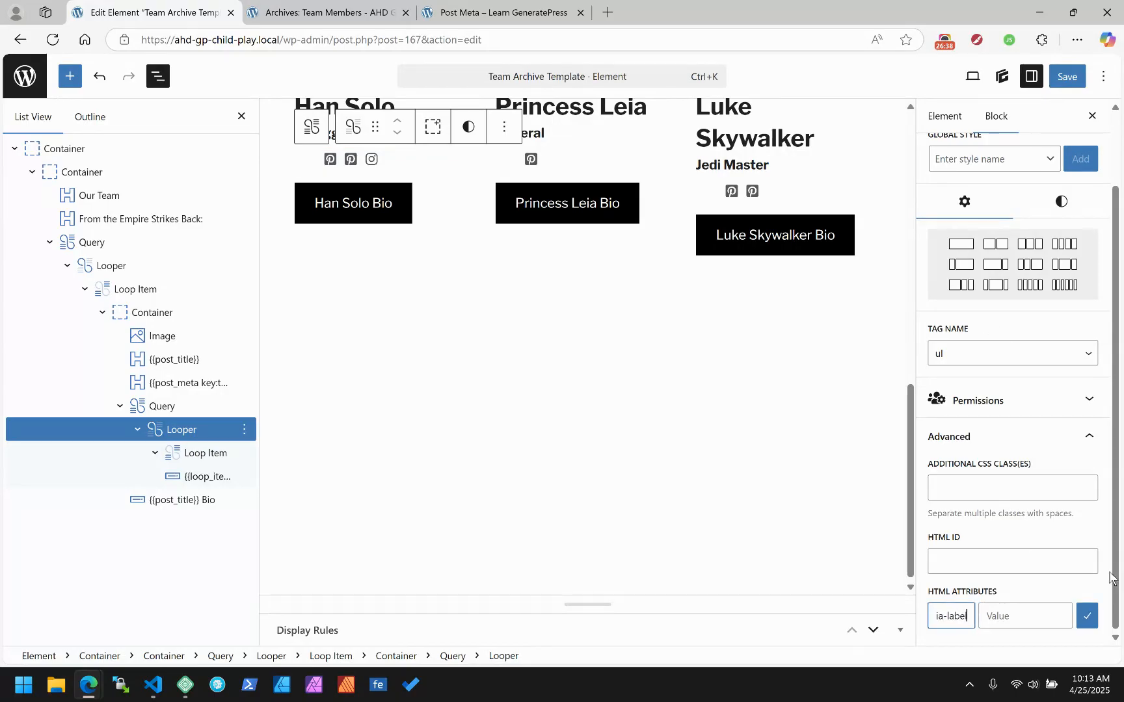
key(Tab)
text(Socia)
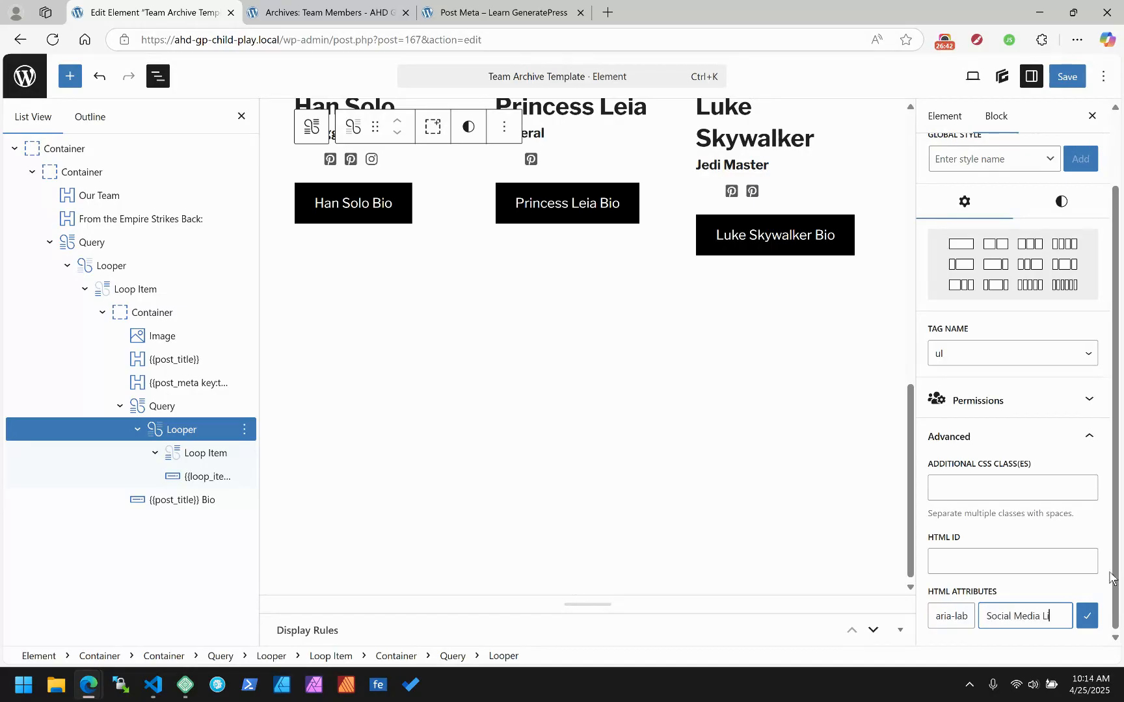
click(1087, 616)
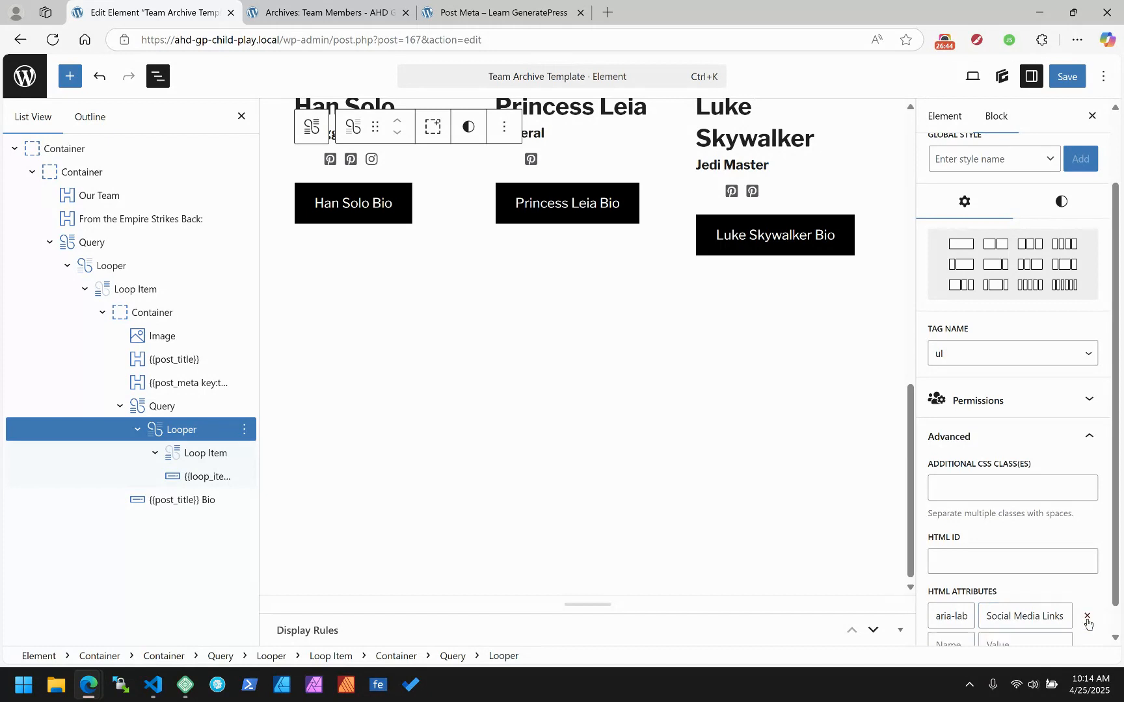
Prefix the nested social icon button's aria-label value with "Follow {{post_title}} on" and save the template.
click(189, 453)
click(195, 475)
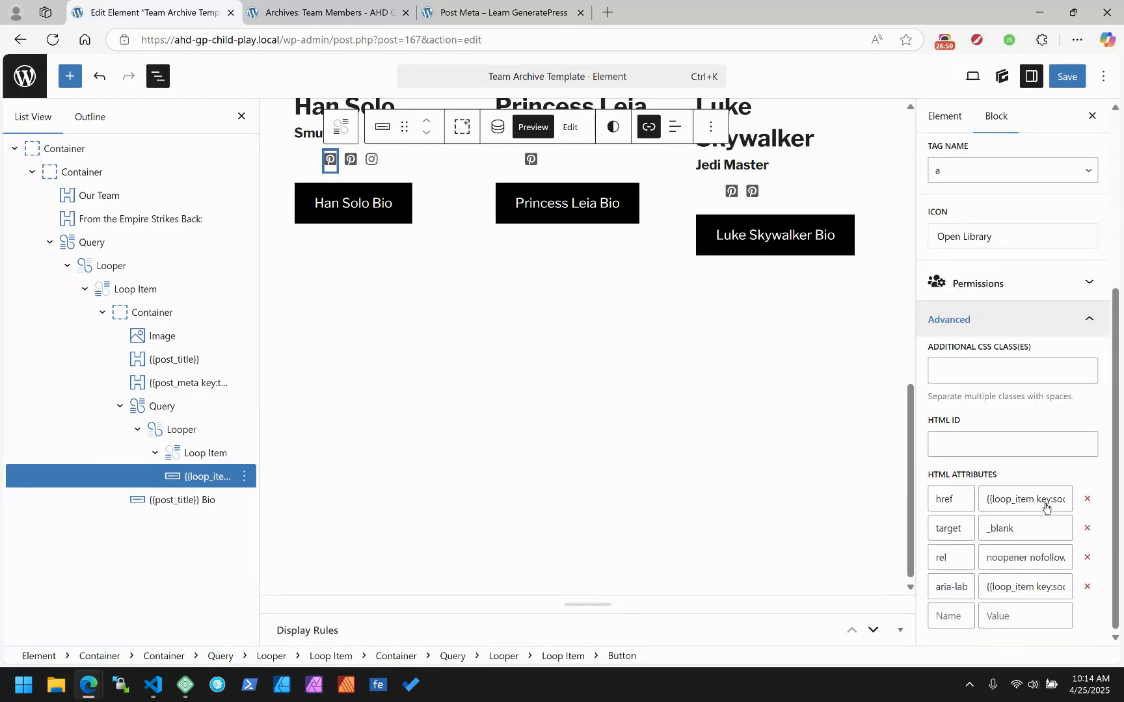
click(993, 587)
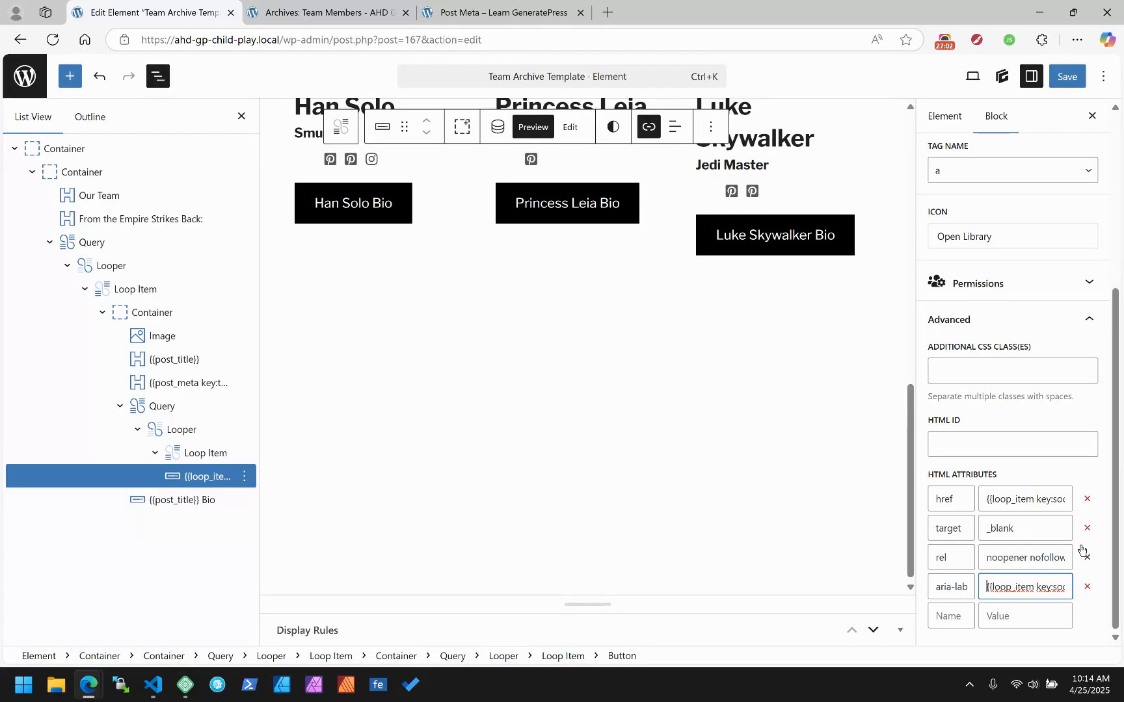
text(Follow )
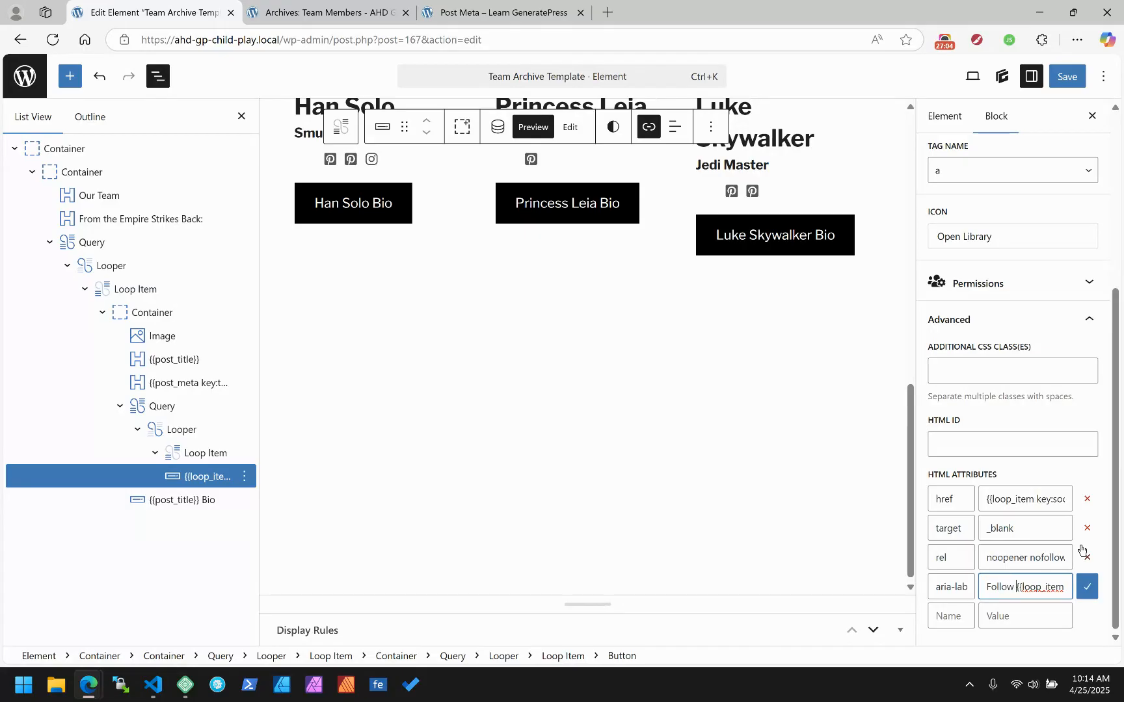
text({{post_title}} on)
click(1067, 77)
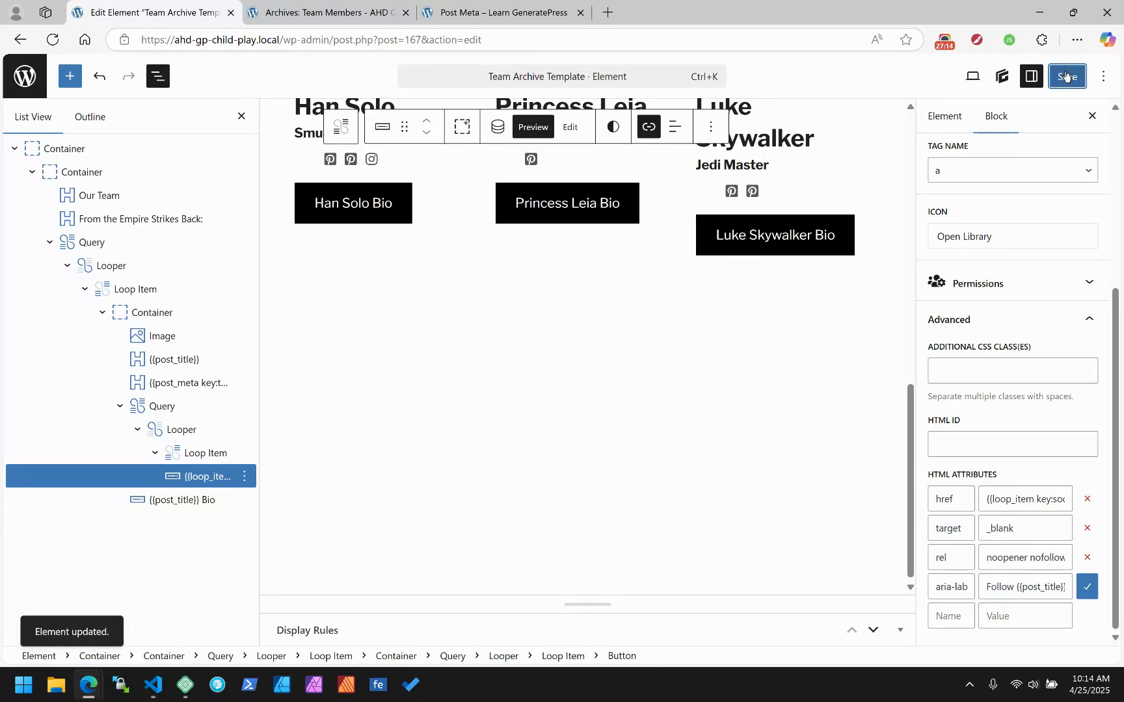
Reload the Team Members archive page and inspect the aria-labels on Han Solo's social list and its LinkedIn and Pinterest links.
click(299, 9)
click(53, 40)
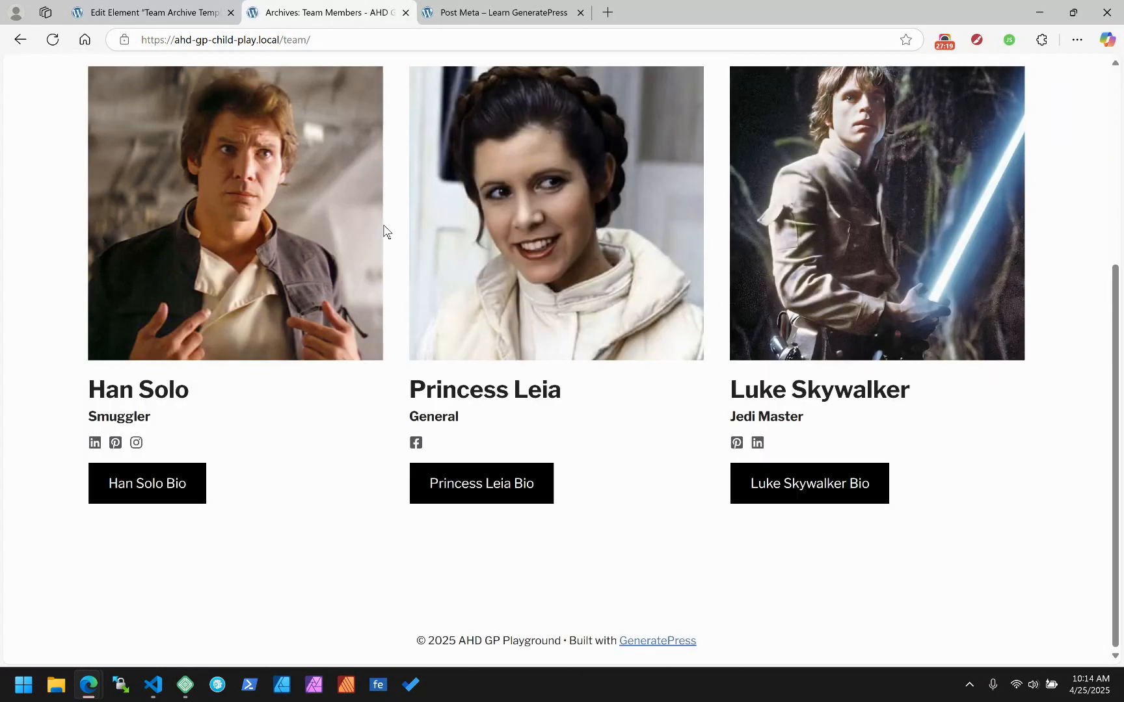
right_click(96, 443)
click(149, 428)
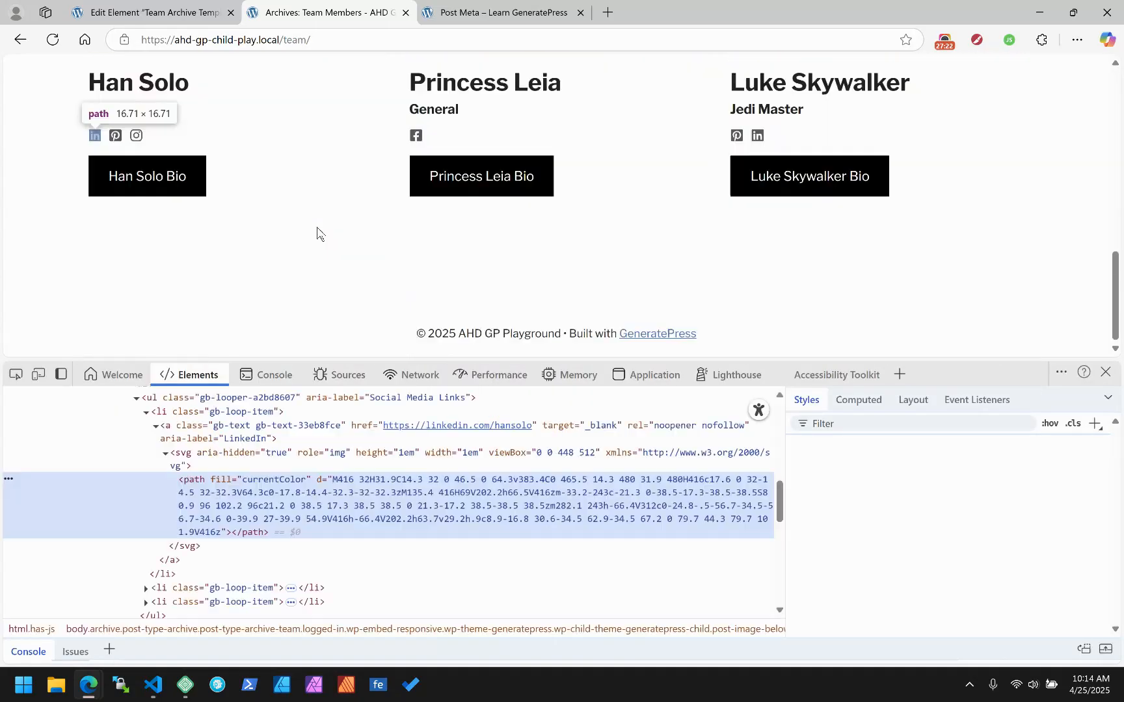
click(152, 403)
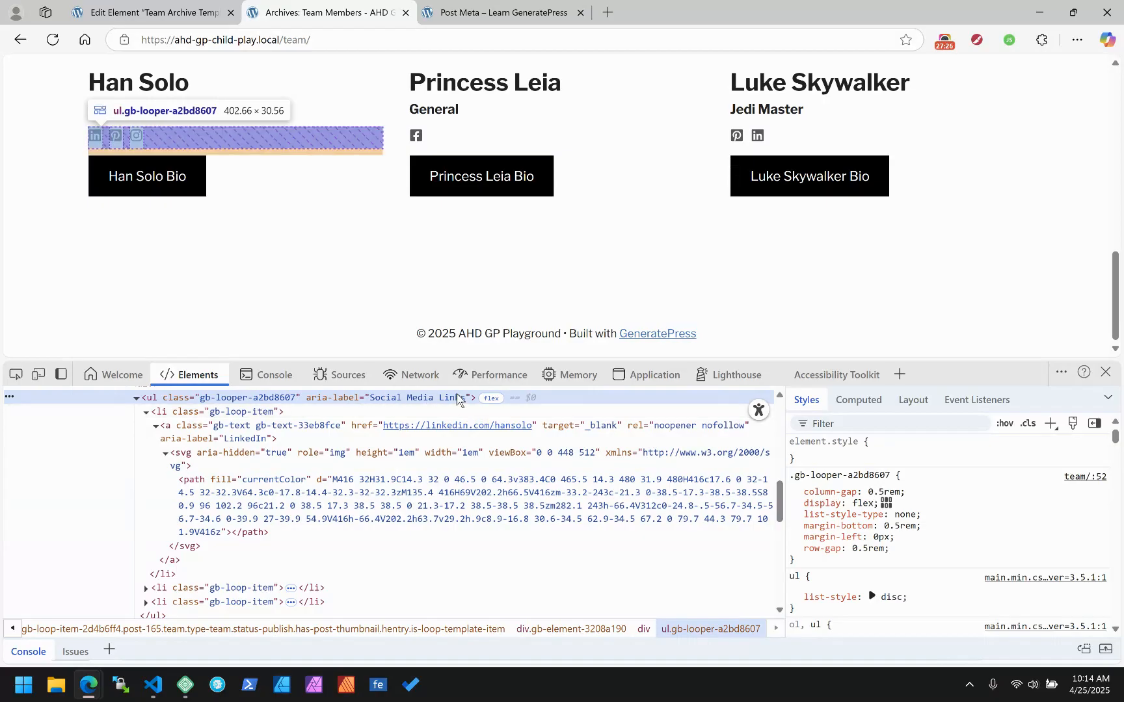
click(206, 442)
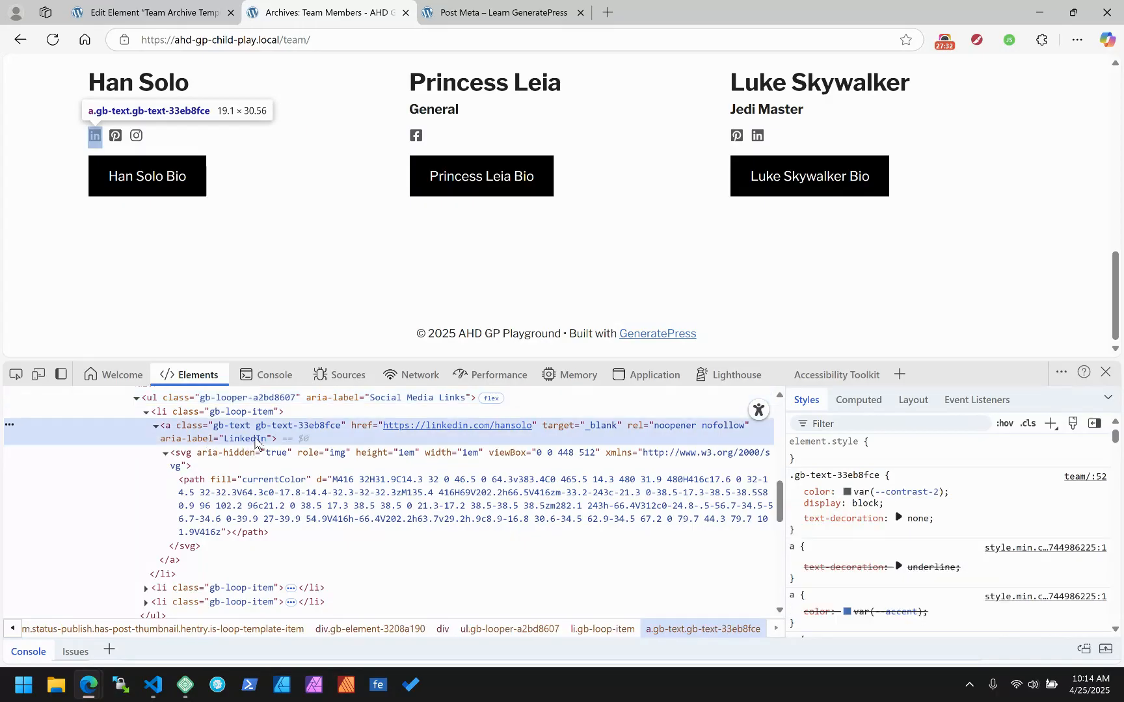
click(146, 587)
scroll(189, 559, down, 2)
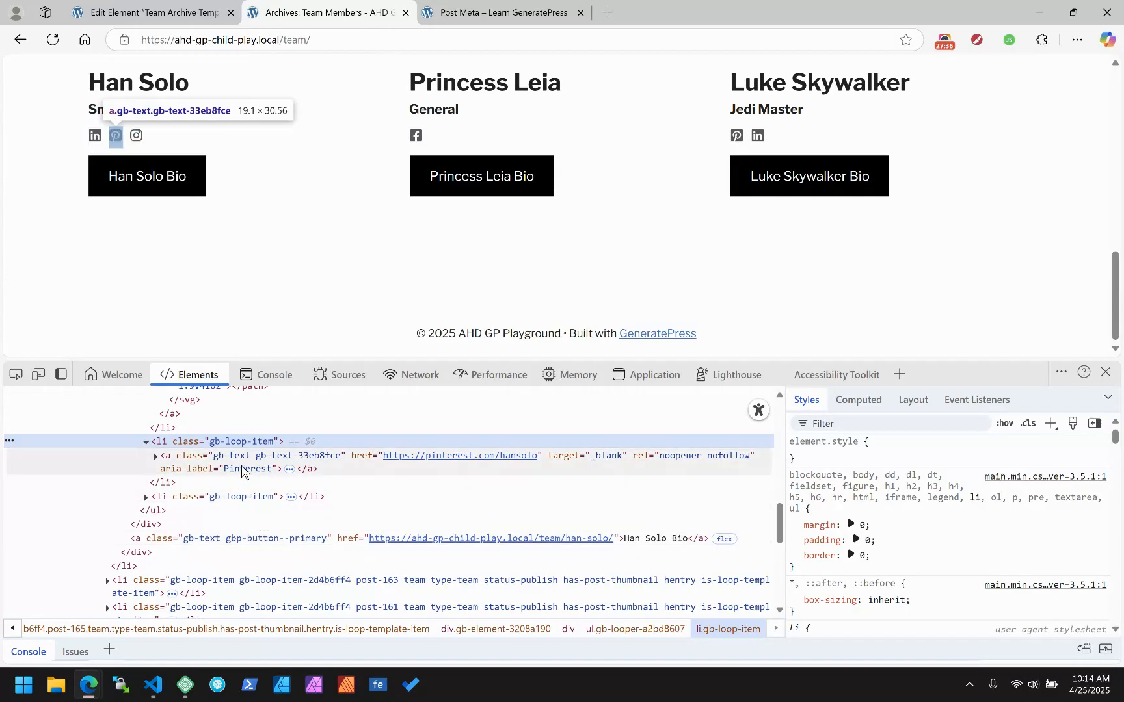
Apply the pending aria-label edit on the nested social icon button and save the template again.
click(160, 6)
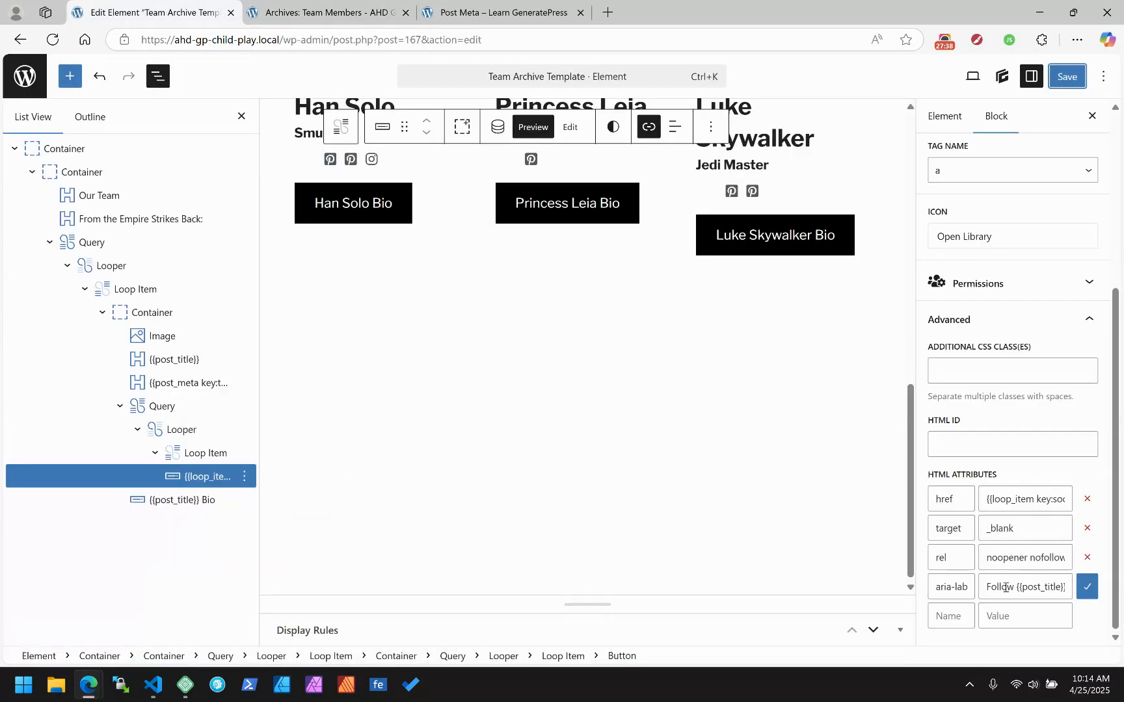
click(1084, 592)
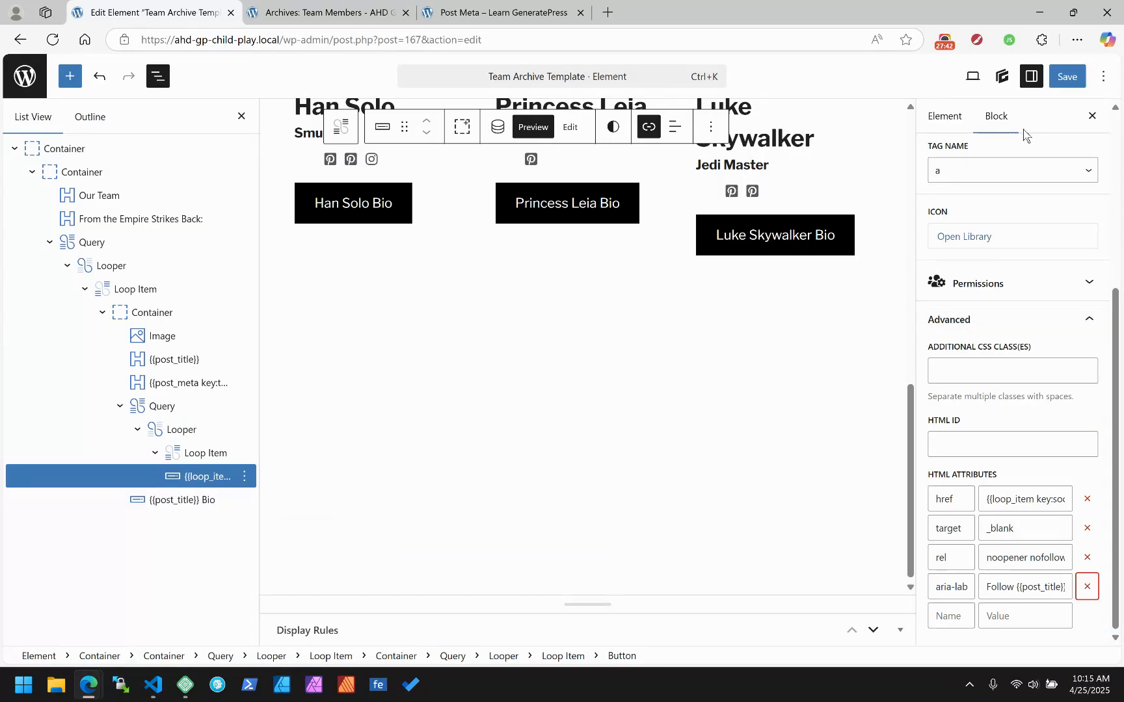
click(1067, 78)
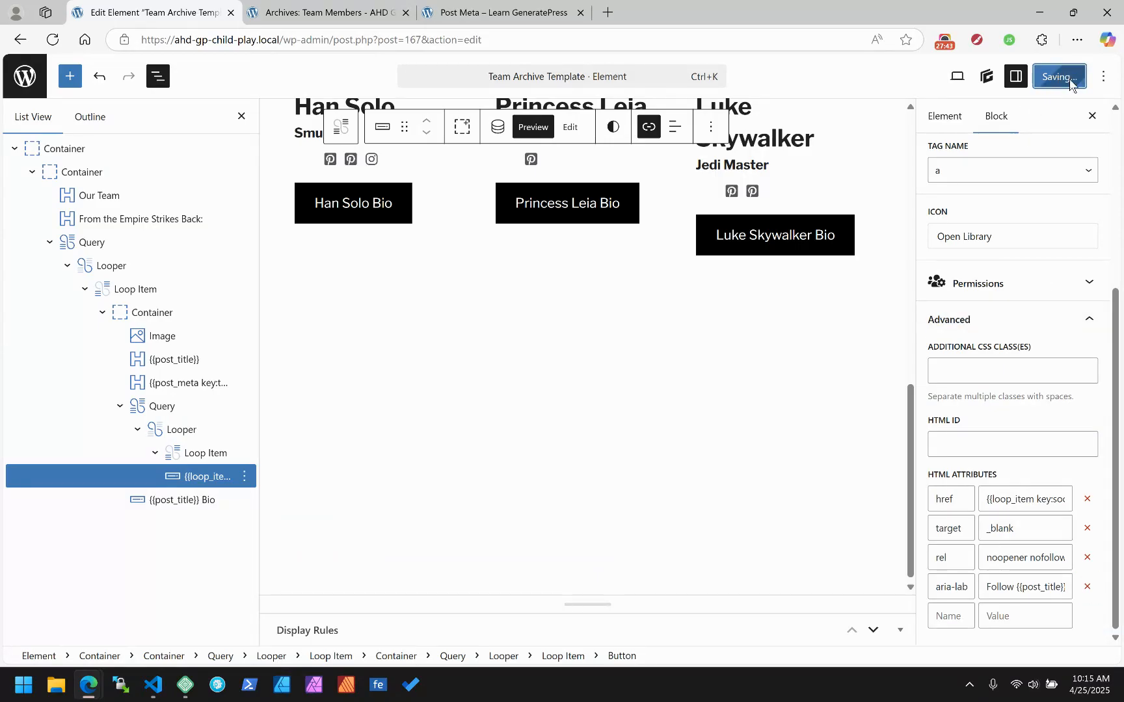
Reload the Team Members archive page and inspect the aria-labels on Han Solo's and Luke Skywalker's social links, then close the inspector.
click(348, 6)
click(53, 40)
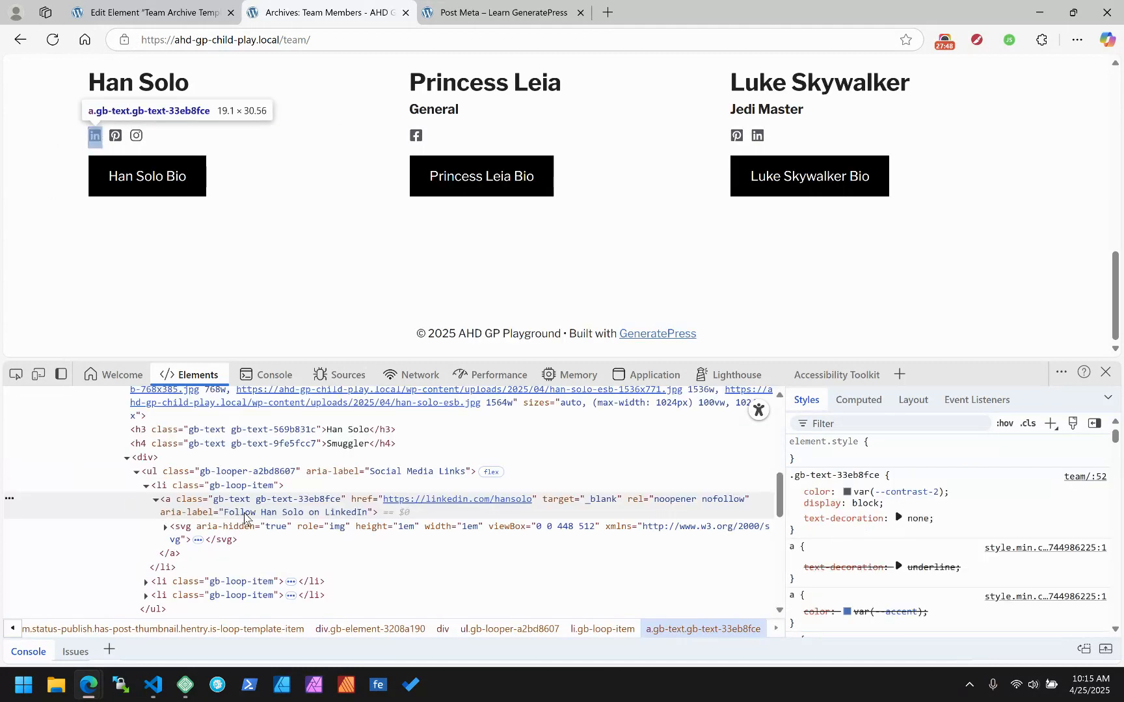
click(147, 582)
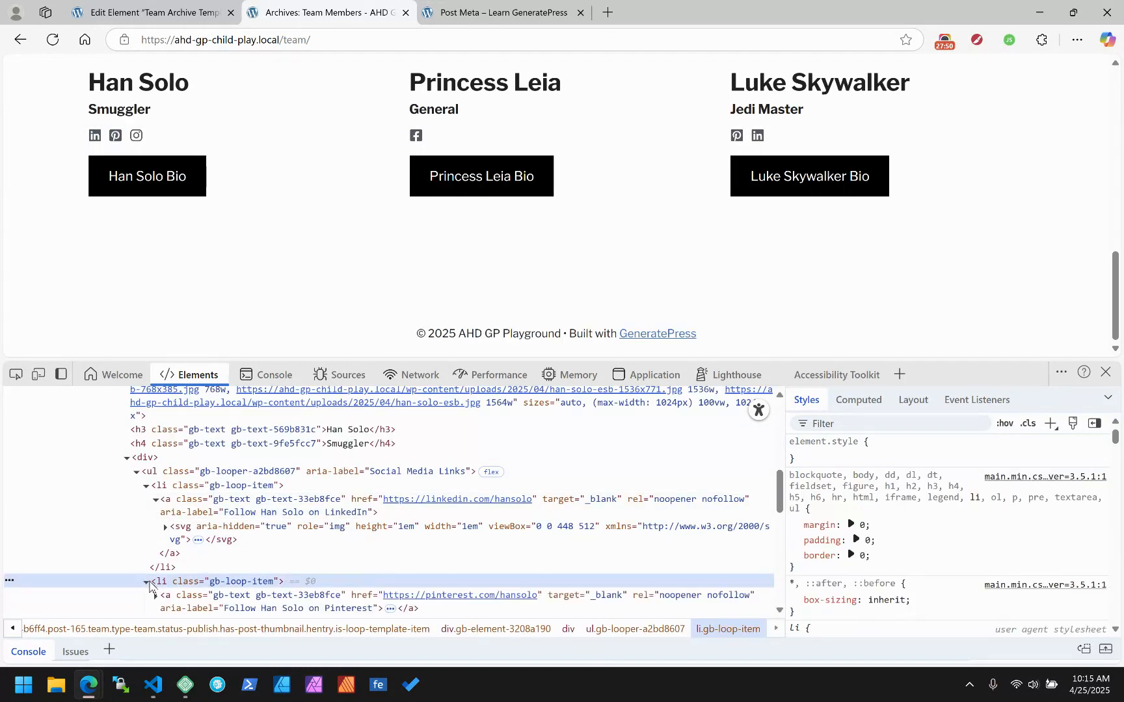
scroll(210, 553, down, 3)
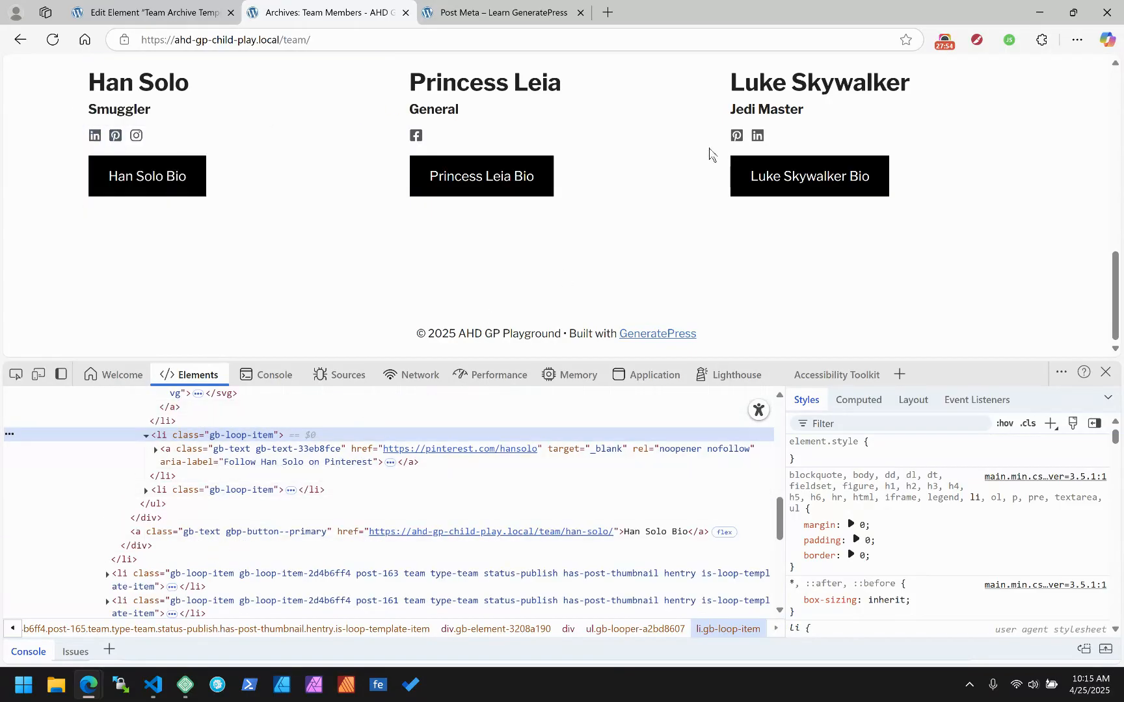
right_click(738, 139)
click(785, 376)
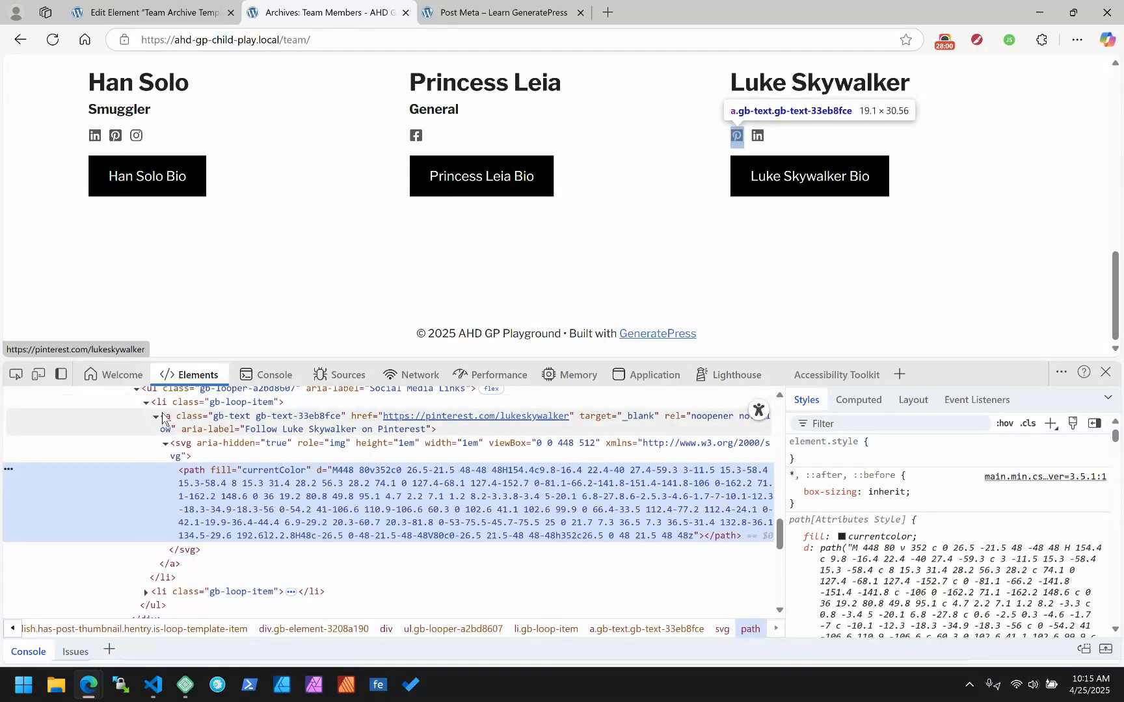
scroll(325, 507, up, 2)
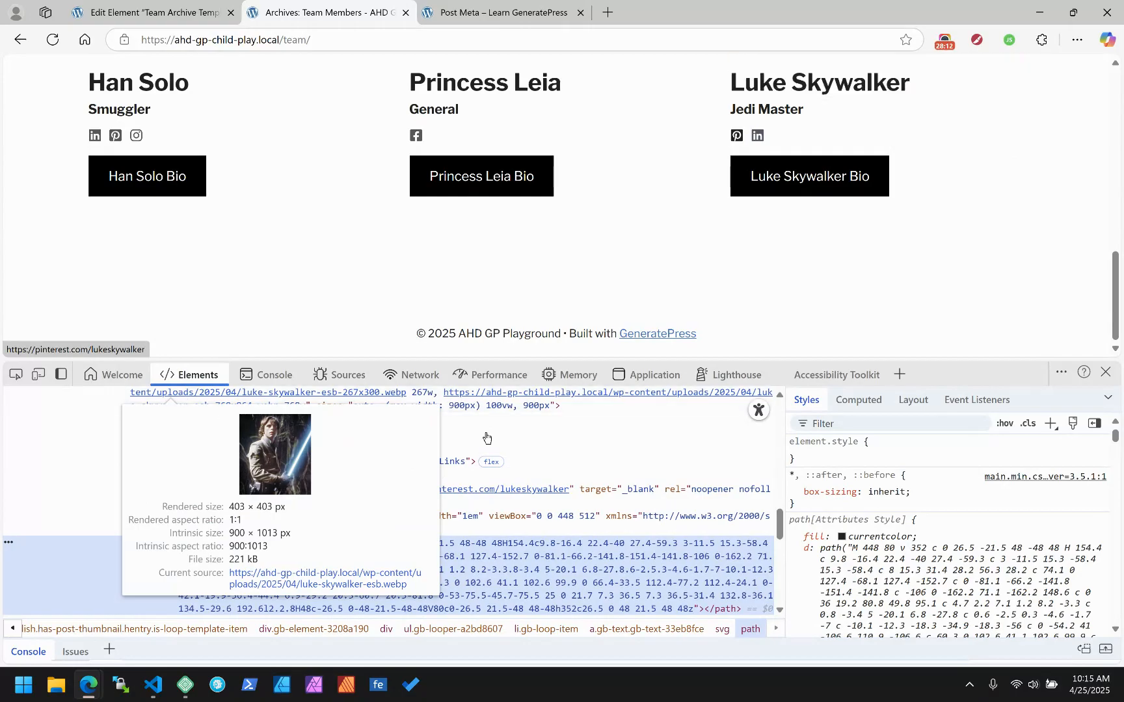
click(1106, 372)
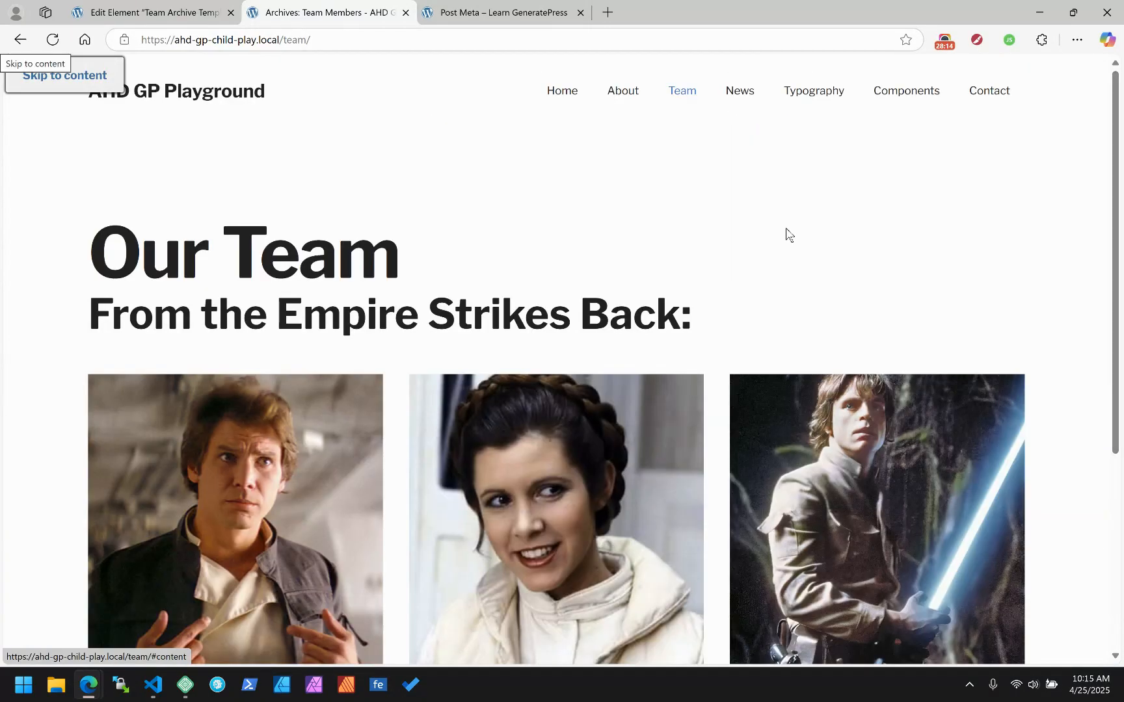
scroll(674, 240, down, 5)
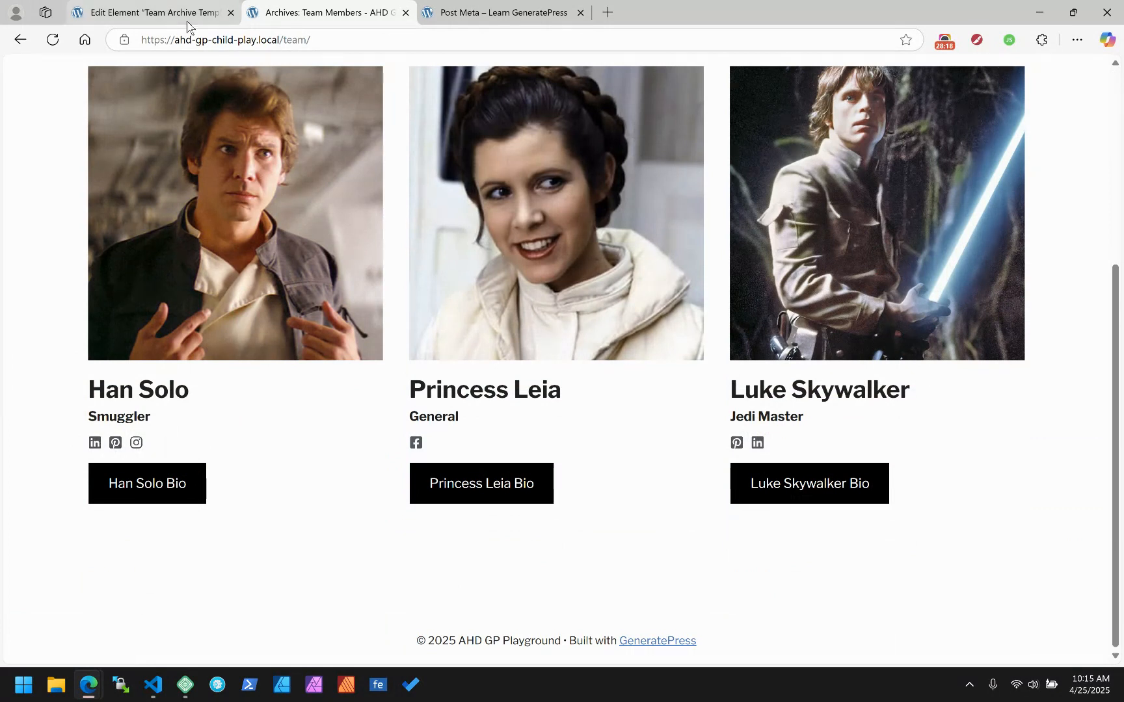
Review the template's block settings for the outer query and the nested Post Meta query, looper, loop item and social icon button.
click(174, 6)
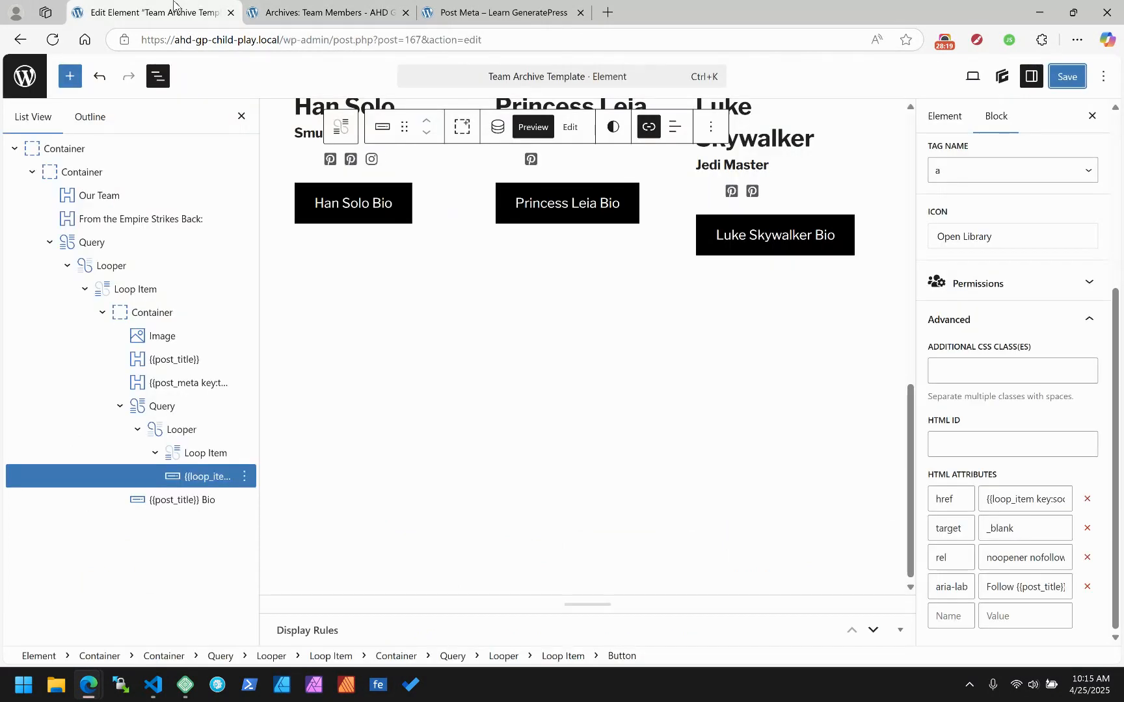
click(159, 406)
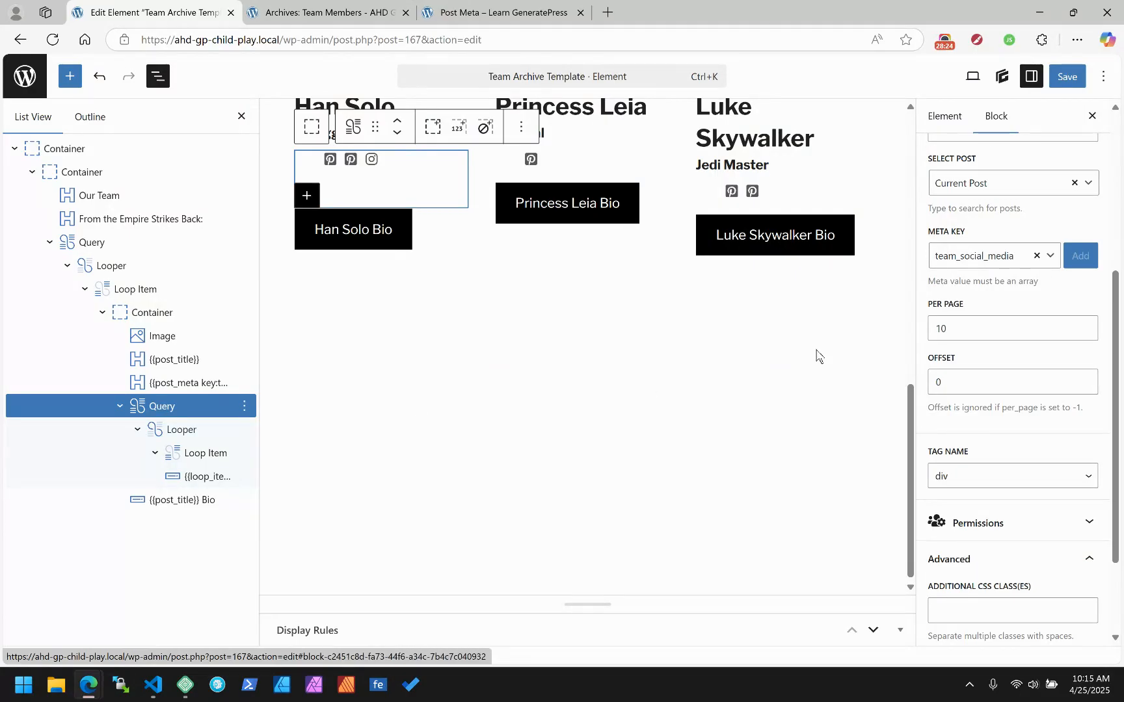
scroll(1002, 228, up, 3)
scroll(1002, 228, up, 2)
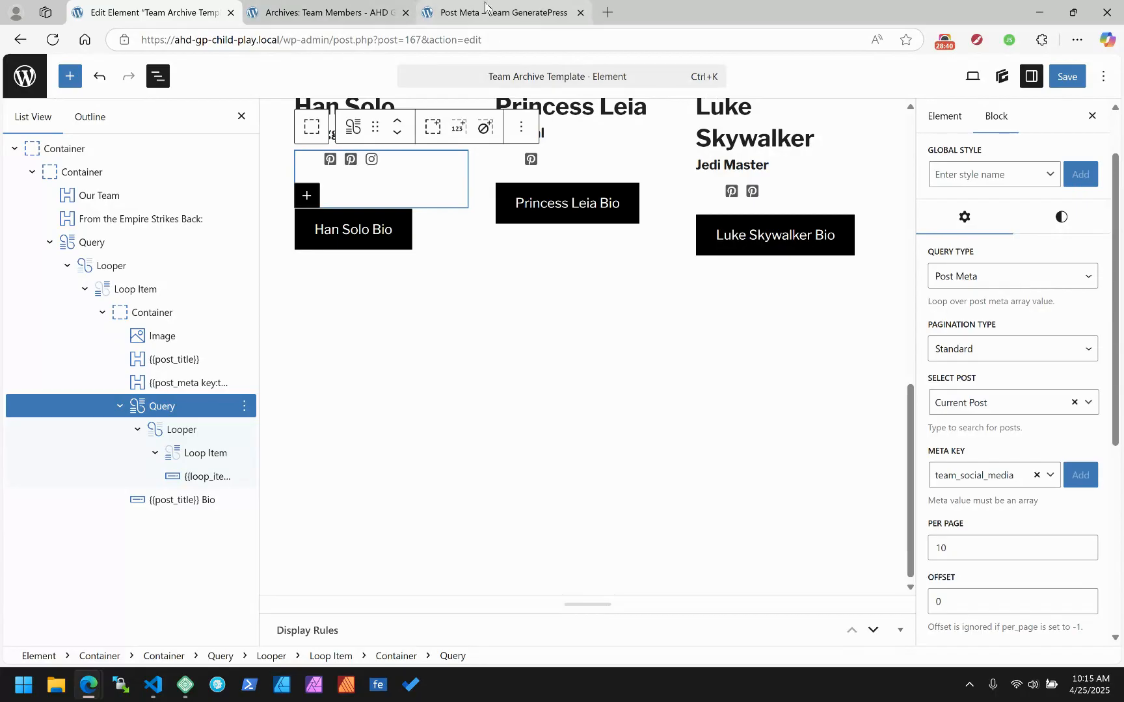
mouse_move(484, 6)
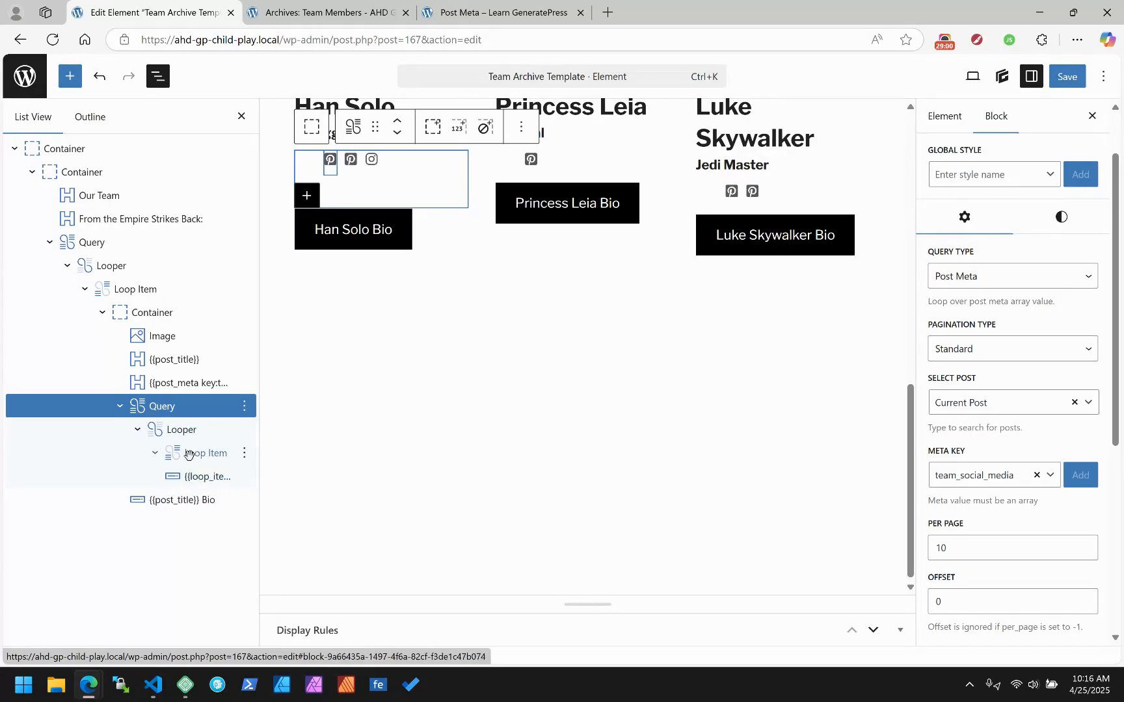
click(127, 406)
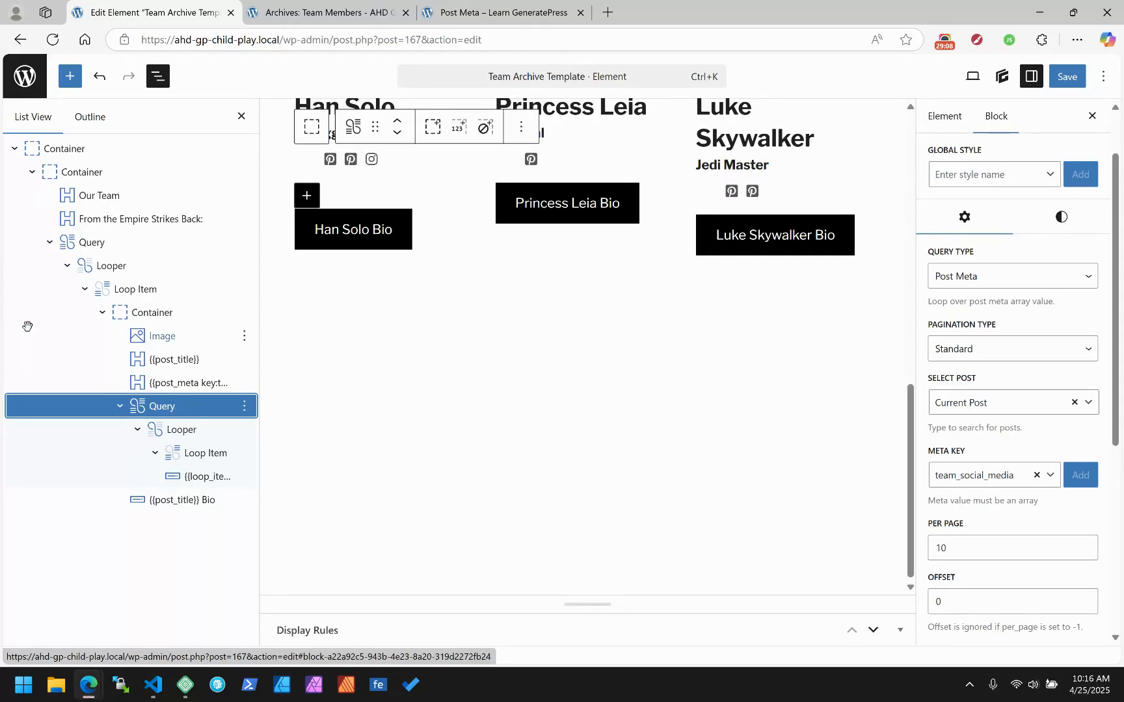
click(88, 243)
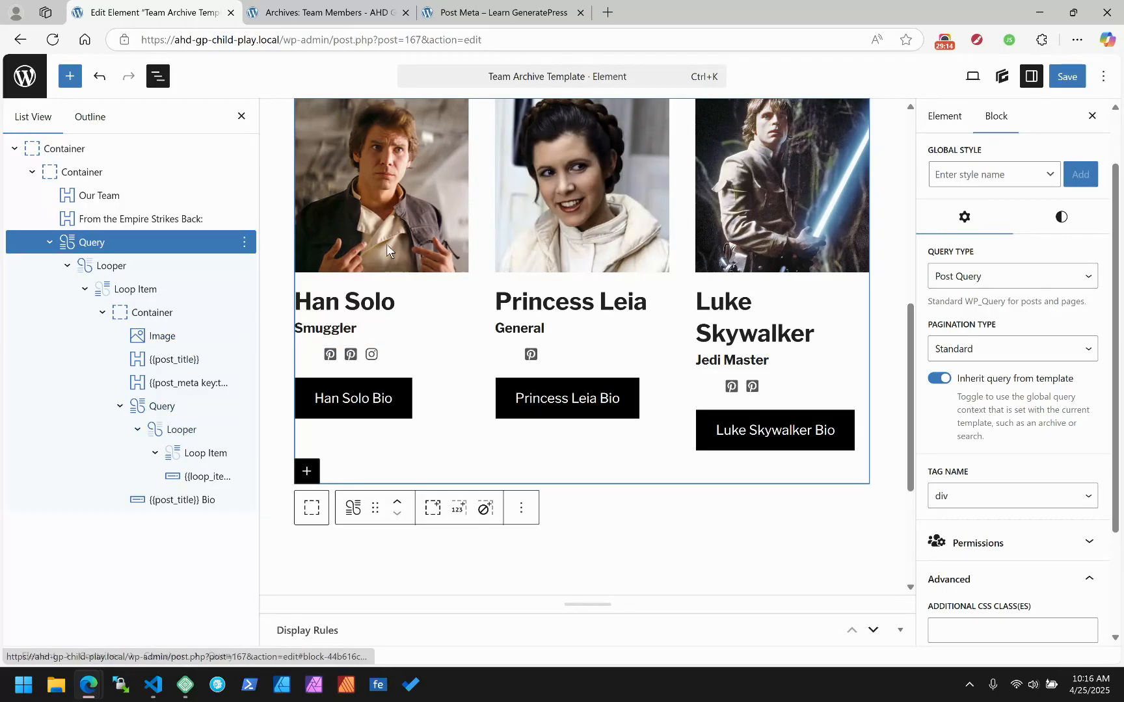
click(162, 404)
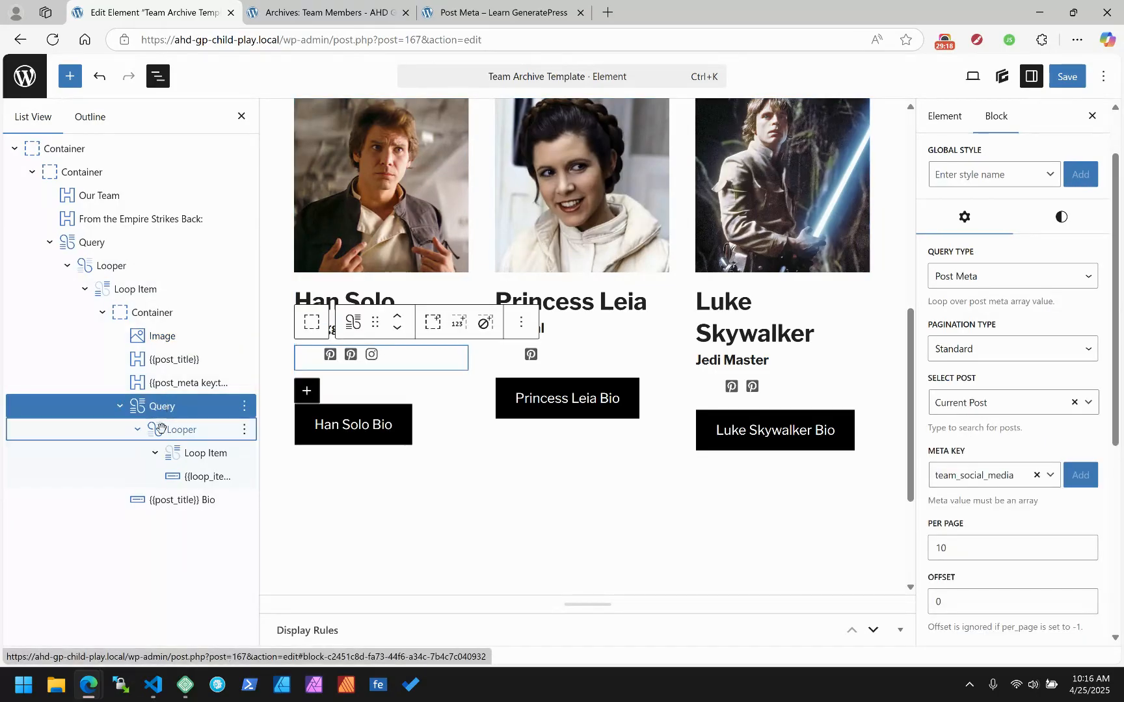
click(161, 428)
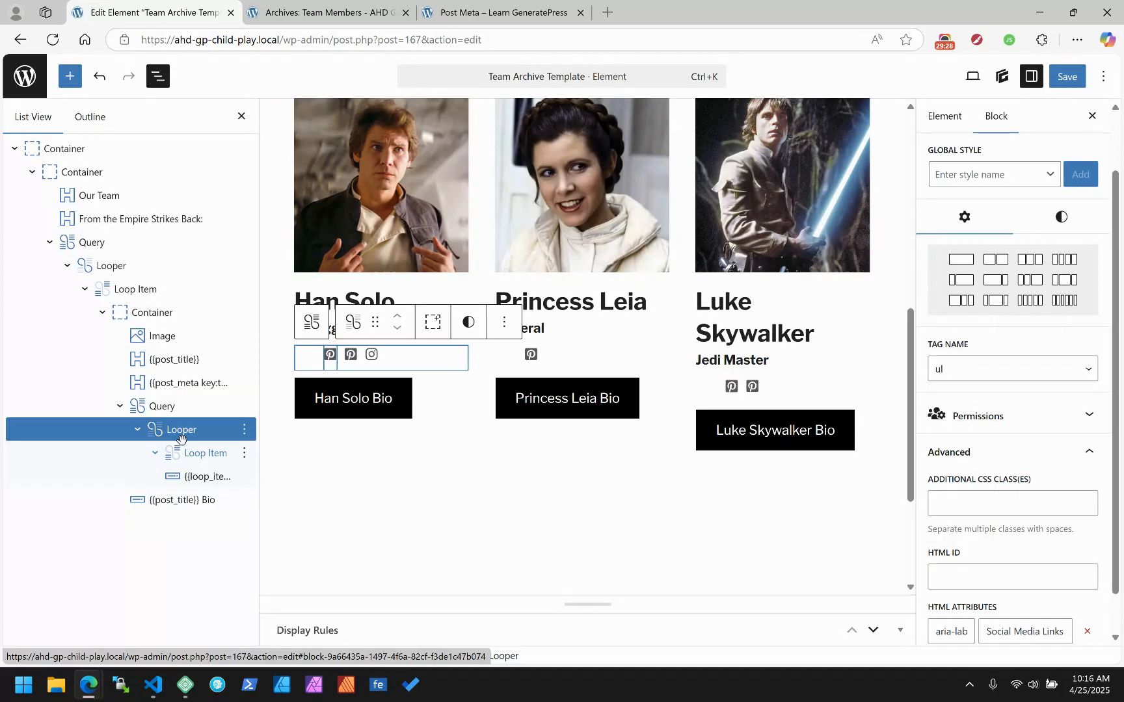
click(197, 453)
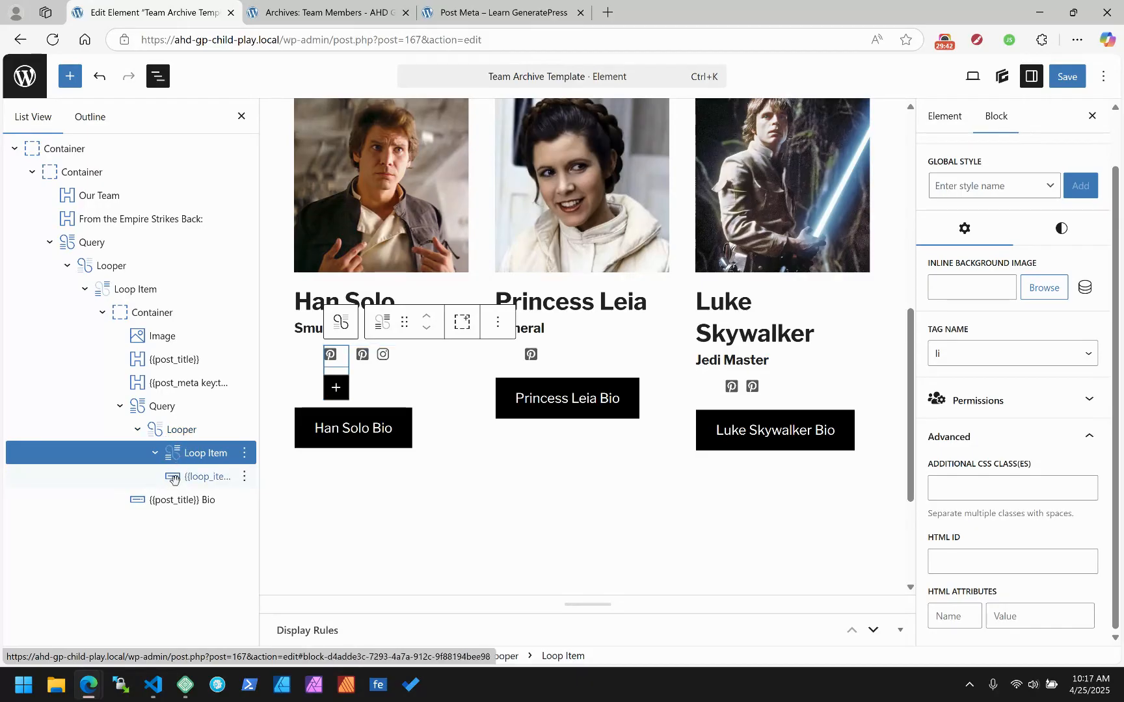
click(195, 476)
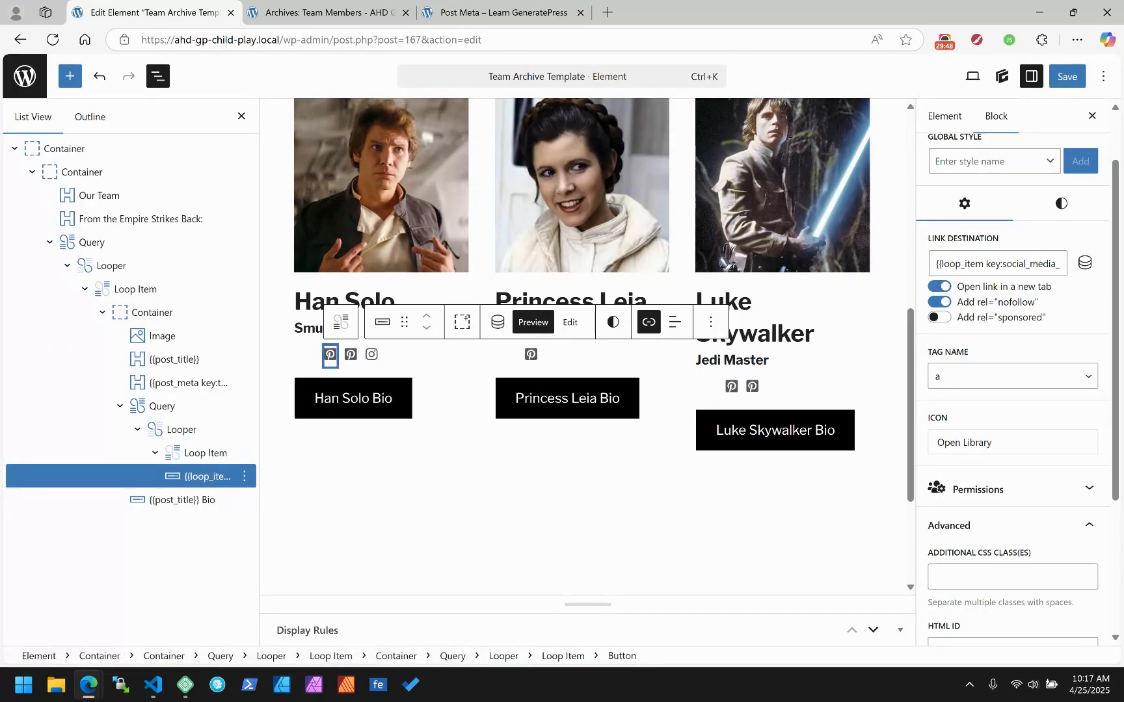
Switch to Visual Studio Code, review the social_media_platform loop item tags with the label and value suffixes, and move the editor window out of view.
key(alt+Tab)
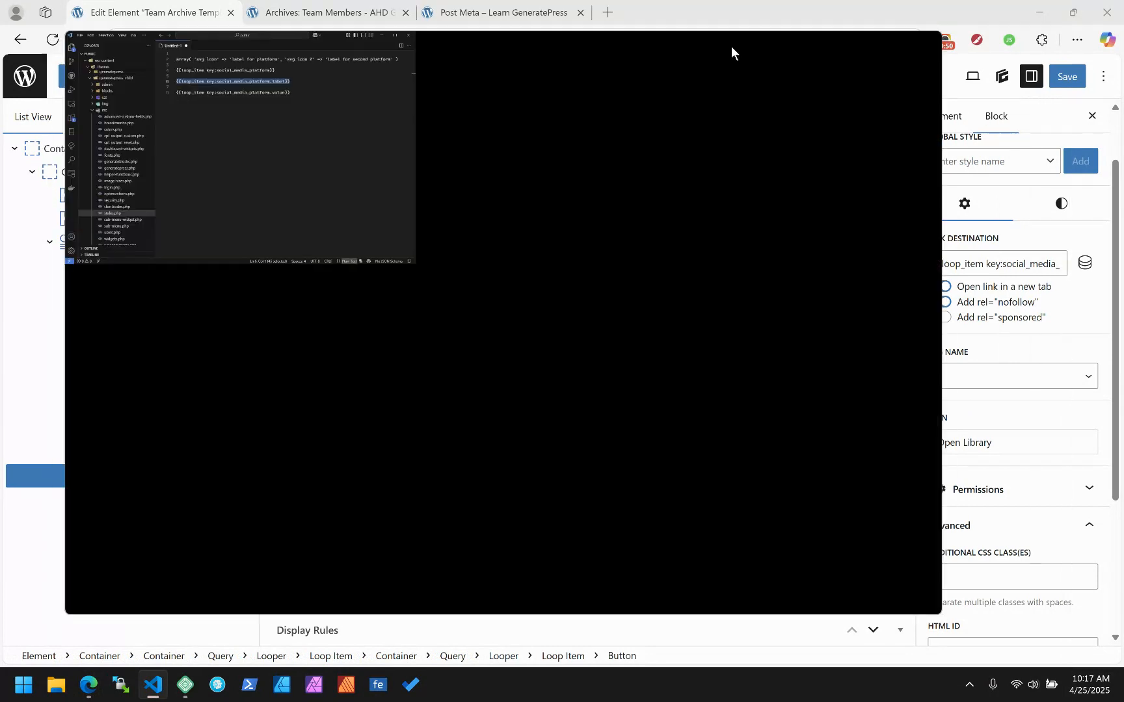
click(683, 171)
click(597, 158)
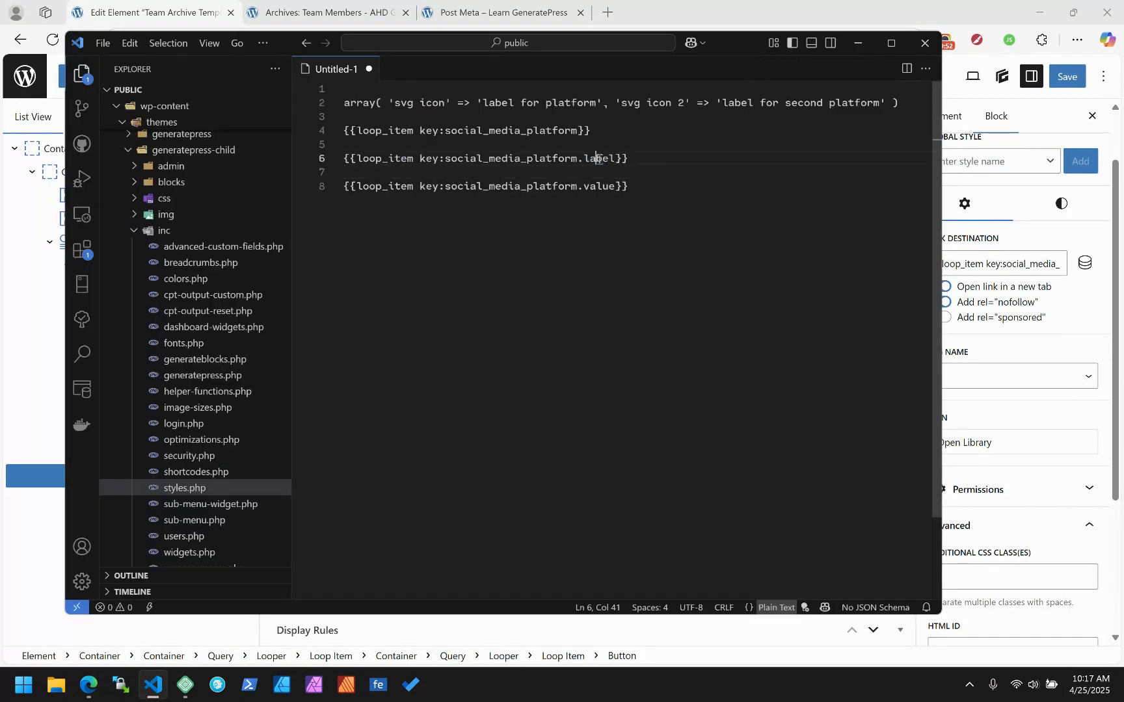
double_click(597, 158)
double_click(599, 186)
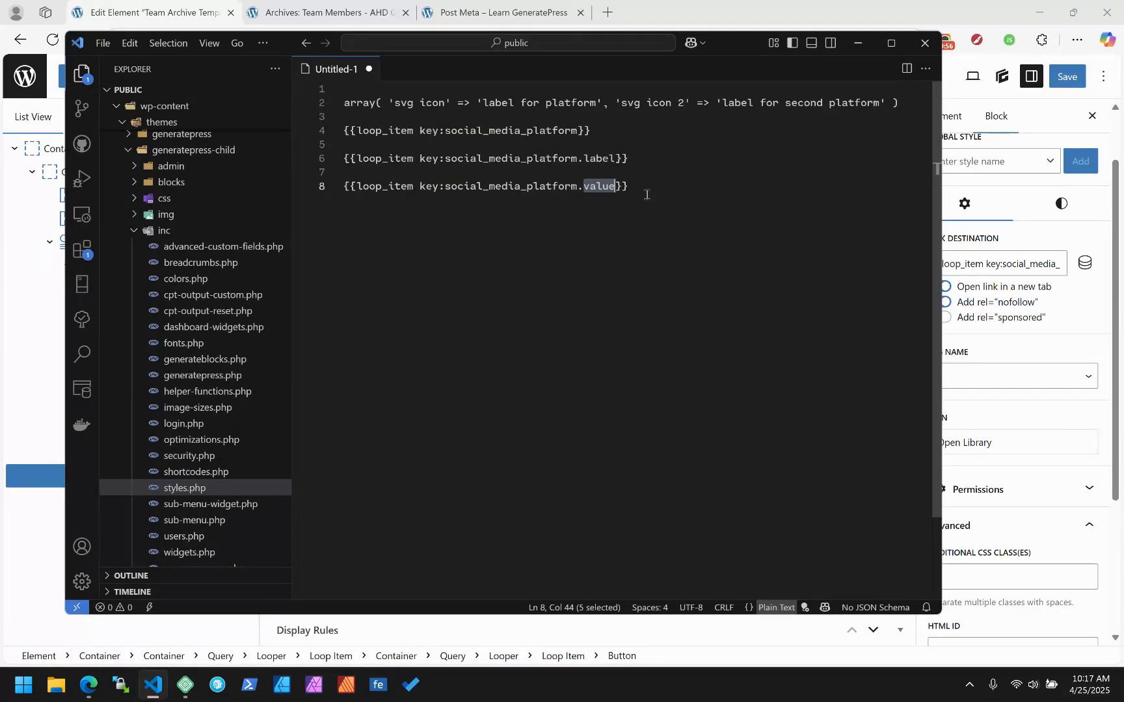
drag(645, 187, 323, 130)
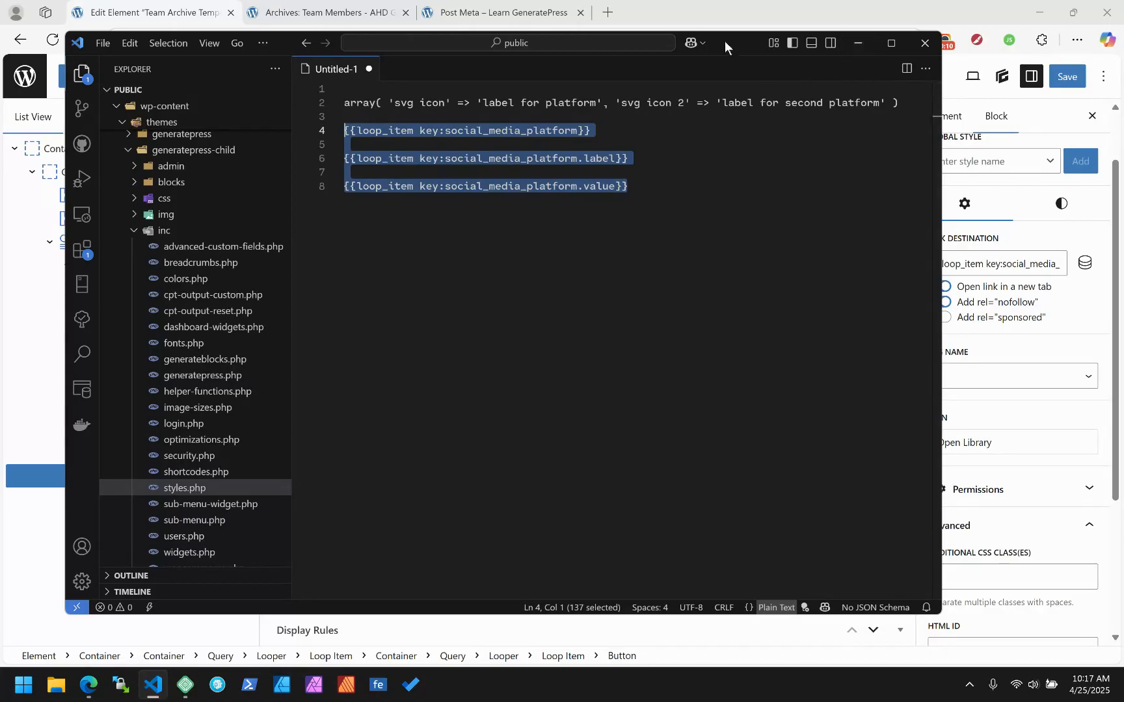
drag(728, 39, 1123, 23)
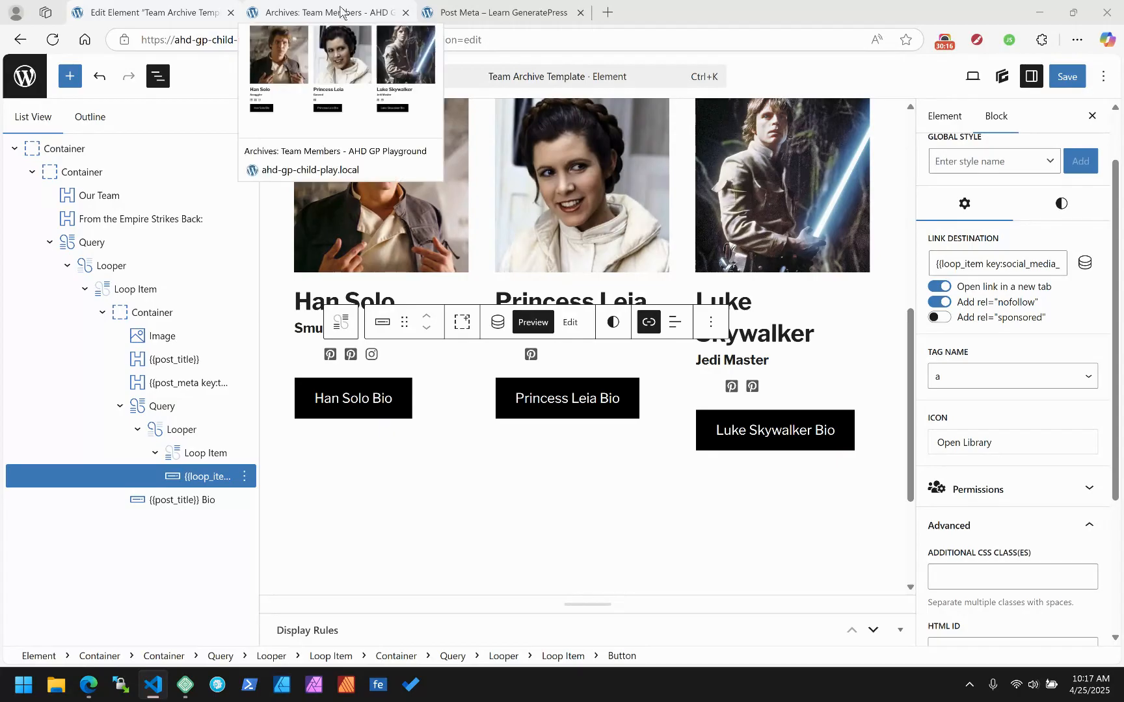
Examine the Team Members archive page on the front end, checking the social icons below each team member.
mouse_move(506, 8)
click(319, 10)
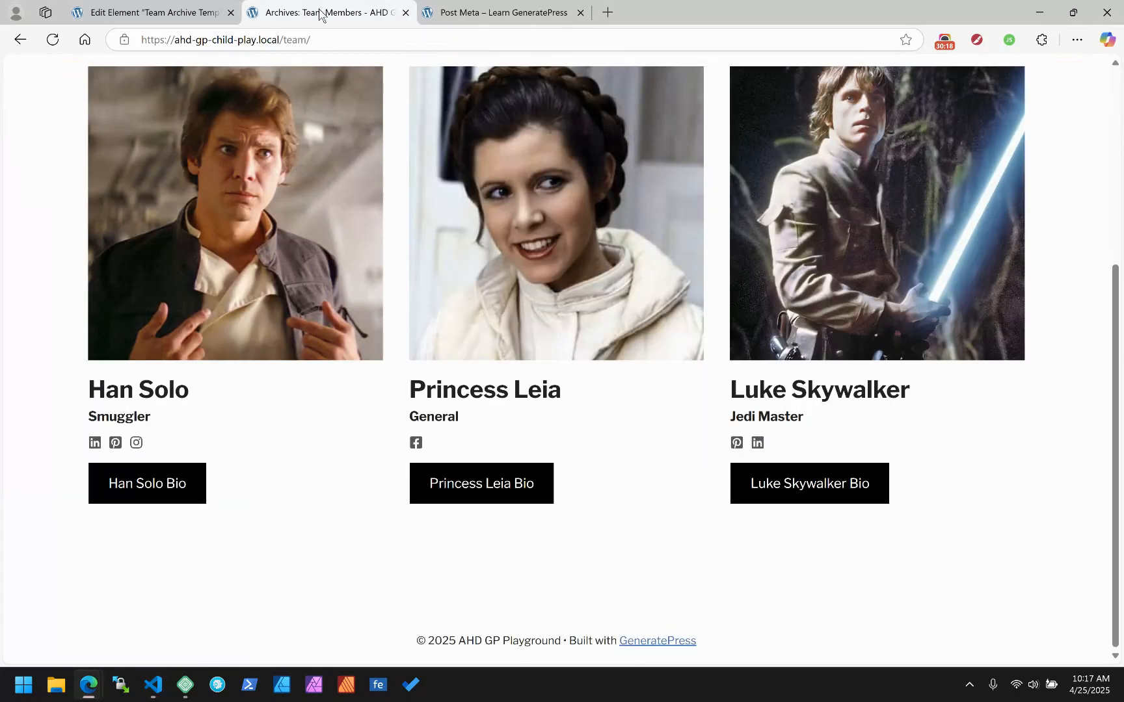
scroll(443, 455, up, 2)
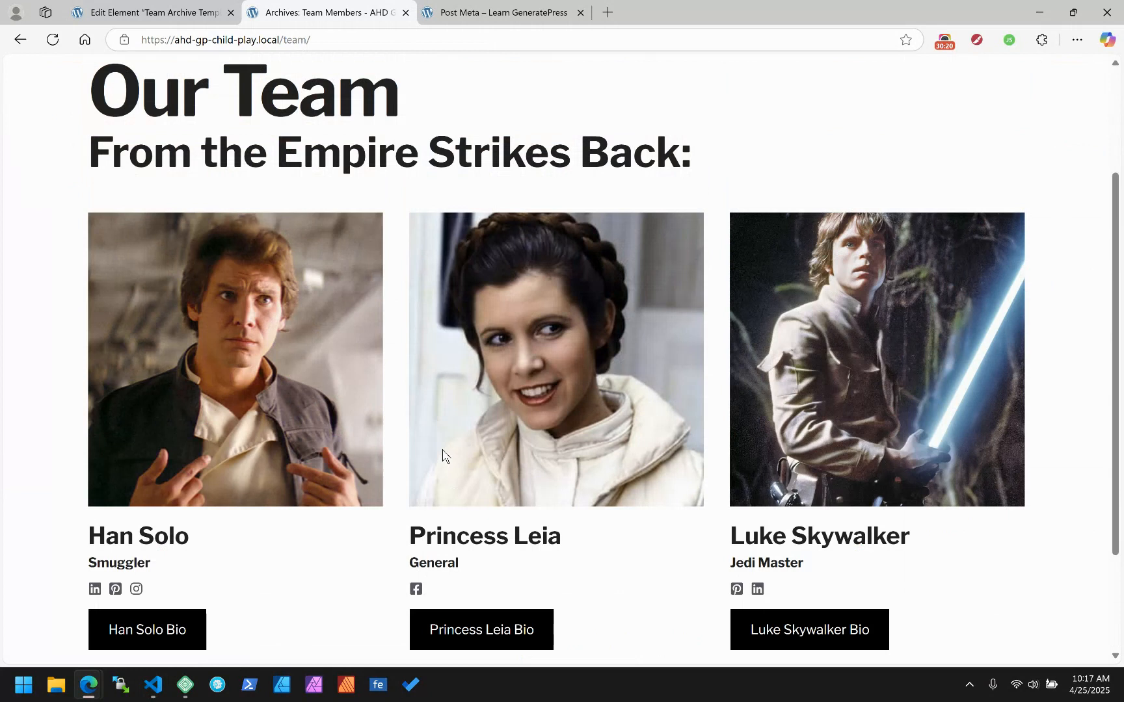
scroll(443, 455, down, 2)
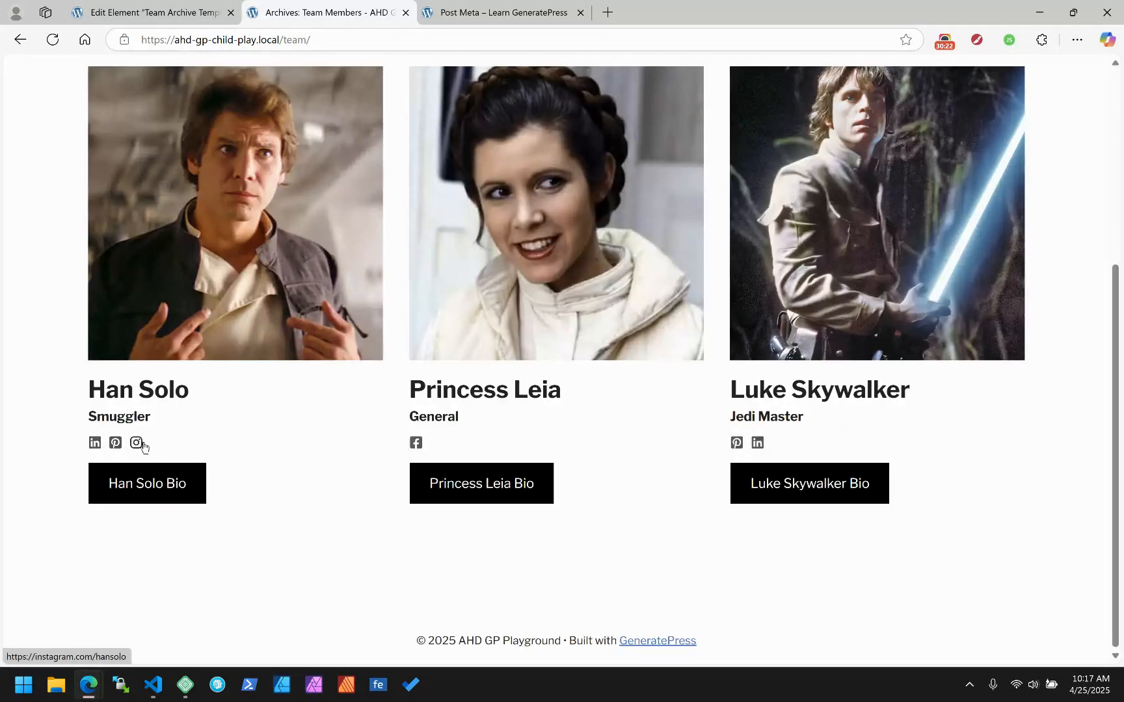
scroll(381, 456, up, 4)
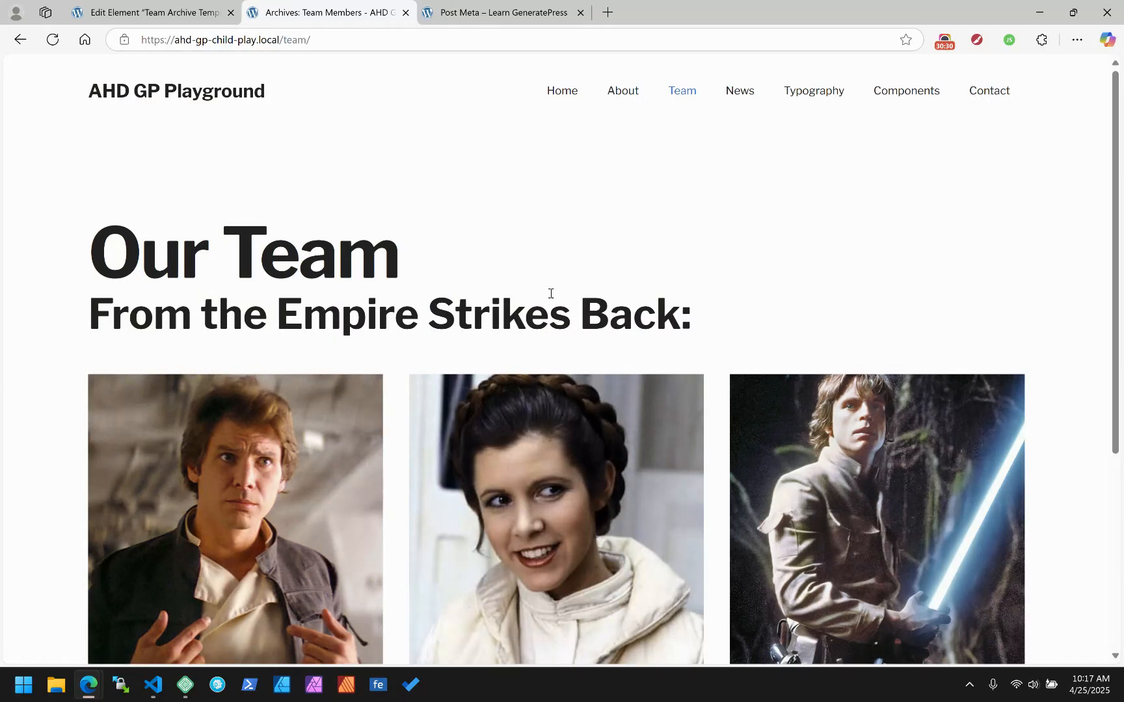
scroll(759, 298, down, 2)
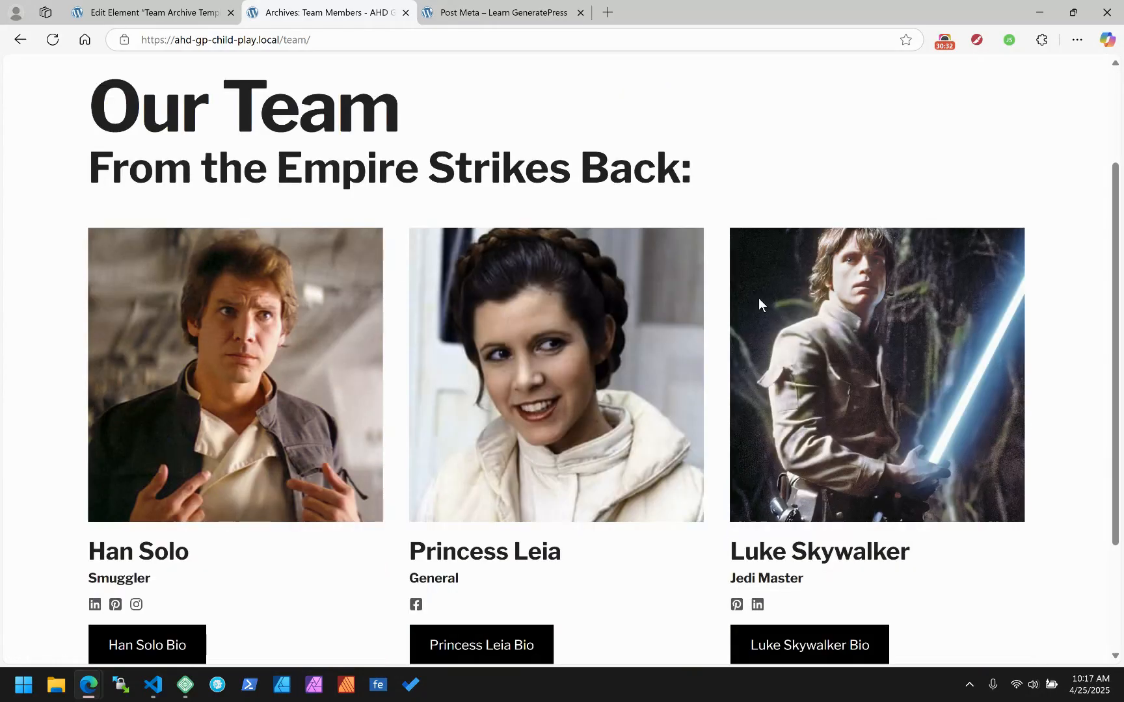
scroll(758, 298, down, 2)
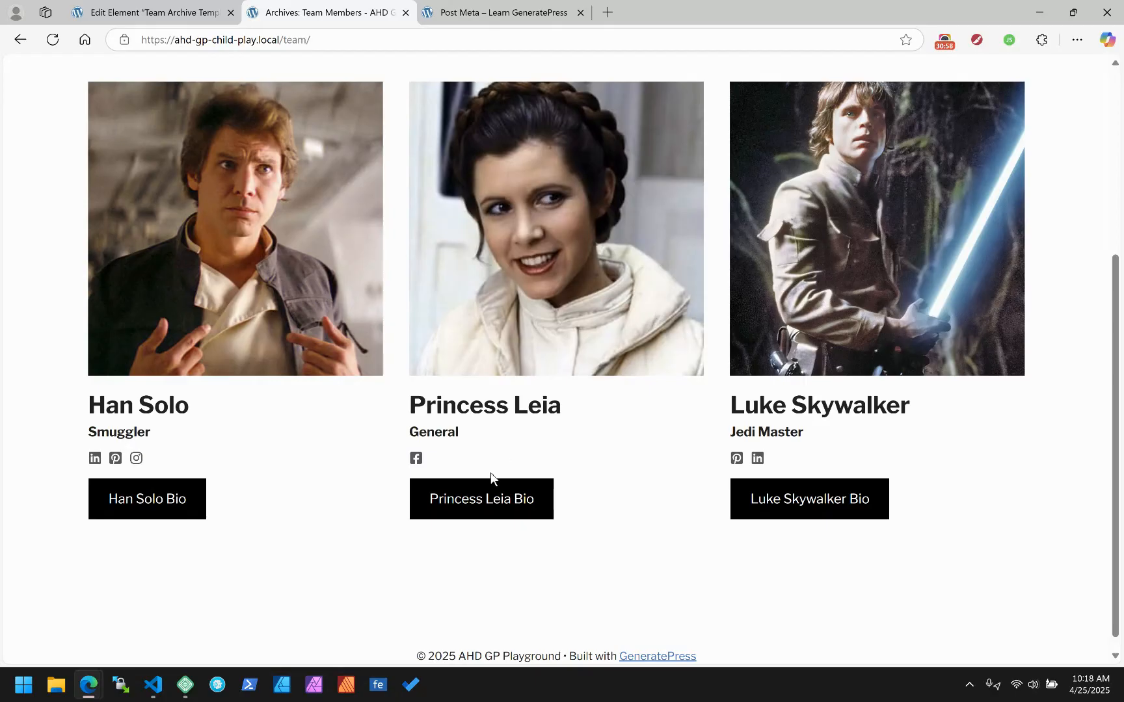
scroll(622, 499, up, 5)
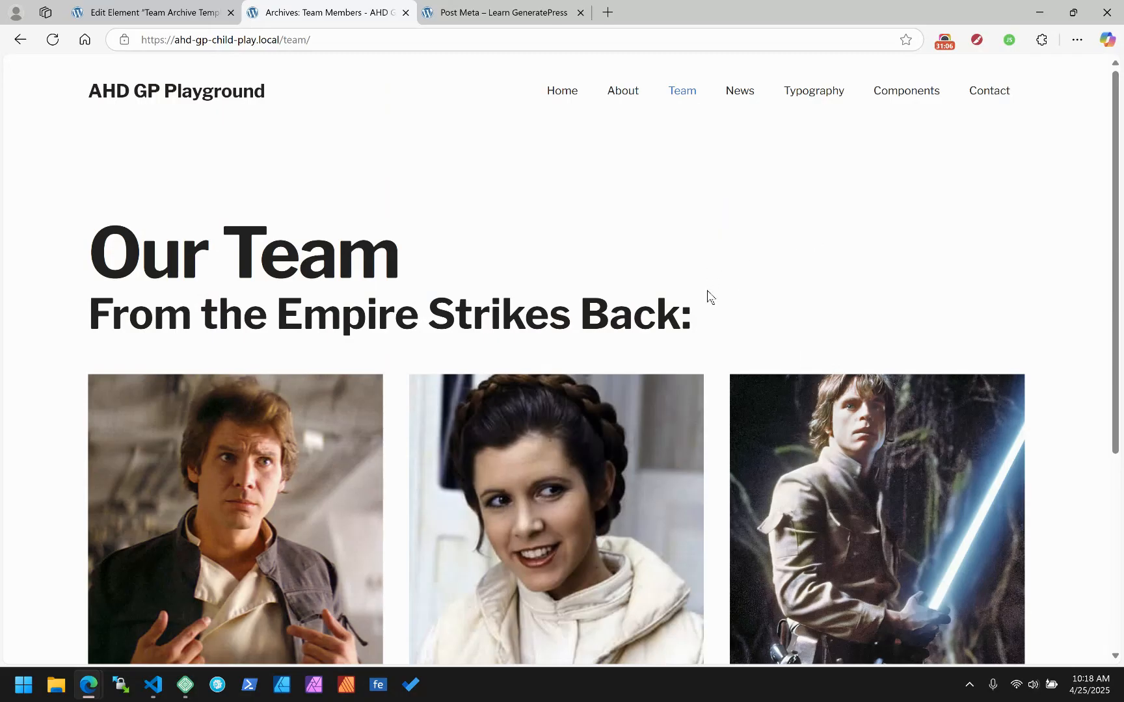
scroll(726, 330, down, 4)
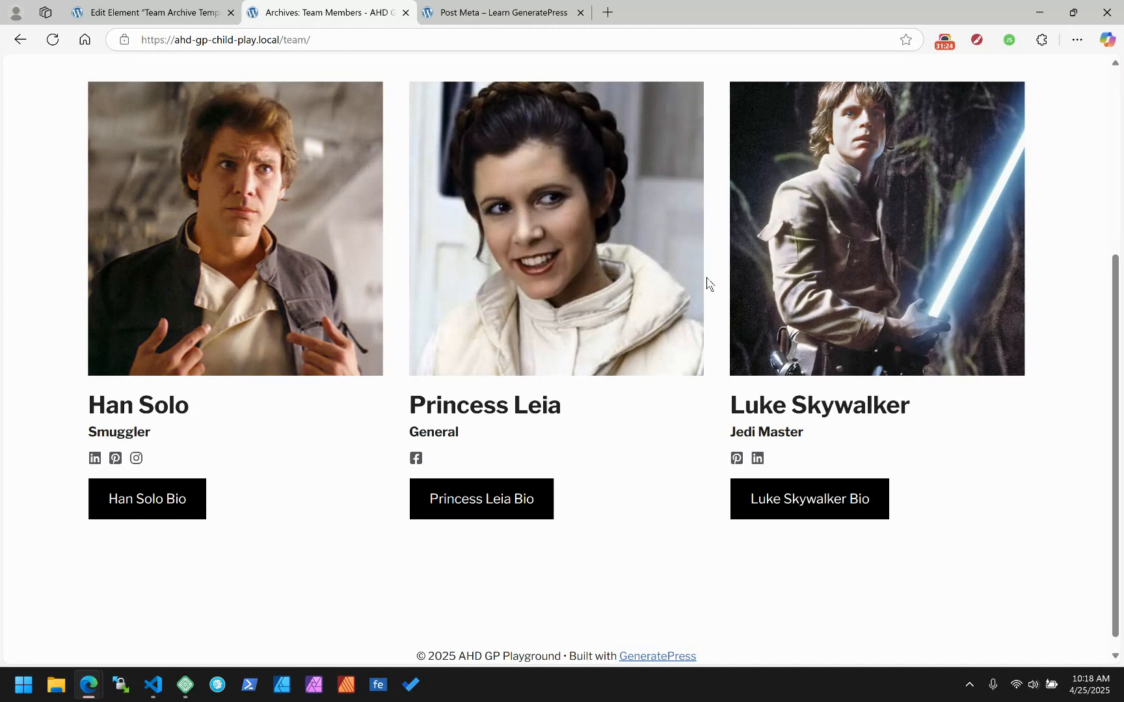
scroll(709, 284, up, 3)
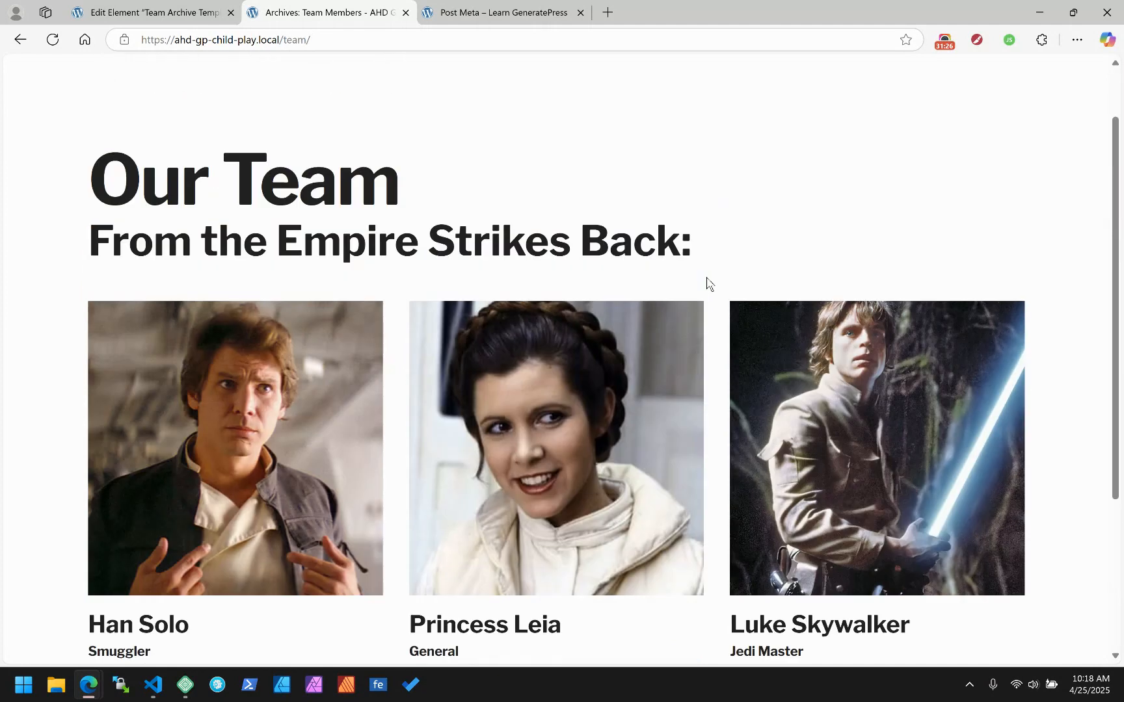